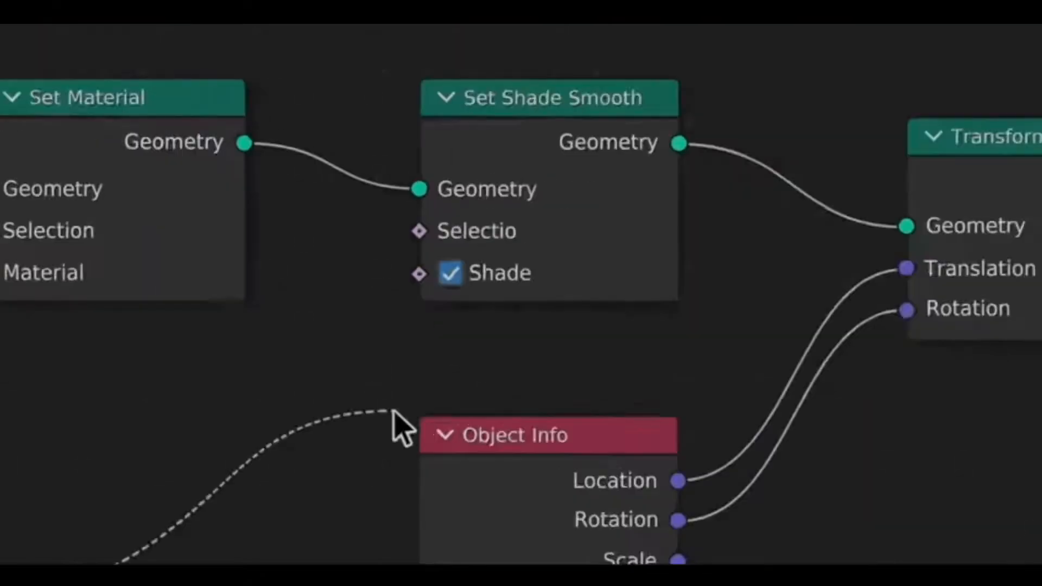
{"action": "left_click_drag", "start_coordinate": [395, 429], "coordinate": [407, 217]}
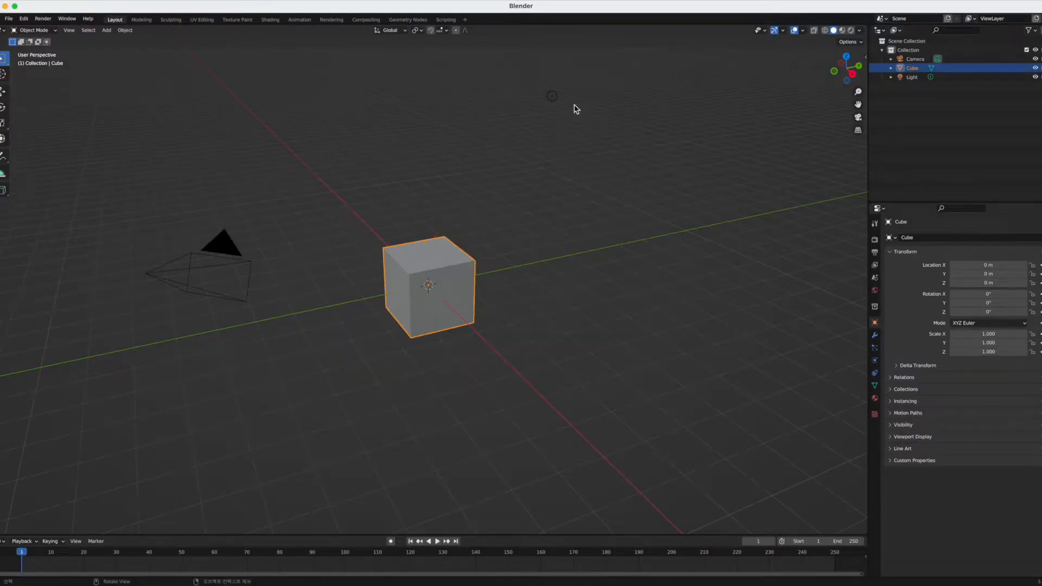
- Select every object in the default scene, and clear the selection
{"action": "key", "text": "a"}
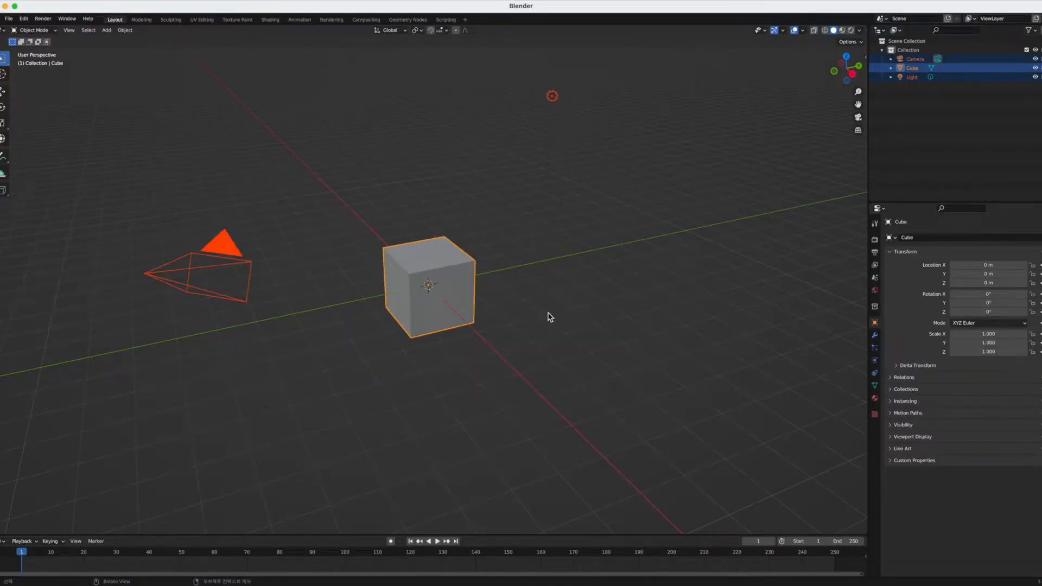
{"action": "key", "text": "alt+a"}
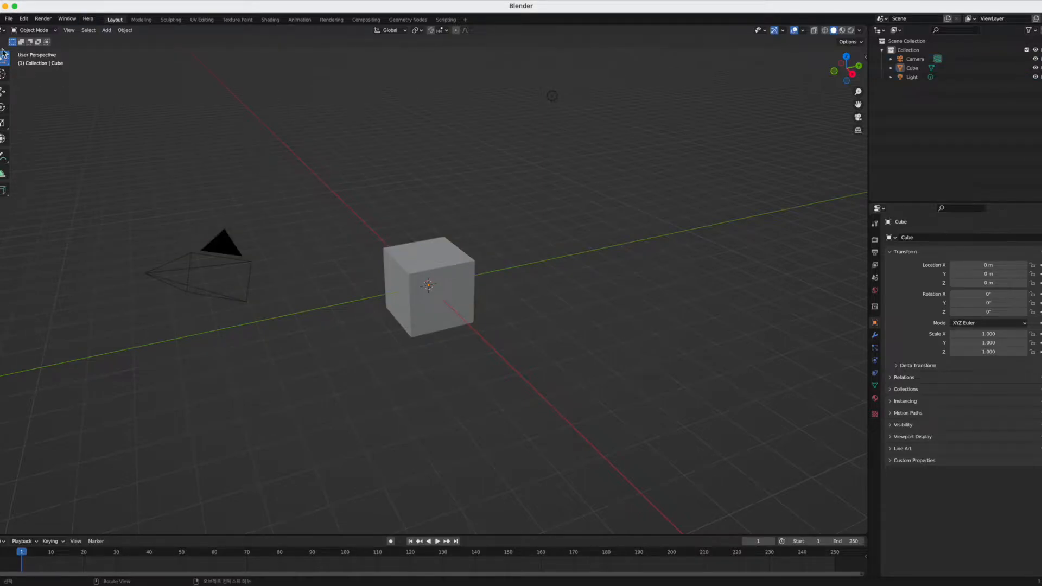
{"action": "left_click", "coordinate": [9, 18]}
{"action": "mouse_move", "coordinate": [85, 21]}
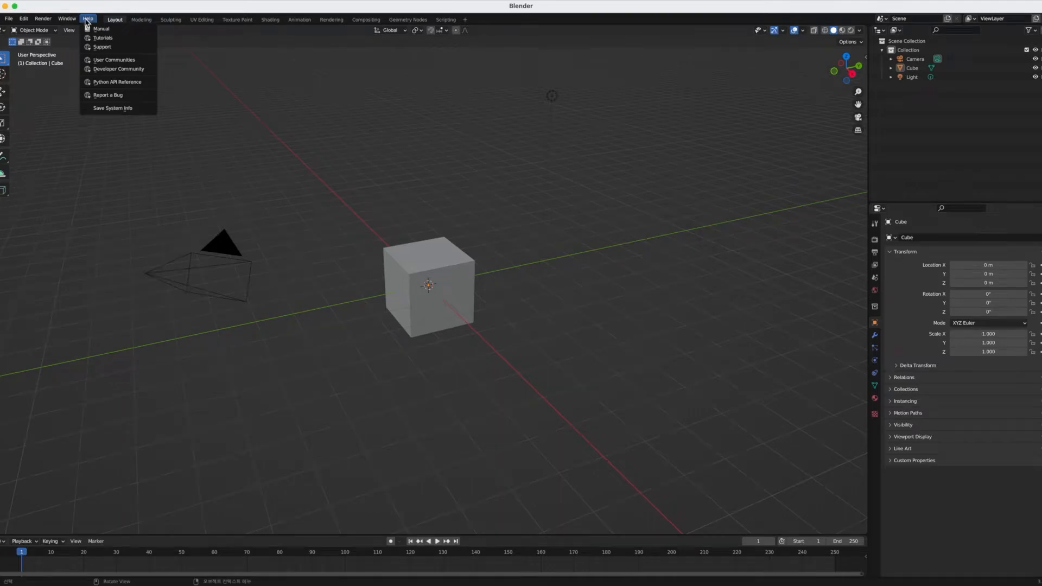
- Look through the workspaces from Modeling to Scripting one by one, and return to the Layout workspace
{"action": "left_click", "coordinate": [140, 21]}
{"action": "left_click", "coordinate": [171, 20]}
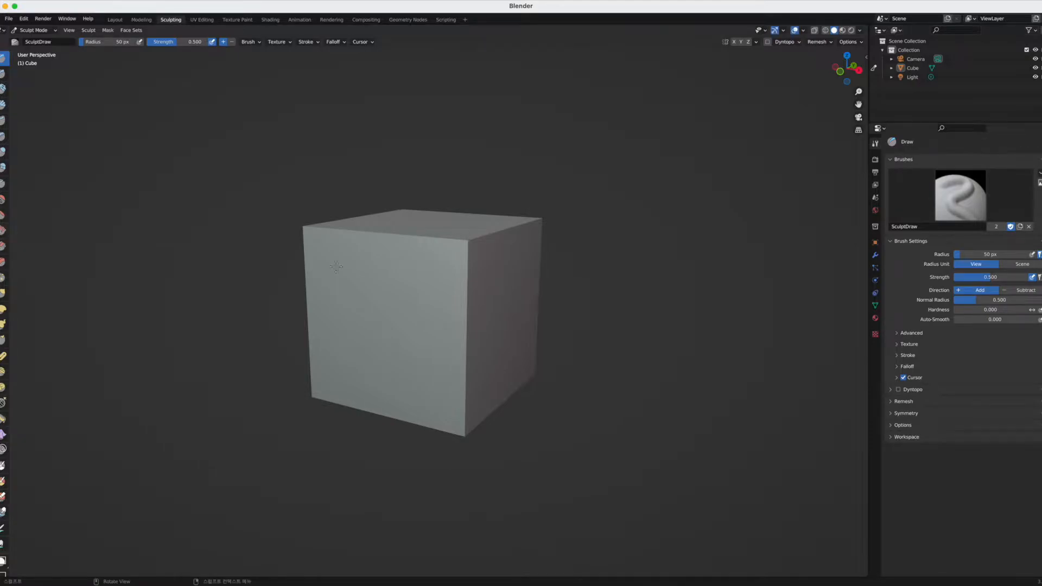
{"action": "left_click", "coordinate": [202, 20]}
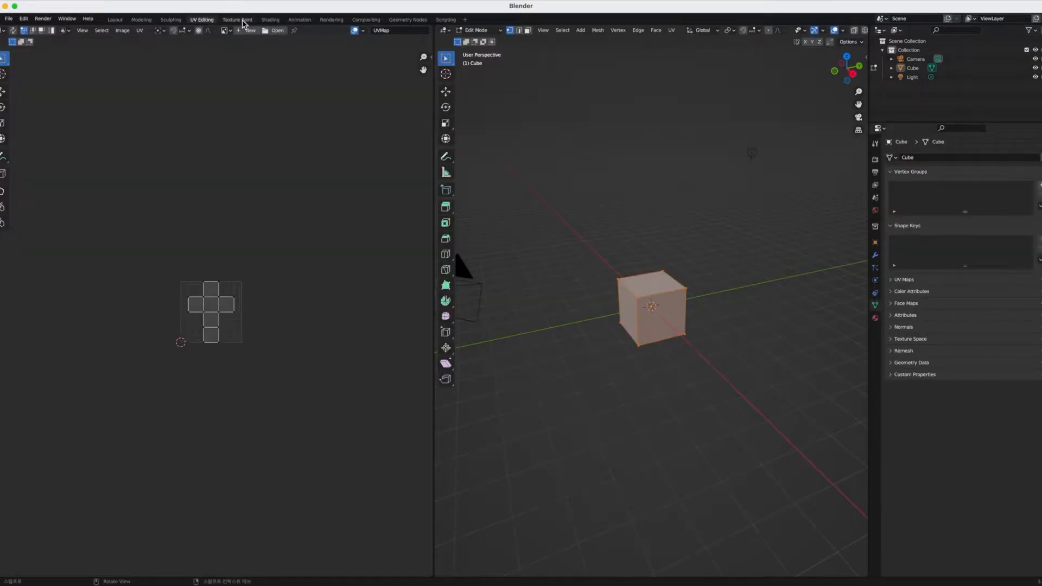
{"action": "left_click", "coordinate": [243, 20]}
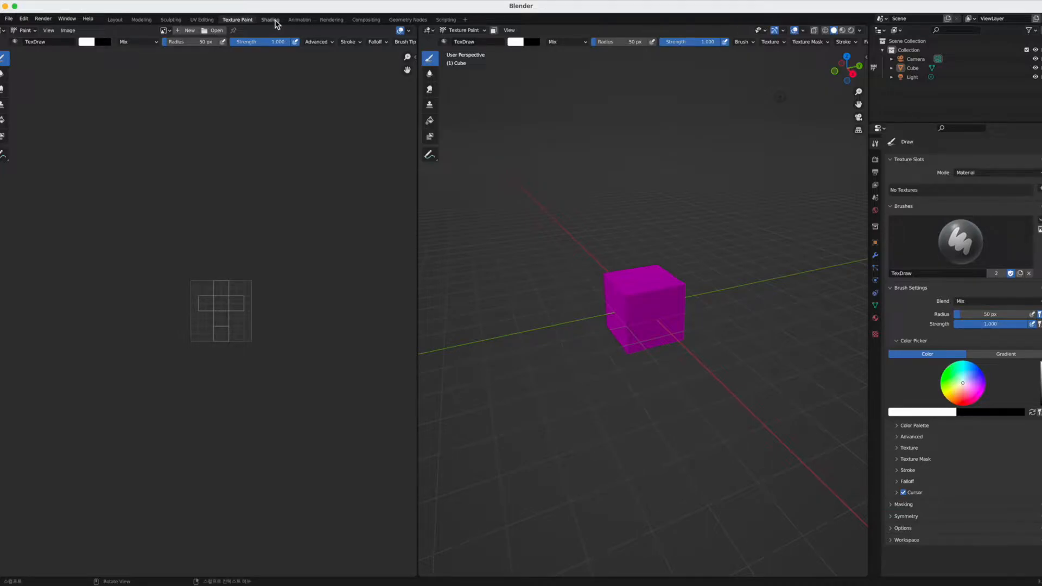
{"action": "left_click", "coordinate": [270, 20]}
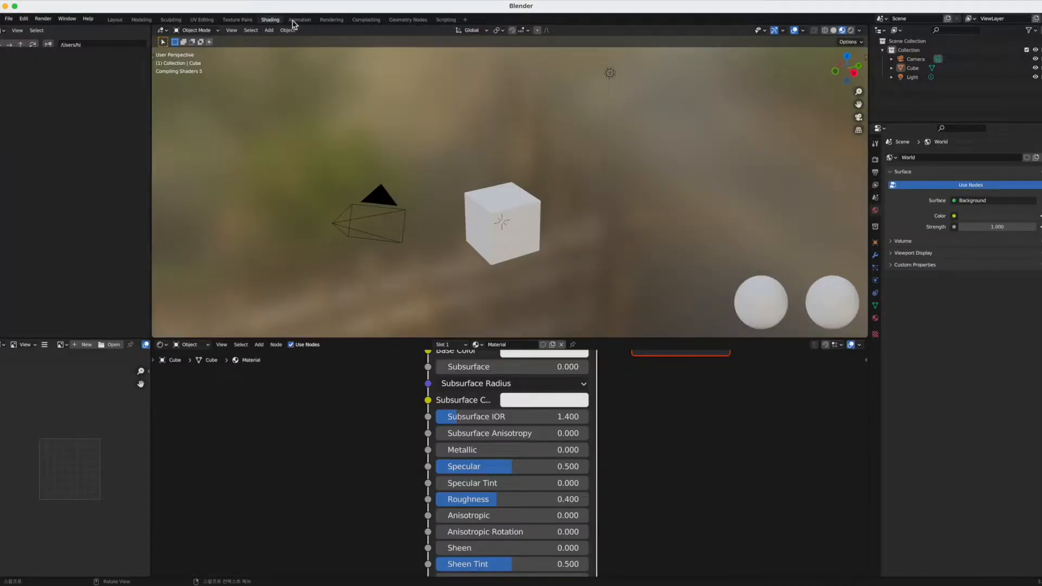
{"action": "left_click", "coordinate": [298, 20]}
{"action": "left_click", "coordinate": [332, 20]}
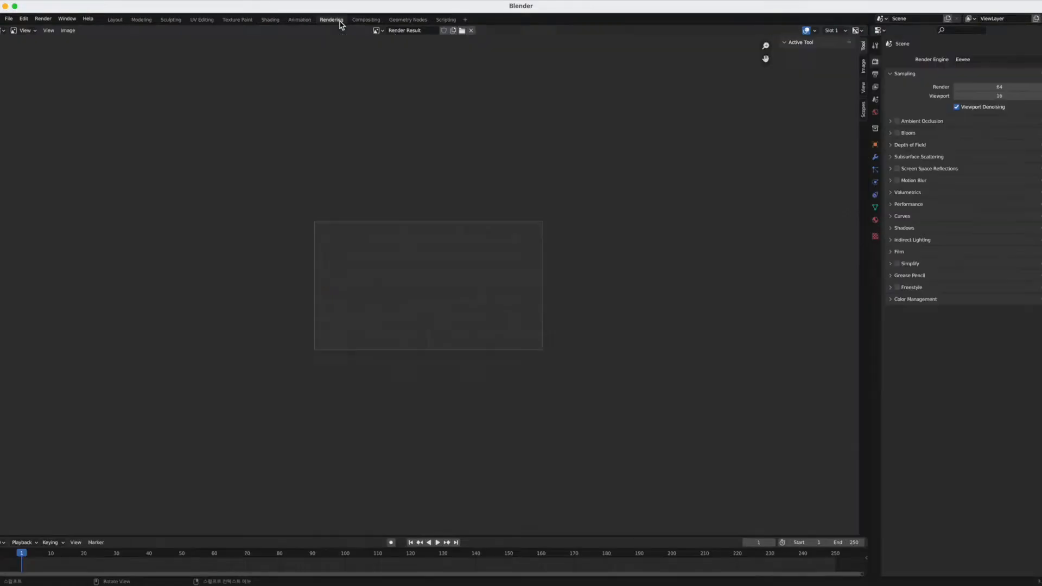
{"action": "left_click", "coordinate": [376, 21]}
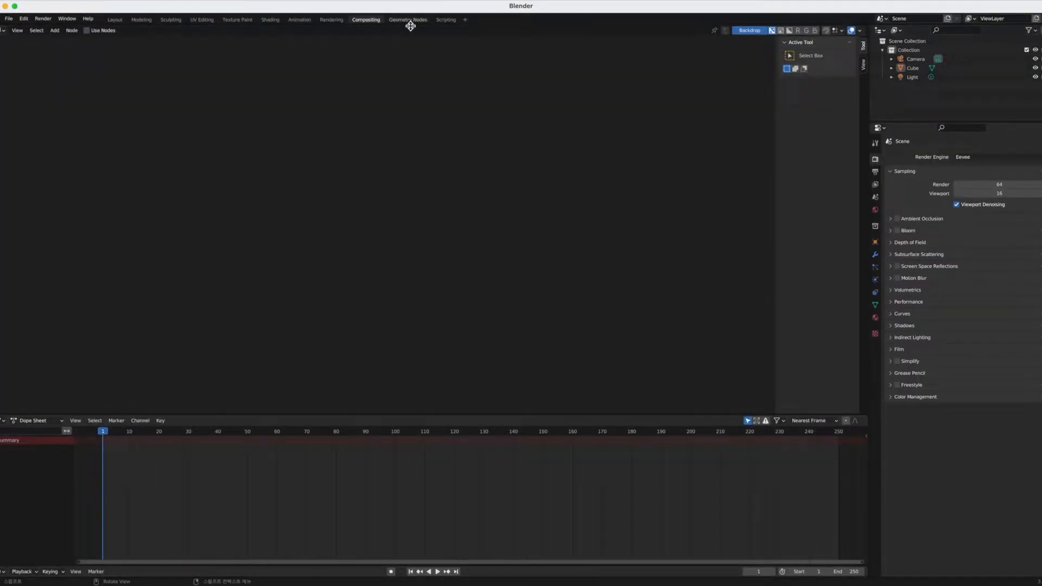
{"action": "left_click", "coordinate": [409, 20]}
{"action": "left_click", "coordinate": [446, 20]}
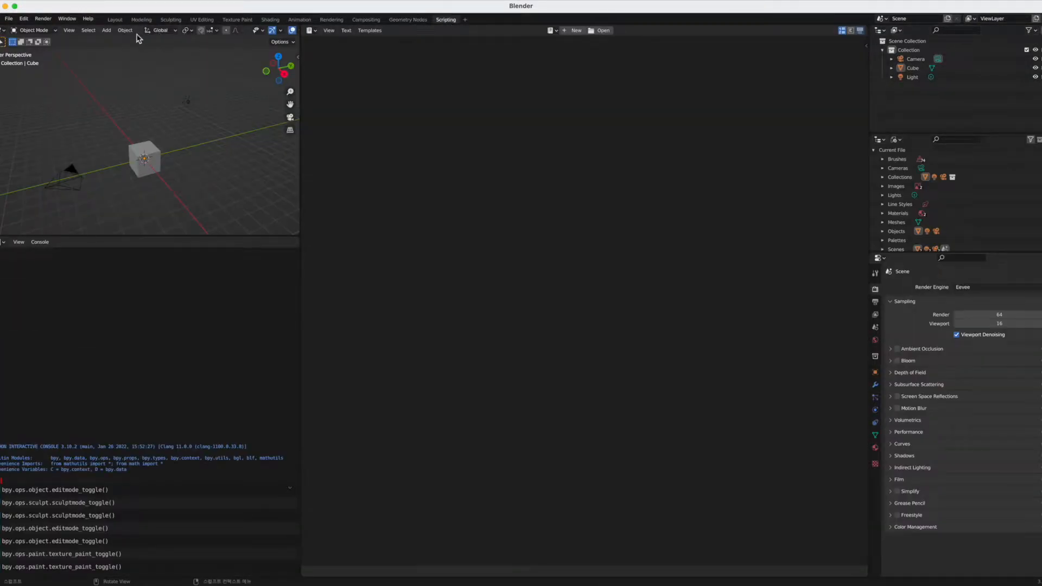
{"action": "left_click", "coordinate": [112, 20]}
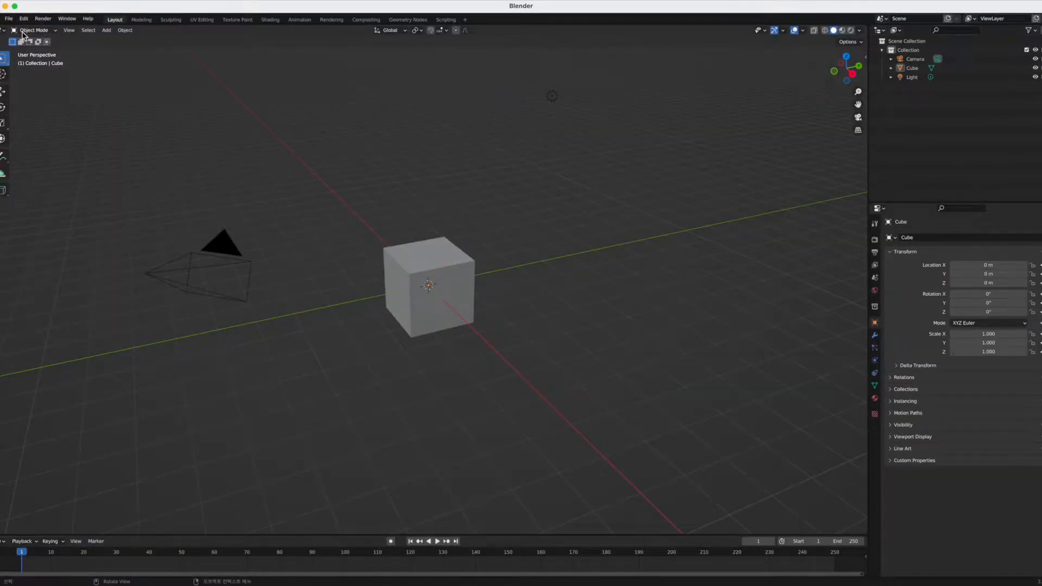
{"action": "left_click", "coordinate": [52, 30]}
{"action": "left_click", "coordinate": [396, 30]}
{"action": "left_click_drag", "start_coordinate": [96, 77], "coordinate": [179, 140]}
{"action": "left_click", "coordinate": [802, 479]}
{"action": "left_click", "coordinate": [914, 168]}
{"action": "left_click_drag", "start_coordinate": [945, 139], "coordinate": [905, 55]}
{"action": "left_click", "coordinate": [925, 134]}
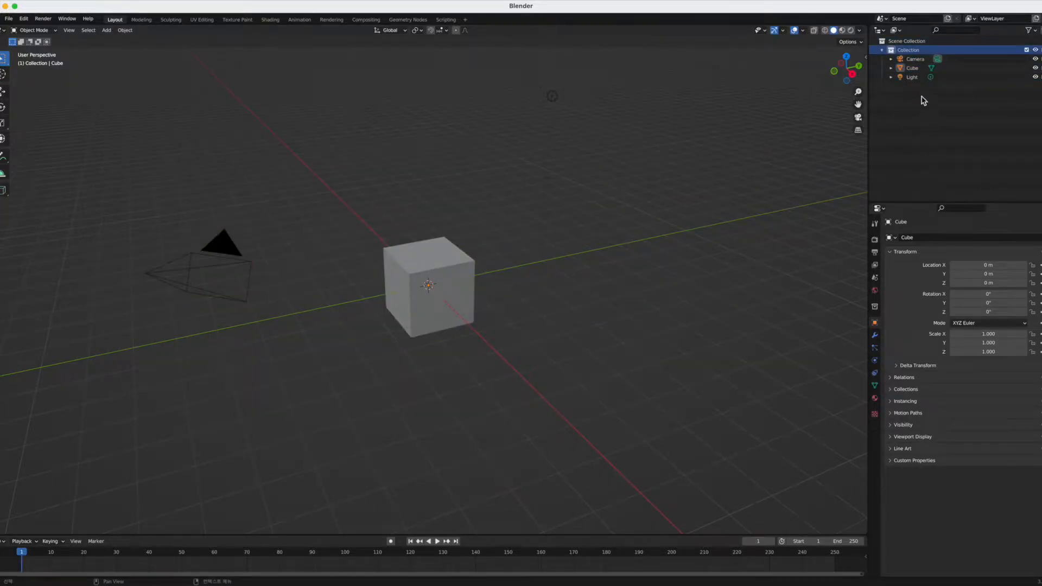
- Select the Camera, Cube and Light in turn from the scene collection, and clear the selection
{"action": "left_click", "coordinate": [923, 60]}
{"action": "left_click", "coordinate": [918, 68]}
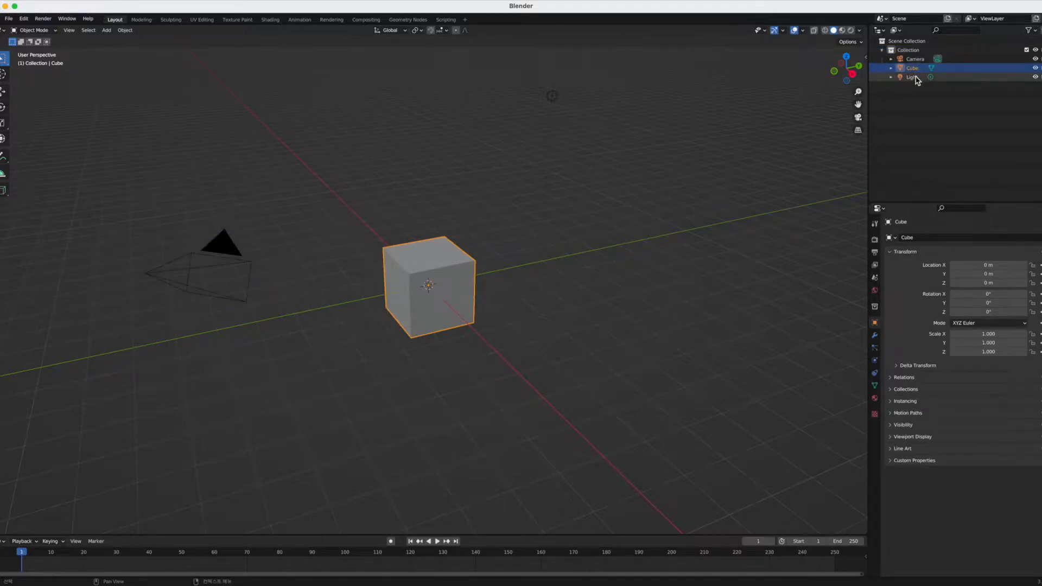
{"action": "left_click", "coordinate": [916, 77]}
{"action": "left_click", "coordinate": [930, 110]}
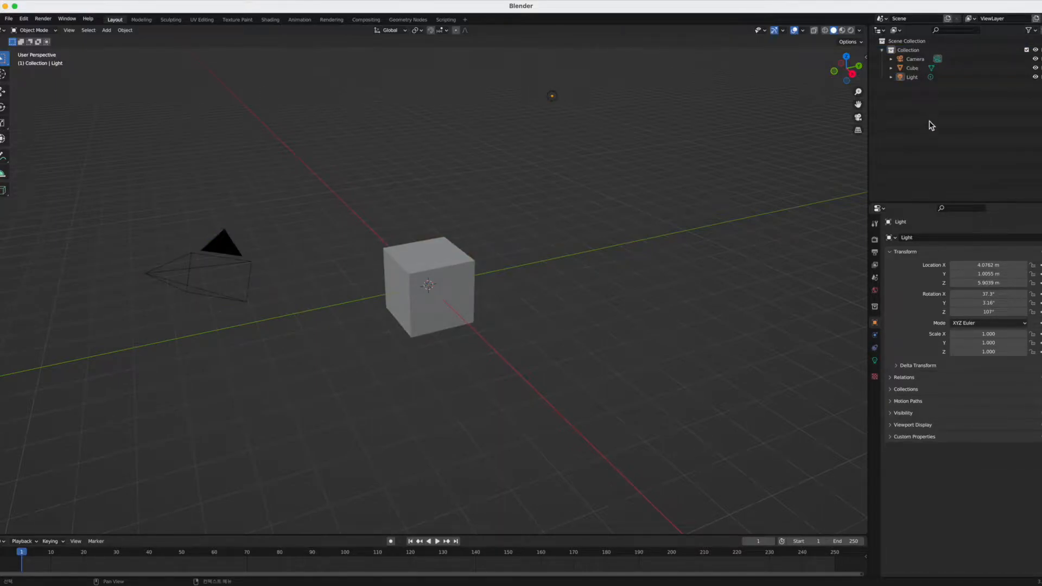
- Look through the tool, render, output, view layer, world and light data properties
{"action": "left_click", "coordinate": [874, 224]}
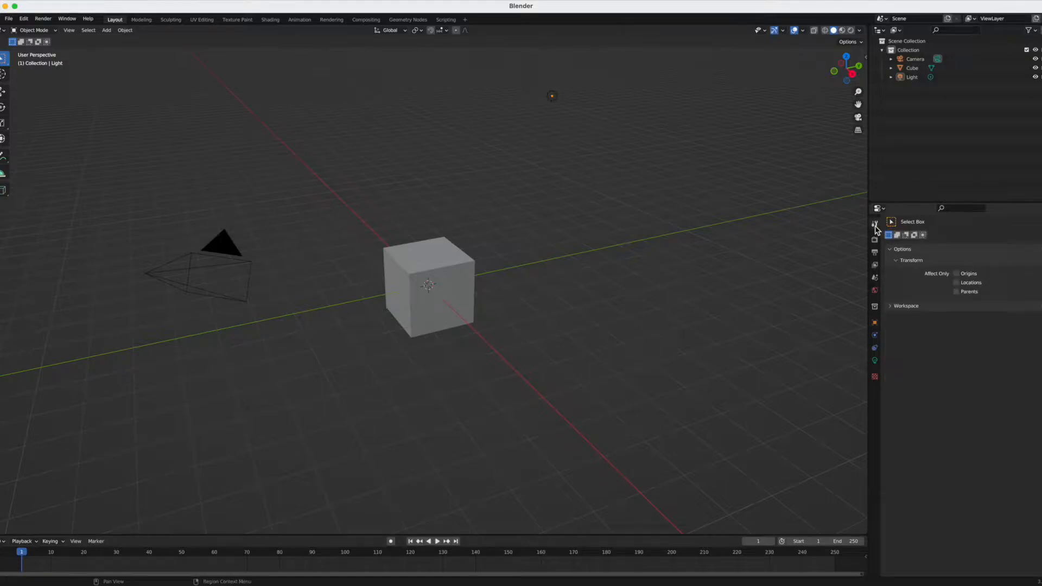
{"action": "left_click", "coordinate": [875, 239]}
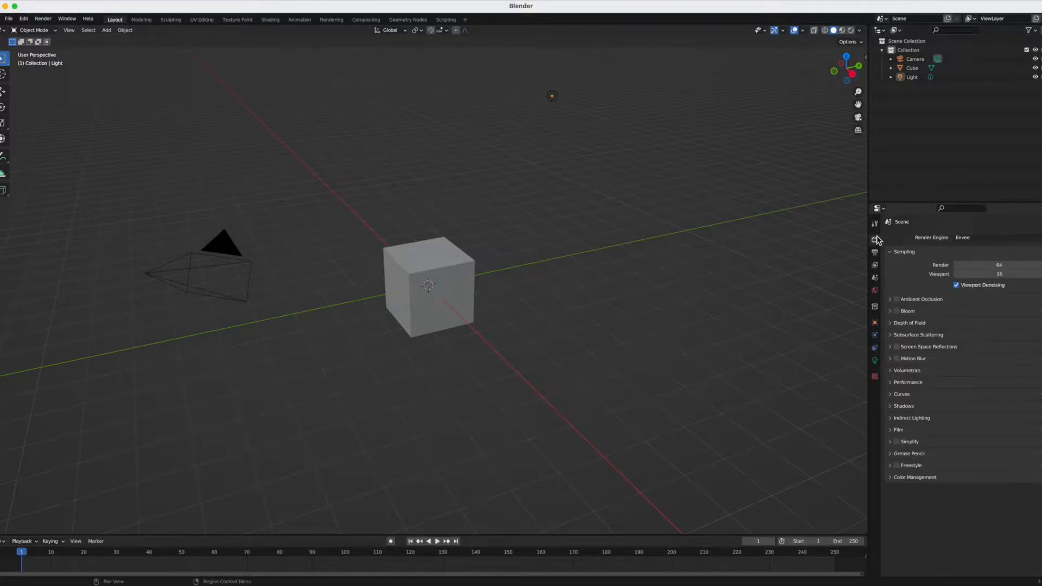
{"action": "left_click", "coordinate": [875, 253]}
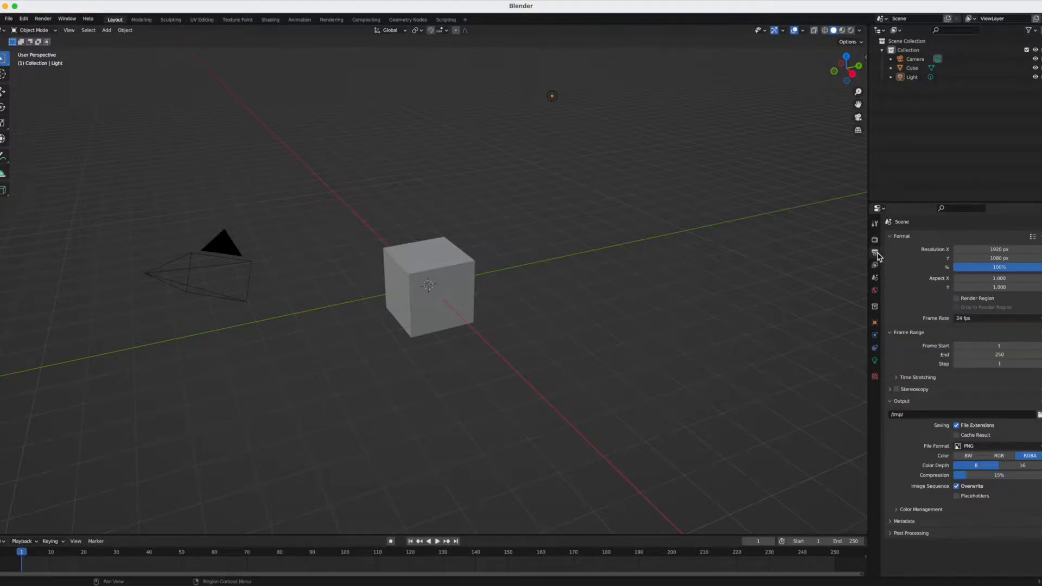
{"action": "left_click", "coordinate": [875, 266]}
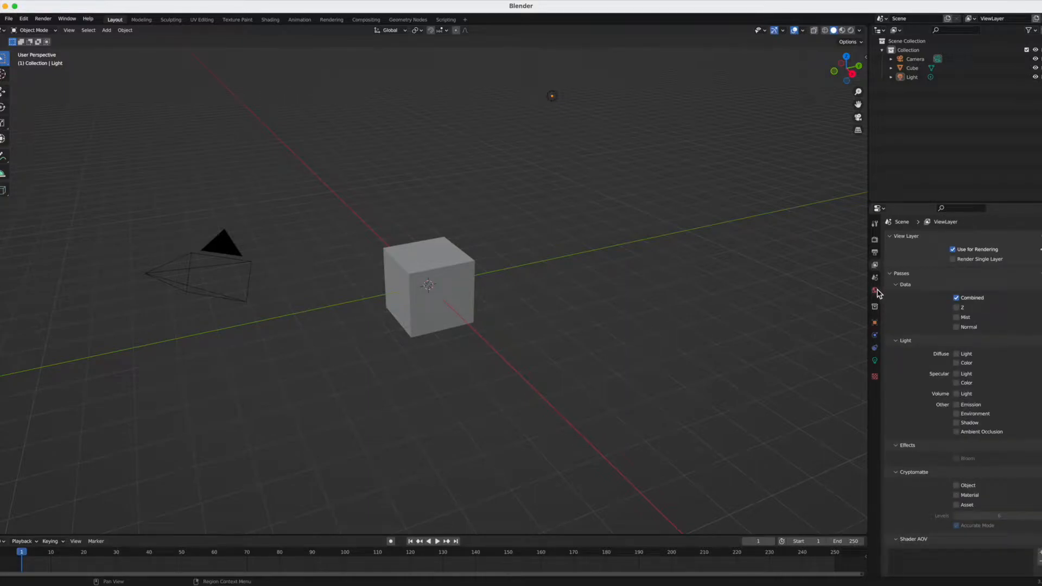
{"action": "left_click", "coordinate": [875, 291]}
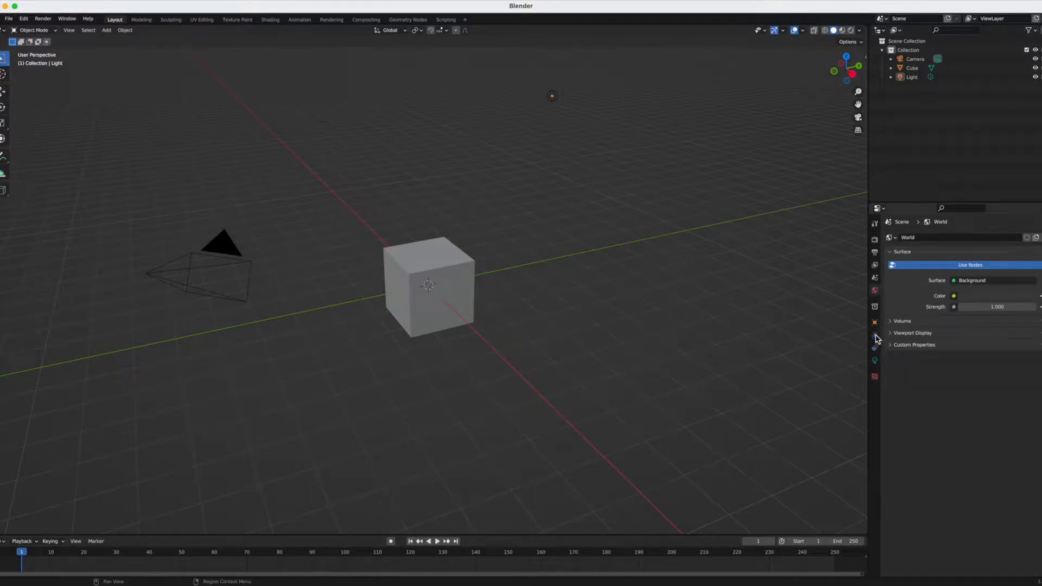
{"action": "left_click", "coordinate": [874, 360]}
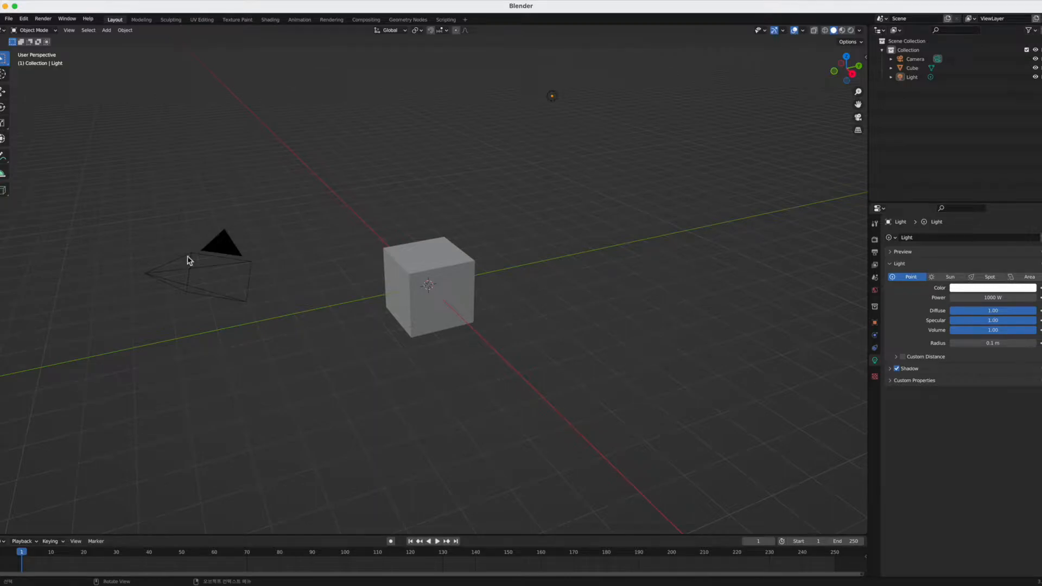
- Display the transform sidebar, and examine the scene from orbited perspectives and axis-aligned orthographic views
{"action": "mouse_move", "coordinate": [22, 554]}
{"action": "left_mouse_down"}
{"action": "mouse_move", "coordinate": [256, 555]}
{"action": "mouse_move", "coordinate": [23, 563]}
{"action": "left_mouse_up"}
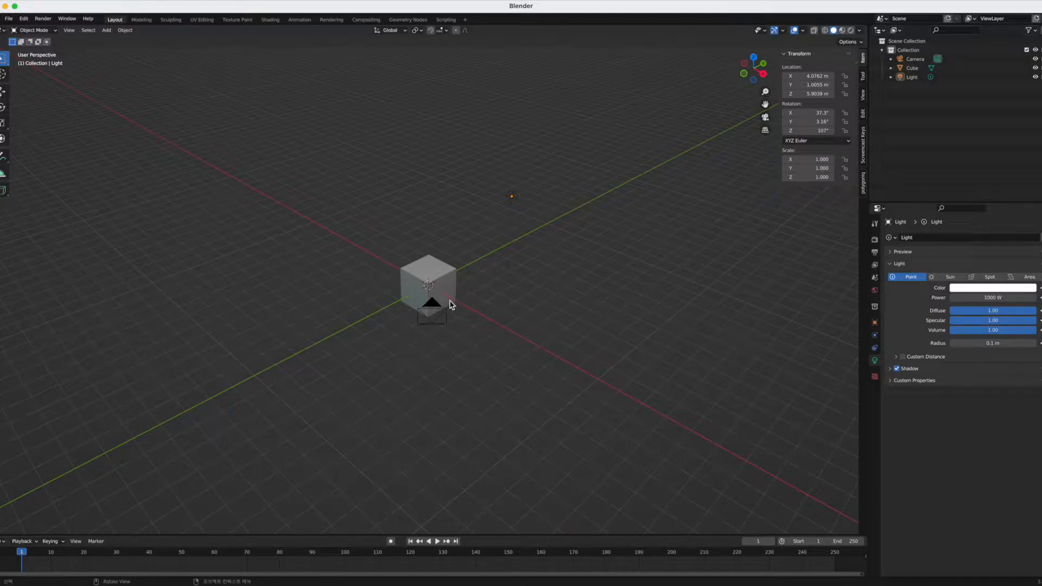
{"action": "middle_click_drag", "start_coordinate": [471, 342], "coordinate": [496, 330]}
{"action": "left_click_drag", "start_coordinate": [81, 74], "coordinate": [670, 497]}
{"action": "left_click", "coordinate": [631, 350]}
{"action": "middle_click_drag", "start_coordinate": [546, 310], "coordinate": [529, 328]}
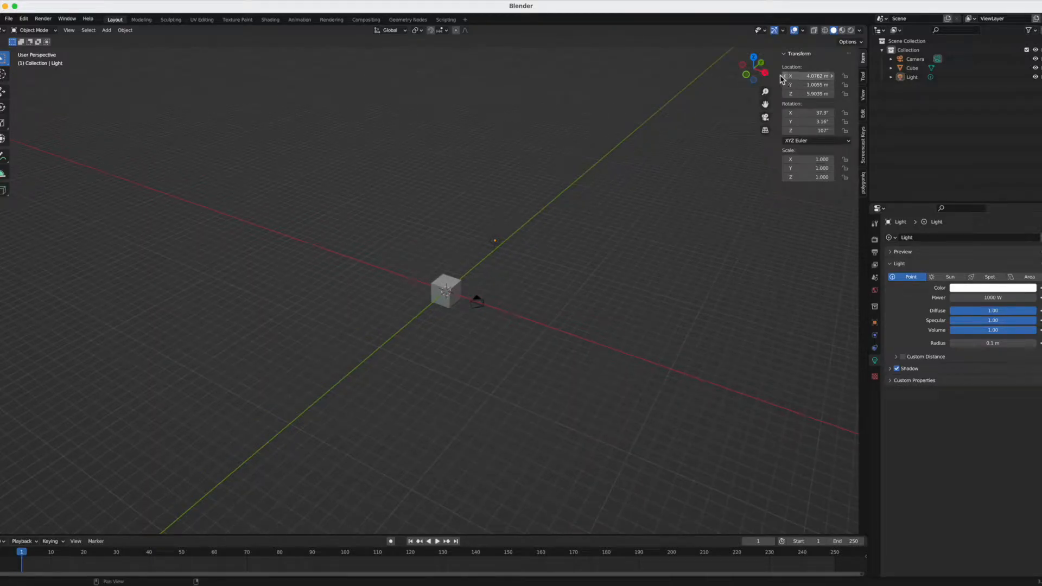
{"action": "left_click", "coordinate": [763, 73]}
{"action": "left_click", "coordinate": [766, 71]}
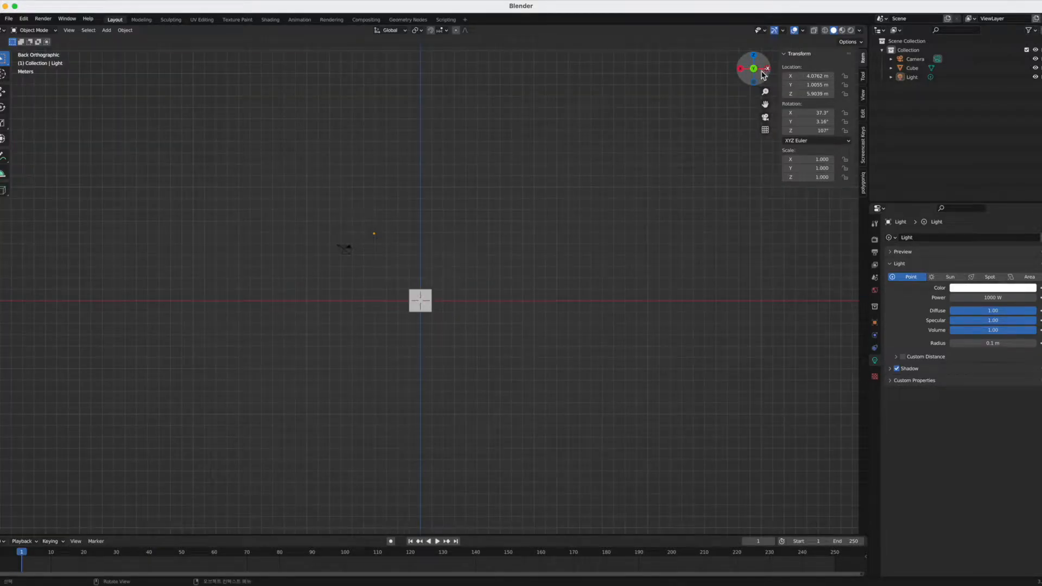
{"action": "left_click", "coordinate": [753, 58]}
{"action": "left_click_drag", "start_coordinate": [761, 79], "coordinate": [757, 79]}
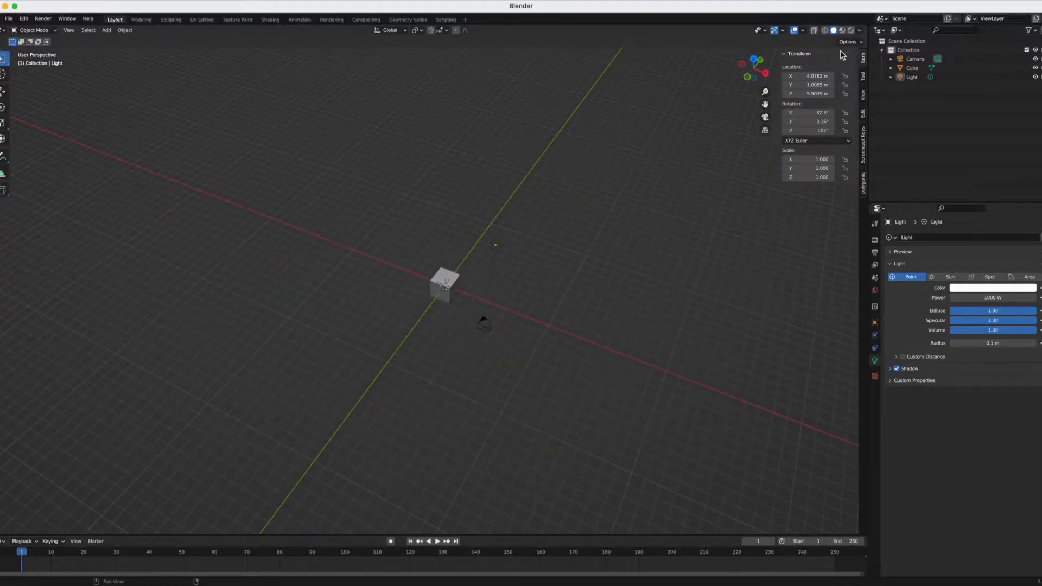
- Review the viewport shading options, and turn on the Z axis line in the viewport overlays
{"action": "left_click", "coordinate": [859, 30]}
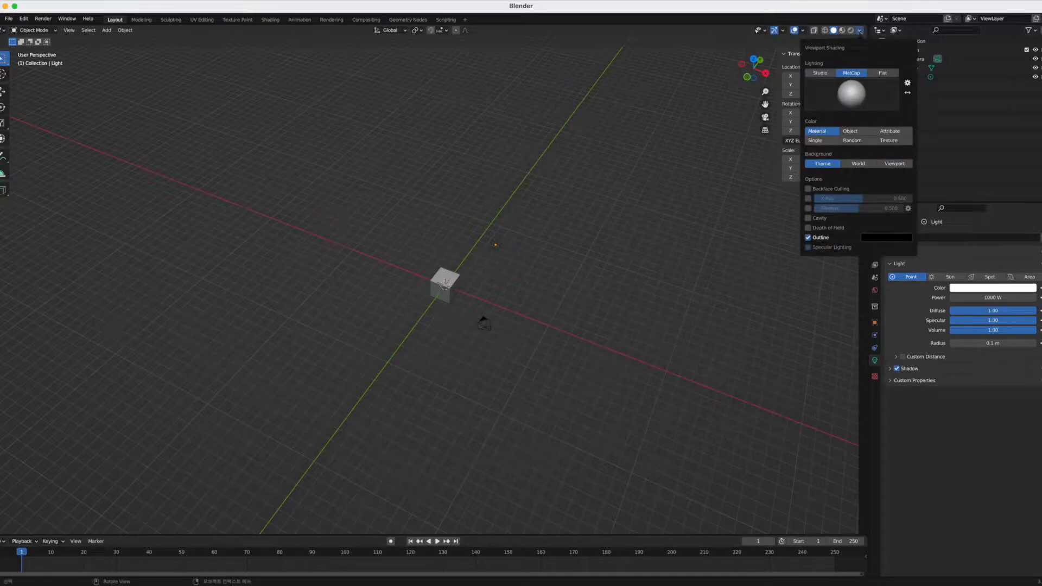
{"action": "left_click", "coordinate": [860, 31]}
{"action": "left_click", "coordinate": [803, 30]}
{"action": "middle_click_drag", "start_coordinate": [543, 321], "coordinate": [567, 295]}
{"action": "scroll", "coordinate": [503, 310], "scroll_direction": "up", "scroll_amount": 6}
{"action": "scroll", "coordinate": [567, 296], "scroll_direction": "down", "scroll_amount": 4}
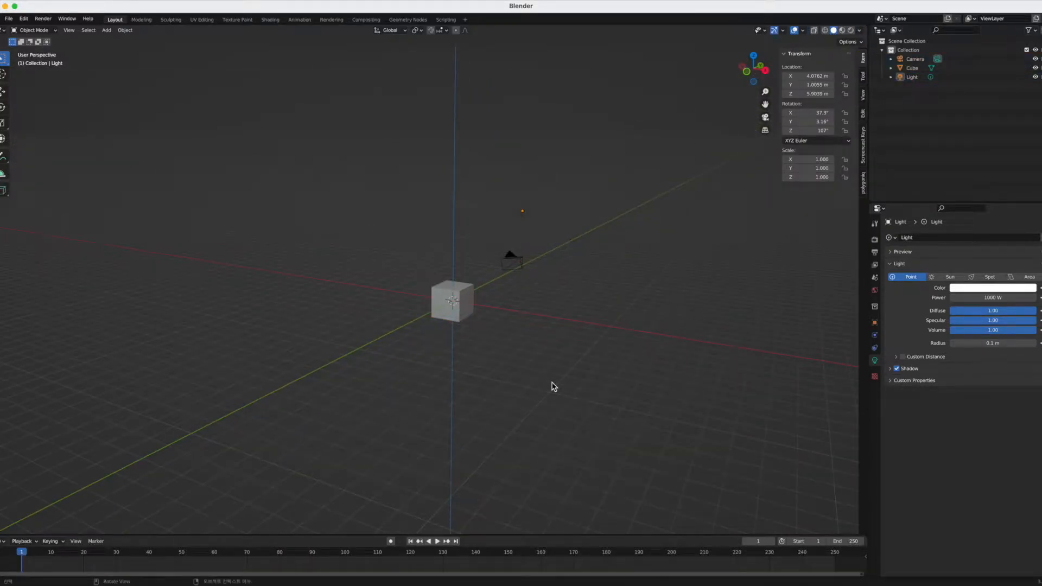
- Select the cube and switch it to Edit Mode with none of its geometry selected
{"action": "left_click_drag", "start_coordinate": [554, 161], "coordinate": [484, 302]}
{"action": "left_click", "coordinate": [531, 328]}
{"action": "middle_click_drag", "start_coordinate": [443, 272], "coordinate": [512, 354]}
{"action": "left_click", "coordinate": [479, 311]}
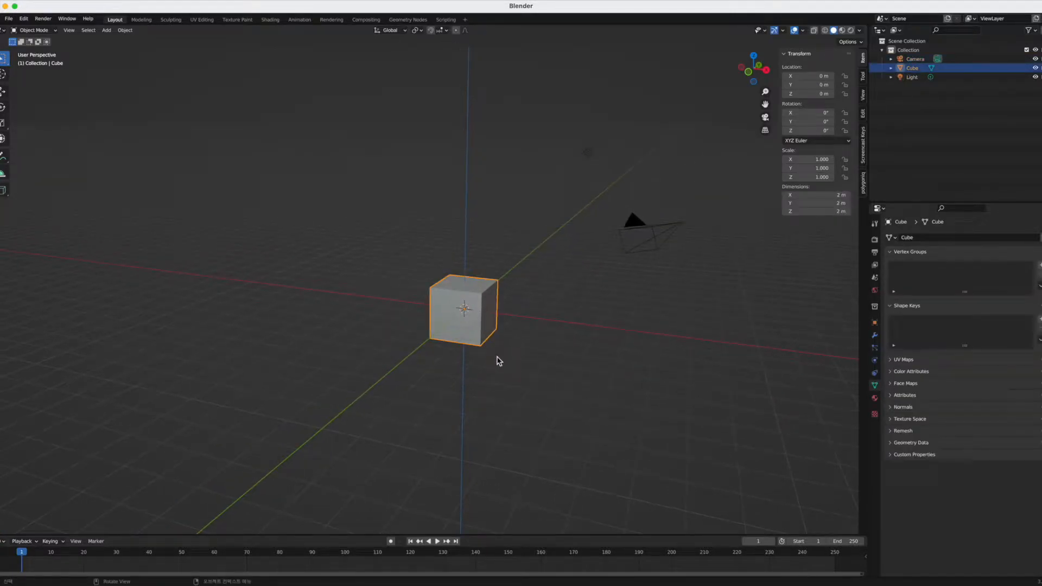
{"action": "scroll", "coordinate": [498, 363], "scroll_direction": "up", "scroll_amount": 3}
{"action": "scroll", "coordinate": [548, 295], "scroll_direction": "up", "scroll_amount": 2}
{"action": "scroll", "coordinate": [535, 328], "scroll_direction": "up", "scroll_amount": 2}
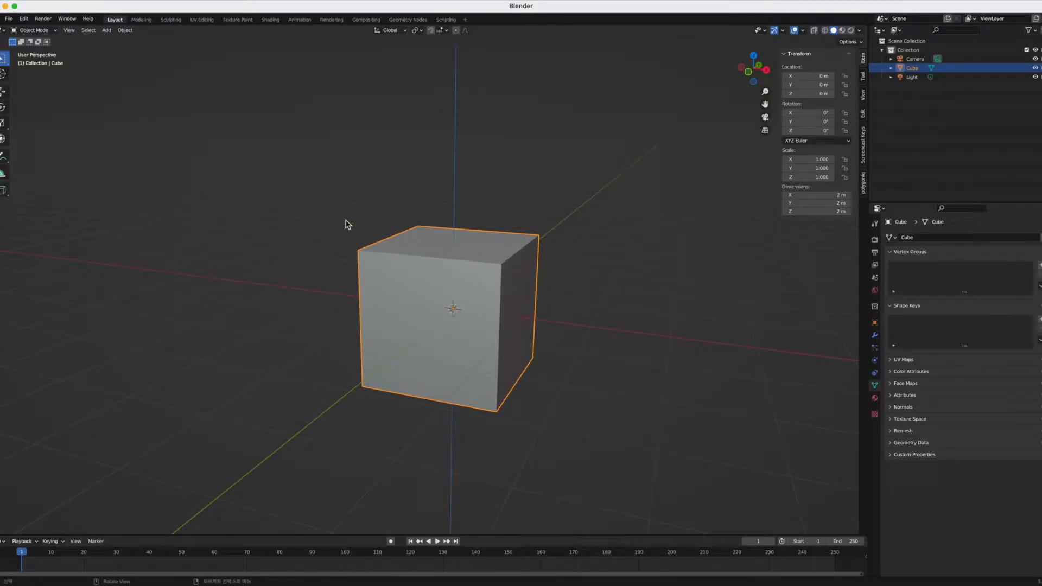
{"action": "key", "text": "Tab"}
{"action": "left_click", "coordinate": [340, 237]}
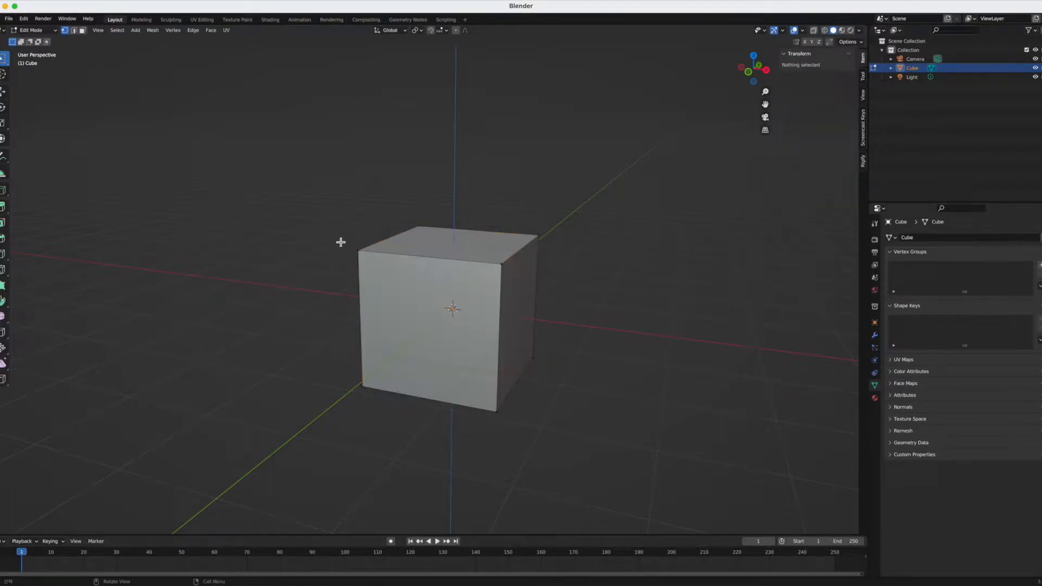
- Select the cube's upper corner vertices, extending the selection with small selection boxes around further corners
{"action": "left_click", "coordinate": [358, 251]}
{"action": "left_click_drag", "start_coordinate": [498, 259], "coordinate": [521, 275], "text": "shift"}
{"action": "left_click_drag", "start_coordinate": [553, 232], "coordinate": [530, 243], "text": "shift"}
{"action": "left_click_drag", "start_coordinate": [420, 210], "coordinate": [389, 240], "text": "shift"}
{"action": "middle_click_drag", "start_coordinate": [316, 223], "coordinate": [314, 237]}
{"action": "left_click", "coordinate": [341, 218]}
{"action": "left_click", "coordinate": [324, 229]}
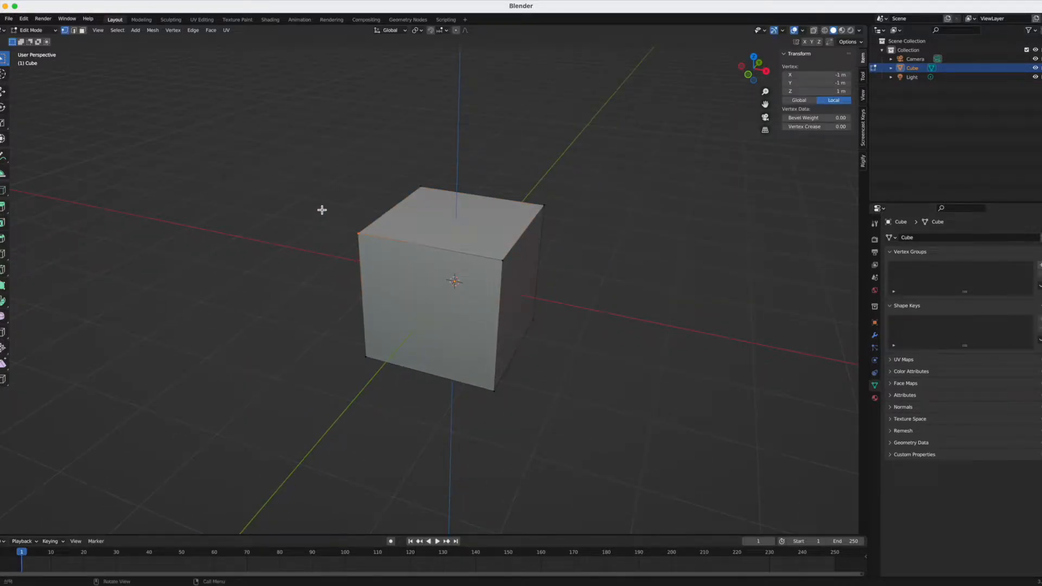
{"action": "left_click_drag", "start_coordinate": [343, 219], "coordinate": [401, 272]}
{"action": "left_click_drag", "start_coordinate": [479, 242], "coordinate": [541, 289], "text": "shift"}
{"action": "left_click_drag", "start_coordinate": [560, 186], "coordinate": [530, 214], "text": "shift"}
- Switch to edge selection and select all four edges around the cube's top face
{"action": "key", "text": "2"}
{"action": "left_click", "coordinate": [520, 240]}
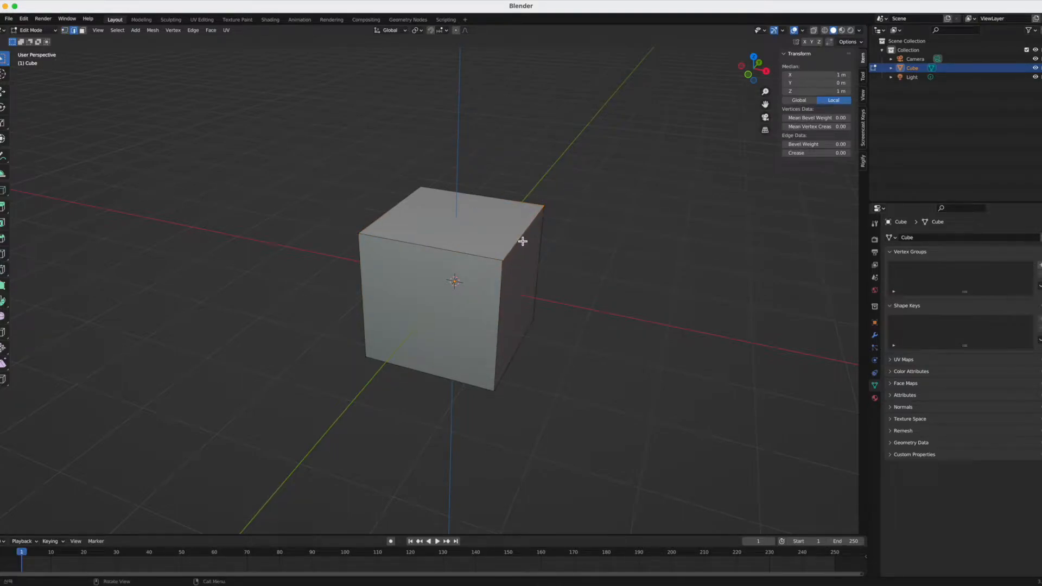
{"action": "middle_click_drag", "start_coordinate": [508, 235], "coordinate": [559, 251]}
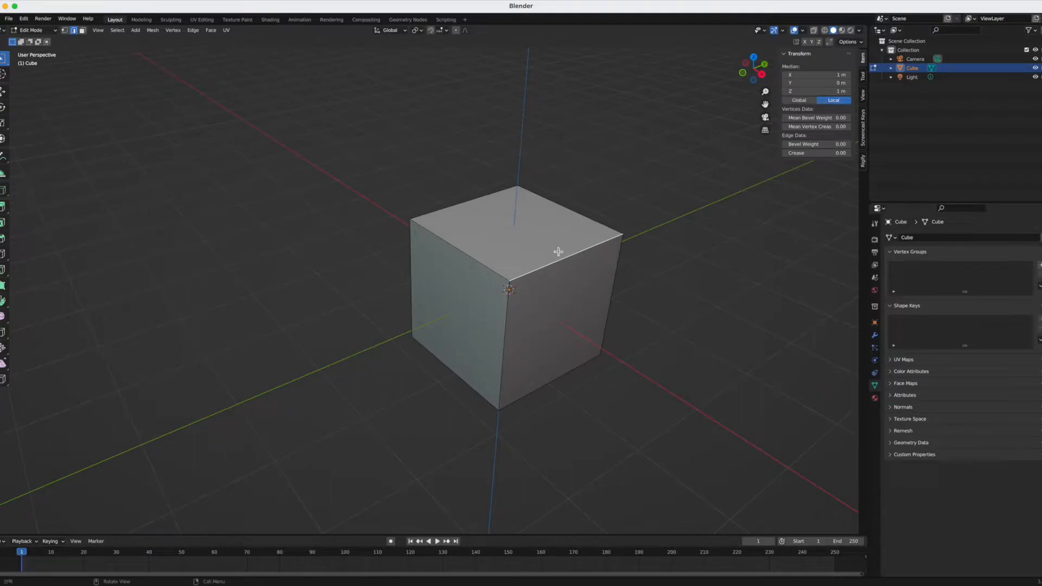
{"action": "left_click", "coordinate": [461, 246], "text": "shift"}
{"action": "left_click", "coordinate": [465, 205], "text": "shift"}
{"action": "left_click", "coordinate": [584, 215], "text": "shift"}
- Select the cube's top face in face selection mode, and return to Object Mode
{"action": "key", "text": "alt+a"}
{"action": "middle_click_drag", "start_coordinate": [495, 251], "coordinate": [472, 207]}
{"action": "key", "text": "ctrl+z"}
{"action": "middle_click_drag", "start_coordinate": [462, 288], "coordinate": [444, 215]}
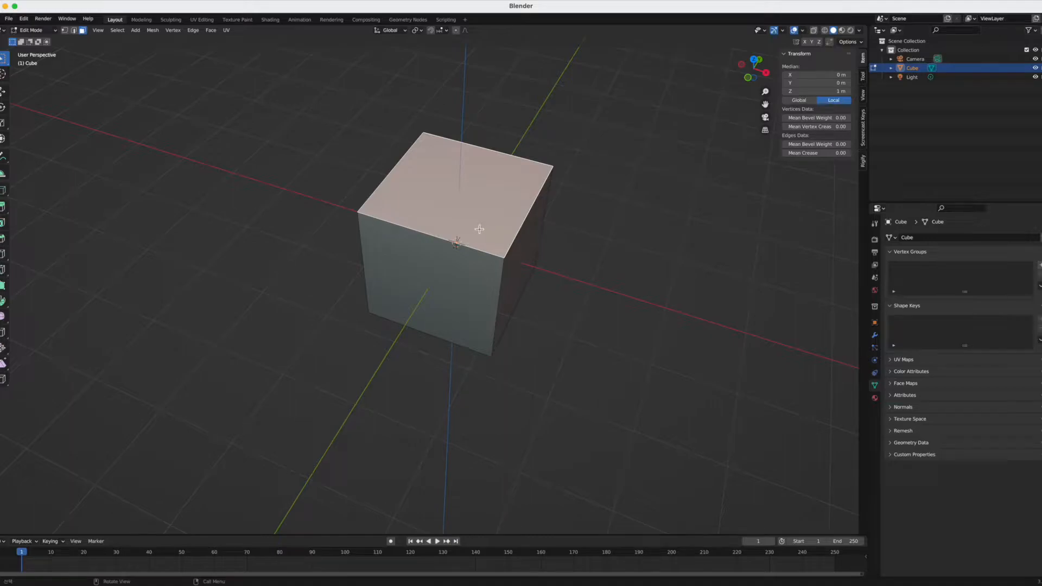
{"action": "middle_click_drag", "start_coordinate": [470, 302], "coordinate": [468, 296]}
{"action": "key", "text": "Tab"}
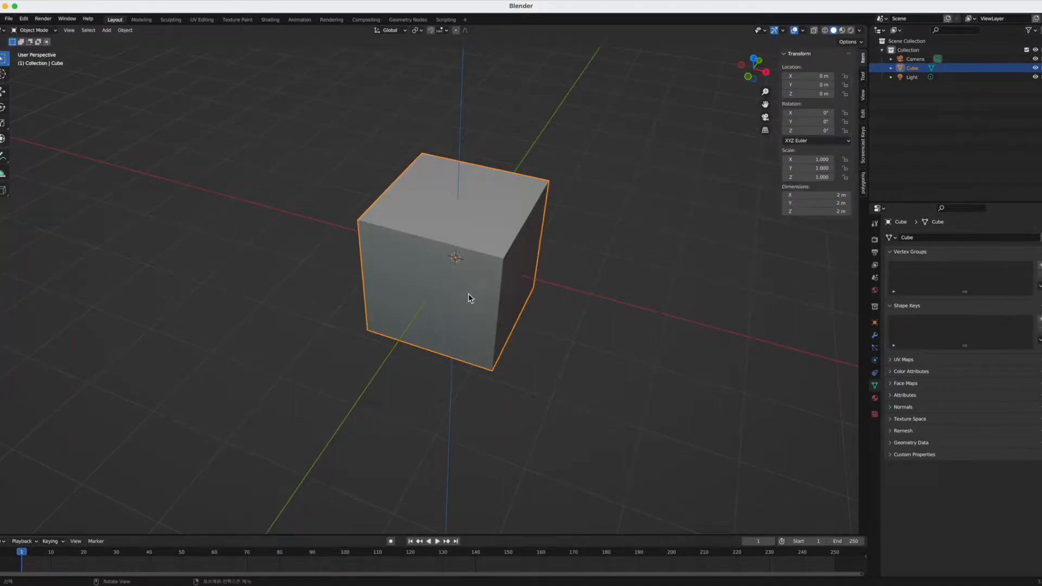
- Box-select the cube in Object Mode, clear the selection on empty space, and select the cube again
{"action": "middle_click_drag", "start_coordinate": [559, 353], "coordinate": [578, 337]}
{"action": "left_click_drag", "start_coordinate": [540, 164], "coordinate": [274, 457]}
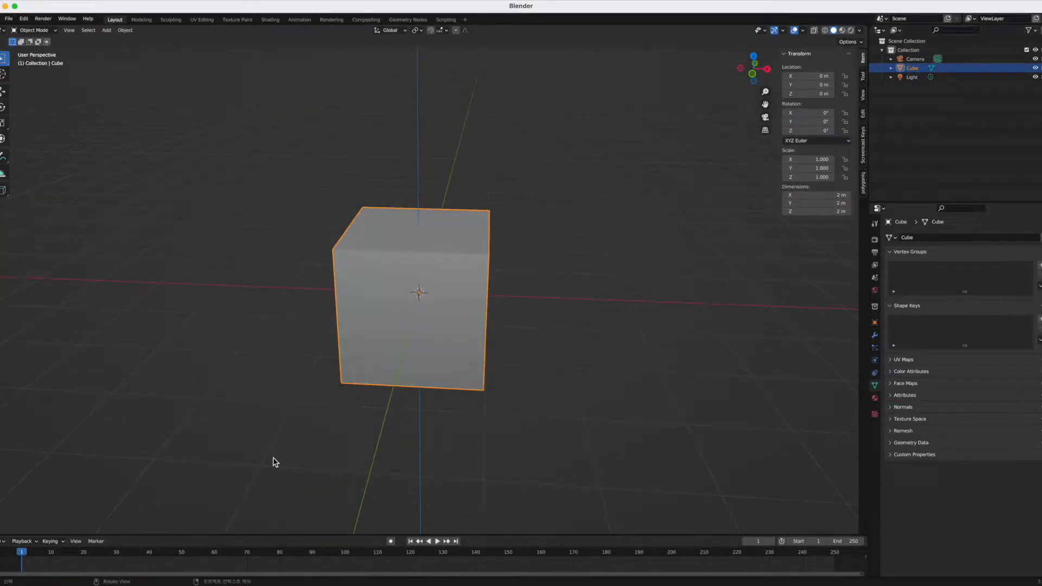
{"action": "left_click", "coordinate": [275, 456]}
{"action": "scroll", "coordinate": [308, 416], "scroll_direction": "down", "scroll_amount": 5}
{"action": "middle_click_drag", "start_coordinate": [422, 351], "coordinate": [396, 348]}
{"action": "left_click_drag", "start_coordinate": [502, 374], "coordinate": [426, 240]}
{"action": "left_click", "coordinate": [261, 210]}
{"action": "scroll", "coordinate": [354, 262], "scroll_direction": "up", "scroll_amount": 3}
{"action": "left_click", "coordinate": [437, 286]}
{"action": "middle_click_drag", "start_coordinate": [316, 295], "coordinate": [463, 286]}
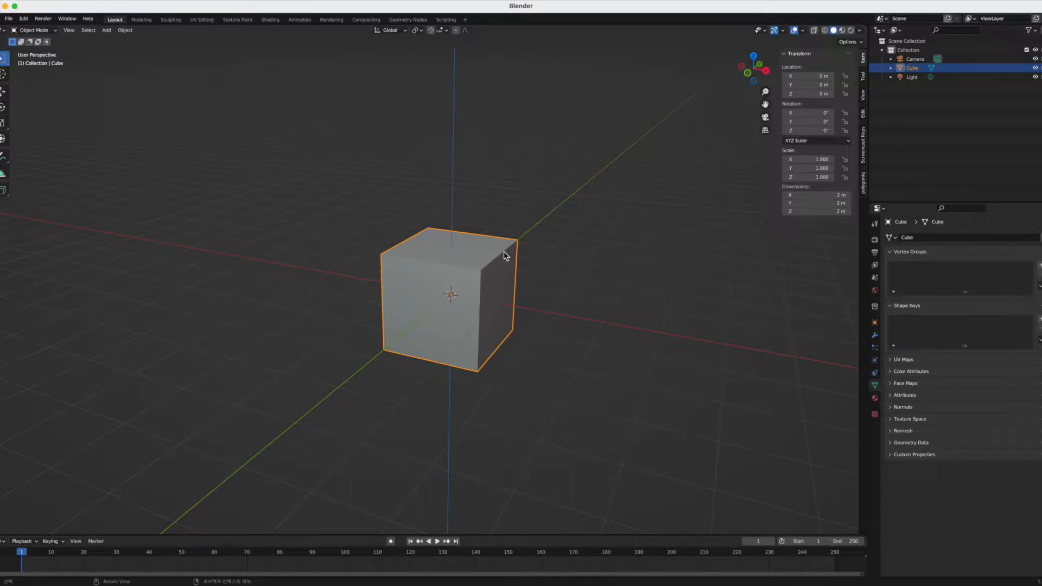
- Try moving and scaling the whole cube freely in Object Mode
{"action": "scroll", "coordinate": [487, 293], "scroll_direction": "down", "scroll_amount": 4}
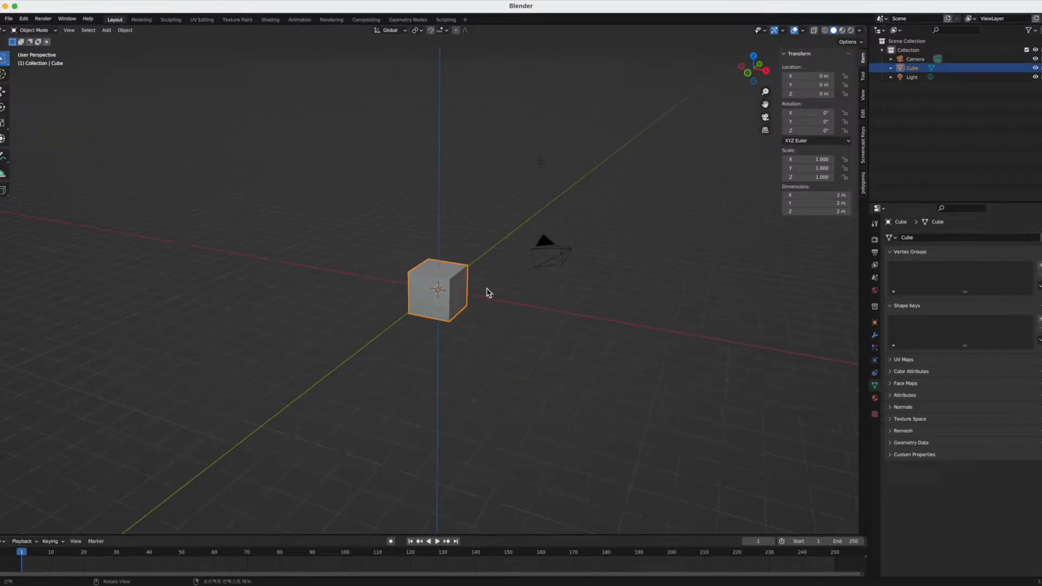
{"action": "key", "text": "g"}
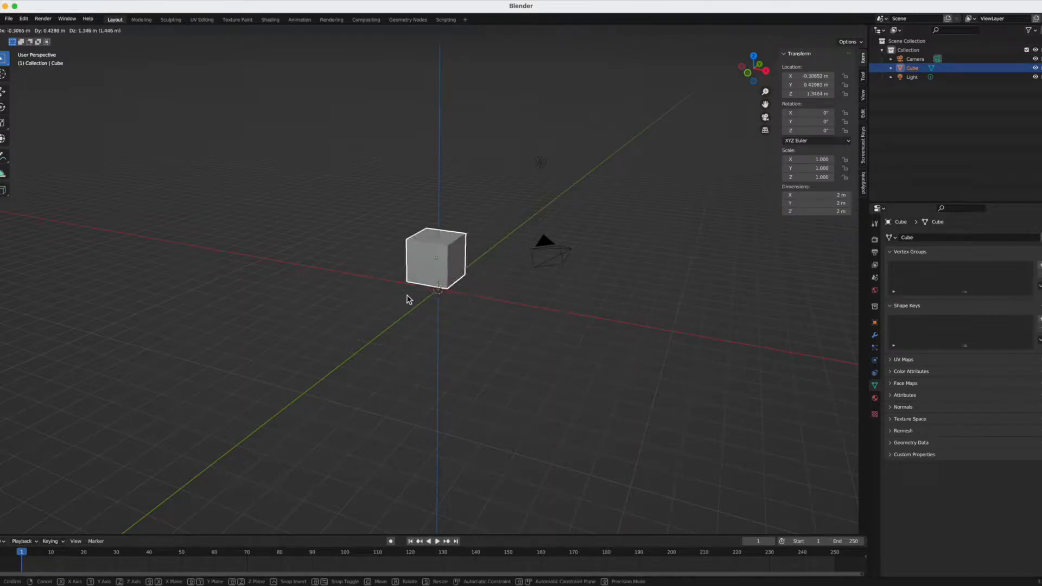
{"action": "key", "text": "s"}
{"action": "key", "text": "Escape"}
{"action": "left_click_drag", "start_coordinate": [499, 244], "coordinate": [400, 333]}
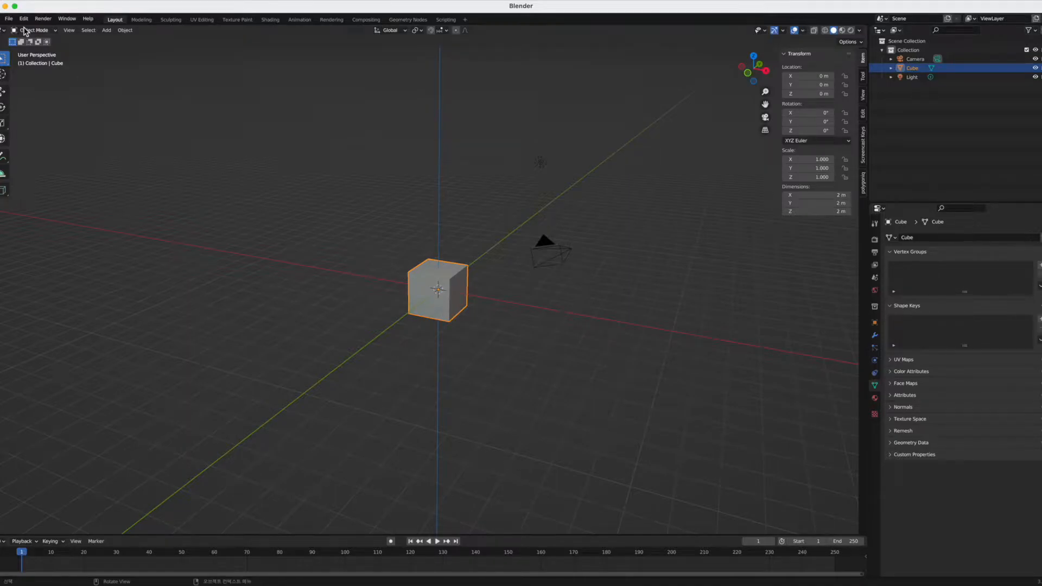
- Switch the cube to Edit Mode, box-select its geometry, clear the selection, and undo the last selection changes
{"action": "left_click", "coordinate": [45, 34]}
{"action": "left_click", "coordinate": [47, 37]}
{"action": "left_click", "coordinate": [38, 31]}
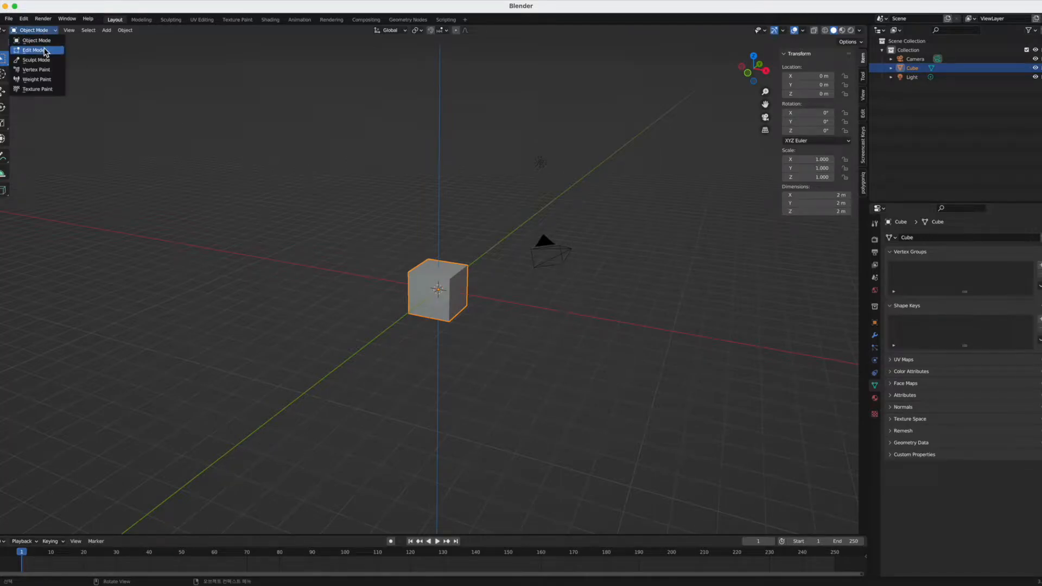
{"action": "left_click", "coordinate": [46, 50]}
{"action": "scroll", "coordinate": [466, 290], "scroll_direction": "up", "scroll_amount": 3}
{"action": "left_click_drag", "start_coordinate": [320, 204], "coordinate": [462, 406]}
{"action": "key", "text": "alt+a"}
{"action": "key", "text": "super+z"}
{"action": "key", "text": "super+z"}
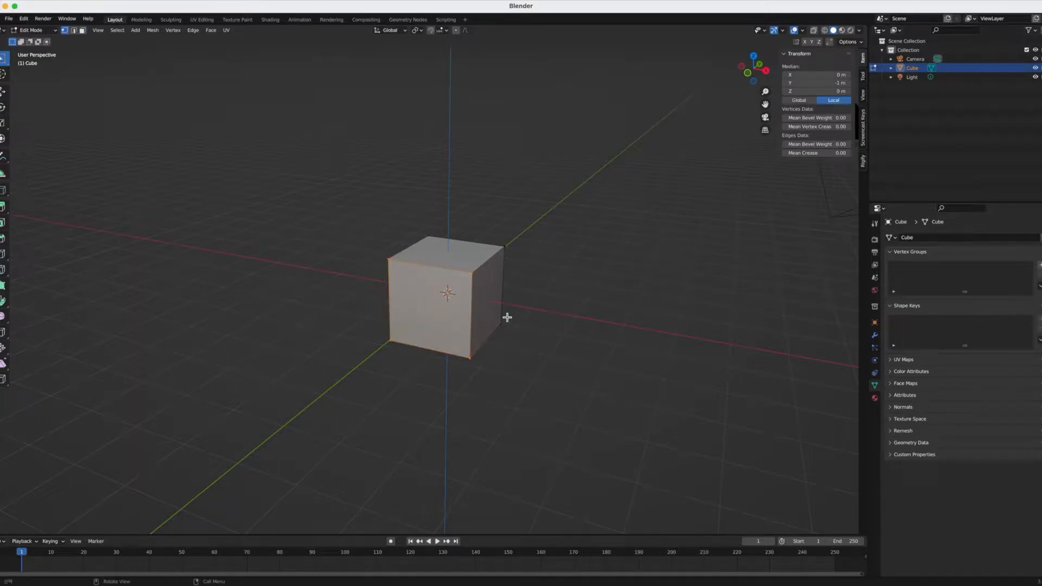
- Try moving the cube's top face freely in face selection mode
{"action": "left_click", "coordinate": [488, 262]}
{"action": "key", "text": "3"}
{"action": "left_click", "coordinate": [461, 253]}
{"action": "key", "text": "g"}
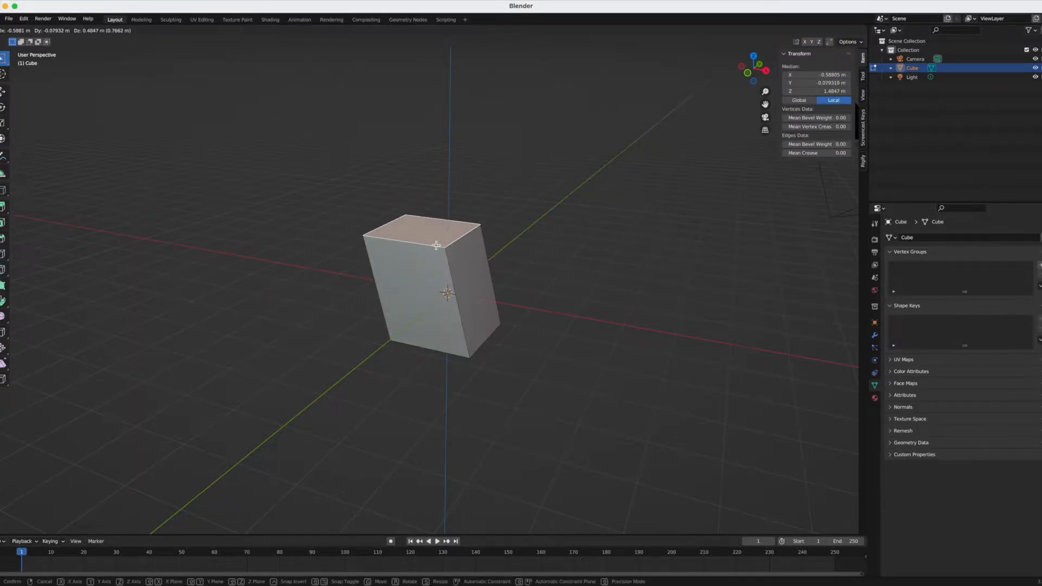
{"action": "key", "text": "Escape"}
- Pull the cube's nearest upper corner vertex outward in vertex selection mode
{"action": "key", "text": "1"}
{"action": "left_click", "coordinate": [476, 273]}
{"action": "key", "text": "g"}
{"action": "left_click", "coordinate": [581, 253]}
- Select the distorted top face in face selection mode and scale it up to several times its size
{"action": "middle_click_drag", "start_coordinate": [557, 332], "coordinate": [513, 366]}
{"action": "key", "text": "3"}
{"action": "left_click", "coordinate": [496, 241]}
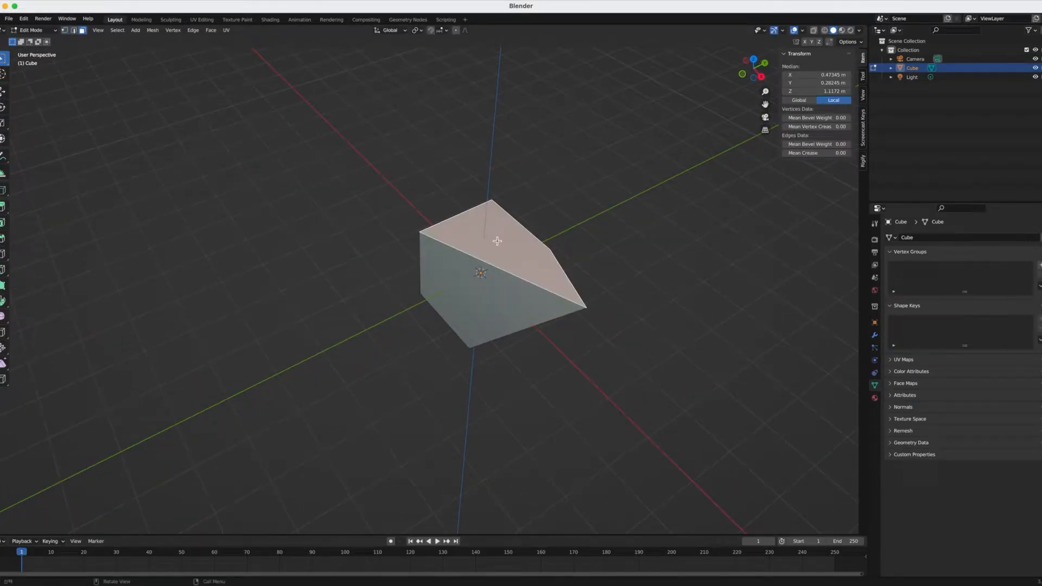
{"action": "key", "text": "s"}
{"action": "left_click", "coordinate": [548, 226]}
- Select the enlarged top face's long front edge, shorten it slightly by scaling, and rotate it to a steeper slope
{"action": "middle_click_drag", "start_coordinate": [549, 226], "coordinate": [494, 307]}
{"action": "key", "text": "2"}
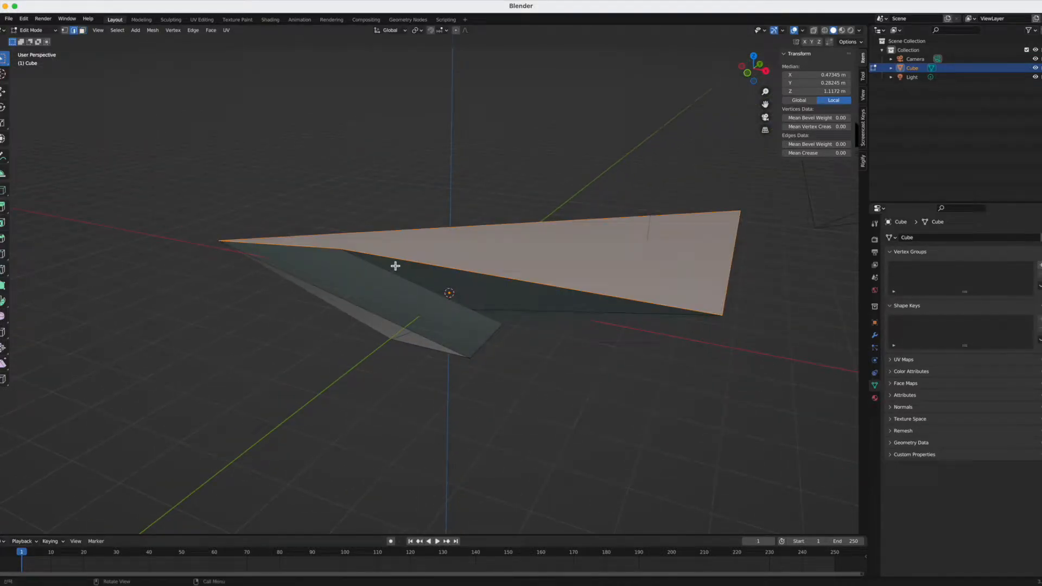
{"action": "left_click", "coordinate": [395, 264]}
{"action": "key", "text": "s"}
{"action": "left_click", "coordinate": [409, 256]}
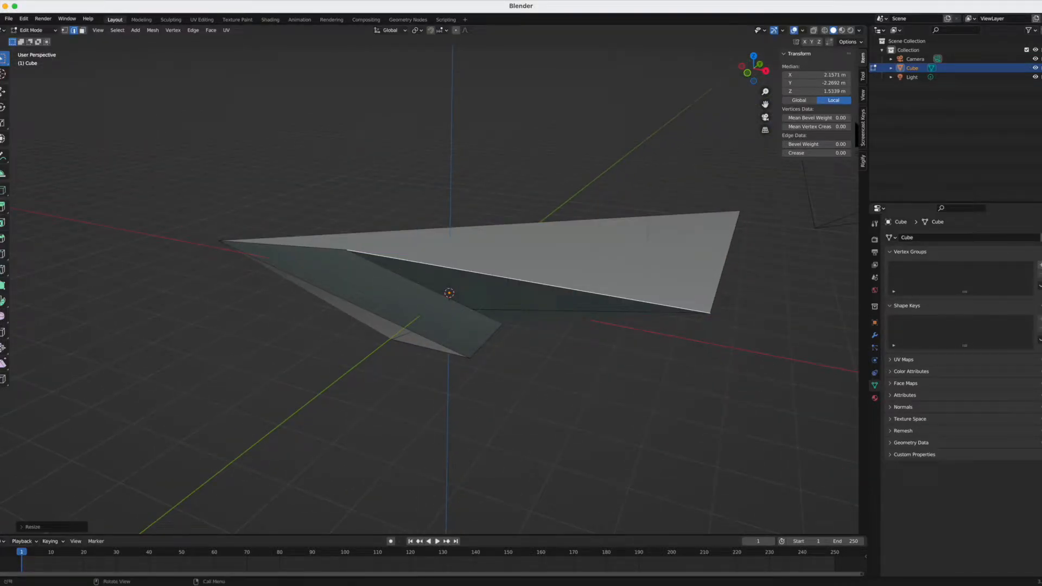
{"action": "key", "text": "r"}
{"action": "left_click", "coordinate": [428, 229]}
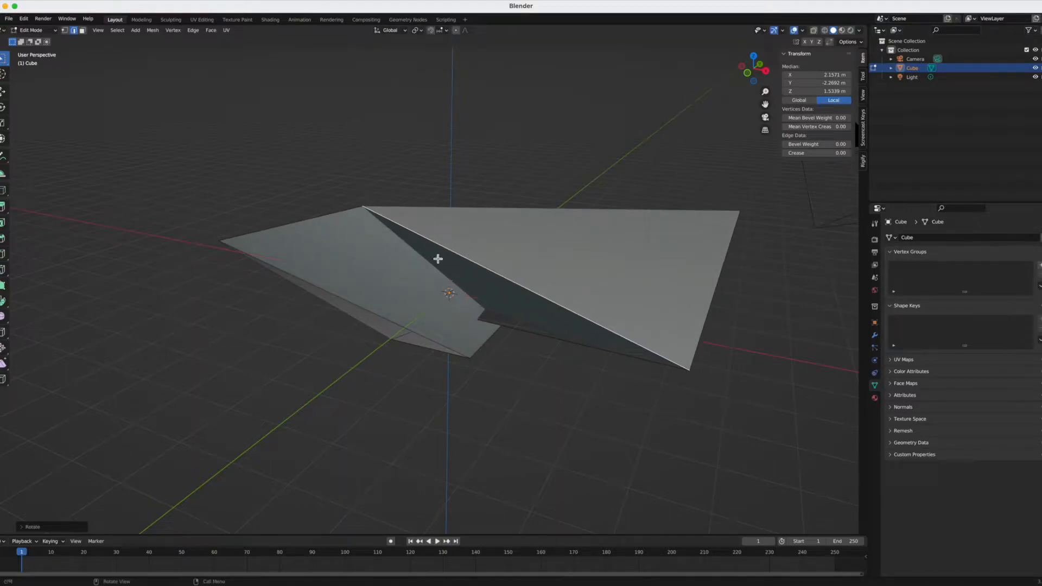
- Switch the deformed cube to Object Mode and back to Edit Mode
{"action": "scroll", "coordinate": [438, 259], "scroll_direction": "down", "scroll_amount": 3}
{"action": "middle_click_drag", "start_coordinate": [467, 310], "coordinate": [438, 298]}
{"action": "key", "text": "Tab"}
{"action": "middle_click_drag", "start_coordinate": [383, 339], "coordinate": [181, 193]}
{"action": "left_click", "coordinate": [38, 31]}
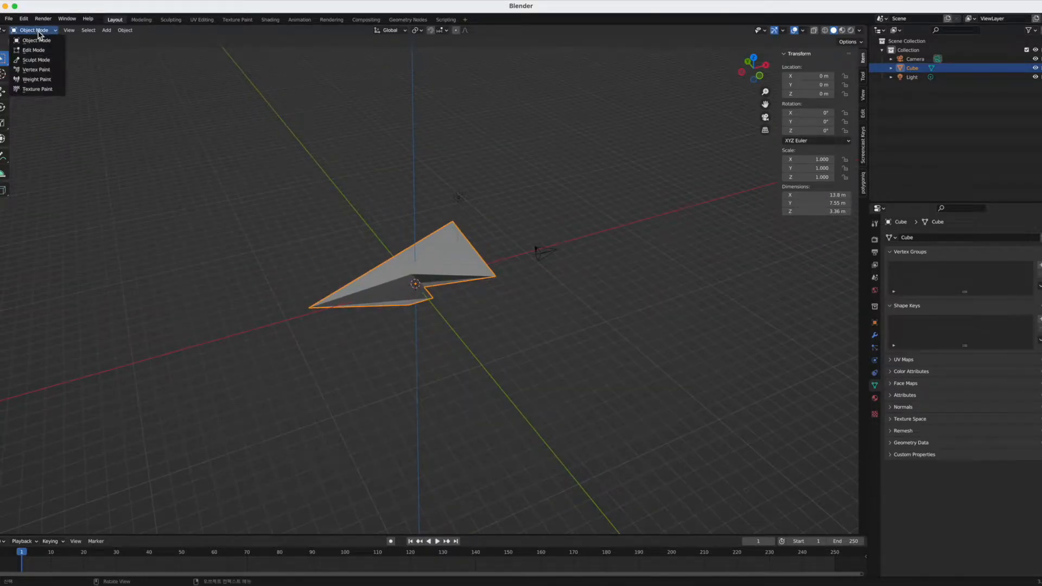
{"action": "left_click", "coordinate": [34, 50]}
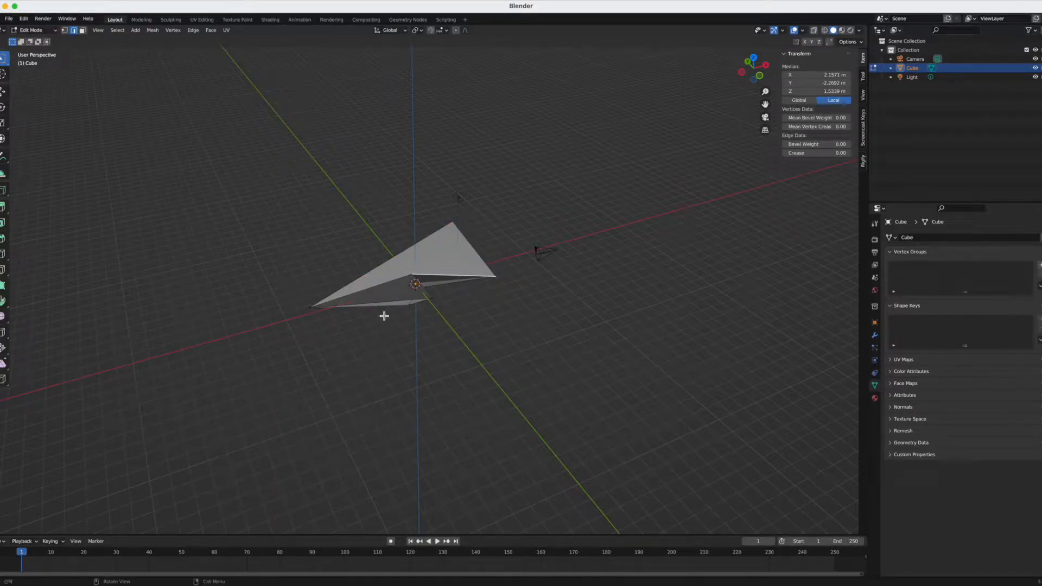
- Return to Object Mode and alternately select and deselect all objects, ending with nothing selected
{"action": "key", "text": "Tab"}
{"action": "middle_click_drag", "start_coordinate": [384, 310], "coordinate": [505, 263]}
{"action": "key", "text": "alt+a"}
{"action": "key", "text": "a"}
{"action": "key", "text": "alt+a"}
{"action": "key", "text": "a"}
{"action": "key", "text": "alt+a"}
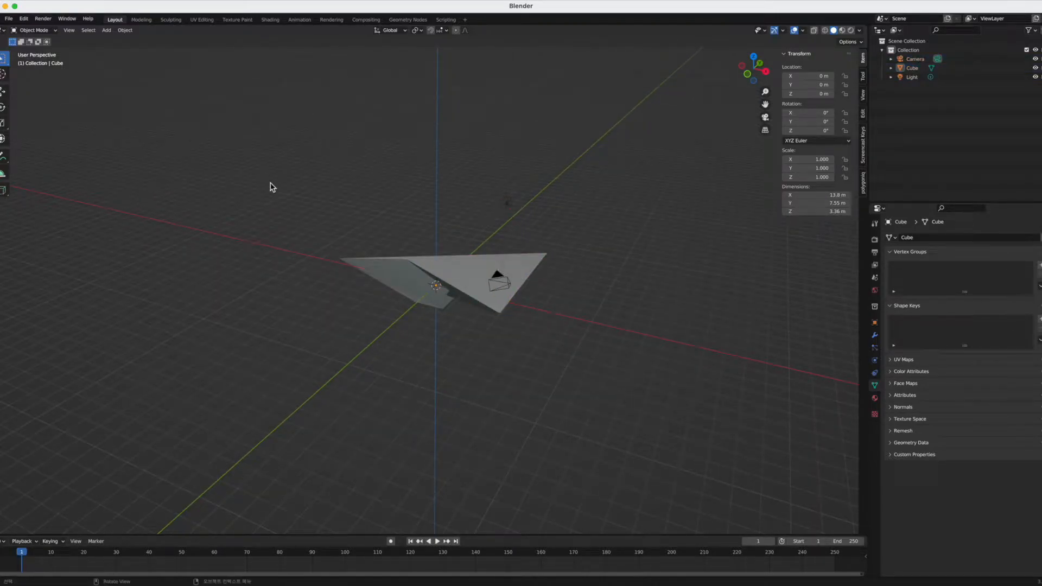
- Select the deformed cube and switch it to Edit Mode
{"action": "left_click", "coordinate": [419, 271]}
{"action": "middle_click_drag", "start_coordinate": [432, 290], "coordinate": [449, 310]}
{"action": "key", "text": "Tab"}
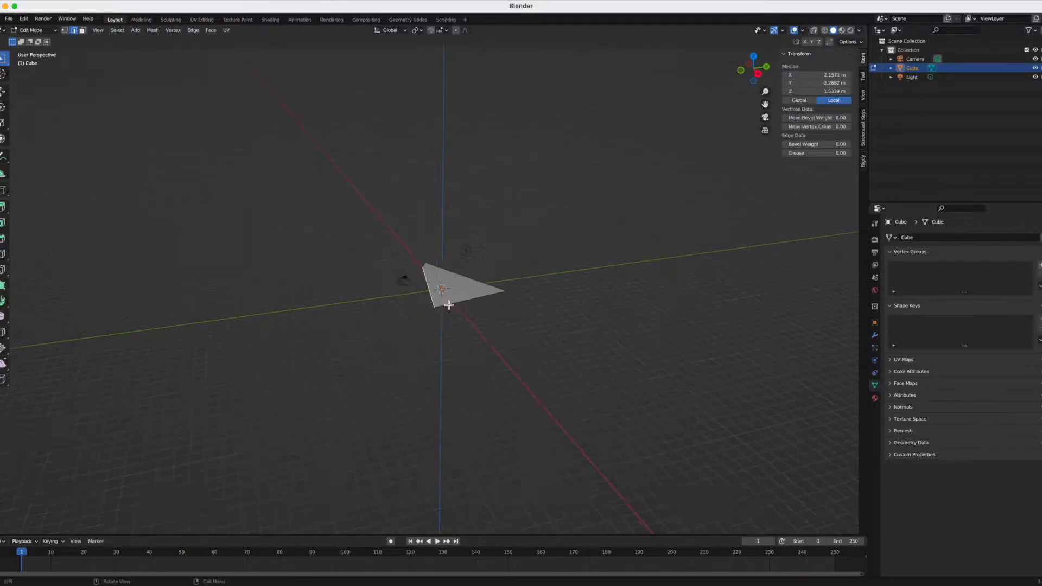
- Try moving and scaling the selected edge of the deformed cube
{"action": "scroll", "coordinate": [449, 305], "scroll_direction": "up", "scroll_amount": 3}
{"action": "key", "text": "g"}
{"action": "right_click", "coordinate": [393, 318]}
{"action": "key", "text": "s"}
{"action": "right_click", "coordinate": [412, 379]}
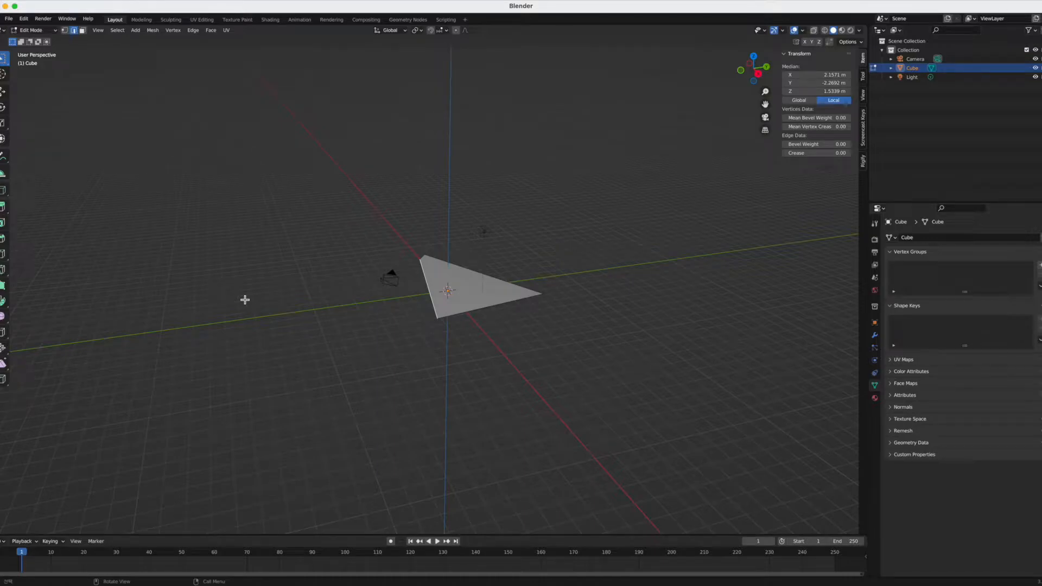
- Box-select the deformed mesh in Edit Mode and clear the selection on empty space
{"action": "middle_click_drag", "start_coordinate": [428, 293], "coordinate": [465, 310]}
{"action": "left_click_drag", "start_coordinate": [293, 167], "coordinate": [628, 443]}
{"action": "left_click", "coordinate": [627, 442]}
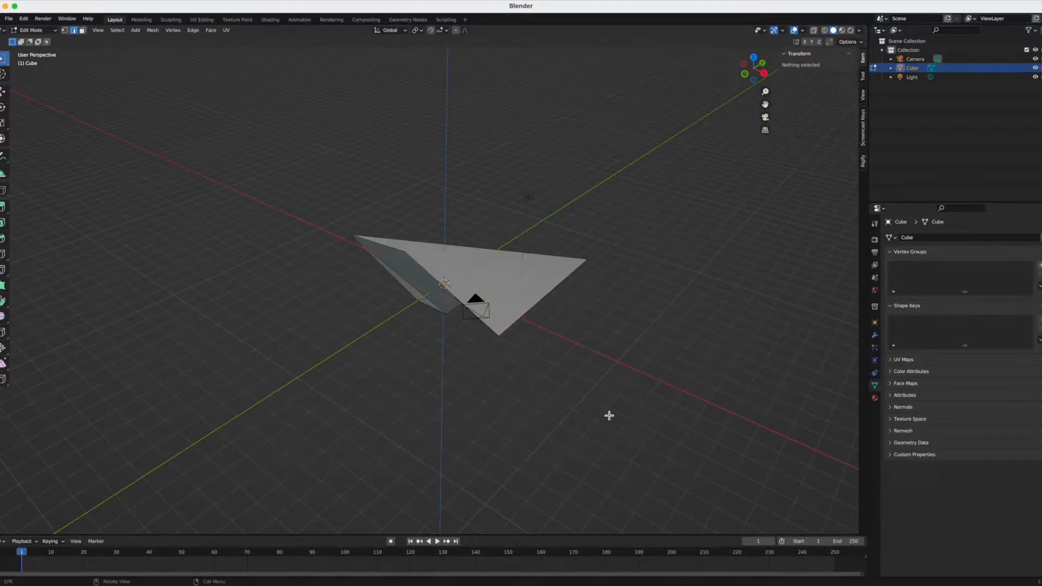
{"action": "left_click_drag", "start_coordinate": [653, 395], "coordinate": [243, 162]}
{"action": "left_click", "coordinate": [651, 461]}
- Select and deselect the whole mesh, box-select it again, and open the deletion options for its geometry
{"action": "key", "text": "a"}
{"action": "key", "text": "alt+a"}
{"action": "key", "text": "x"}
{"action": "left_click_drag", "start_coordinate": [669, 156], "coordinate": [317, 431]}
{"action": "key", "text": "x"}
- Toggle between Object Mode and Edit Mode, and delete the deformed cube as a whole in Object Mode
{"action": "key", "text": "Tab"}
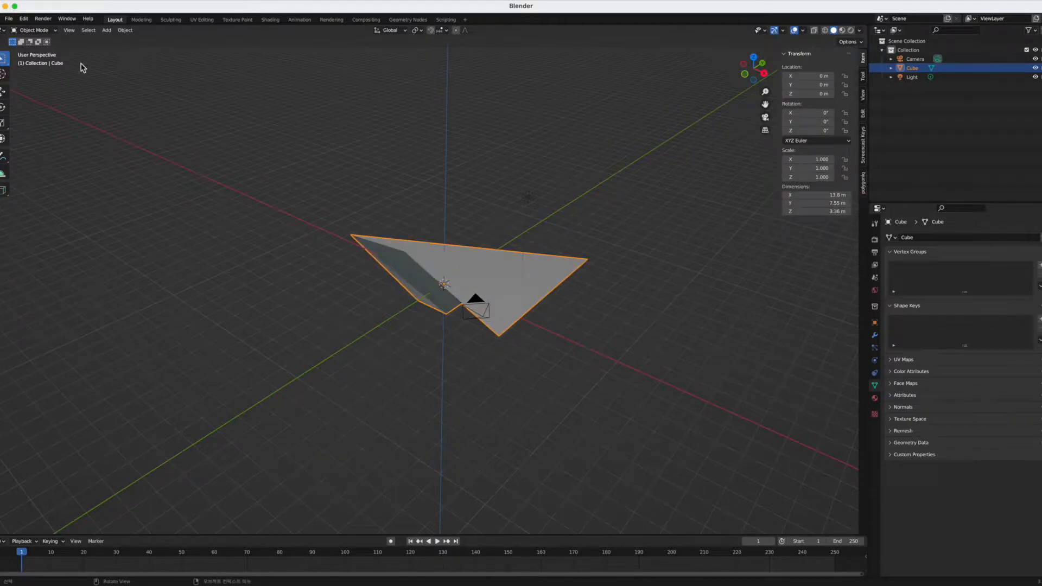
{"action": "key", "text": "Tab"}
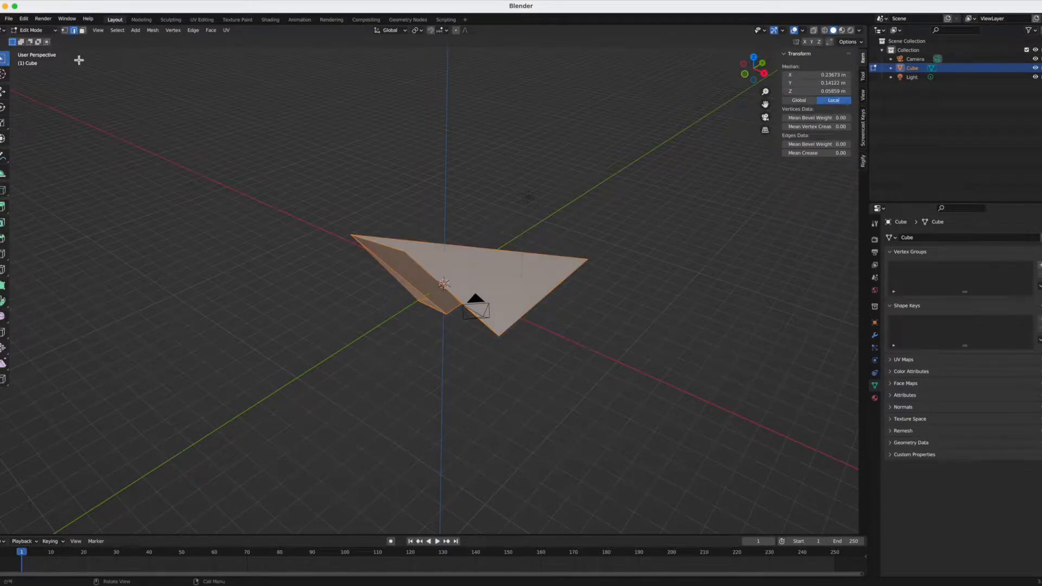
{"action": "key", "text": "Tab"}
{"action": "key", "text": "Tab"}
{"action": "key", "text": "Tab"}
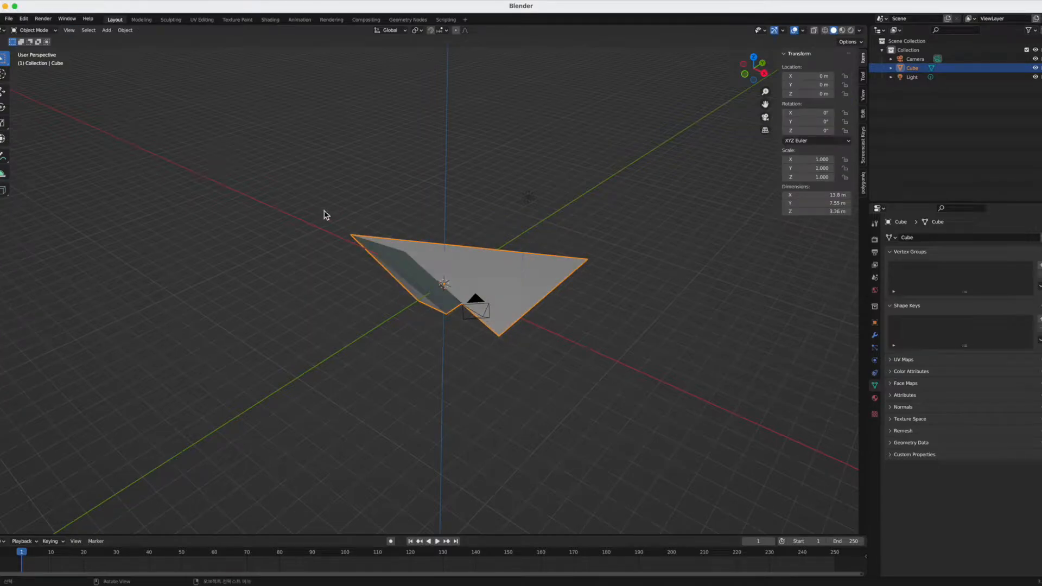
{"action": "middle_click_drag", "start_coordinate": [413, 301], "coordinate": [440, 300]}
{"action": "key", "text": "x"}
{"action": "left_click", "coordinate": [439, 299]}
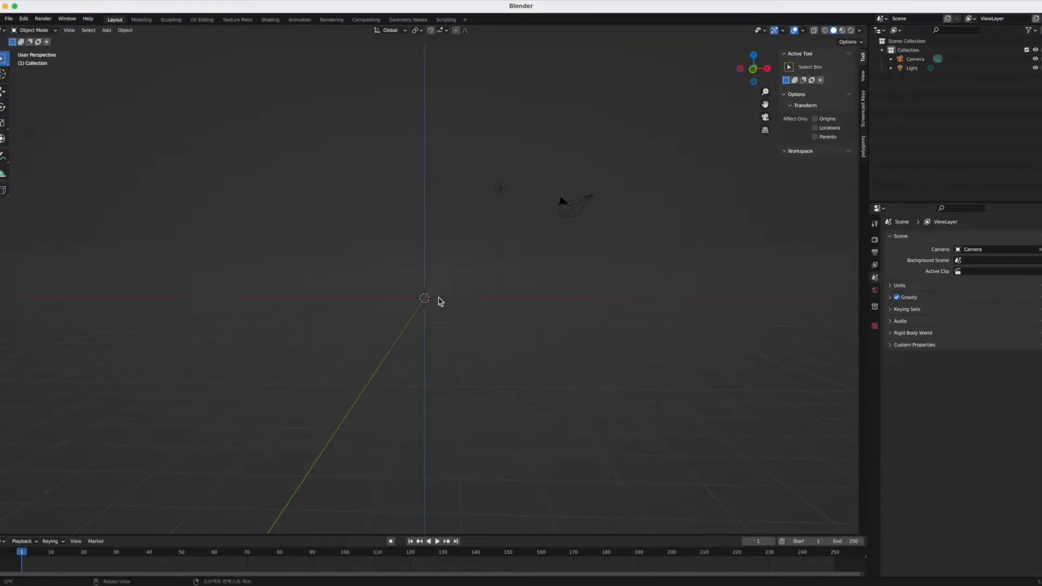
- Select the remaining camera and light and delete them to empty the scene
{"action": "key", "text": "x"}
{"action": "left_click", "coordinate": [471, 394]}
{"action": "middle_click_drag", "start_coordinate": [507, 319], "coordinate": [482, 360]}
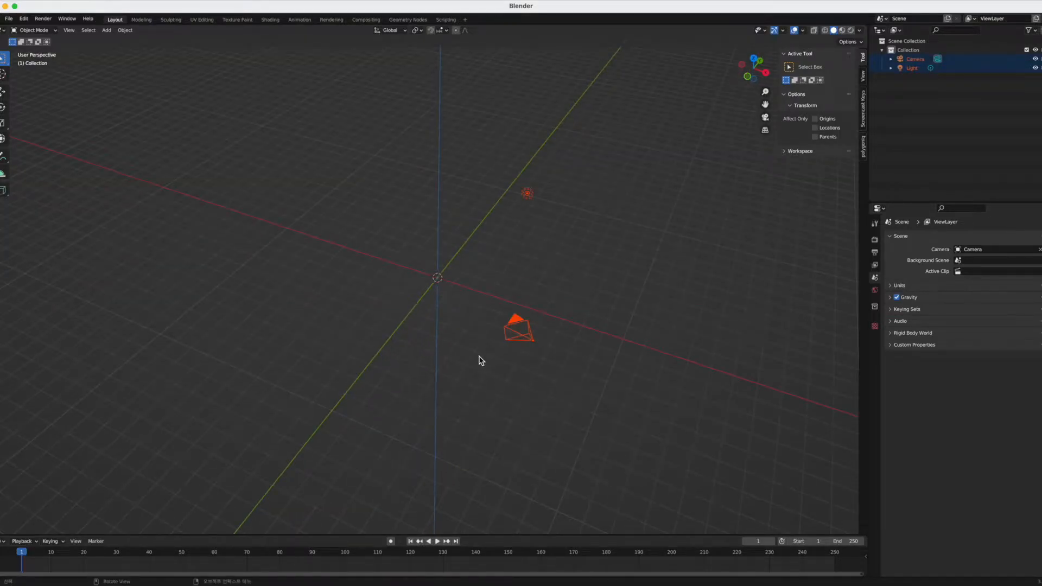
{"action": "key", "text": "x"}
{"action": "left_click", "coordinate": [479, 357]}
- Hide the viewport's sidebar and add a new cube mesh at the world origin
{"action": "middle_click_drag", "start_coordinate": [480, 358], "coordinate": [595, 312]}
{"action": "key", "text": "n"}
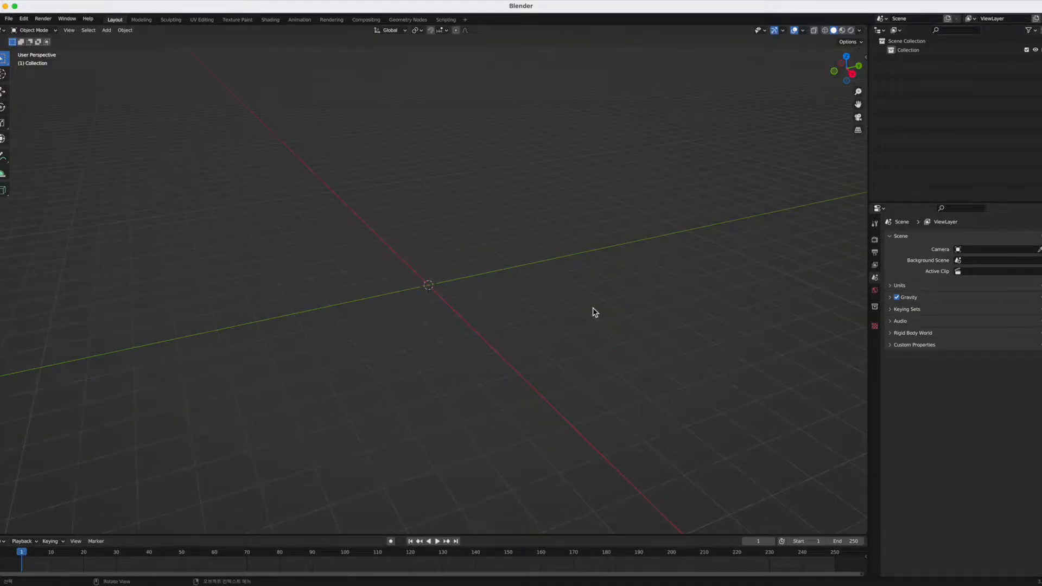
{"action": "key", "text": "shift+a"}
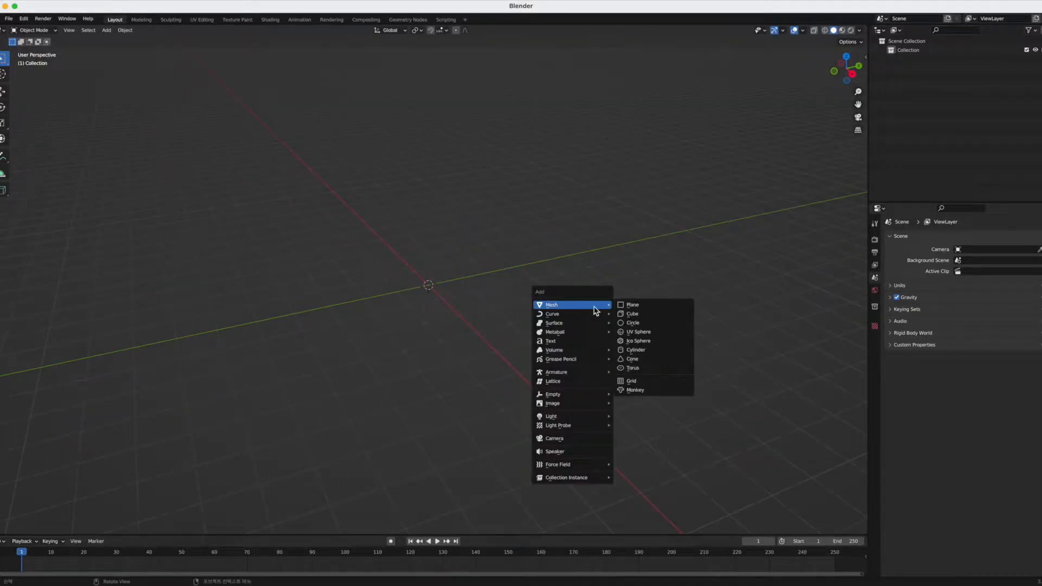
{"action": "left_click", "coordinate": [659, 314]}
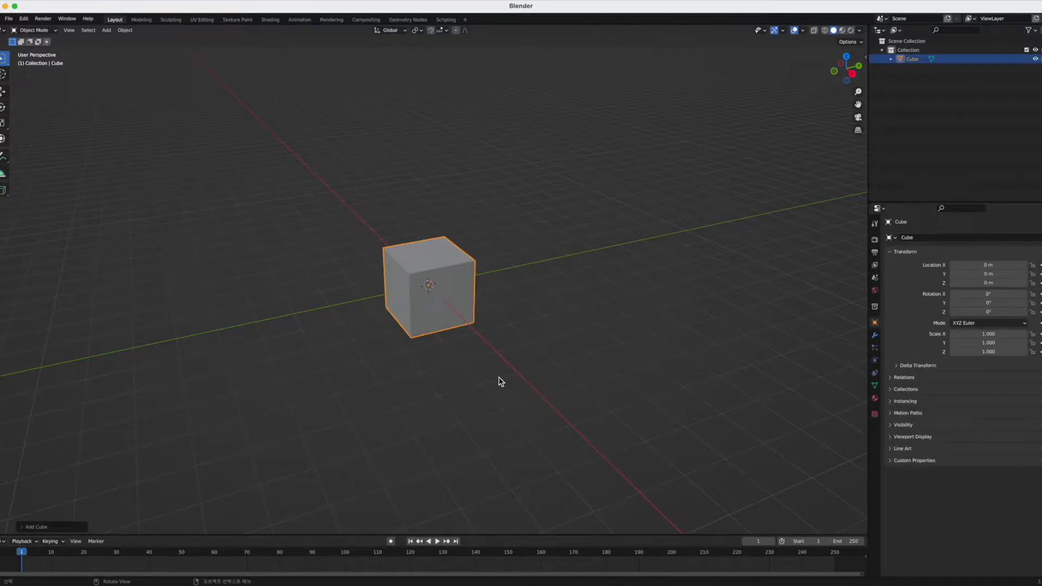
- Try moving the new cube constrained to the Z, X and Y axes in turn
{"action": "middle_click_drag", "start_coordinate": [435, 246], "coordinate": [491, 253]}
{"action": "middle_click_drag", "start_coordinate": [470, 293], "coordinate": [497, 265]}
{"action": "scroll", "coordinate": [467, 279], "scroll_direction": "up", "scroll_amount": 4}
{"action": "scroll", "coordinate": [468, 279], "scroll_direction": "down", "scroll_amount": 6}
{"action": "scroll", "coordinate": [497, 265], "scroll_direction": "up", "scroll_amount": 2}
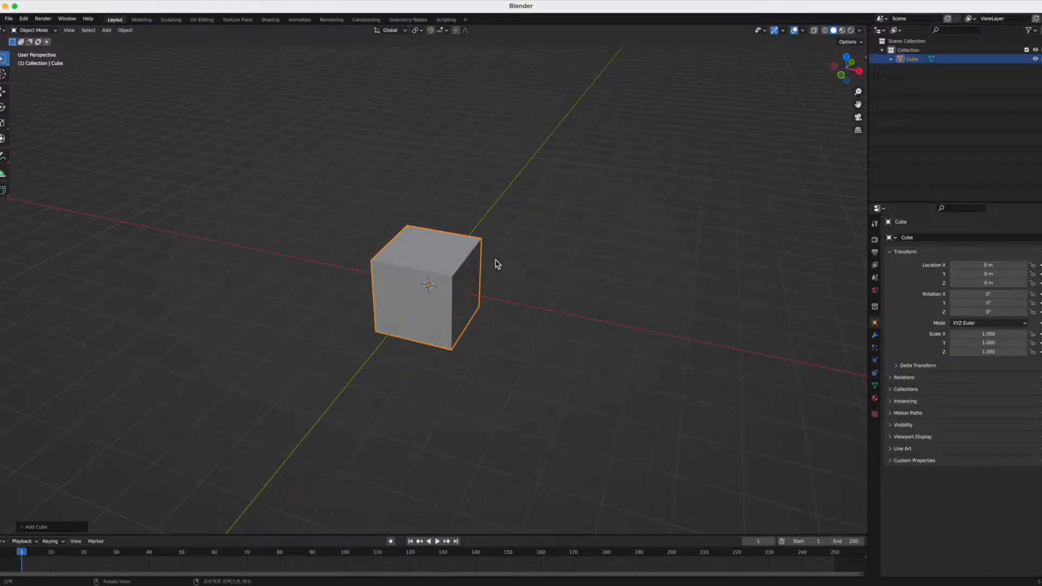
{"action": "key", "text": "g"}
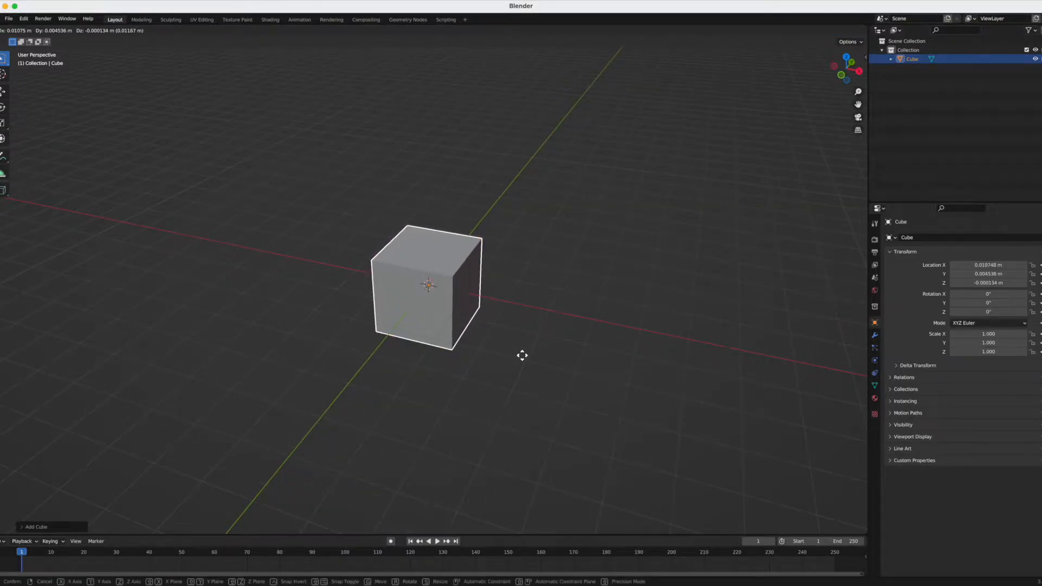
{"action": "key", "text": "z"}
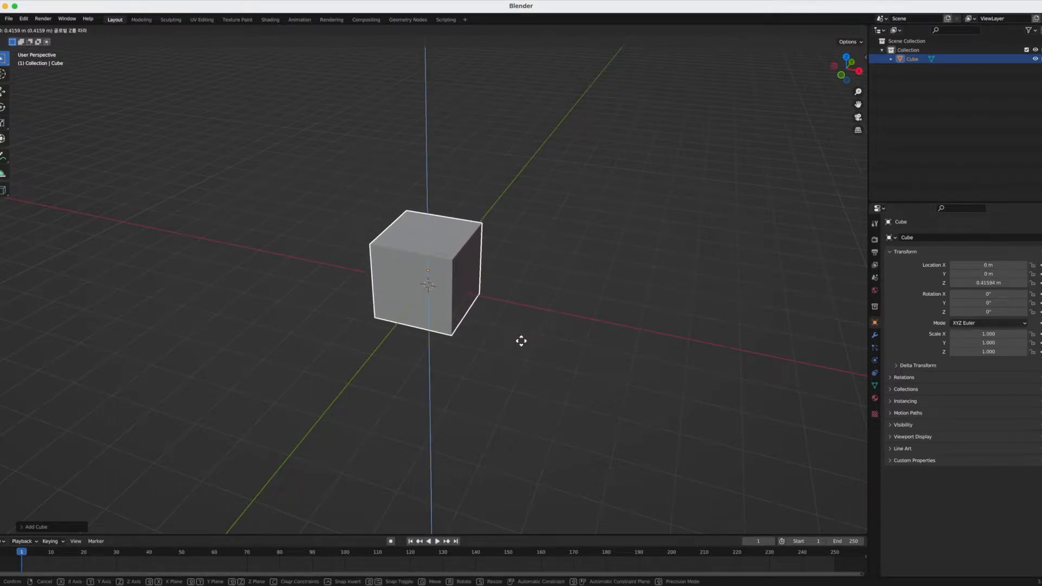
{"action": "key", "text": "x"}
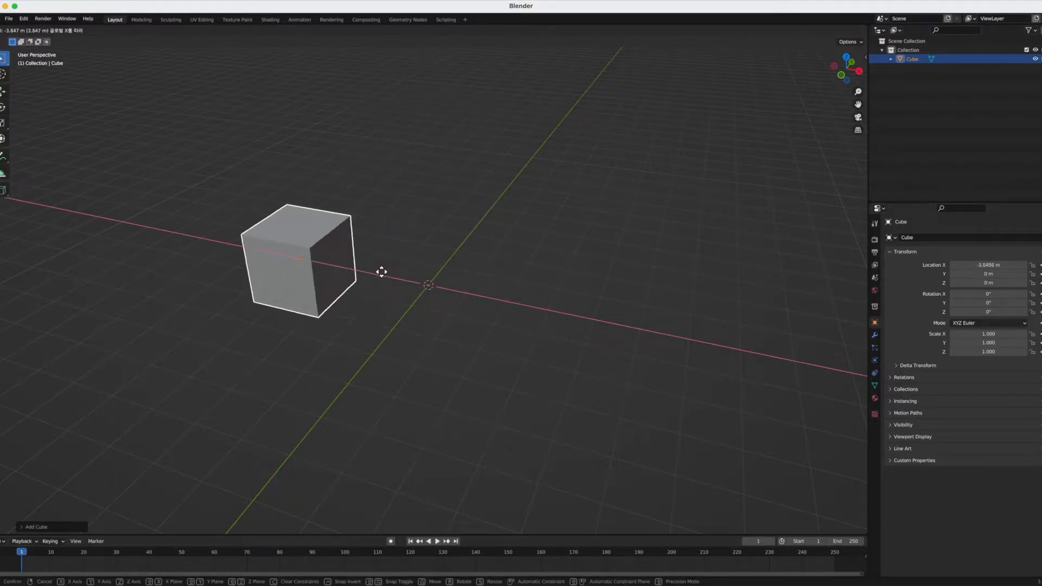
{"action": "key", "text": "y"}
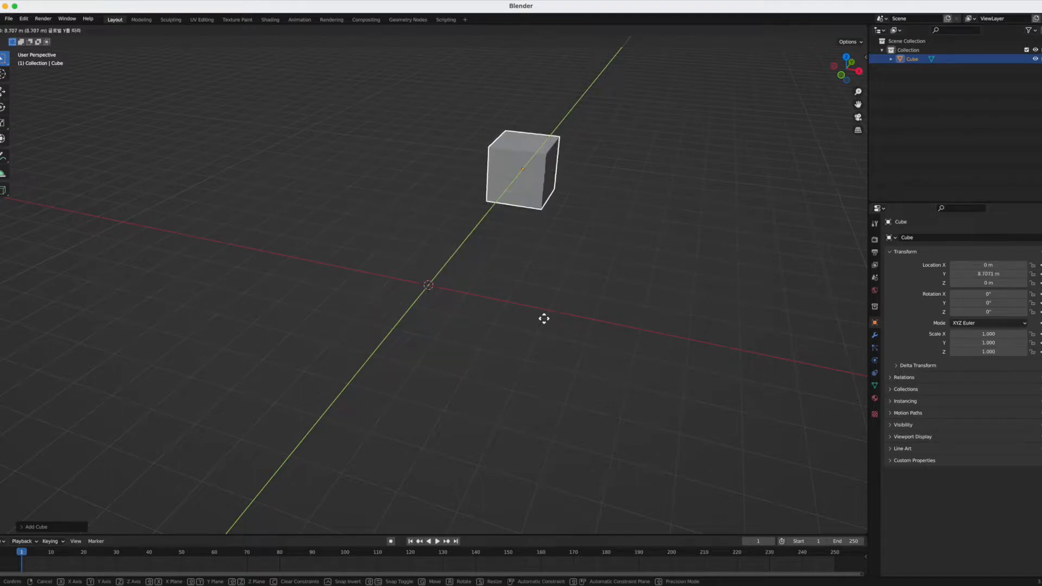
{"action": "key", "text": "Escape"}
- Try scaling the cube along single axes, first X and then Z
{"action": "key", "text": "s"}
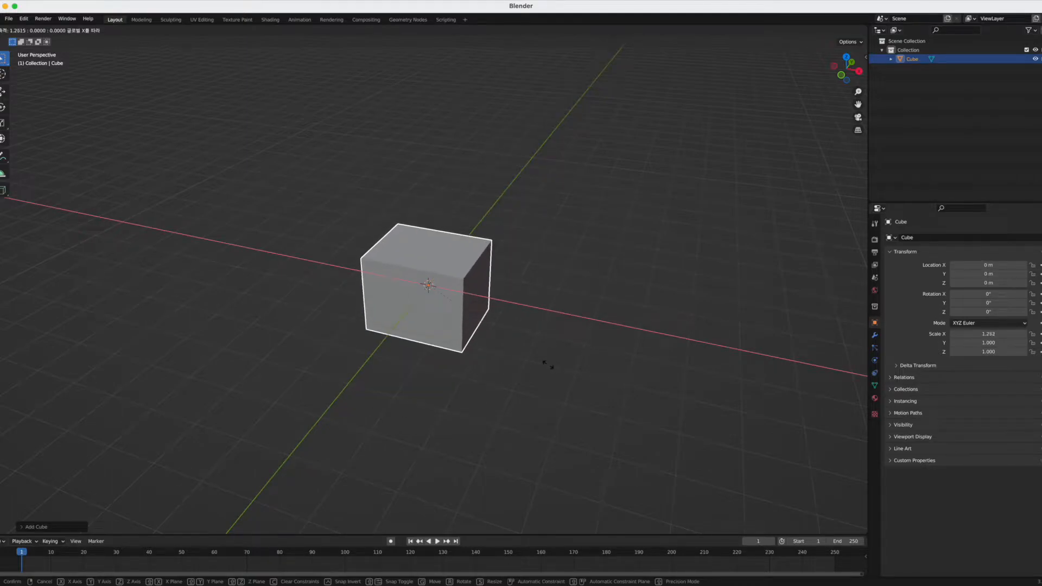
{"action": "key", "text": "z"}
{"action": "key", "text": "Escape"}
- Move the cube up about 1.1 m along its local Z axis
{"action": "key", "text": "g"}
{"action": "key", "text": "z"}
{"action": "key", "text": "z"}
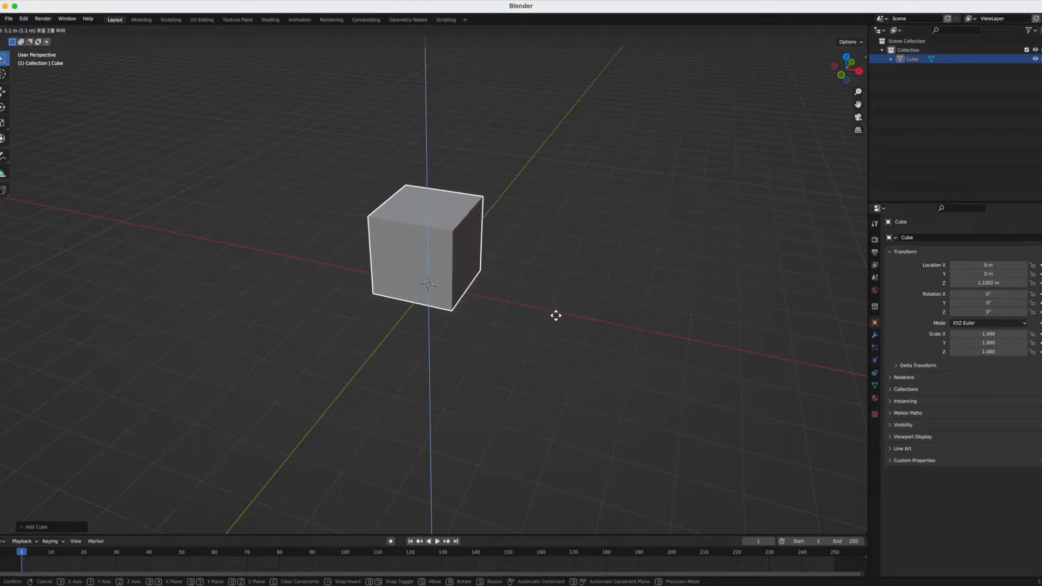
{"action": "left_click", "coordinate": [555, 316]}
- Turn on the Z axis line in the viewport overlays, and select the cube
{"action": "middle_click_drag", "start_coordinate": [505, 352], "coordinate": [820, 84]}
{"action": "left_click", "coordinate": [859, 31]}
{"action": "mouse_move", "coordinate": [803, 31]}
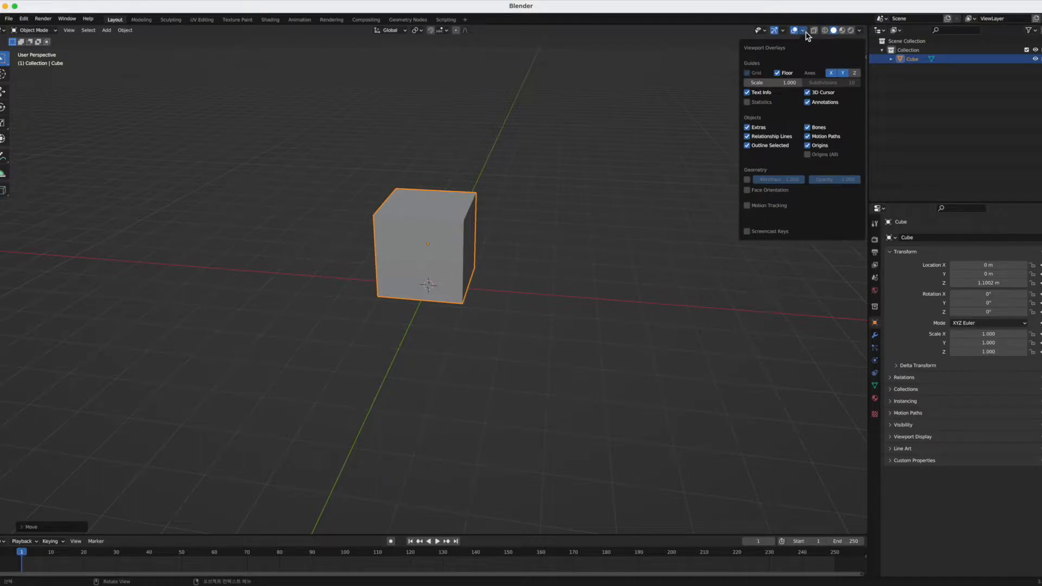
{"action": "left_click", "coordinate": [543, 250]}
{"action": "middle_click_drag", "start_coordinate": [444, 291], "coordinate": [483, 296]}
{"action": "scroll", "coordinate": [494, 294], "scroll_direction": "down", "scroll_amount": 3}
{"action": "scroll", "coordinate": [372, 288], "scroll_direction": "up", "scroll_amount": 3}
{"action": "middle_click_drag", "start_coordinate": [392, 309], "coordinate": [417, 302]}
{"action": "left_click", "coordinate": [407, 259]}
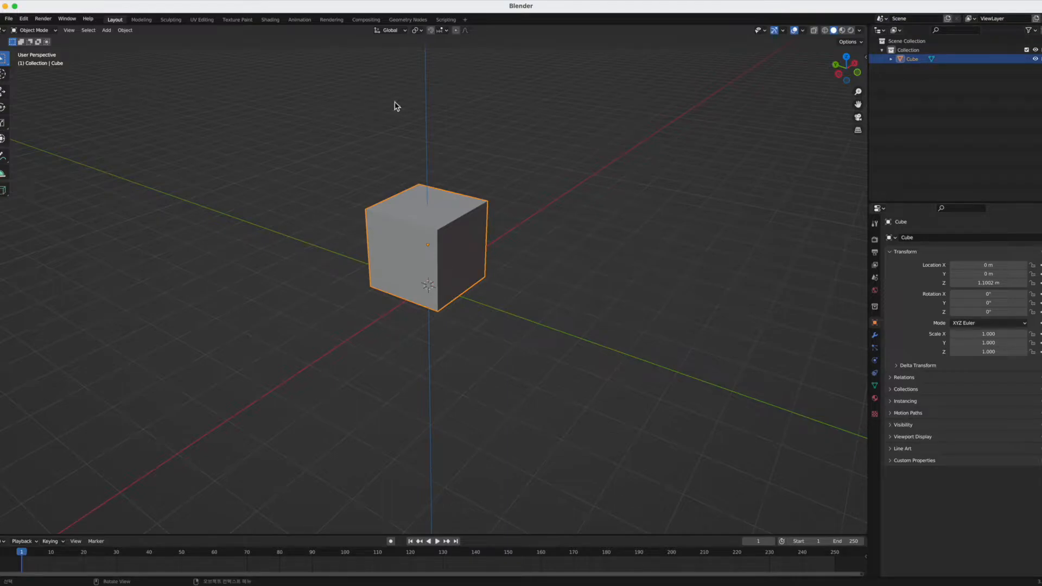
- Try adding s-l400.jpg from the Downloads folder as a reference image in the perspective view, and delete it
{"action": "middle_click_drag", "start_coordinate": [463, 334], "coordinate": [506, 321]}
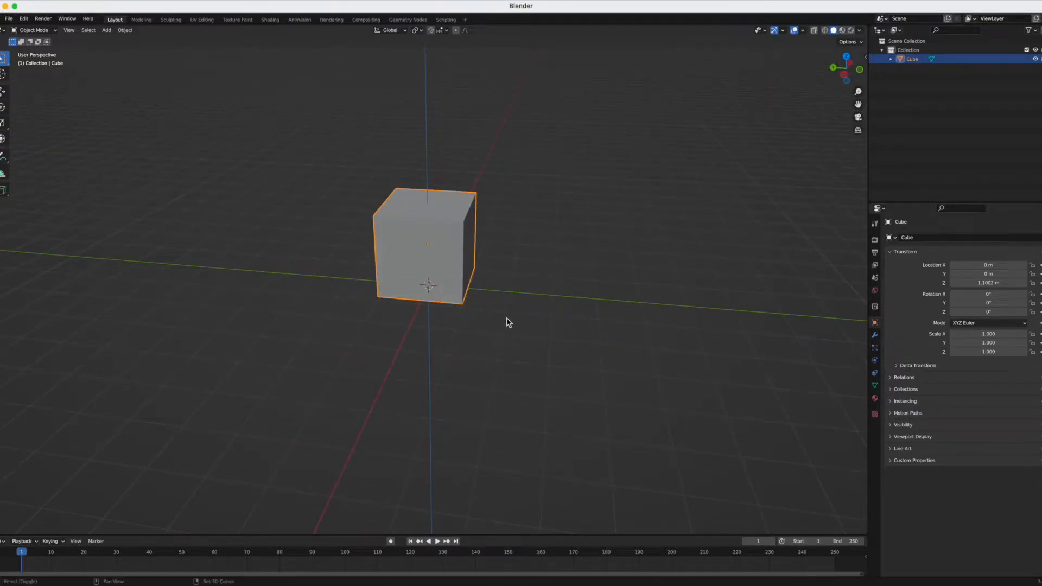
{"action": "key", "text": "shift+a"}
{"action": "mouse_move", "coordinate": [507, 319]}
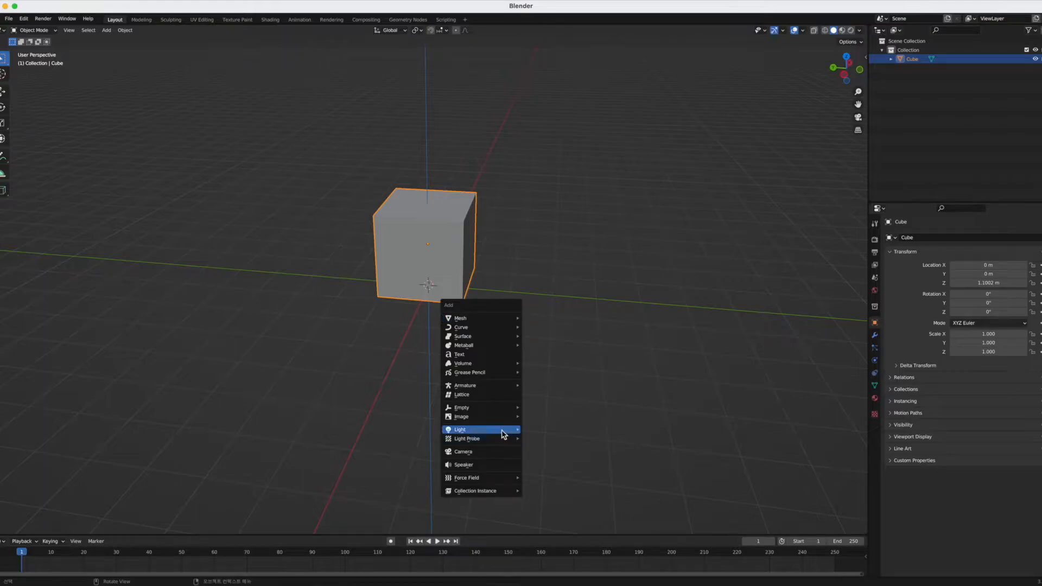
{"action": "mouse_move", "coordinate": [502, 418]}
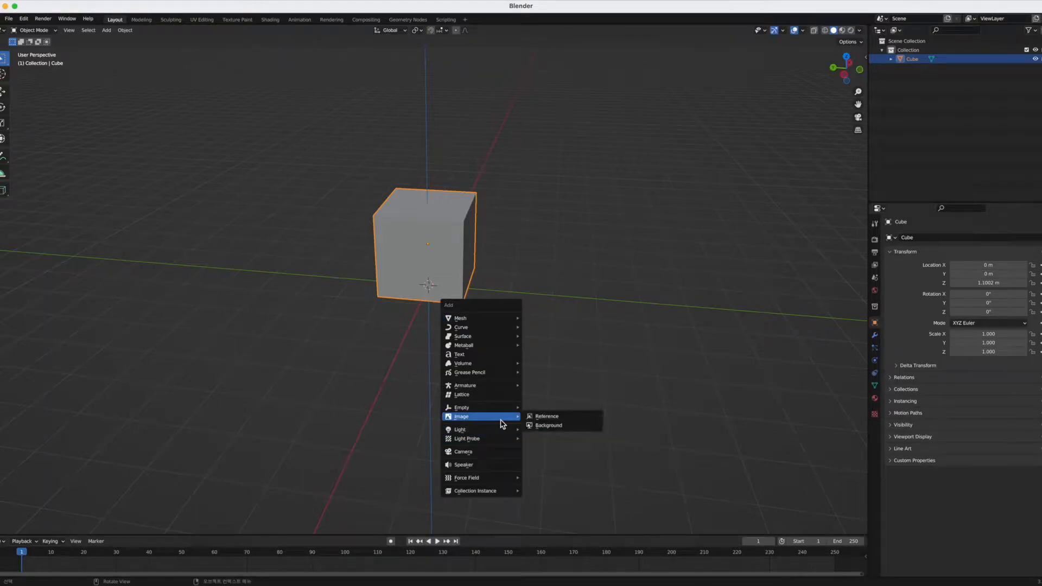
{"action": "left_click", "coordinate": [553, 417]}
{"action": "left_click", "coordinate": [330, 249]}
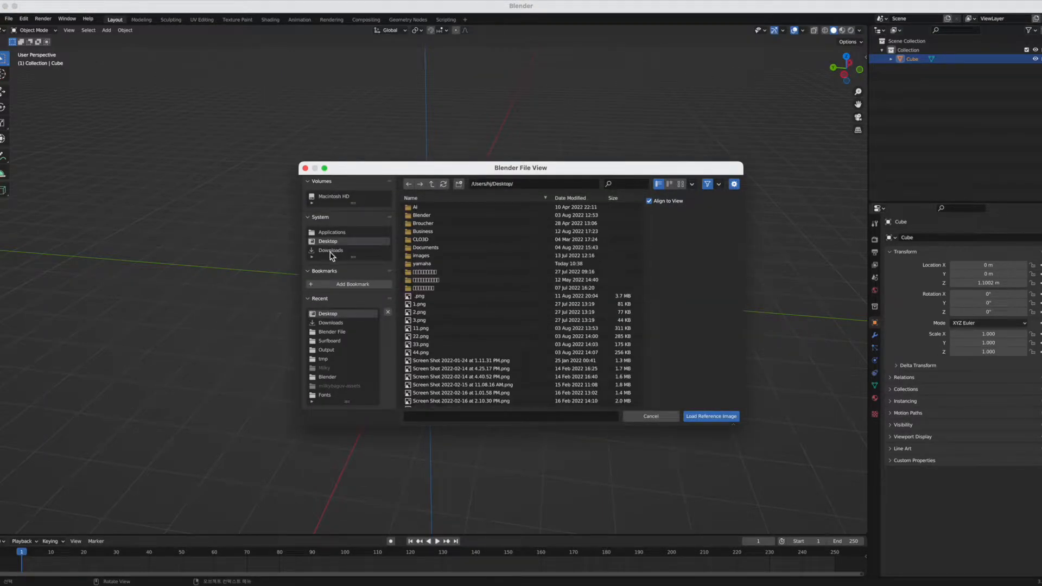
{"action": "scroll", "coordinate": [637, 236], "scroll_direction": "down", "scroll_amount": 5}
{"action": "scroll", "coordinate": [637, 236], "scroll_direction": "down", "scroll_amount": 15}
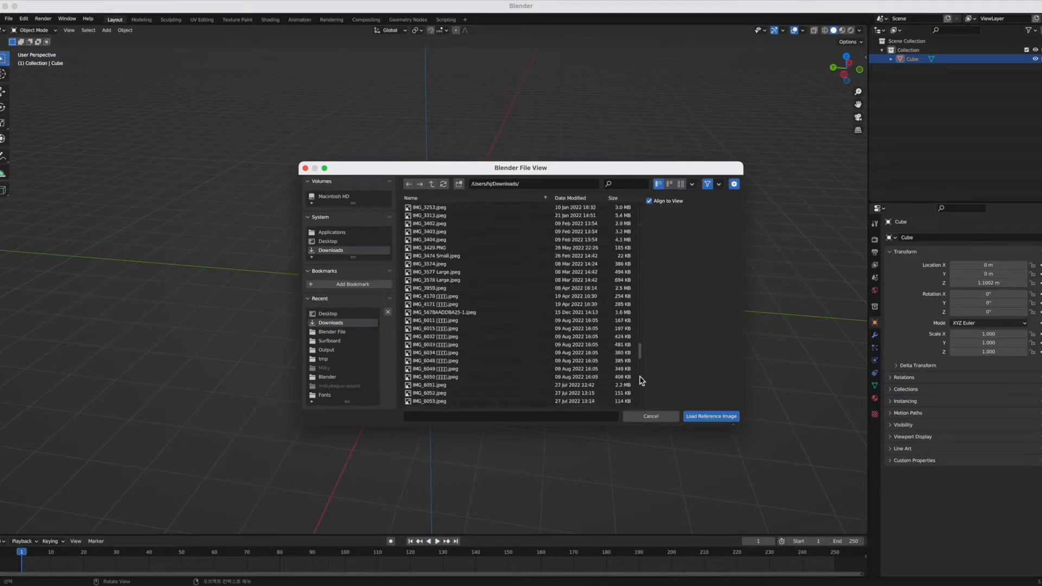
{"action": "double_click", "coordinate": [554, 301]}
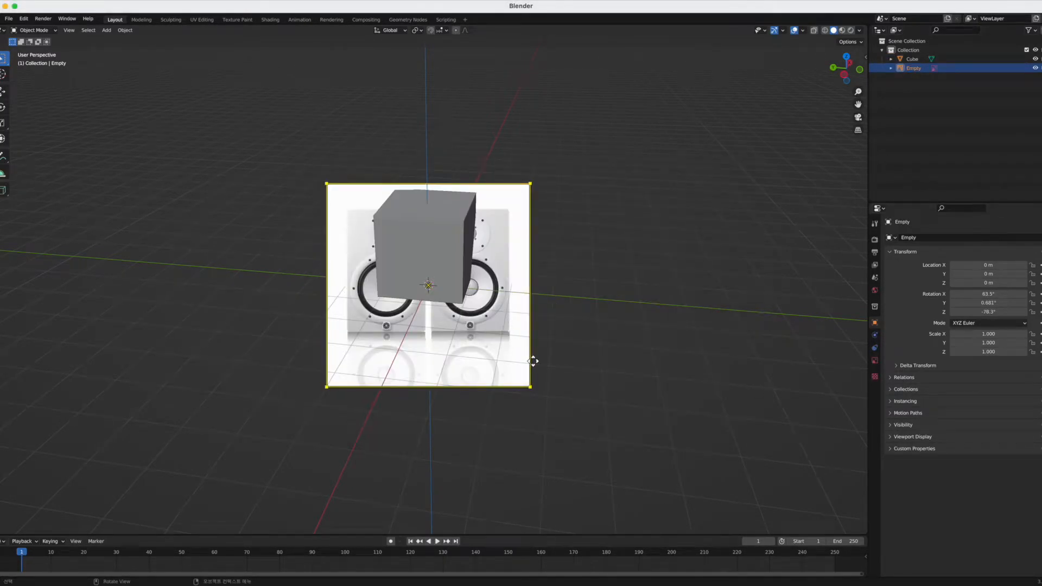
{"action": "key", "text": "x"}
{"action": "left_click", "coordinate": [531, 361]}
- Step through several preset orthographic views of the cube, including Front and Top, and finish in Front
{"action": "key", "text": "grave"}
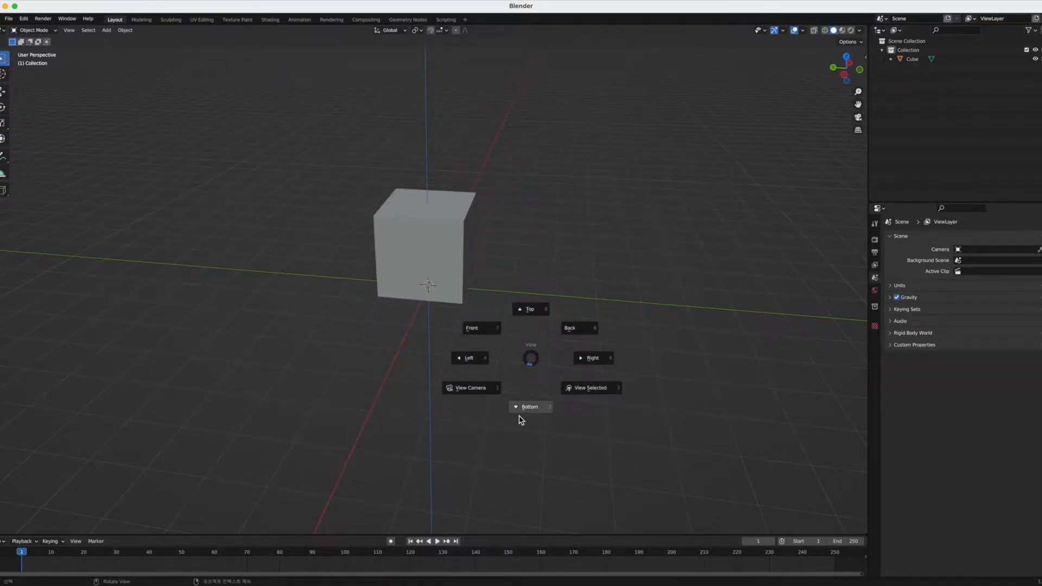
{"action": "left_click", "coordinate": [504, 329]}
{"action": "key", "text": "grave"}
{"action": "left_click", "coordinate": [560, 326]}
{"action": "key", "text": "grave"}
{"action": "left_click", "coordinate": [564, 273]}
{"action": "key", "text": "grave"}
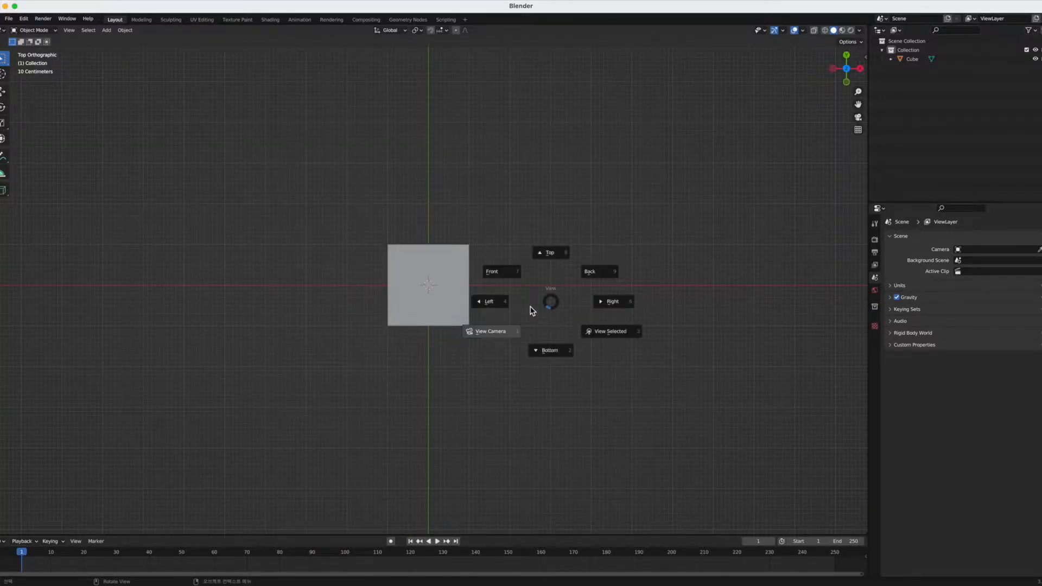
{"action": "left_click", "coordinate": [508, 270]}
- Add s-l400.jpg from the Downloads folder as a reference image aligned to the front view
{"action": "key", "text": "shift+a"}
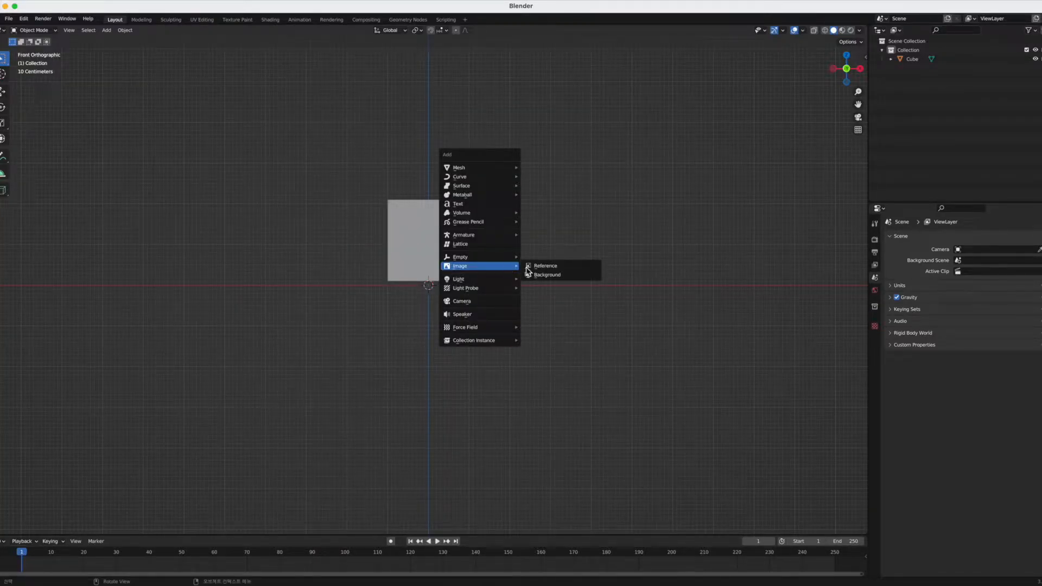
{"action": "left_click", "coordinate": [545, 267]}
{"action": "scroll", "coordinate": [642, 254], "scroll_direction": "down", "scroll_amount": 5}
{"action": "scroll", "coordinate": [644, 384], "scroll_direction": "down", "scroll_amount": 8}
{"action": "scroll", "coordinate": [509, 300], "scroll_direction": "down", "scroll_amount": 8}
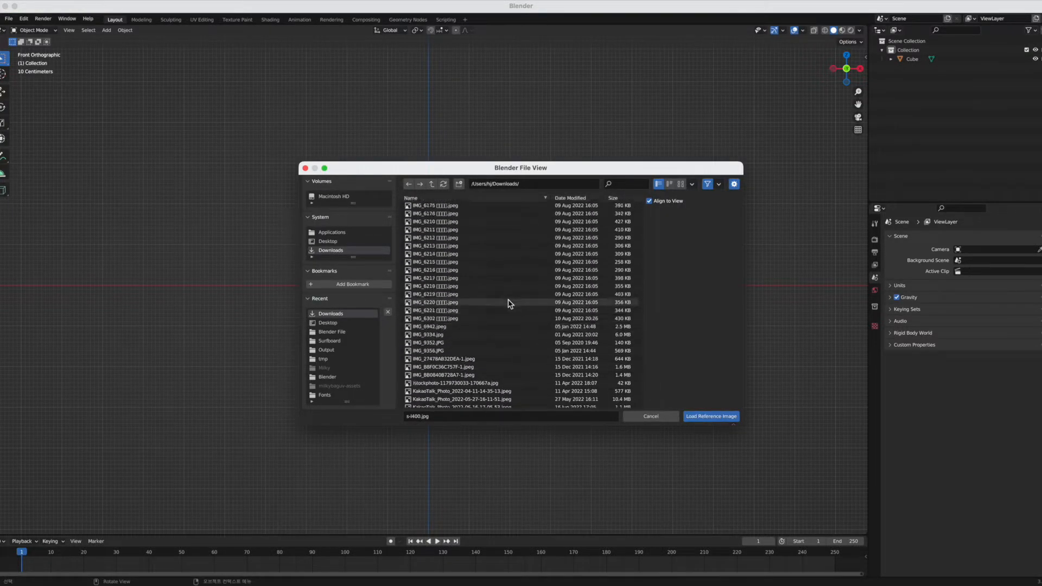
{"action": "scroll", "coordinate": [510, 302], "scroll_direction": "down", "scroll_amount": 15}
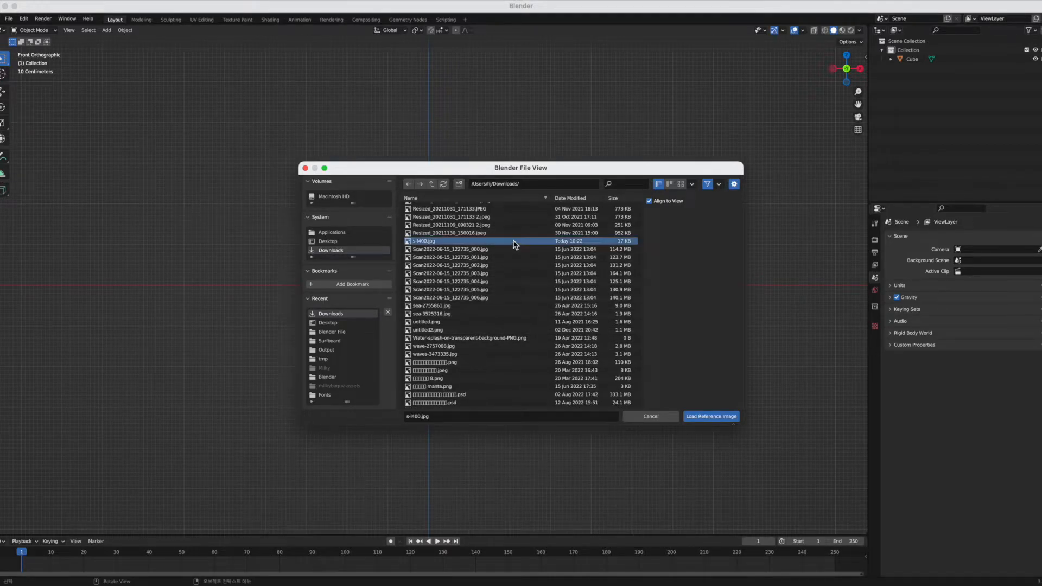
{"action": "double_click", "coordinate": [491, 242]}
- Scale the reference image to about 0.7, place it beside the cube on the negative X side, and select the cube
{"action": "key", "text": "g"}
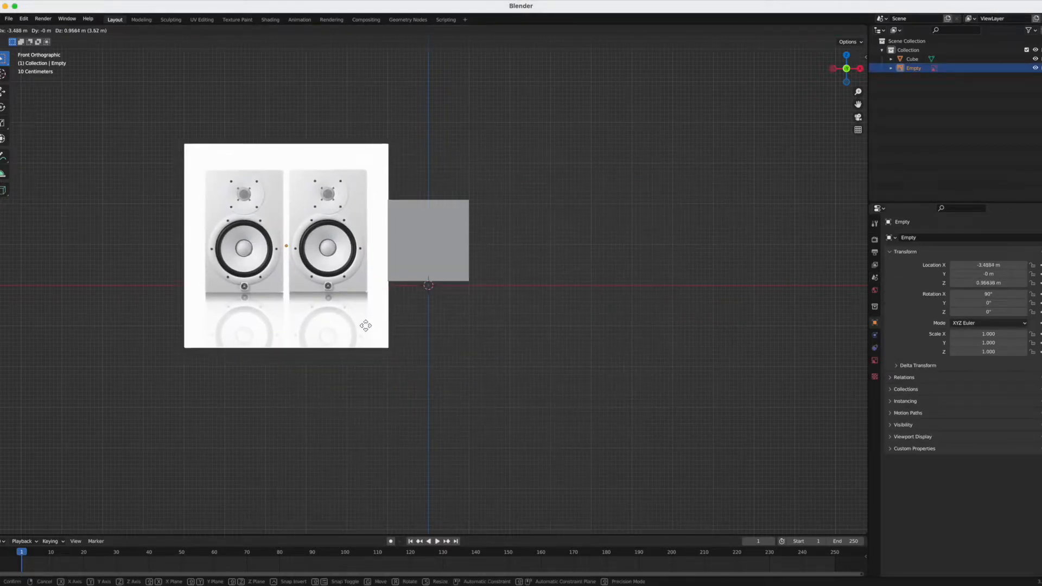
{"action": "left_click", "coordinate": [409, 372]}
{"action": "key", "text": "s"}
{"action": "left_click", "coordinate": [357, 338]}
{"action": "key", "text": "g"}
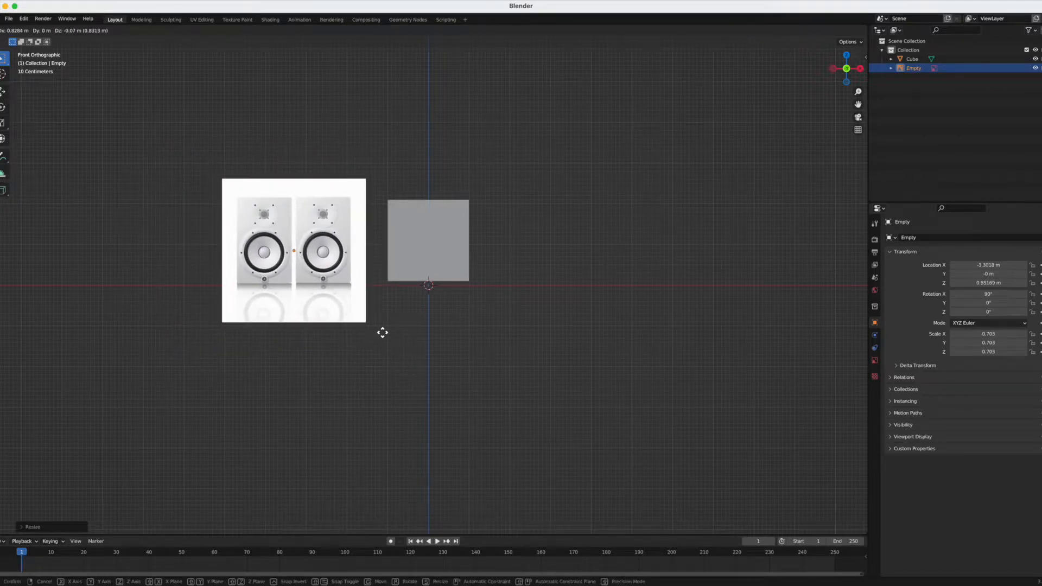
{"action": "left_click", "coordinate": [383, 333]}
{"action": "left_click", "coordinate": [496, 247]}
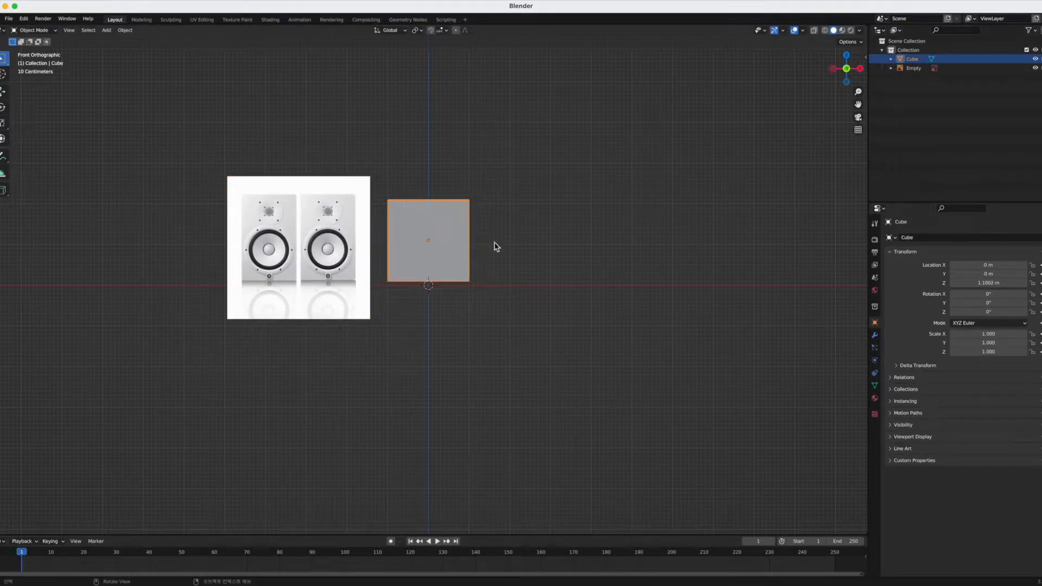
- Try scaling and rotating the cube freely without any axis constraint
{"action": "middle_click_drag", "start_coordinate": [575, 313], "coordinate": [494, 313]}
{"action": "key", "text": "s"}
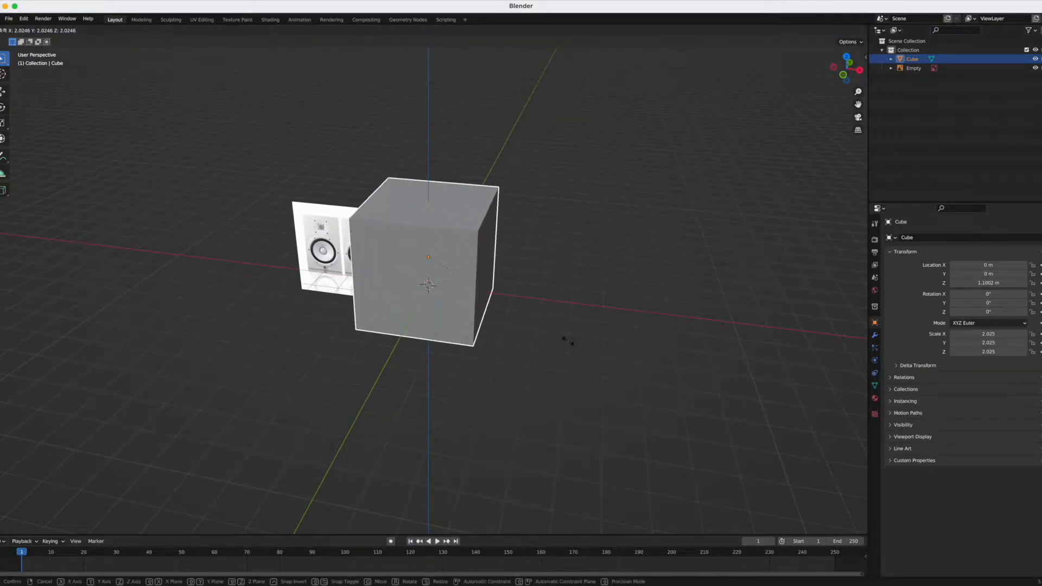
{"action": "key", "text": "Escape"}
{"action": "key", "text": "r"}
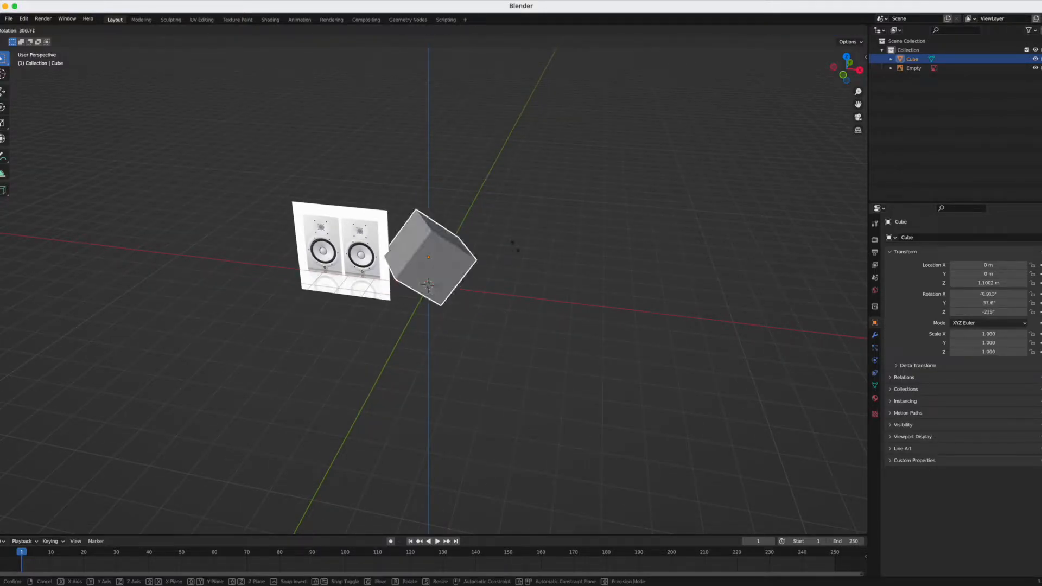
{"action": "key", "text": "Escape"}
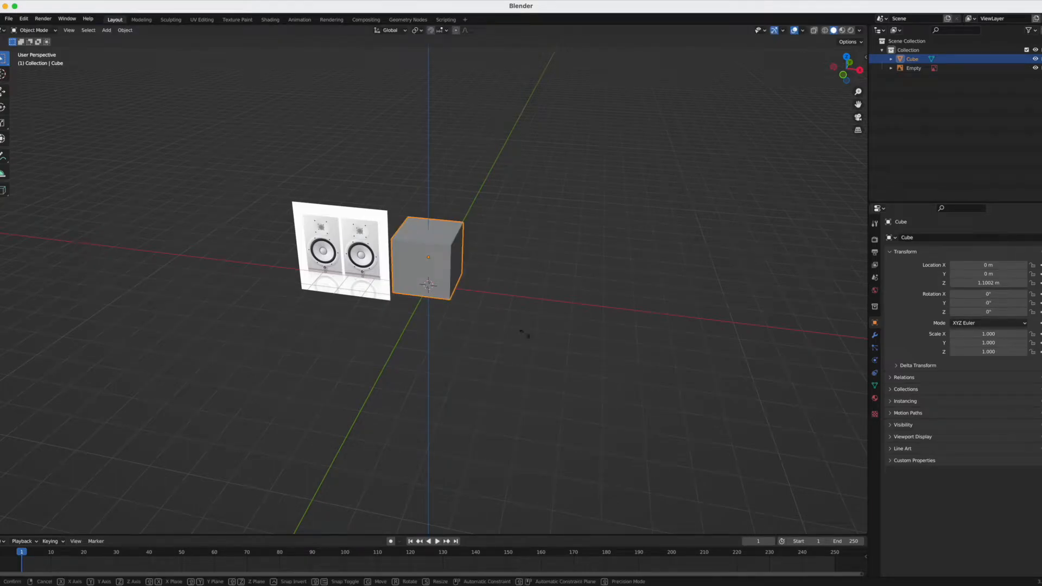
- Try scaling the cube constrained to the Z axis and the X axis
{"action": "key", "text": "s"}
{"action": "key", "text": "z"}
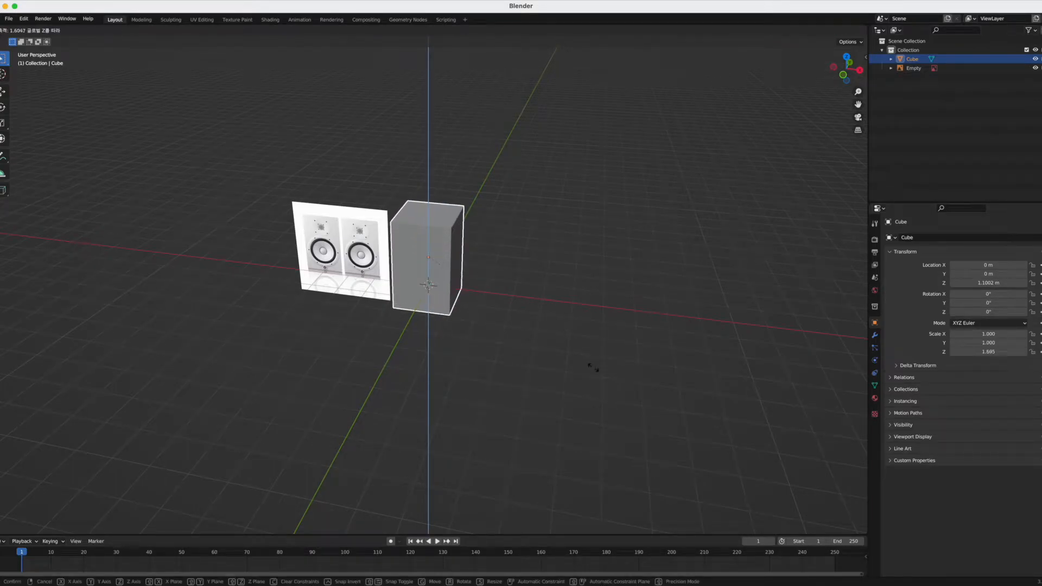
{"action": "key", "text": "x"}
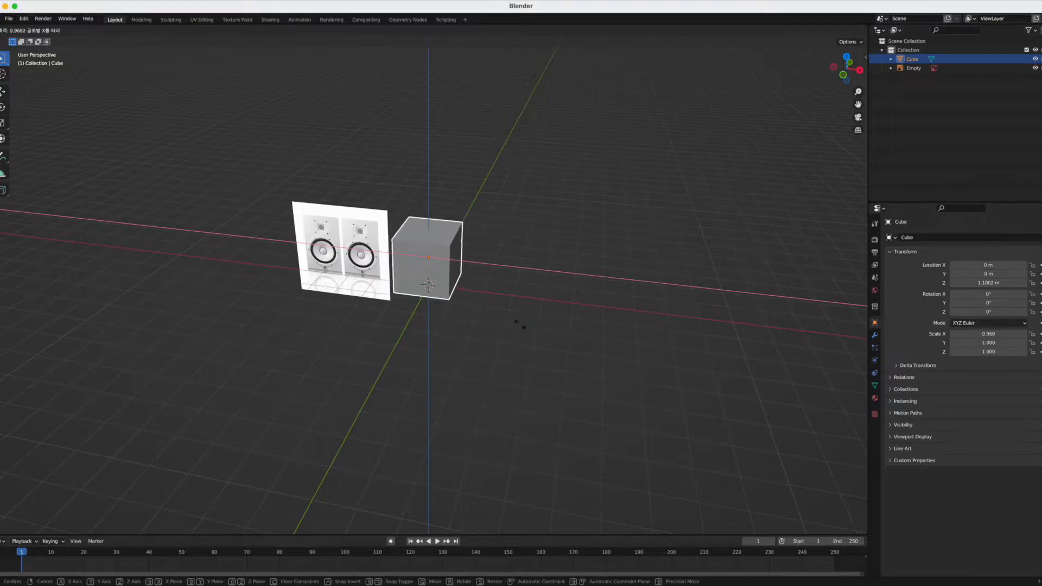
{"action": "key", "text": "Escape"}
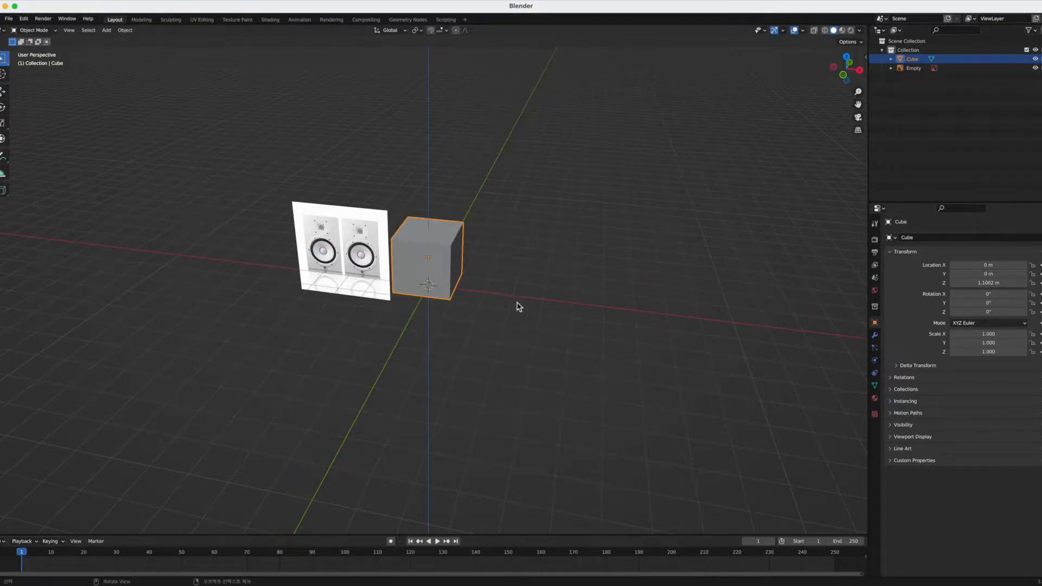
- Try rotating the cube constrained to the X, Y and Z axes in turn
{"action": "key", "text": "r"}
{"action": "key", "text": "x"}
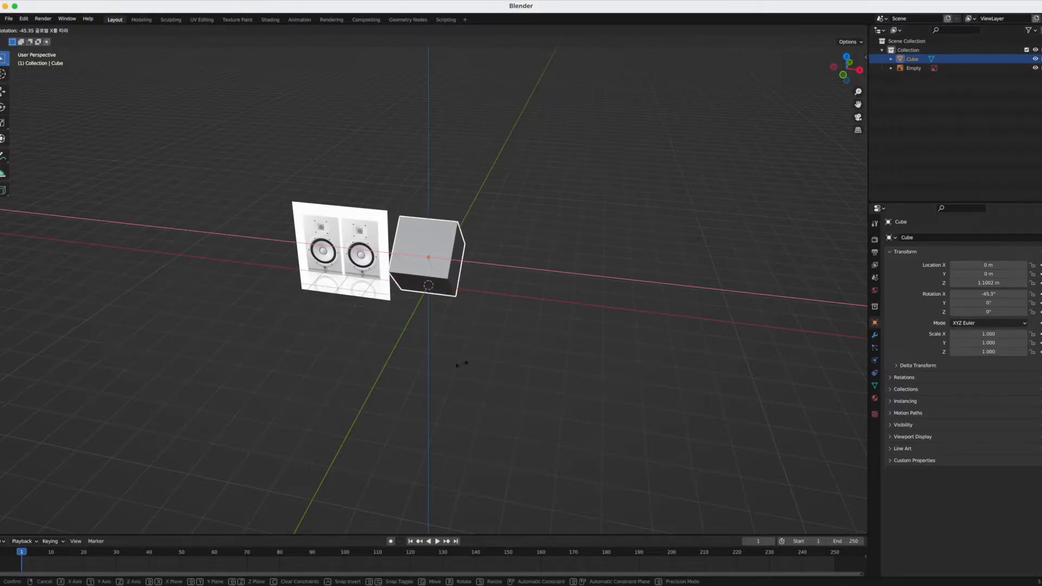
{"action": "key", "text": "y"}
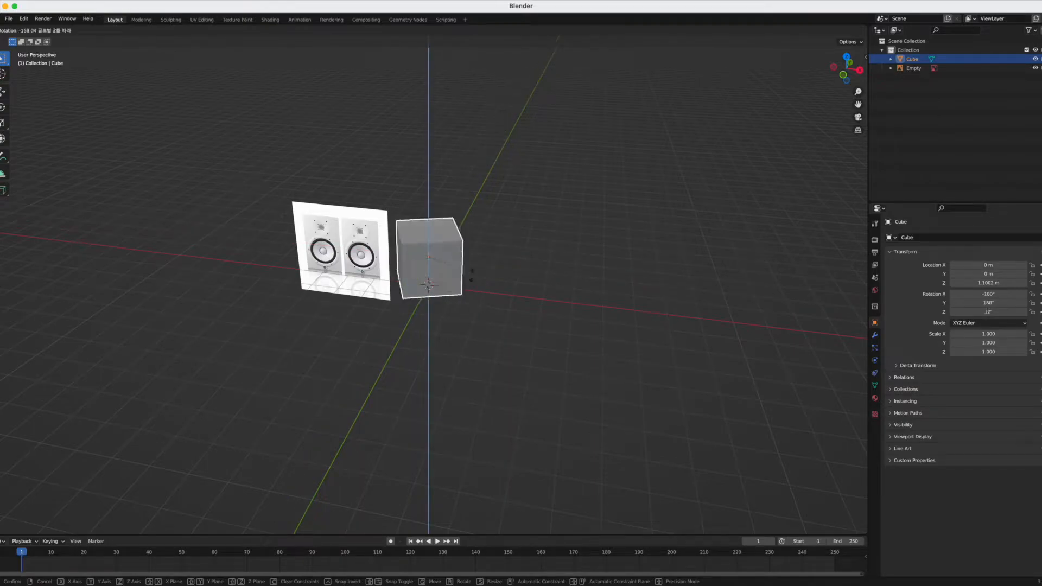
{"action": "key", "text": "Escape"}
- In the front view, scale the cube to about 0.66 along X and lower it along Z to about 1.01 m
{"action": "mouse_move", "coordinate": [389, 292]}
{"action": "middle_mouse_down"}
{"action": "mouse_move", "coordinate": [368, 324]}
{"action": "mouse_move", "coordinate": [405, 315]}
{"action": "mouse_move", "coordinate": [388, 308]}
{"action": "middle_mouse_up"}
{"action": "key", "text": "grave"}
{"action": "left_click", "coordinate": [353, 274]}
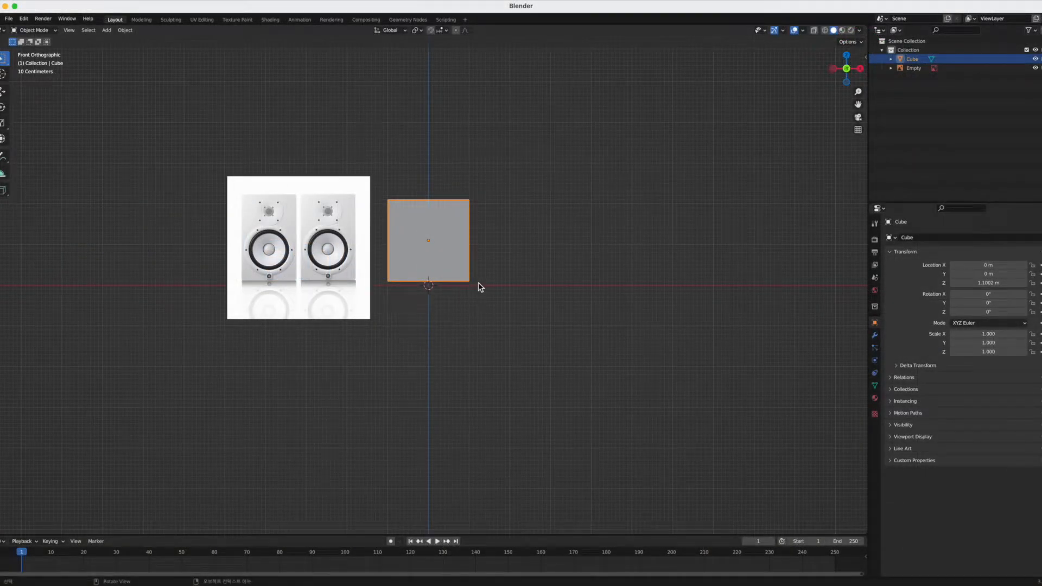
{"action": "key", "text": "s"}
{"action": "key", "text": "x"}
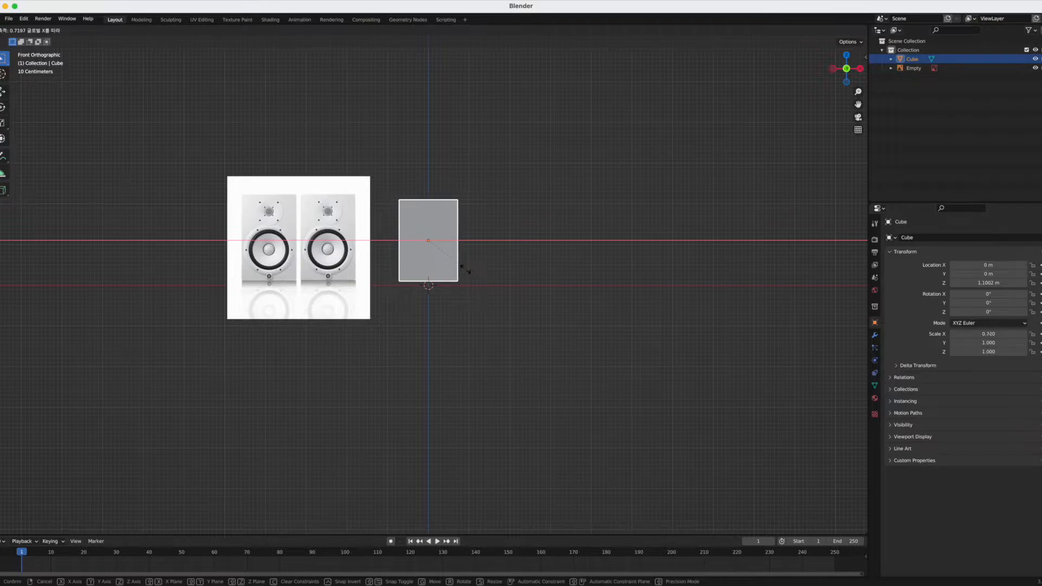
{"action": "left_click", "coordinate": [463, 269]}
{"action": "key", "text": "g"}
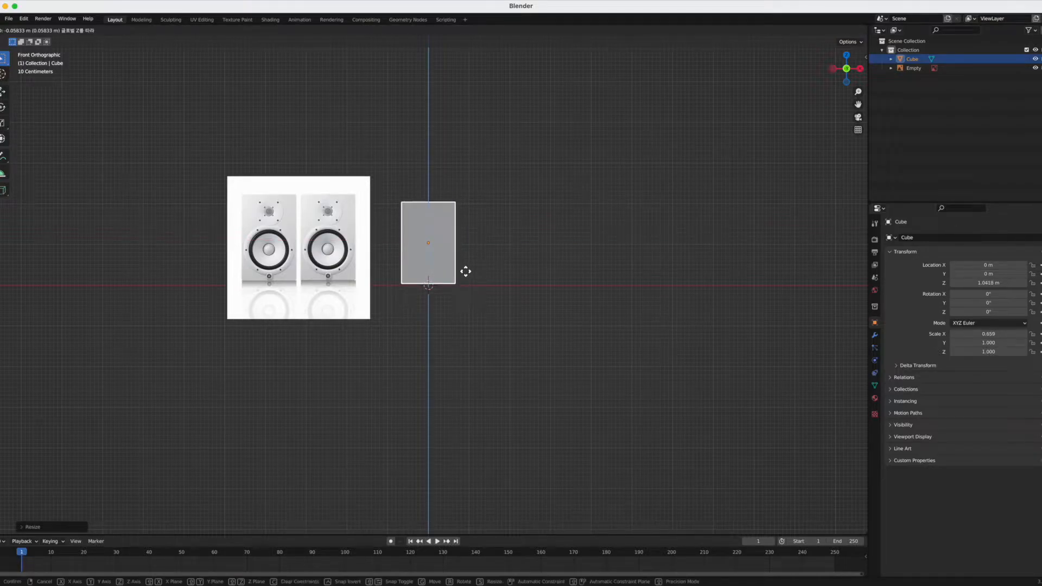
{"action": "left_click", "coordinate": [465, 273]}
- Stretch the cube to about 1.17 along Z and raise it so its base sits near the ground line
{"action": "scroll", "coordinate": [412, 293], "scroll_direction": "up", "scroll_amount": 2}
{"action": "scroll", "coordinate": [403, 293], "scroll_direction": "up", "scroll_amount": 1}
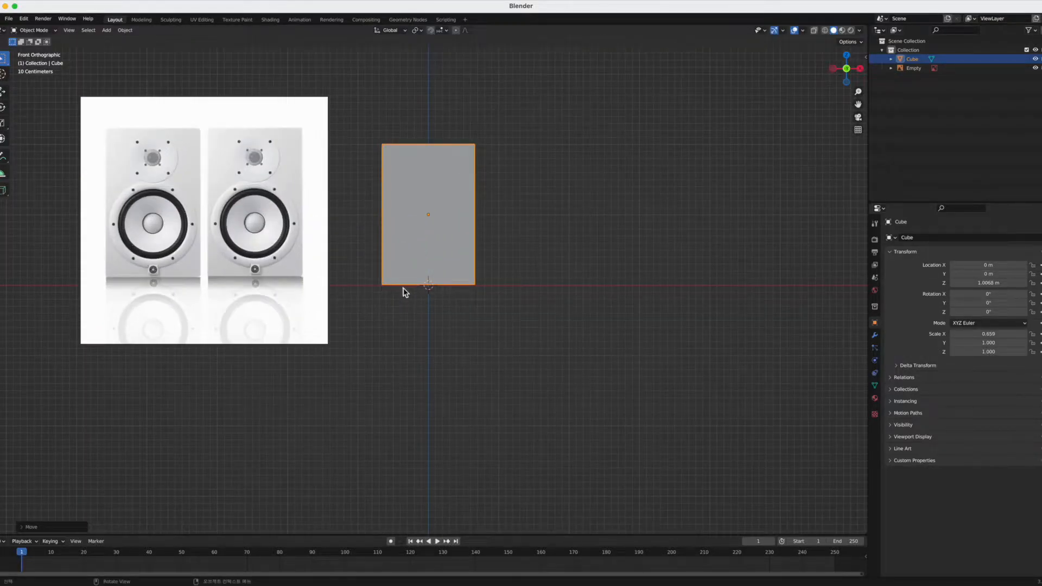
{"action": "key", "text": "s"}
{"action": "key", "text": "z"}
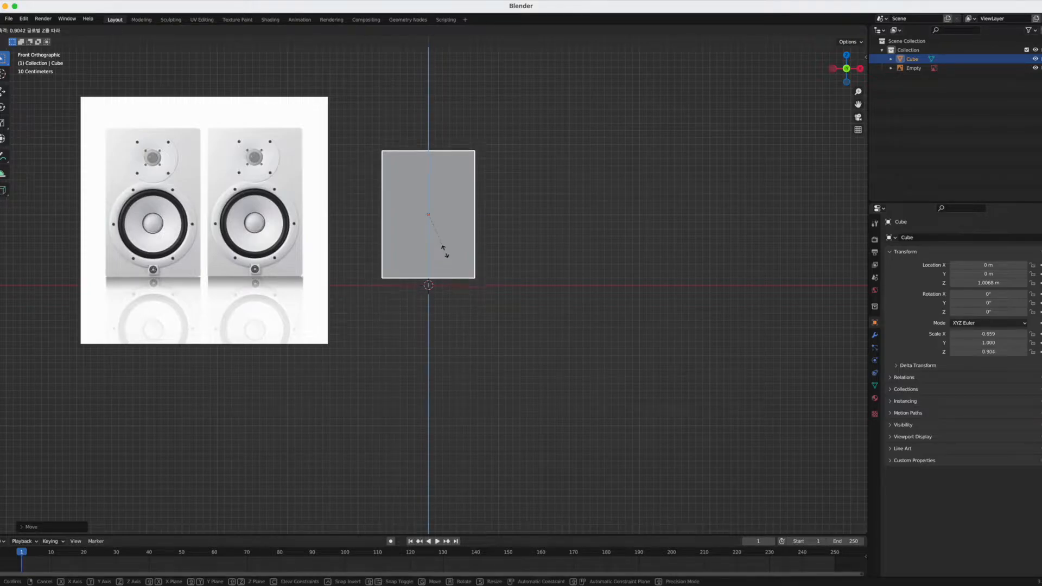
{"action": "left_click", "coordinate": [448, 257]}
{"action": "key", "text": "g"}
{"action": "key", "text": "z"}
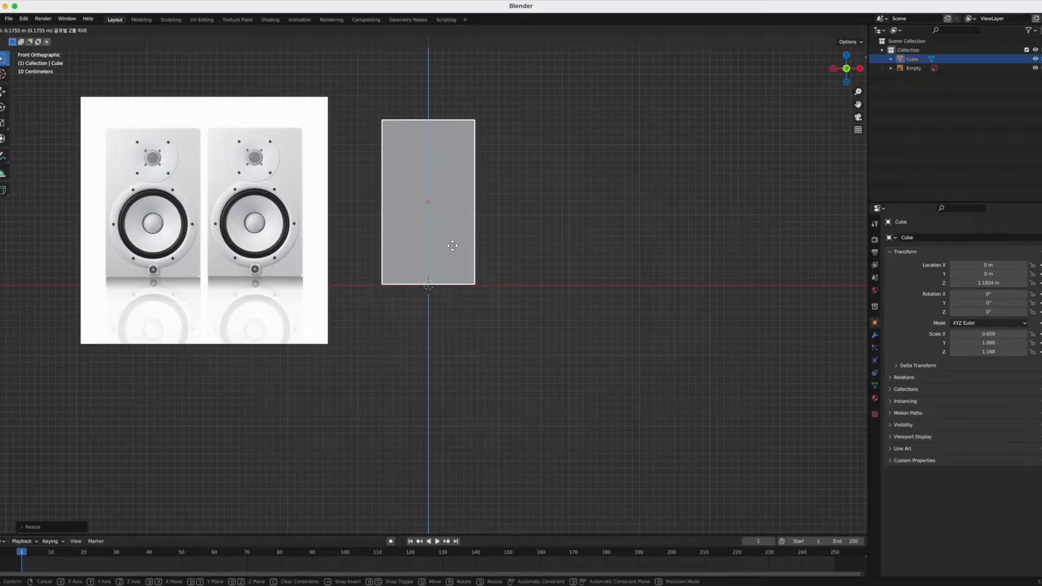
{"action": "left_click", "coordinate": [462, 244]}
- Reduce the cube's Z scale to about 1.07 and lower it along Z to about 1.11 m
{"action": "key", "text": "s"}
{"action": "key", "text": "z"}
{"action": "left_click", "coordinate": [462, 243]}
{"action": "key", "text": "g"}
{"action": "key", "text": "z"}
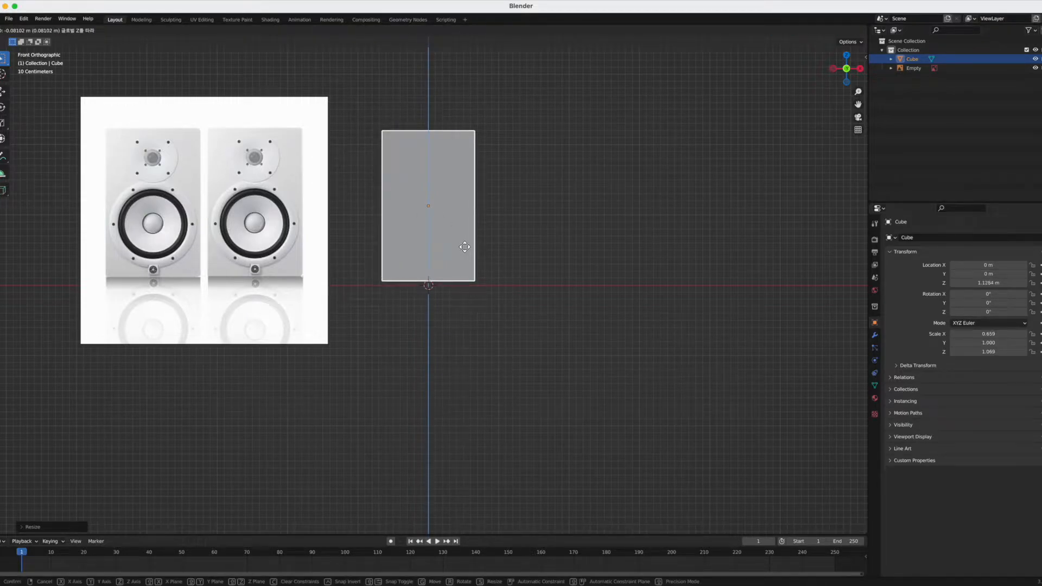
{"action": "left_click", "coordinate": [463, 249]}
- Reduce the cube's depth by scaling it to about 0.85 along the Y axis
{"action": "middle_click_drag", "start_coordinate": [629, 298], "coordinate": [539, 297]}
{"action": "scroll", "coordinate": [538, 297], "scroll_direction": "down", "scroll_amount": 3}
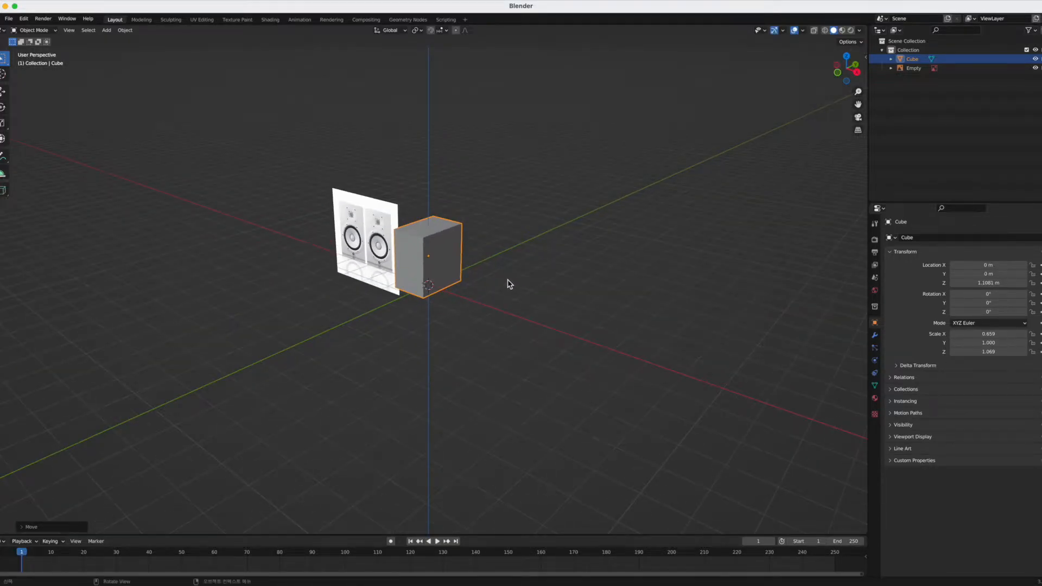
{"action": "key", "text": "s"}
{"action": "key", "text": "y"}
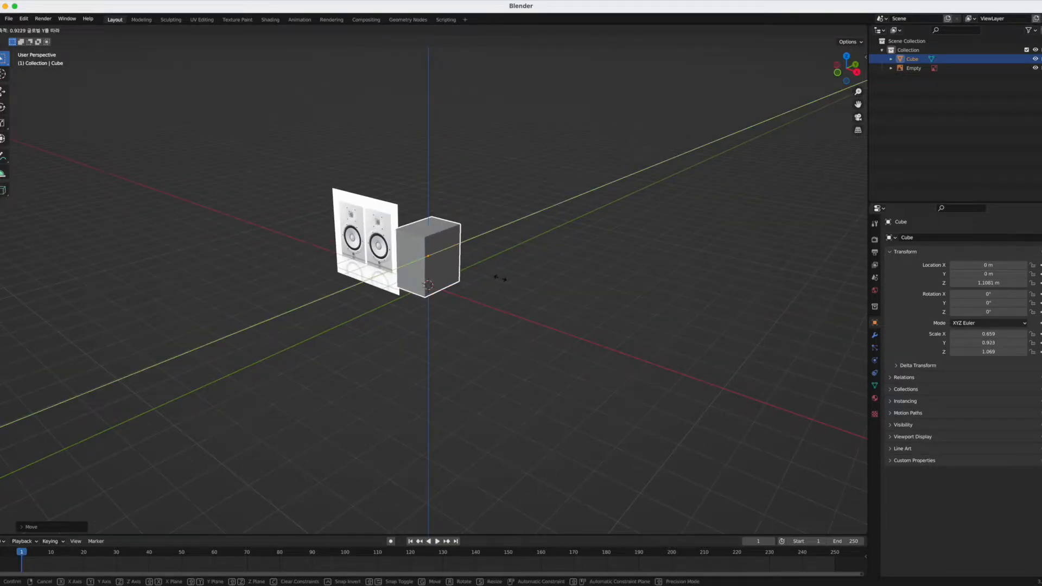
{"action": "left_click", "coordinate": [462, 273]}
- Return to the front view and add a cylinder mesh at the world origin
{"action": "scroll", "coordinate": [463, 272], "scroll_direction": "up", "scroll_amount": 4}
{"action": "middle_click_drag", "start_coordinate": [458, 279], "coordinate": [434, 266]}
{"action": "key", "text": "grave"}
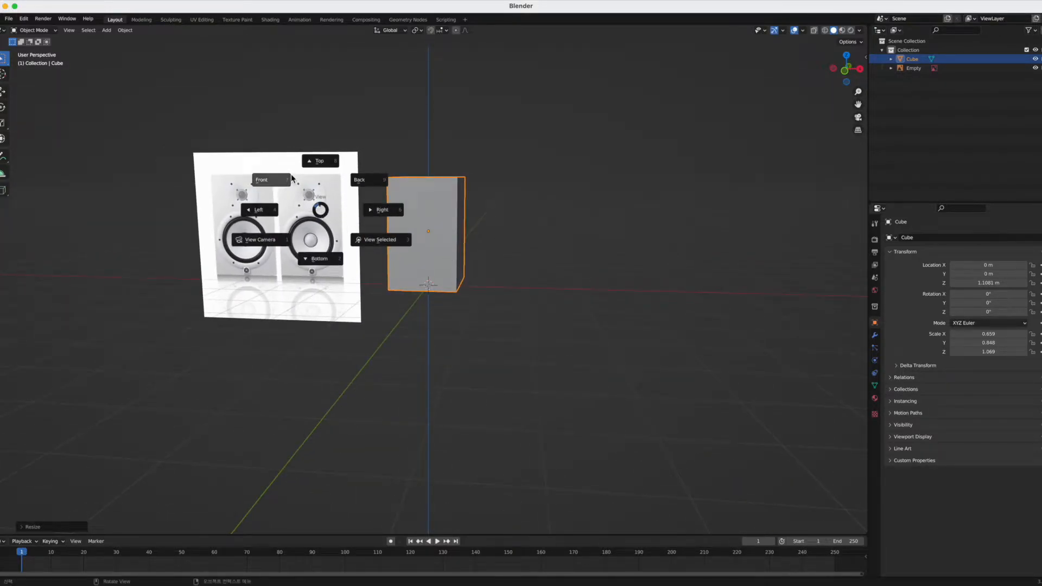
{"action": "left_click", "coordinate": [324, 188]}
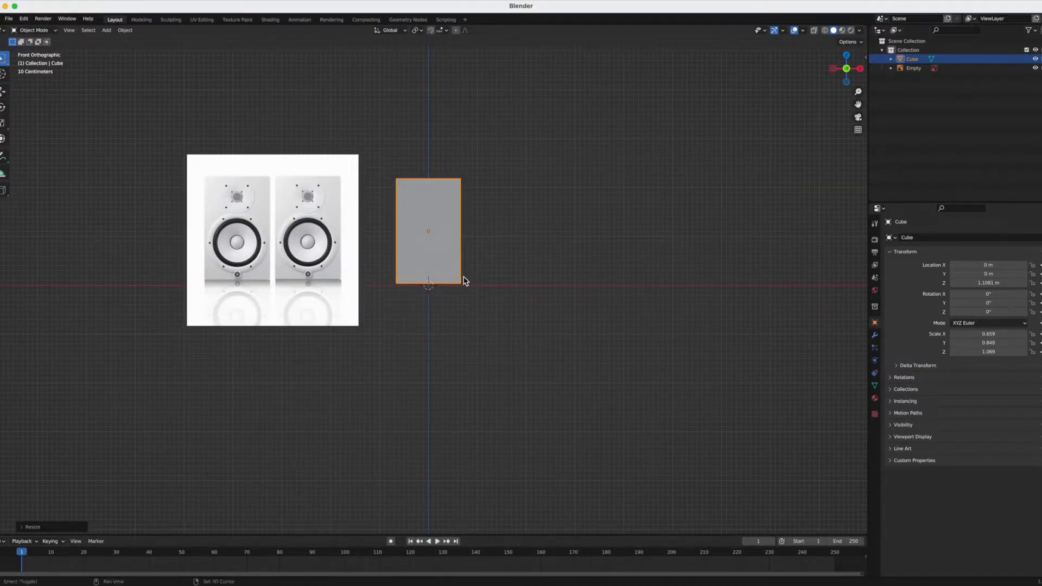
{"action": "key", "text": "shift+a"}
{"action": "mouse_move", "coordinate": [442, 179]}
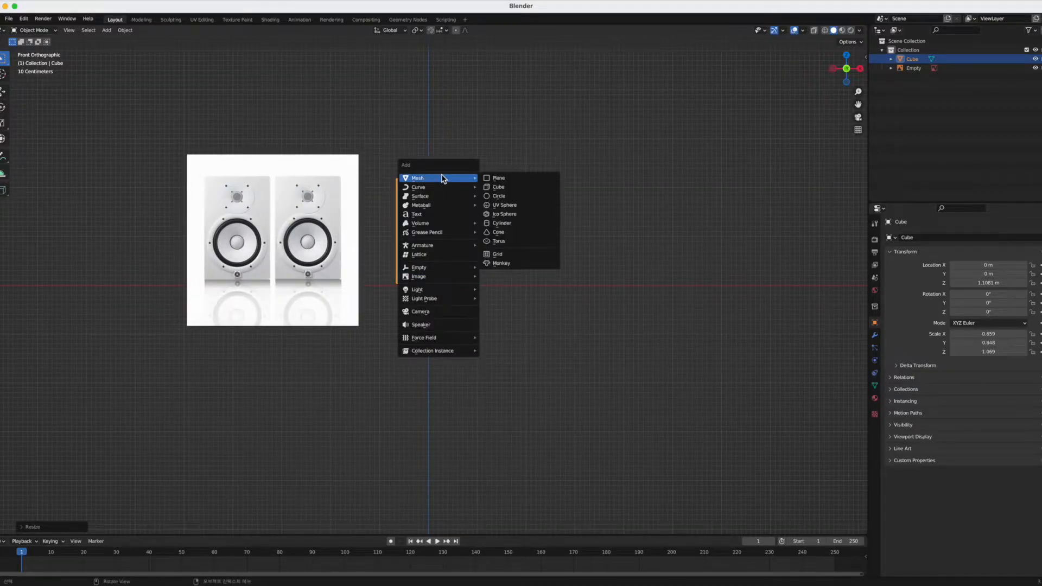
{"action": "left_click", "coordinate": [516, 225]}
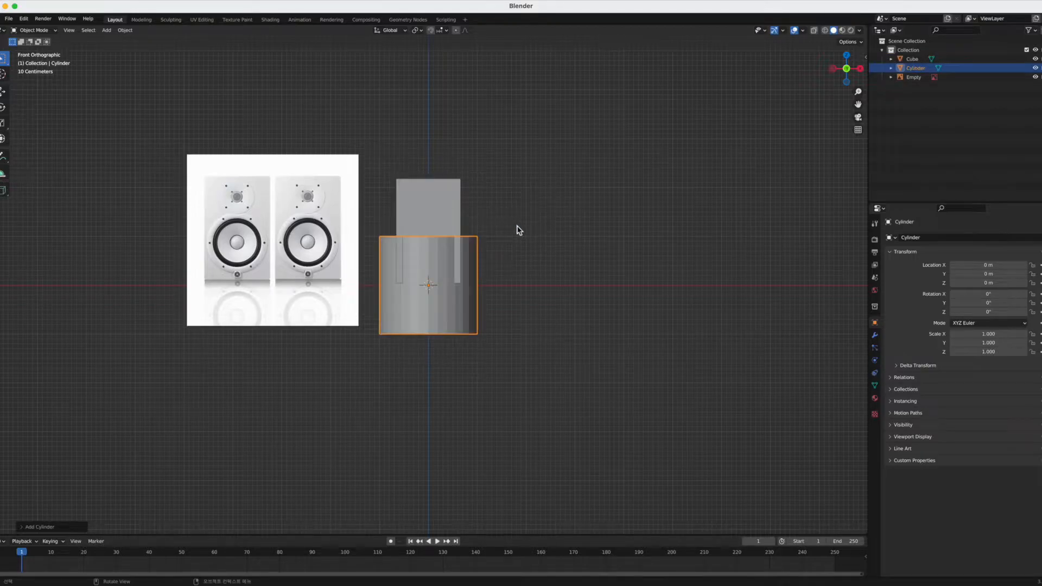
- Try 8 and 16 vertices for the new cylinder, and end with a finer vertex count
{"action": "middle_click_drag", "start_coordinate": [564, 286], "coordinate": [448, 273]}
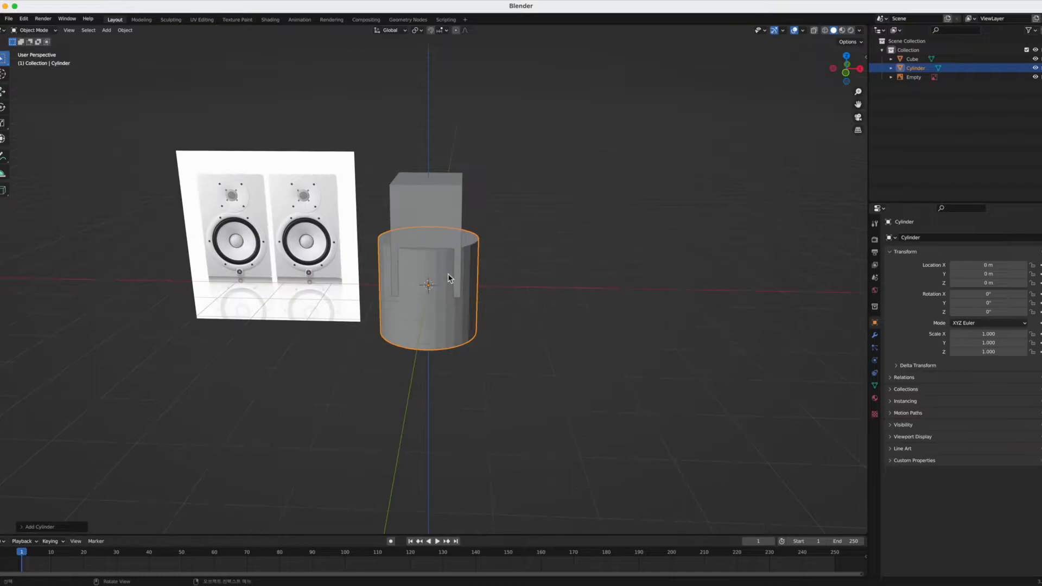
{"action": "left_click", "coordinate": [63, 527]}
{"action": "left_click", "coordinate": [117, 420]}
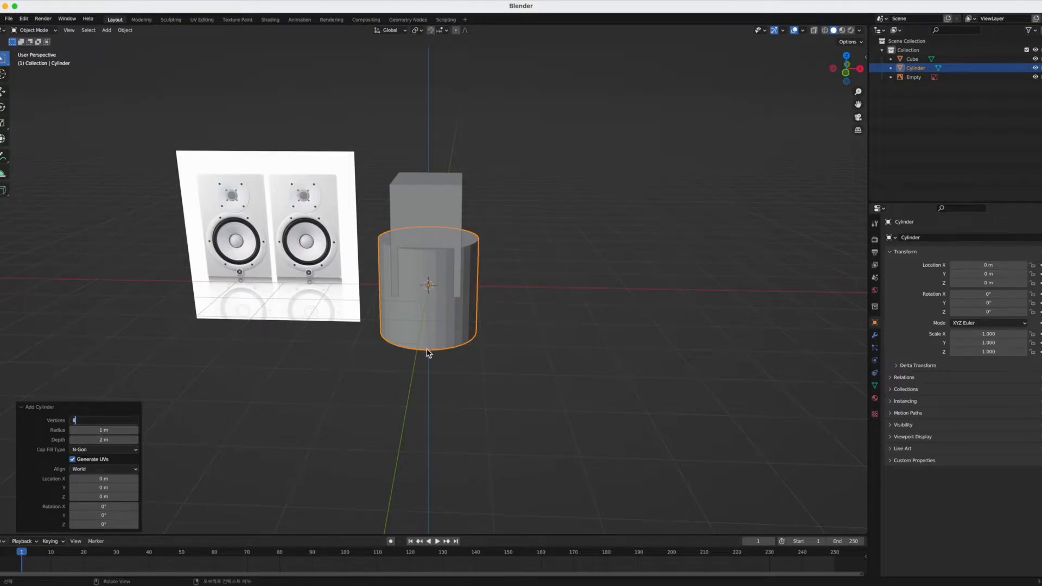
{"action": "type", "text": "8"}
{"action": "key", "text": "Return"}
{"action": "type", "text": "16"}
{"action": "key", "text": "Return"}
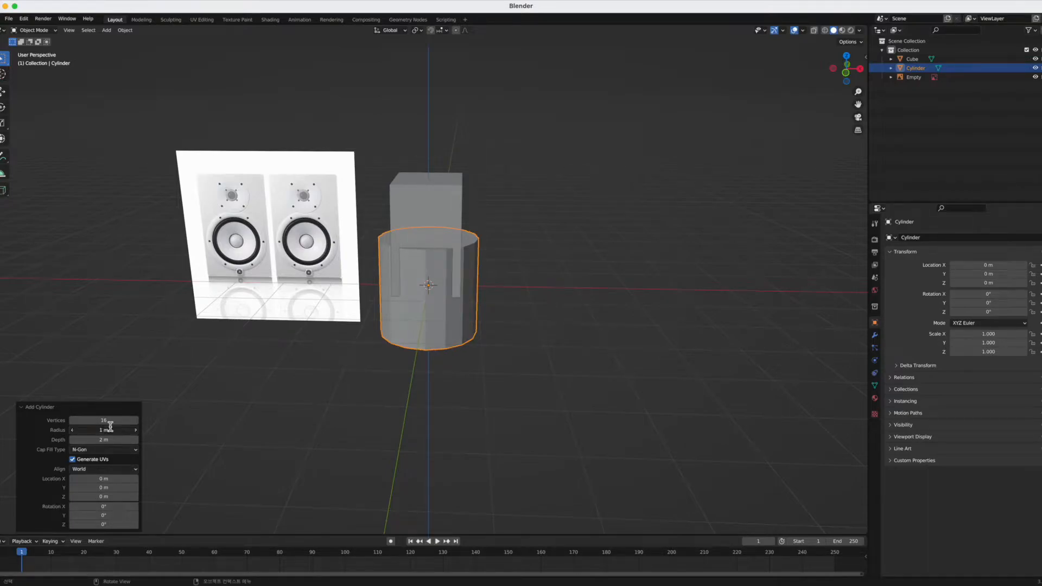
{"action": "left_click", "coordinate": [114, 420]}
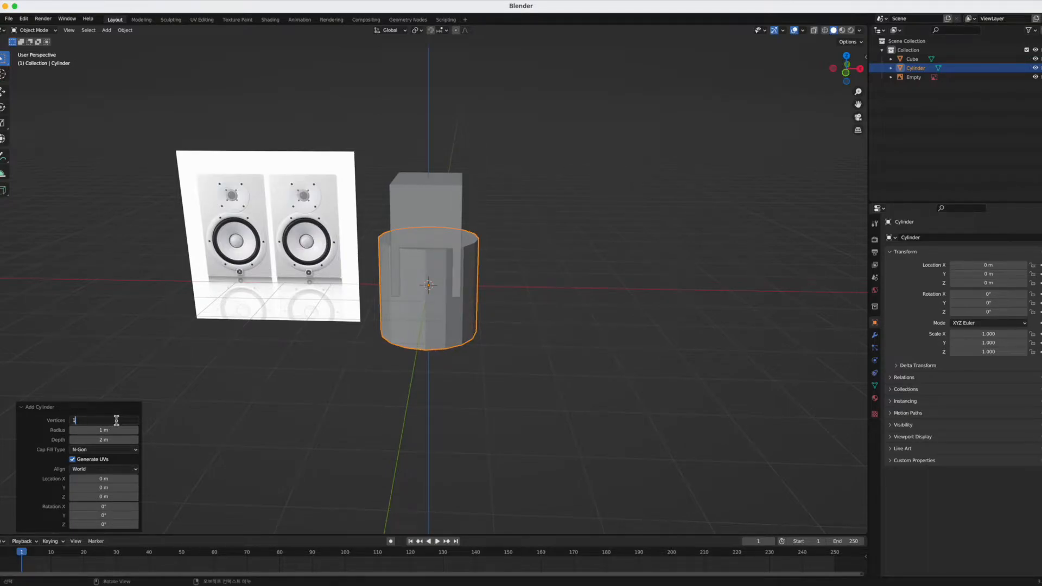
{"action": "key", "text": "Return"}
{"action": "left_click", "coordinate": [398, 350]}
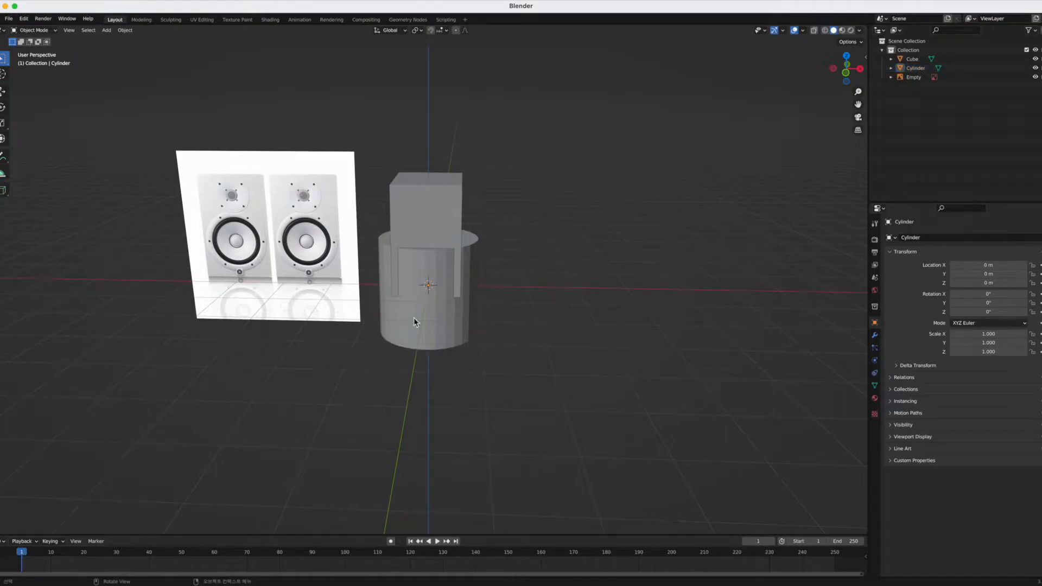
- Rotate the cylinder 90° about the X axis so that its round face points forward
{"action": "mouse_move", "coordinate": [459, 311]}
{"action": "middle_mouse_down"}
{"action": "mouse_move", "coordinate": [441, 307]}
{"action": "mouse_move", "coordinate": [475, 319]}
{"action": "mouse_move", "coordinate": [493, 302]}
{"action": "mouse_move", "coordinate": [452, 313]}
{"action": "middle_mouse_up"}
{"action": "left_click", "coordinate": [457, 286]}
{"action": "key", "text": "r"}
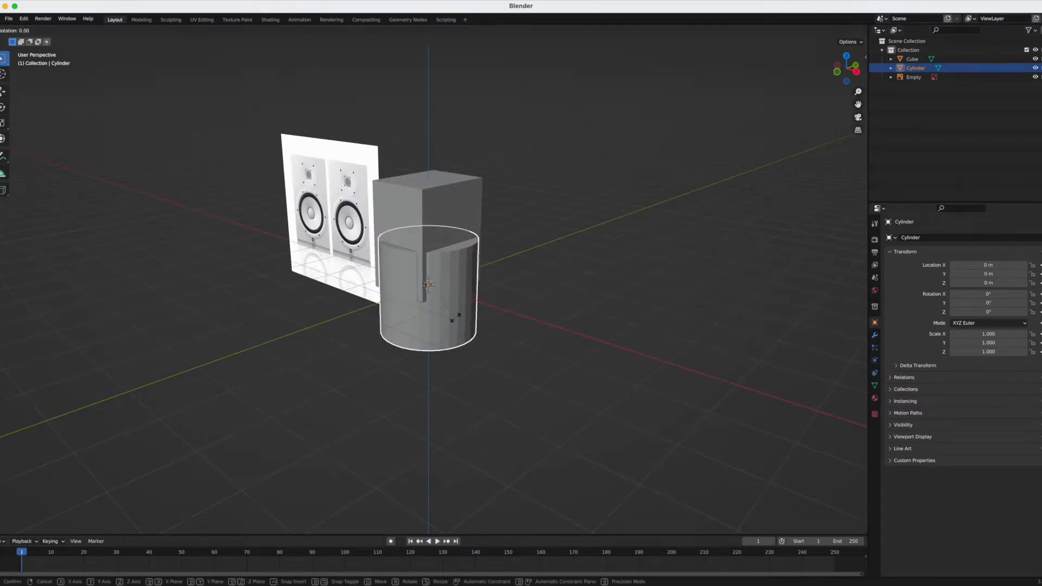
{"action": "key", "text": "x"}
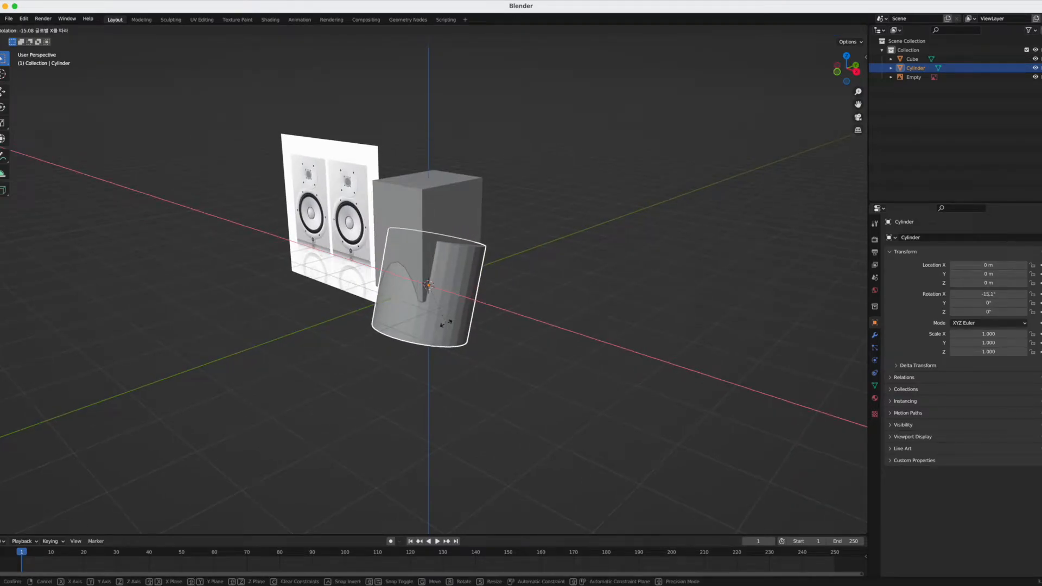
{"action": "type", "text": "90"}
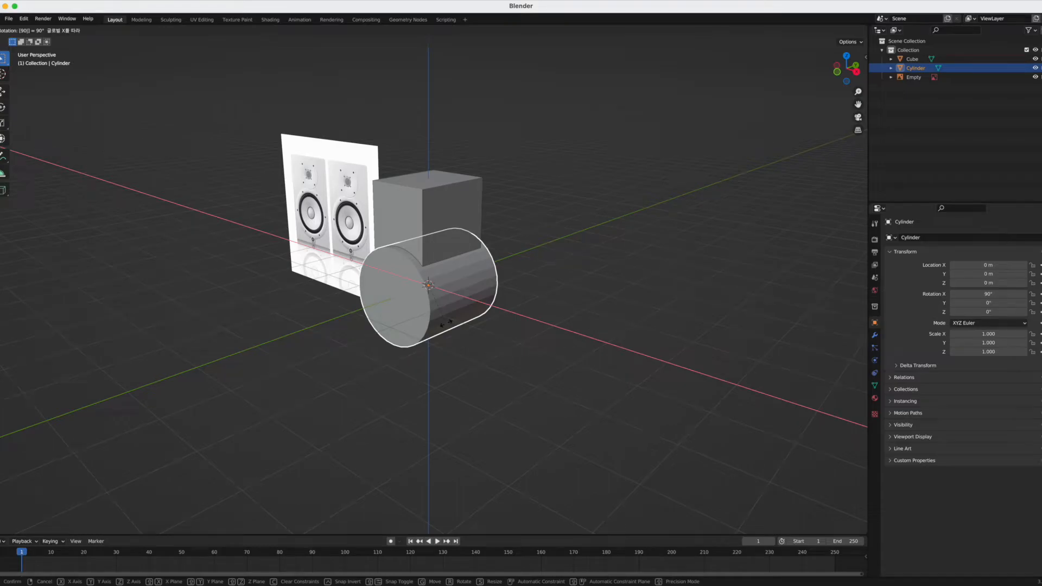
{"action": "key", "text": "Return"}
- In the front view, scale the cylinder to about 0.50 and raise it along Z to about 1.6 m
{"action": "middle_click_drag", "start_coordinate": [450, 342], "coordinate": [498, 349]}
{"action": "key", "text": "grave"}
{"action": "left_click", "coordinate": [378, 284]}
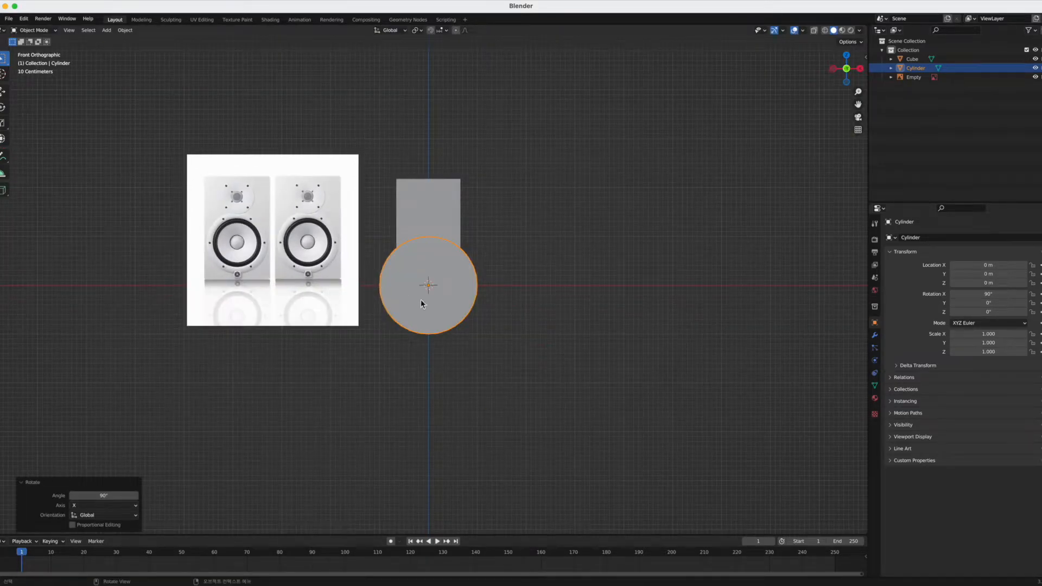
{"action": "key", "text": "s"}
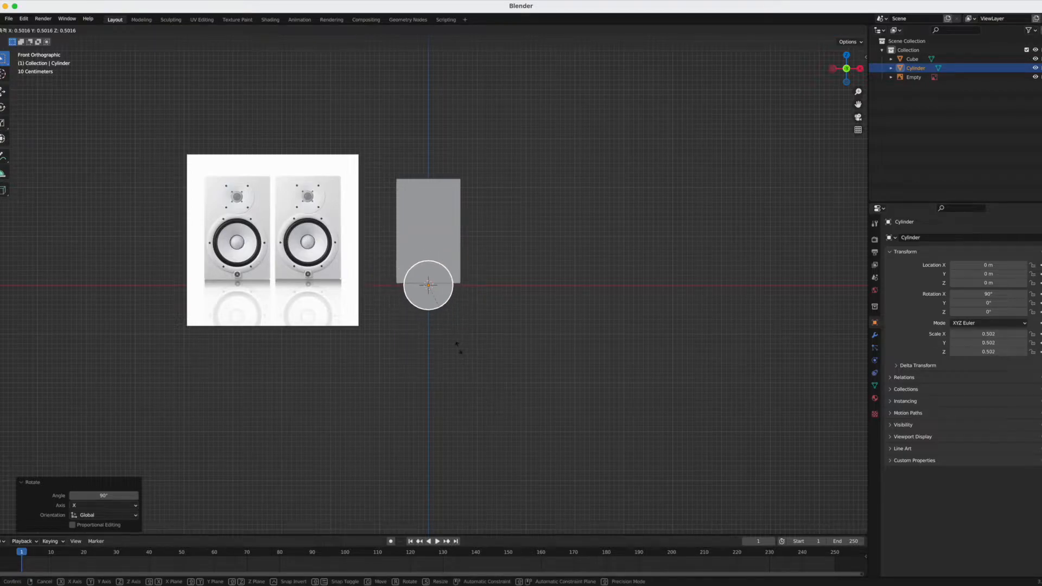
{"action": "left_click", "coordinate": [461, 351]}
{"action": "key", "text": "g"}
{"action": "key", "text": "z"}
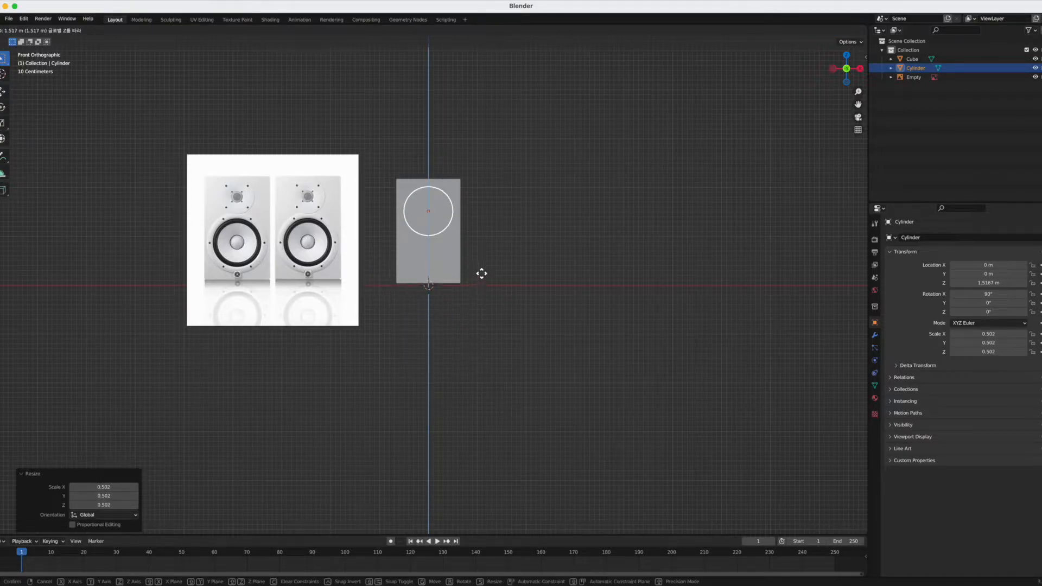
{"action": "left_click", "coordinate": [483, 284]}
- Scale the cylinder down to about 0.40 and raise it along Z to about 1.68 m
{"action": "key", "text": "s"}
{"action": "left_click", "coordinate": [471, 271]}
{"action": "key", "text": "g"}
{"action": "key", "text": "z"}
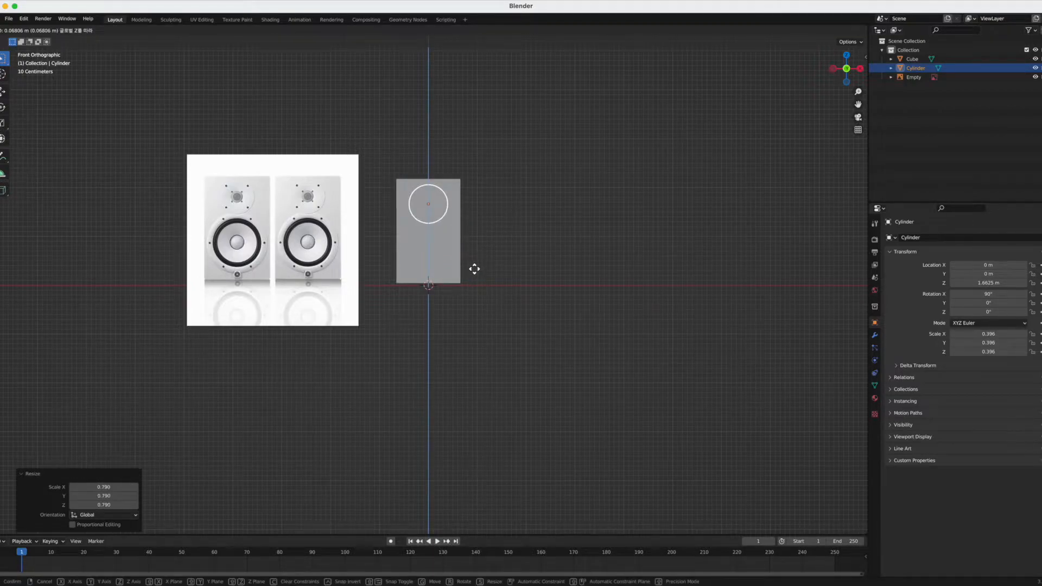
{"action": "left_click", "coordinate": [474, 269]}
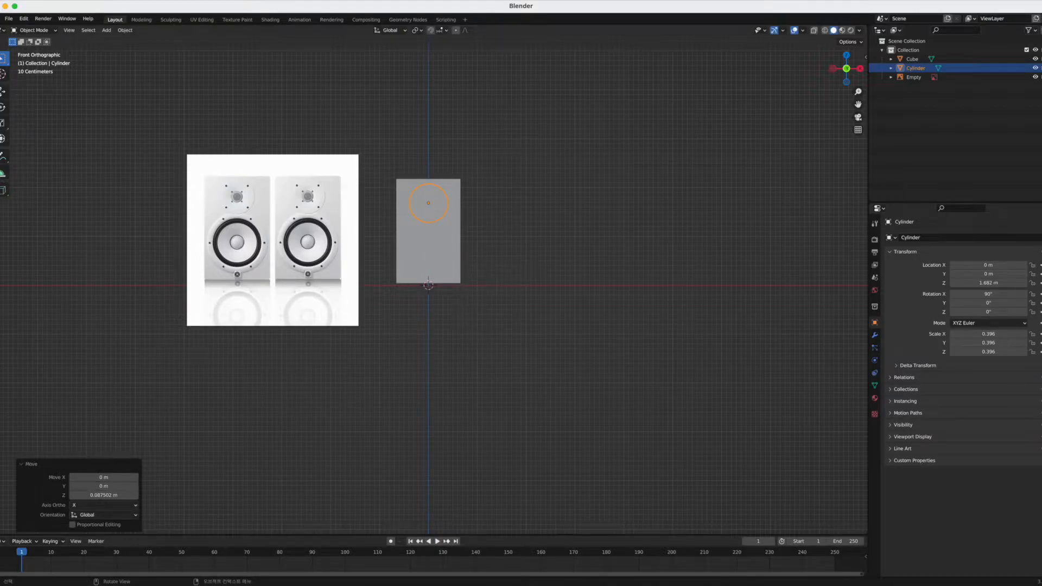
- Reduce the cylinder's scale to about 0.35 and raise it along Z to about 1.73 m
{"action": "key", "text": "s"}
{"action": "left_click", "coordinate": [507, 266]}
{"action": "key", "text": "g"}
{"action": "key", "text": "z"}
{"action": "left_click", "coordinate": [508, 269]}
- Duplicate the cylinder and lower the copy along Z to about 0.72 m for the large speaker driver
{"action": "scroll", "coordinate": [423, 279], "scroll_direction": "up", "scroll_amount": 2}
{"action": "key", "text": "ctrl+c"}
{"action": "key", "text": "ctrl+v"}
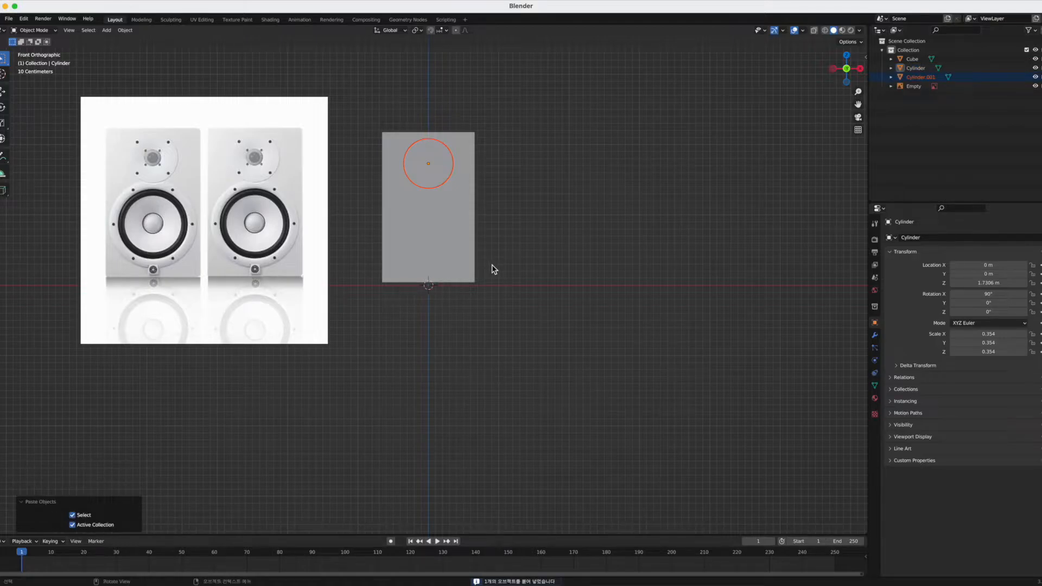
{"action": "key", "text": "g"}
{"action": "key", "text": "z"}
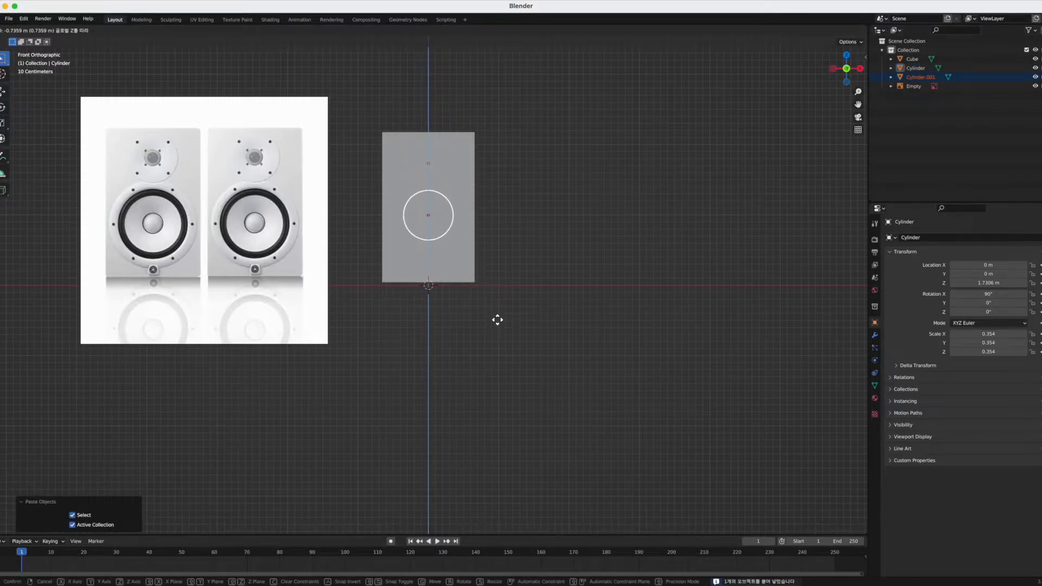
{"action": "left_click", "coordinate": [497, 340]}
- Select only the lower cylinder and enlarge it in the front view to a scale of about 0.54
{"action": "middle_click_drag", "start_coordinate": [530, 293], "coordinate": [485, 324]}
{"action": "left_click", "coordinate": [443, 177]}
{"action": "left_click", "coordinate": [444, 178]}
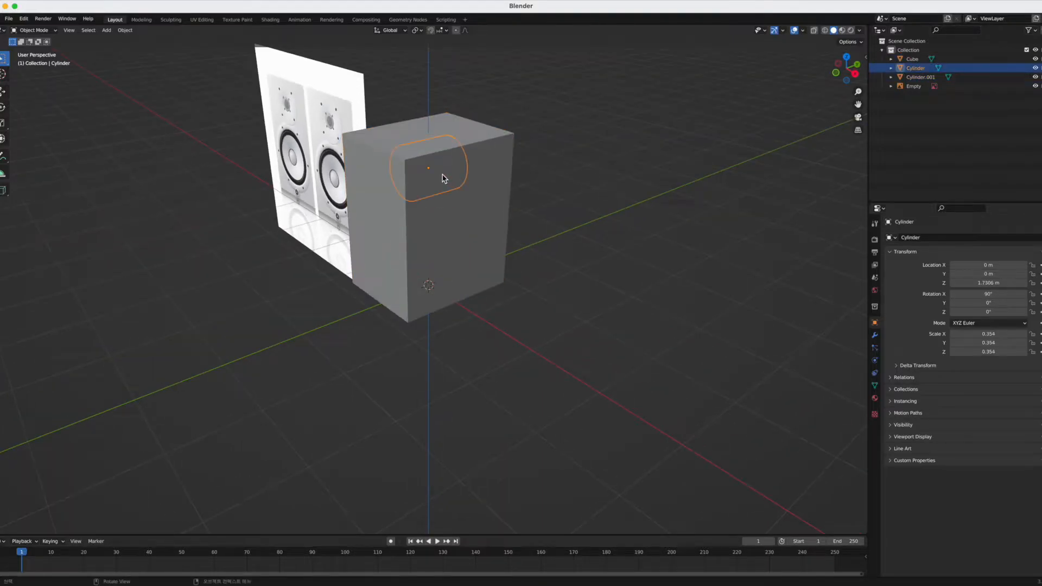
{"action": "left_click", "coordinate": [931, 78]}
{"action": "middle_click_drag", "start_coordinate": [484, 367], "coordinate": [470, 304]}
{"action": "key", "text": "grave"}
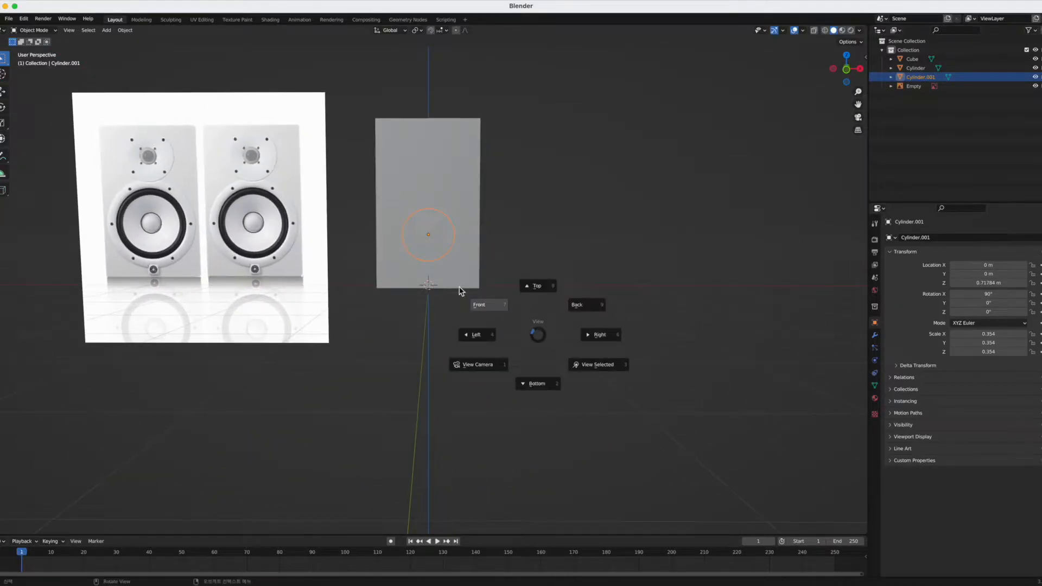
{"action": "left_click", "coordinate": [463, 291]}
{"action": "key", "text": "s"}
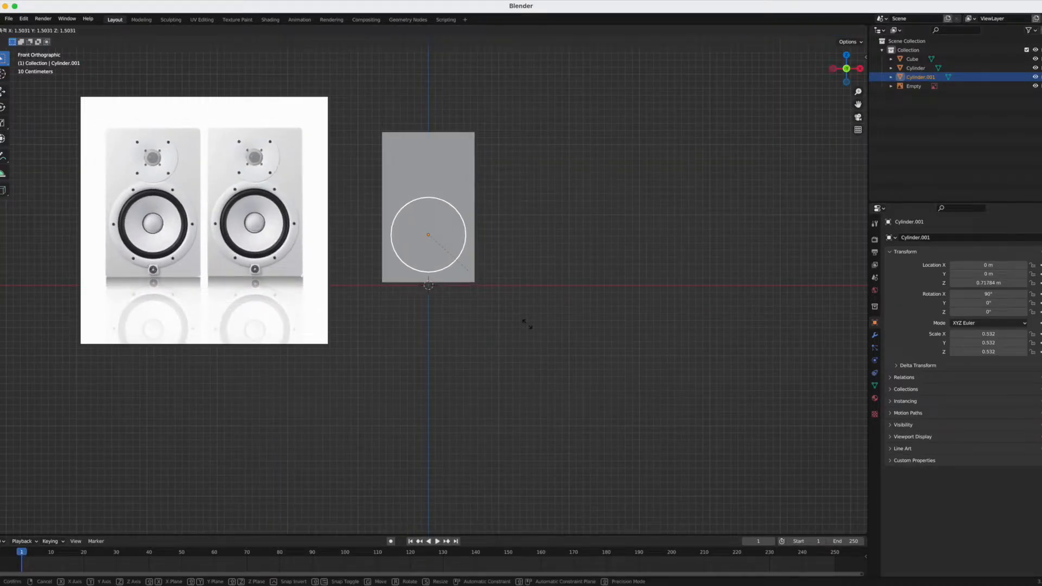
{"action": "left_click", "coordinate": [529, 325]}
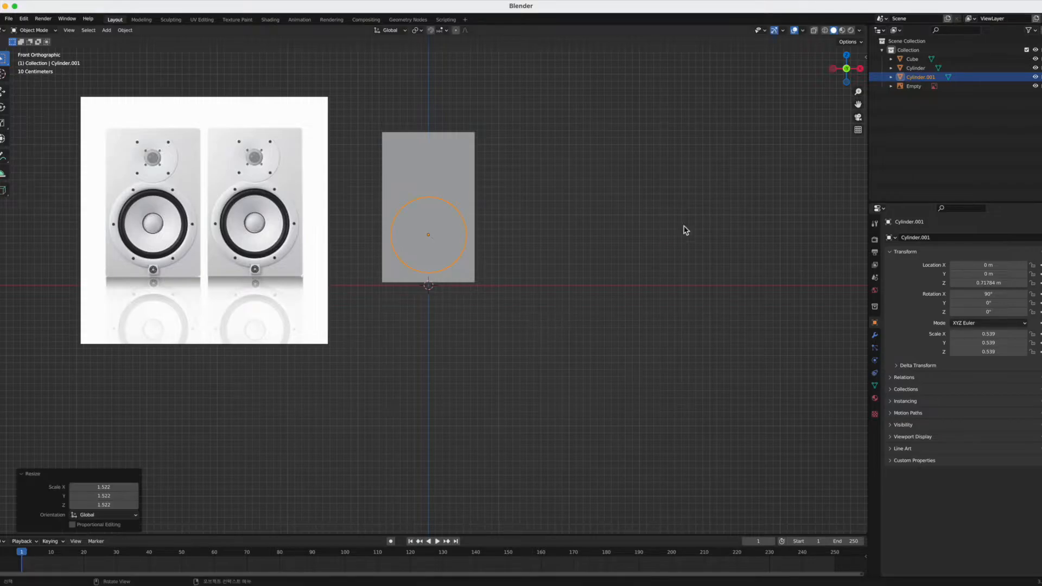
- Turn on X-ray display and raise the lower cylinder along Z to about 0.90 m in the front view
{"action": "left_click", "coordinate": [815, 31]}
{"action": "middle_click_drag", "start_coordinate": [565, 247], "coordinate": [542, 274]}
{"action": "key", "text": "grave"}
{"action": "left_click", "coordinate": [471, 250]}
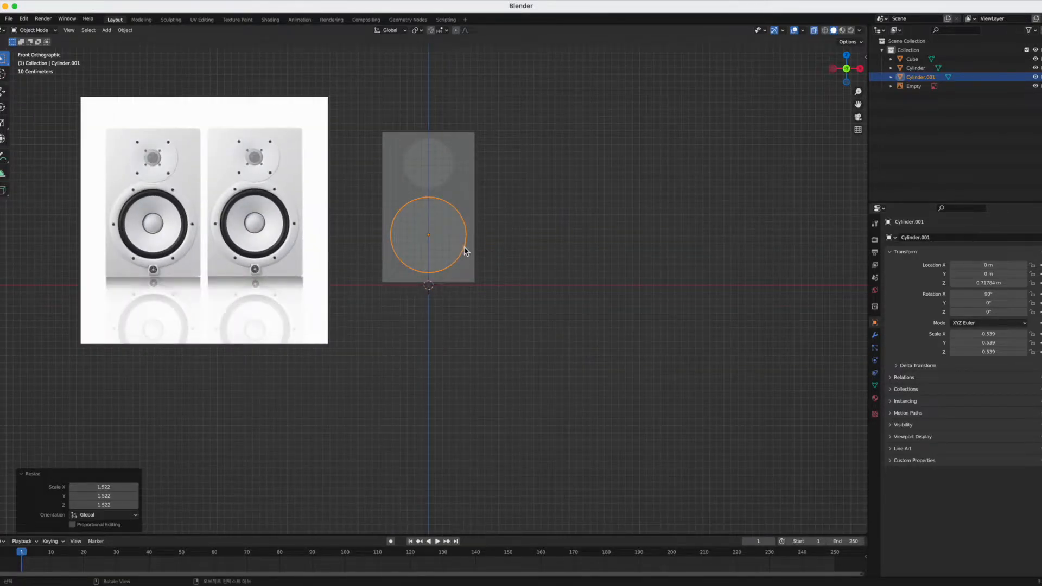
{"action": "key", "text": "g"}
{"action": "key", "text": "z"}
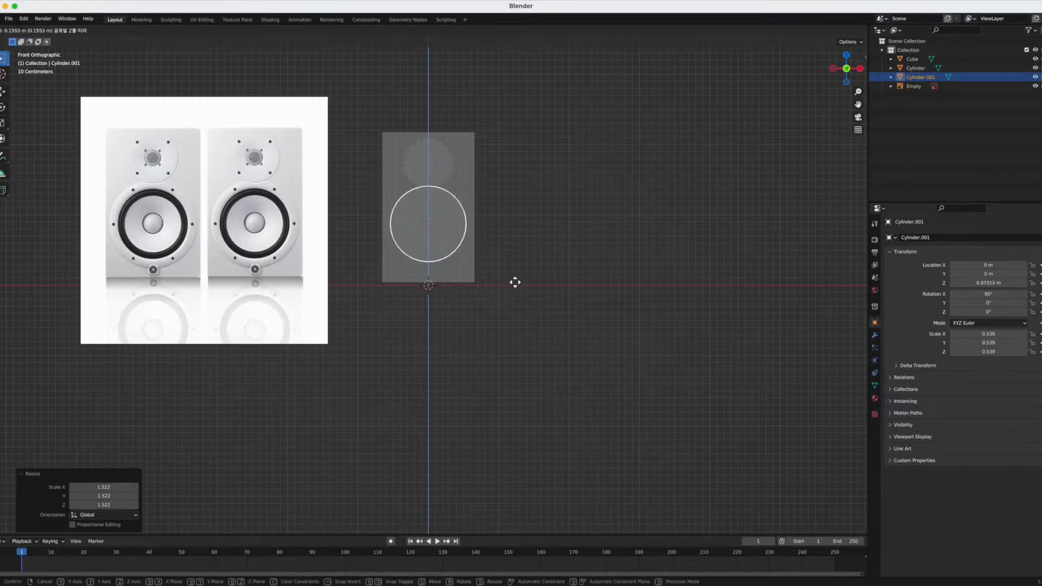
{"action": "left_click", "coordinate": [516, 281]}
- Enlarge the lower cylinder to a scale of about 0.57 and fine-tune its height slightly along Z
{"action": "key", "text": "s"}
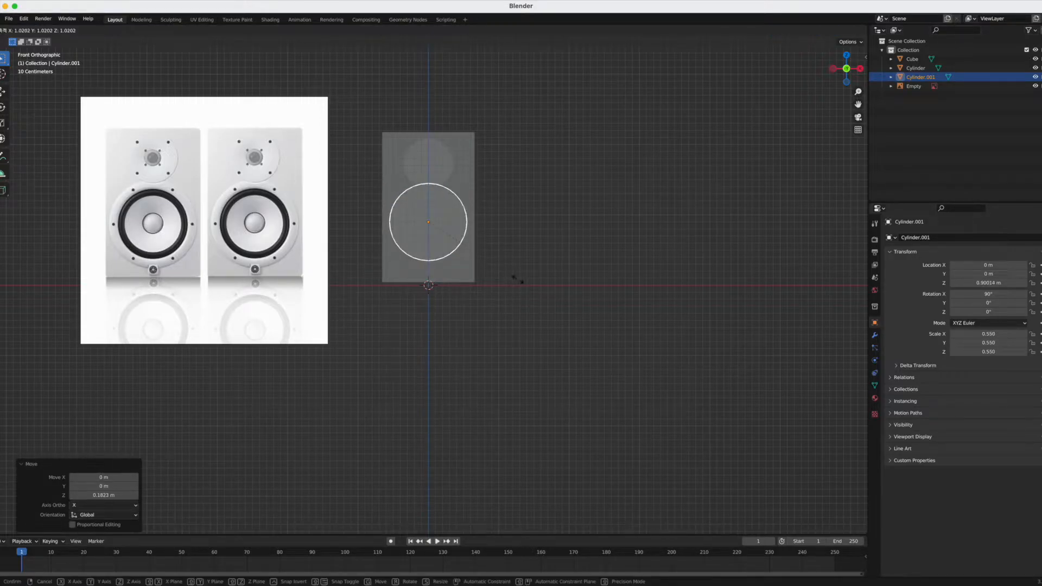
{"action": "left_click", "coordinate": [519, 280]}
{"action": "key", "text": "g"}
{"action": "key", "text": "z"}
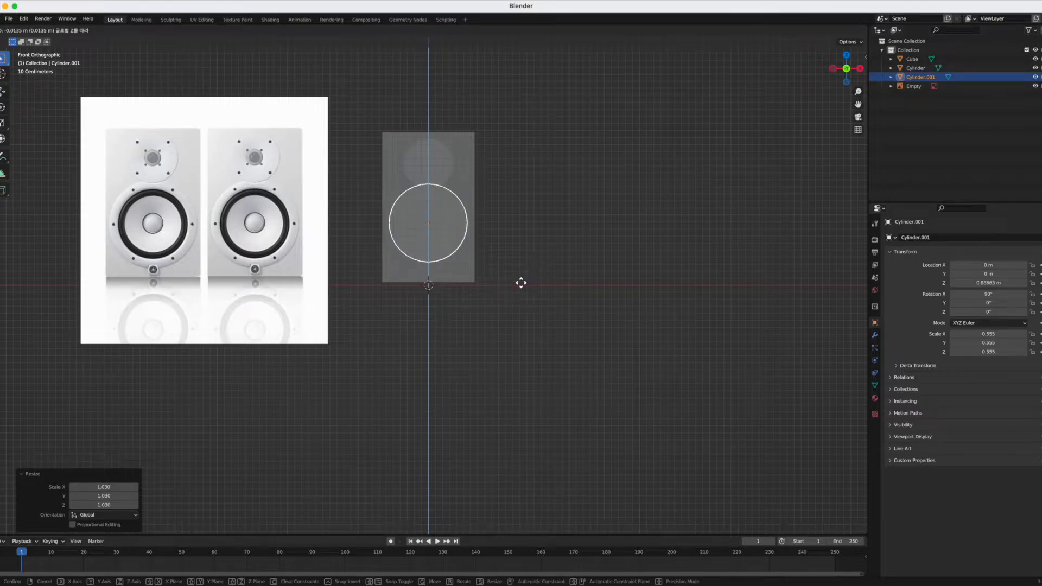
{"action": "left_click", "coordinate": [520, 281]}
{"action": "key", "text": "s"}
{"action": "left_click", "coordinate": [522, 283]}
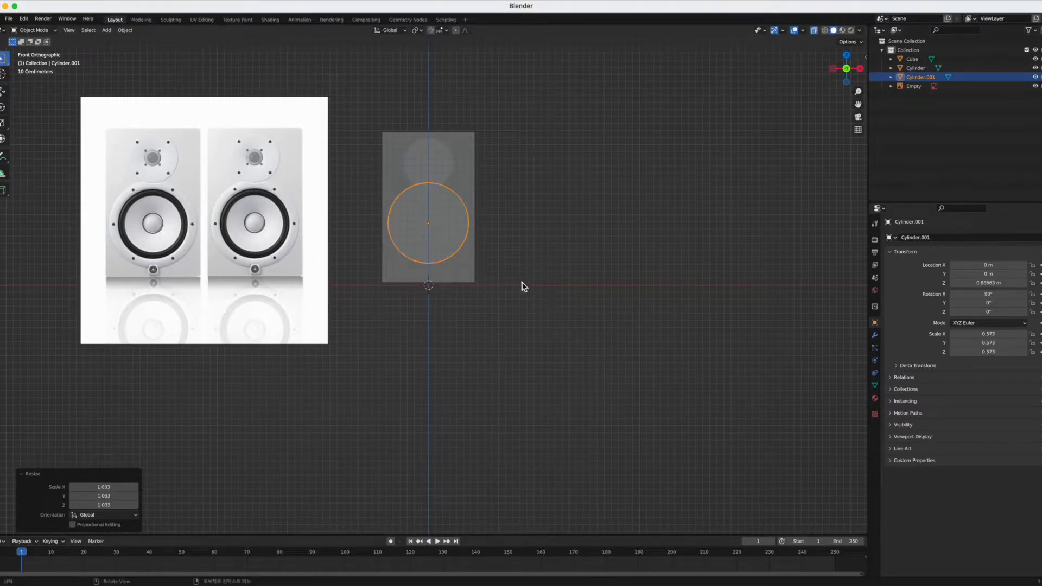
- Scale the lower cylinder to about 0.58 and lower it along Z to about 0.77 m
{"action": "key", "text": "s"}
{"action": "left_click", "coordinate": [505, 288]}
{"action": "key", "text": "g"}
{"action": "key", "text": "z"}
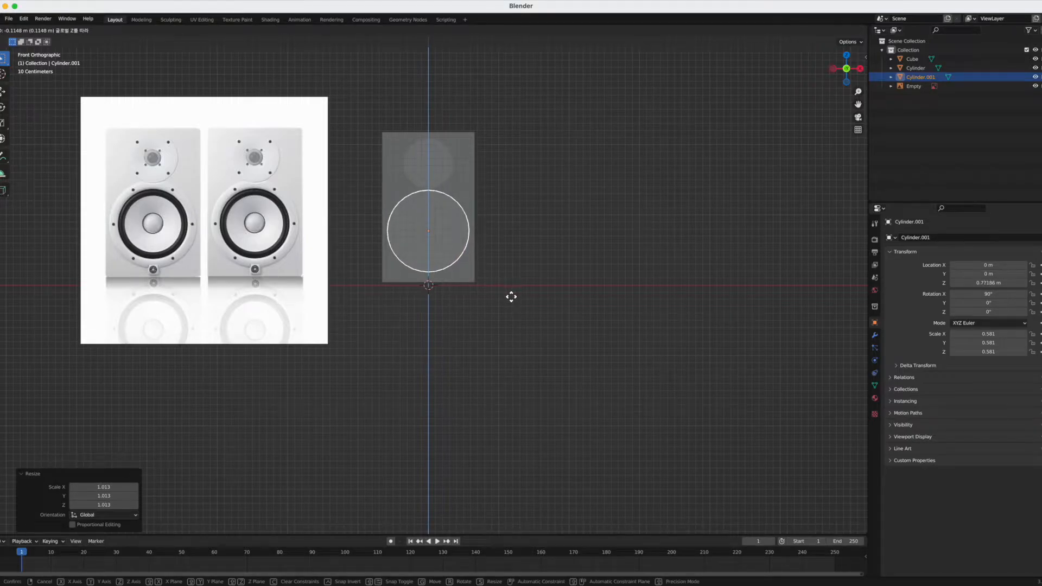
{"action": "left_click", "coordinate": [511, 297]}
- Scale the upper cylinder to about 0.36 and lower it along Z to about 1.67 m
{"action": "left_click", "coordinate": [437, 168]}
{"action": "left_click", "coordinate": [436, 168]}
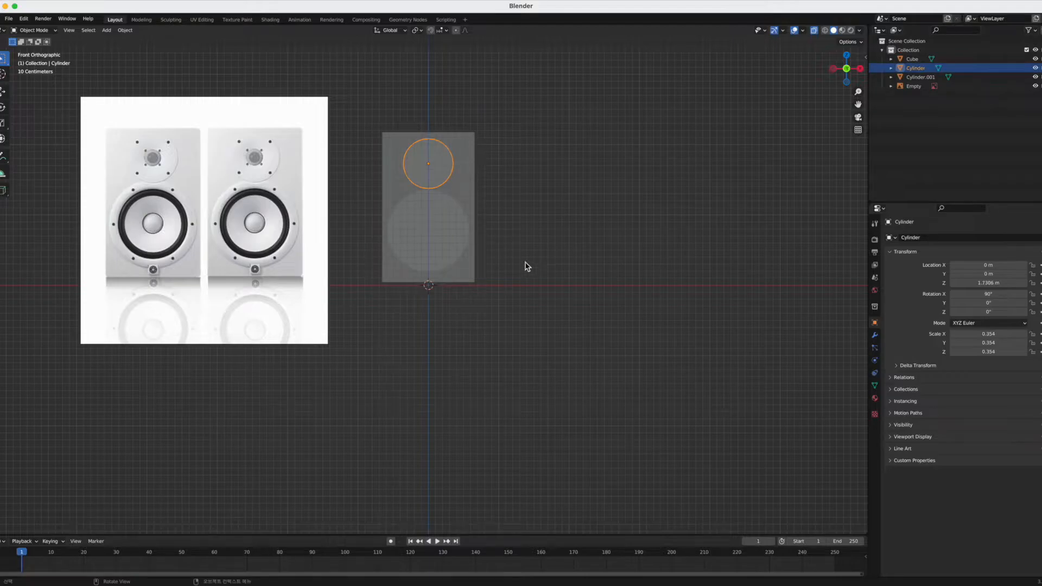
{"action": "key", "text": "s"}
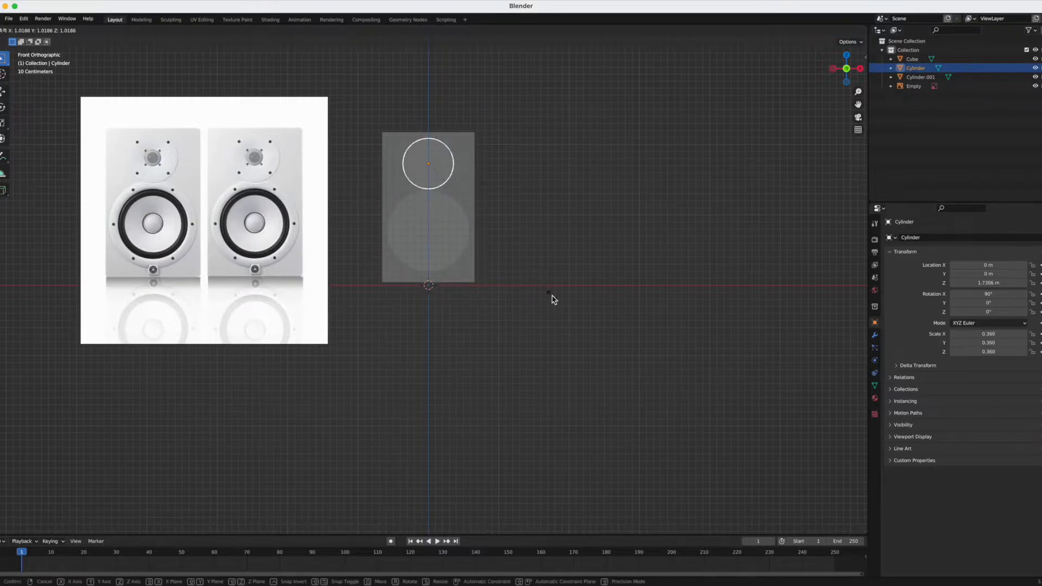
{"action": "left_click", "coordinate": [553, 299]}
{"action": "key", "text": "g"}
{"action": "key", "text": "z"}
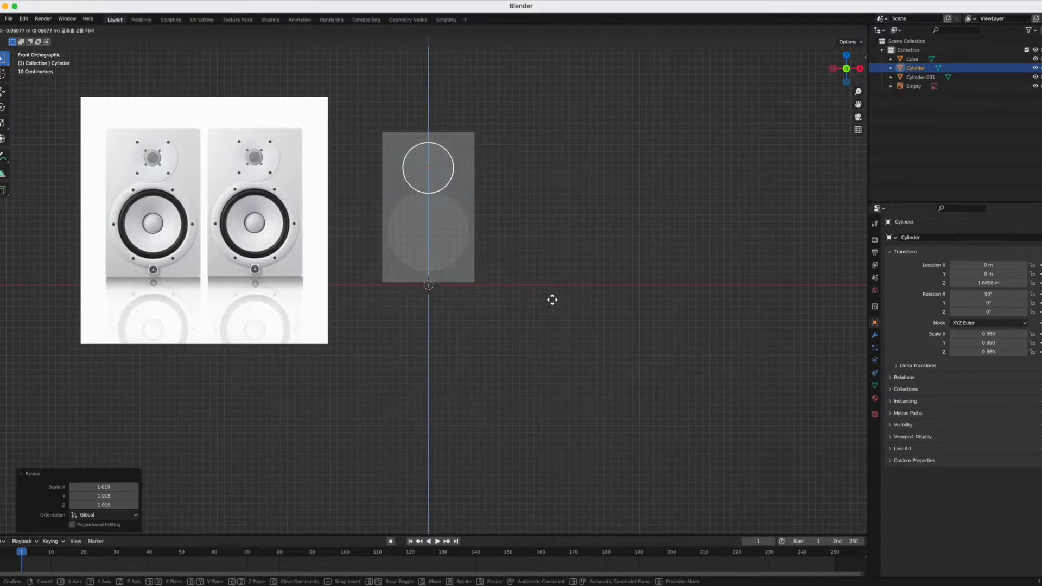
{"action": "left_click", "coordinate": [553, 301]}
- Select both cylinders without the cube and move them along Y to about -0.62 m, so they project from the cube's front
{"action": "middle_click_drag", "start_coordinate": [576, 232], "coordinate": [454, 246]}
{"action": "left_click", "coordinate": [455, 246], "text": "shift"}
{"action": "left_click", "coordinate": [454, 246], "text": "shift"}
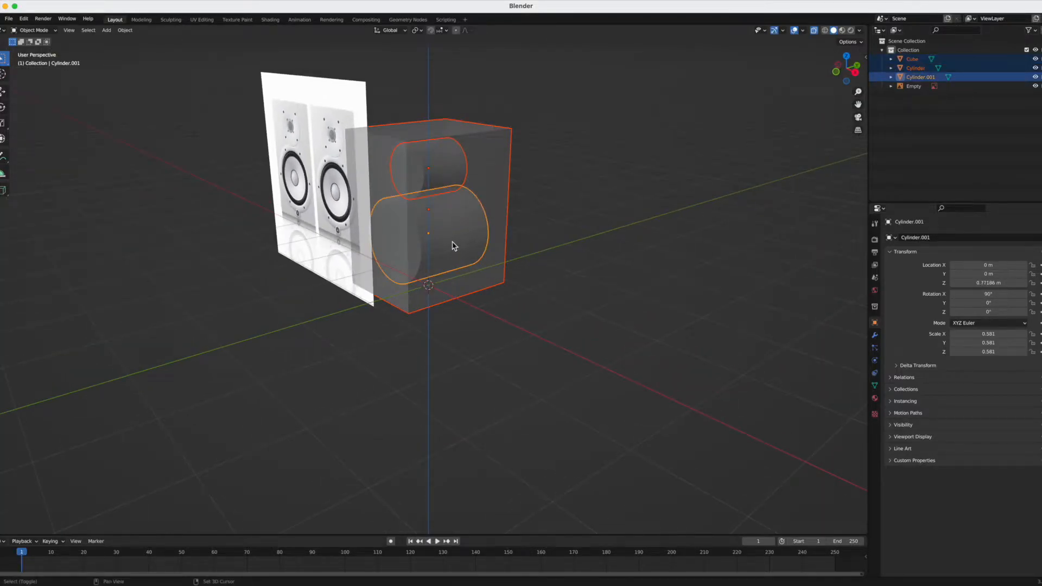
{"action": "left_click", "coordinate": [491, 140], "text": "shift"}
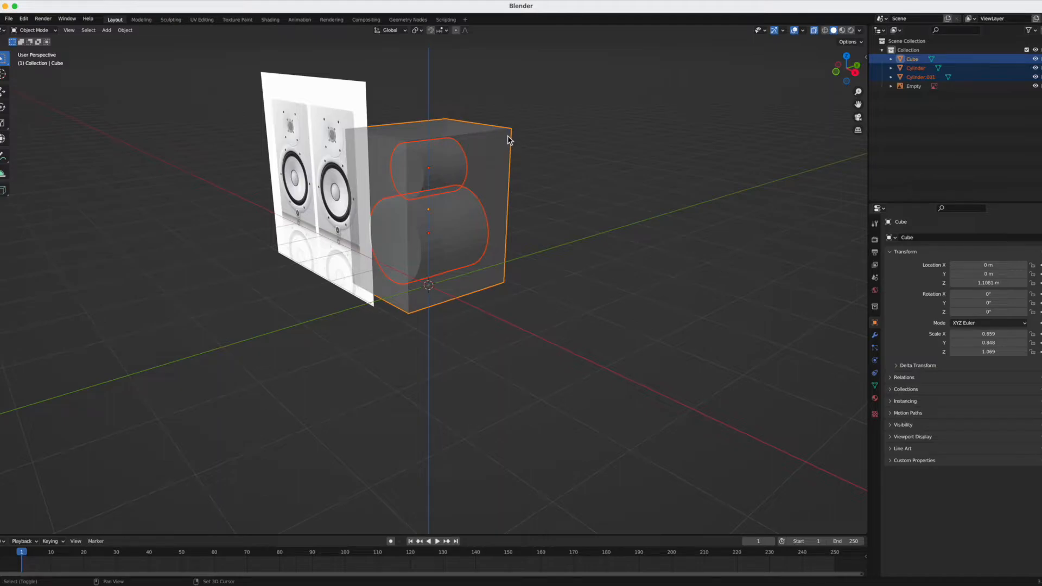
{"action": "left_click", "coordinate": [509, 140], "text": "shift"}
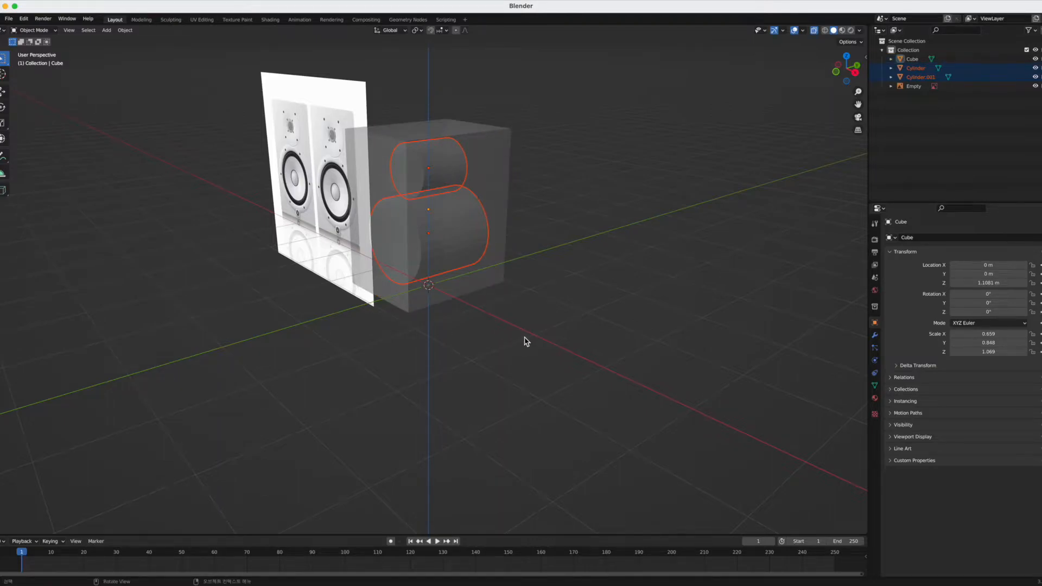
{"action": "key", "text": "g"}
{"action": "key", "text": "y"}
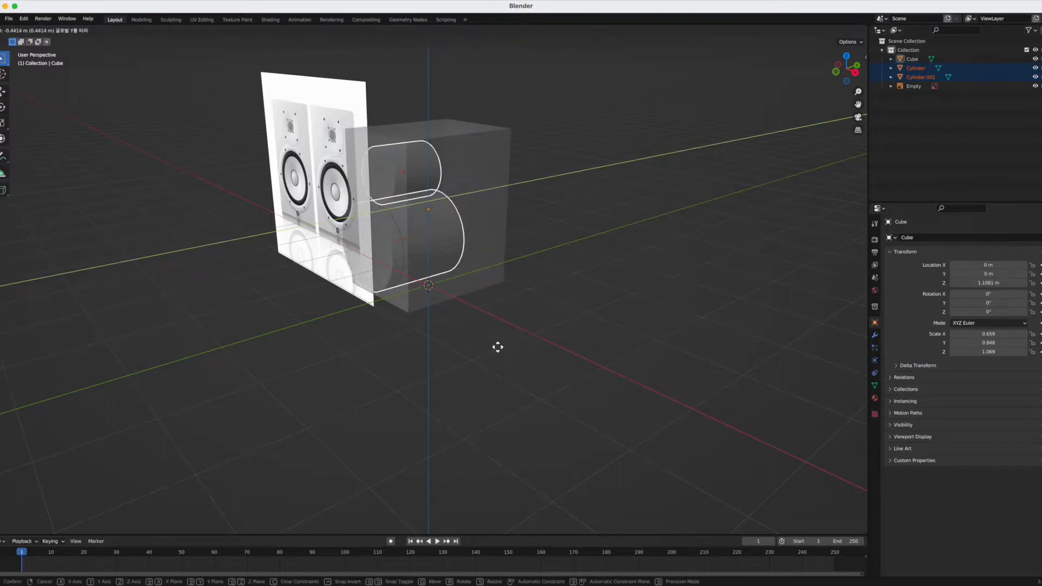
{"action": "left_click", "coordinate": [489, 349]}
- Turn off X-ray display, deselect everything, and compare the cube and cylinders with the speaker reference image
{"action": "middle_click_drag", "start_coordinate": [308, 365], "coordinate": [339, 356]}
{"action": "left_click", "coordinate": [814, 31]}
{"action": "middle_click_drag", "start_coordinate": [572, 269], "coordinate": [602, 267]}
{"action": "left_click", "coordinate": [564, 276]}
{"action": "scroll", "coordinate": [301, 204], "scroll_direction": "down", "scroll_amount": 1}
{"action": "scroll", "coordinate": [288, 212], "scroll_direction": "up", "scroll_amount": 3}
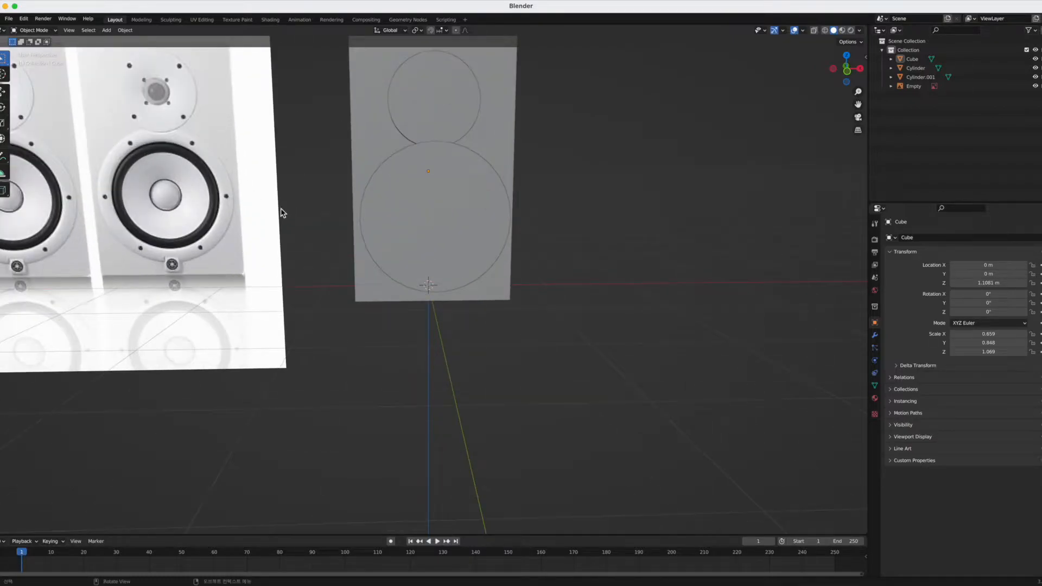
{"action": "scroll", "coordinate": [249, 189], "scroll_direction": "down", "scroll_amount": 2}
- Select the upper cylinder and enter Edit Mode in the front view
{"action": "middle_click_drag", "start_coordinate": [386, 171], "coordinate": [467, 193]}
{"action": "left_click", "coordinate": [448, 205]}
{"action": "key", "text": "grave"}
{"action": "left_click", "coordinate": [418, 163]}
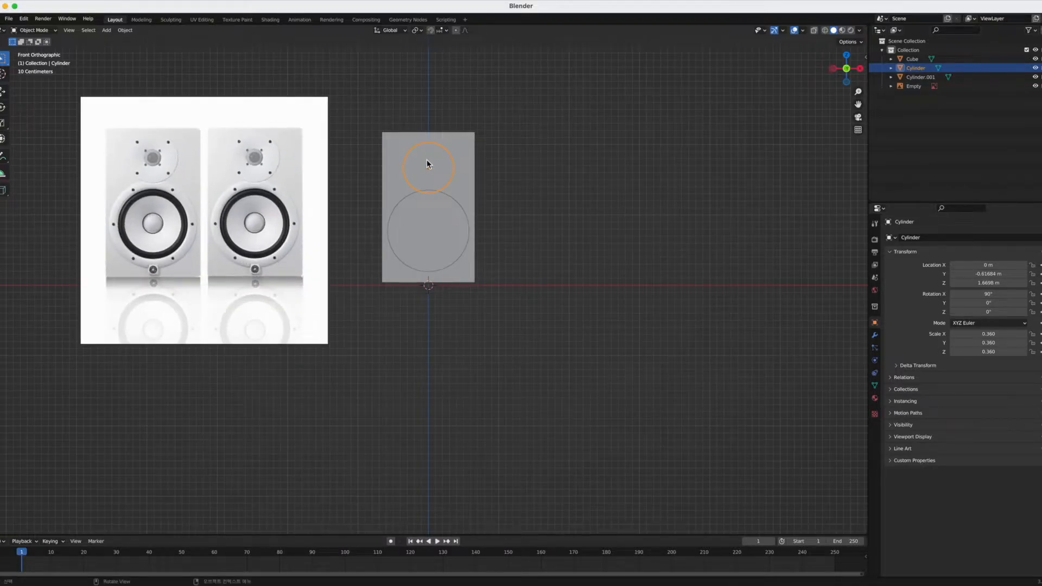
{"action": "key", "text": "Tab"}
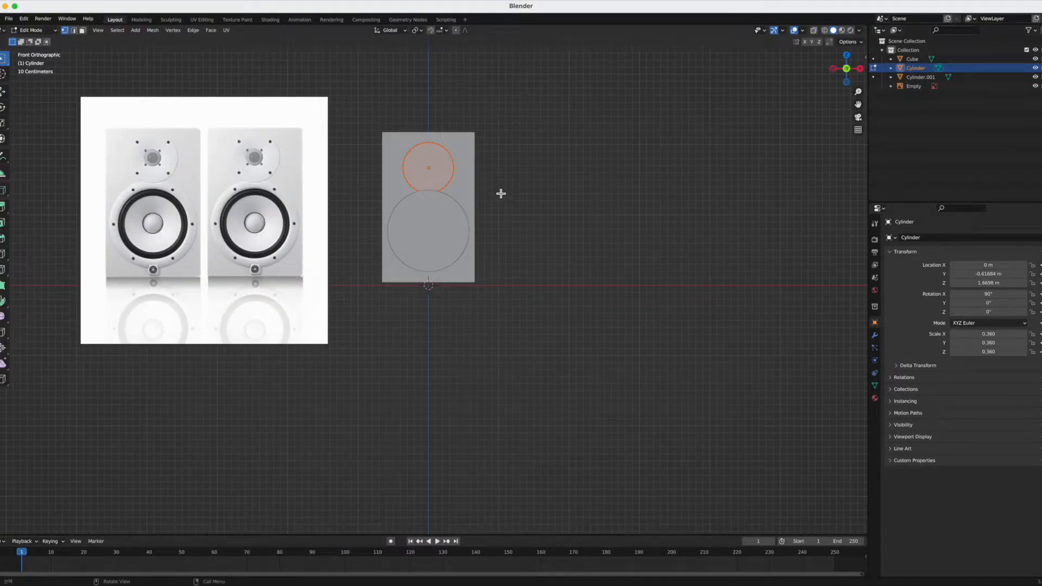
- Select the upper cylinder's front face in face select mode and inset it by about 0.16 m
{"action": "scroll", "coordinate": [446, 165], "scroll_direction": "up", "scroll_amount": 4}
{"action": "middle_click_drag", "start_coordinate": [479, 143], "coordinate": [467, 275], "text": "shift"}
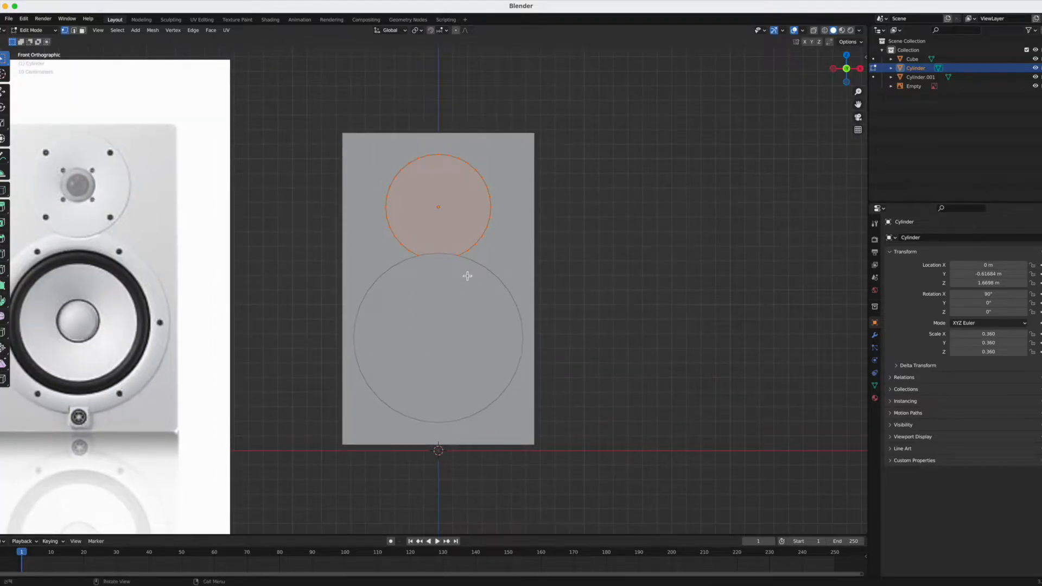
{"action": "left_click", "coordinate": [34, 30]}
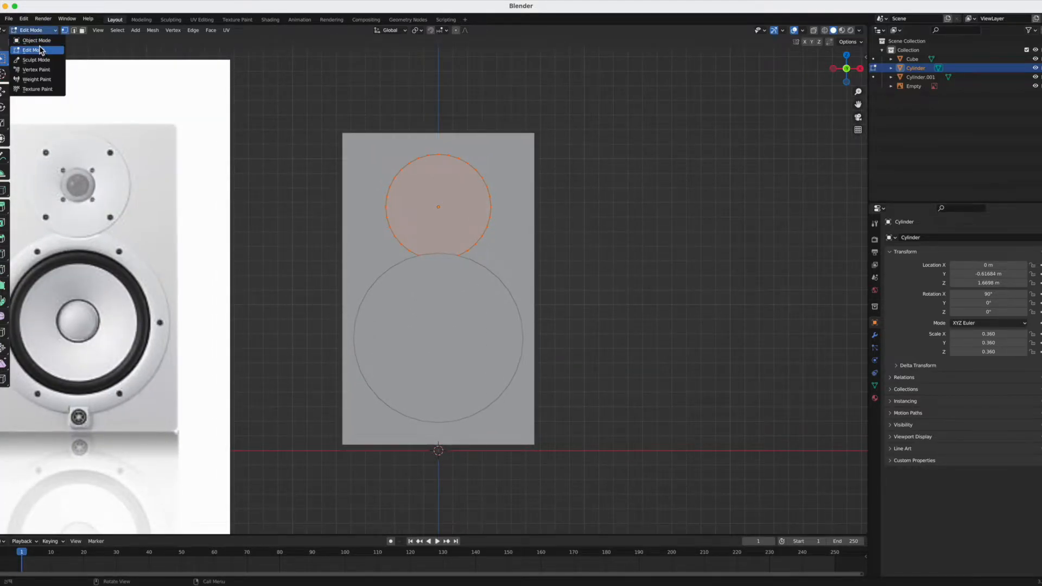
{"action": "left_click", "coordinate": [75, 31]}
{"action": "middle_click_drag", "start_coordinate": [413, 189], "coordinate": [376, 207]}
{"action": "left_click", "coordinate": [66, 30]}
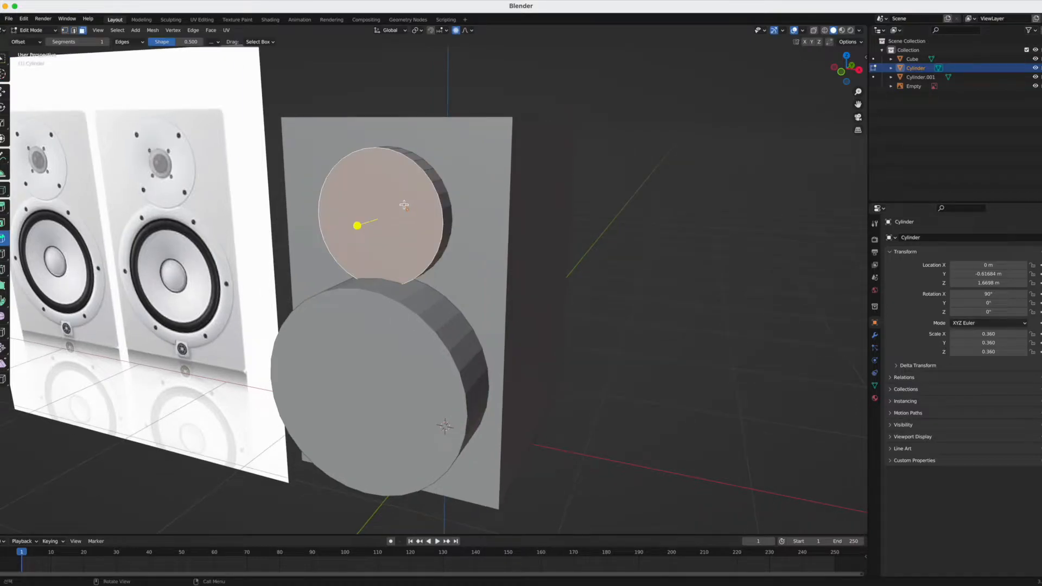
{"action": "key", "text": "i"}
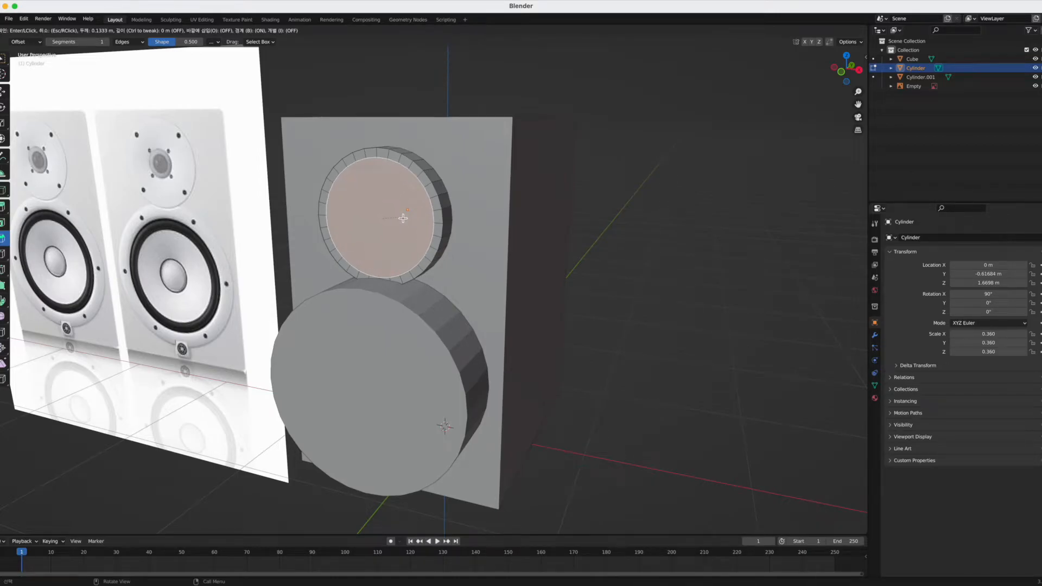
{"action": "left_click", "coordinate": [401, 218]}
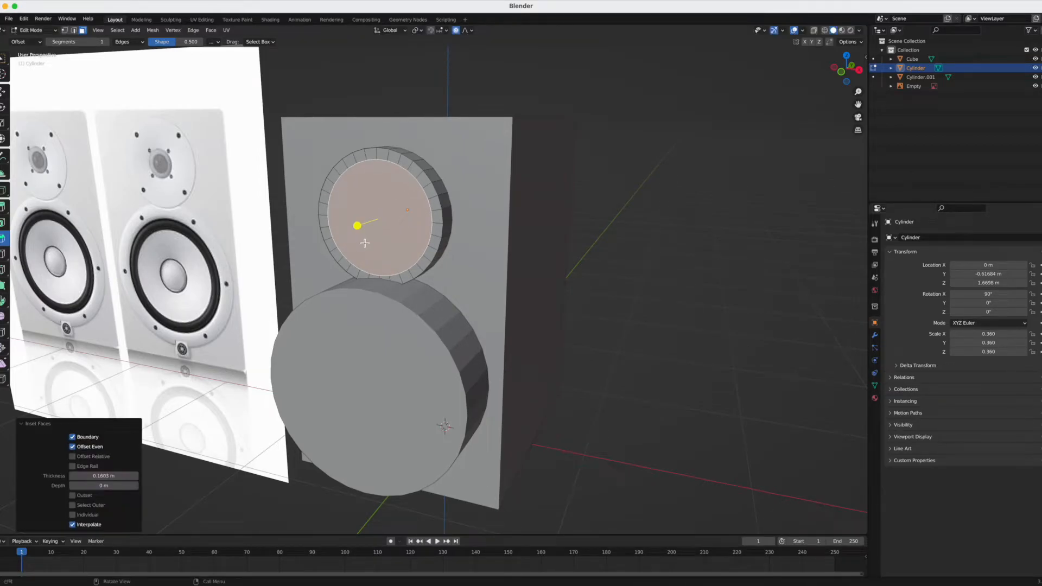
- Inset the upper cylinder's inner front face again by about 0.49 m to form a small centre circle
{"action": "middle_click_drag", "start_coordinate": [367, 240], "coordinate": [386, 241]}
{"action": "key", "text": "i"}
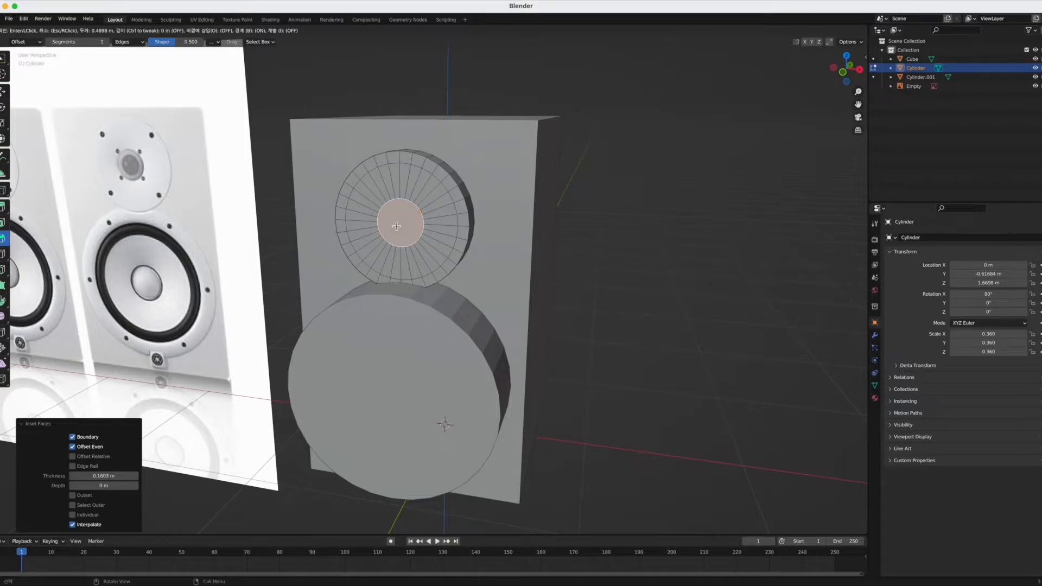
{"action": "middle_click_drag", "start_coordinate": [320, 292], "coordinate": [328, 291]}
{"action": "key", "text": "grave"}
{"action": "left_click", "coordinate": [292, 259]}
{"action": "middle_click_drag", "start_coordinate": [543, 222], "coordinate": [487, 223]}
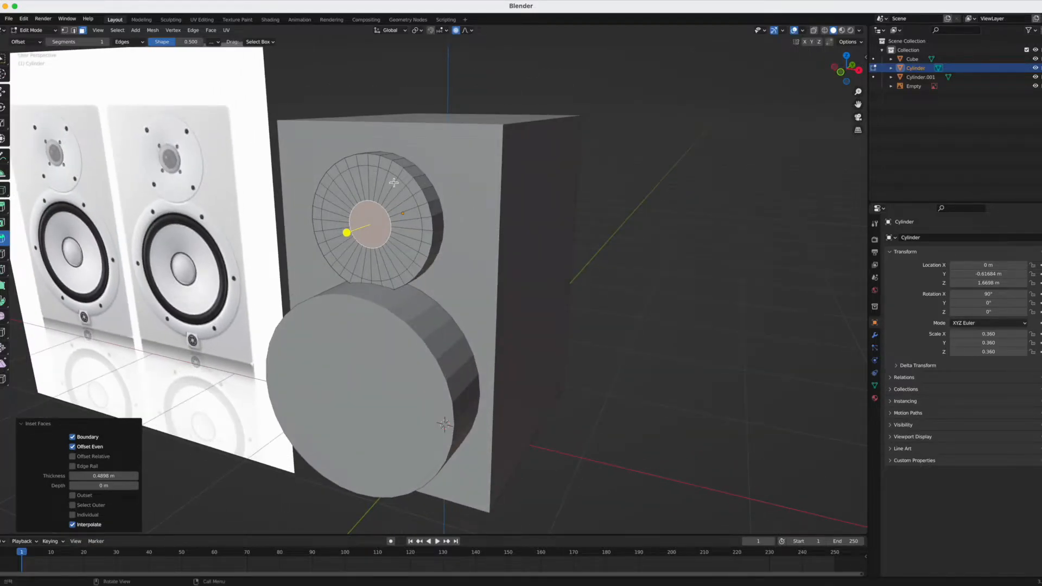
- Select the upper cylinder's outer front edge loop and bevel it with a width of about 0.069 m
{"action": "key", "text": "2"}
{"action": "left_click", "coordinate": [400, 167], "text": "alt"}
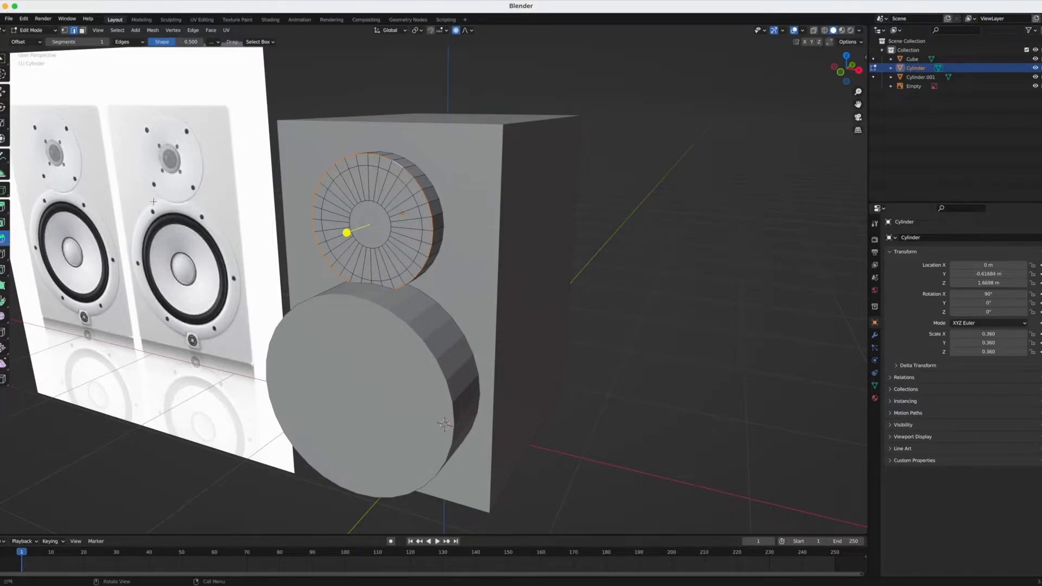
{"action": "left_click_drag", "start_coordinate": [346, 233], "coordinate": [337, 235]}
{"action": "left_click", "coordinate": [337, 235]}
{"action": "middle_click_drag", "start_coordinate": [326, 222], "coordinate": [335, 148]}
{"action": "mouse_move", "coordinate": [104, 392]}
{"action": "left_mouse_down"}
{"action": "mouse_move", "coordinate": [126, 391]}
{"action": "mouse_move", "coordinate": [101, 391]}
{"action": "mouse_move", "coordinate": [111, 391]}
{"action": "left_mouse_up"}
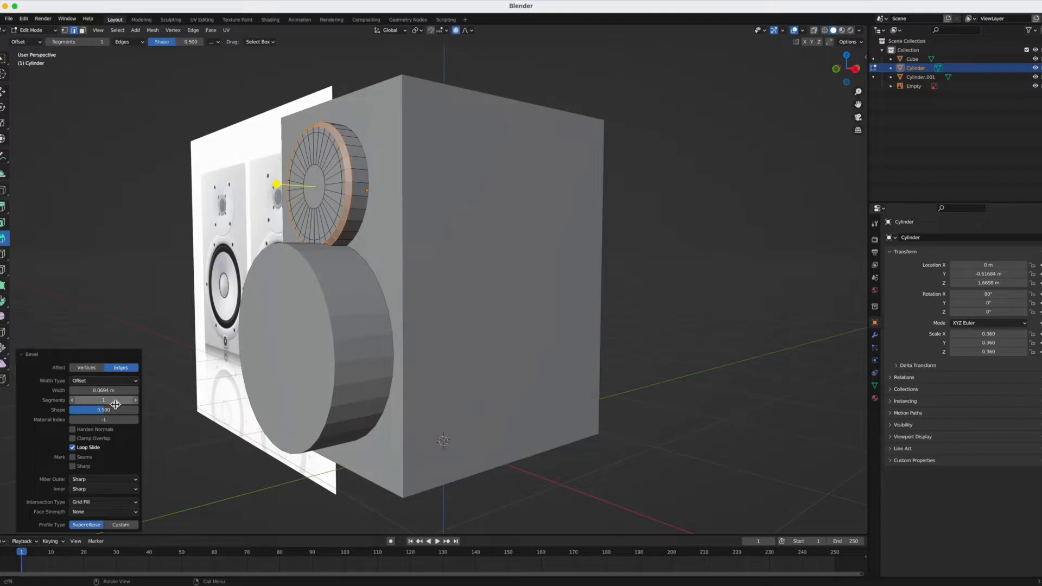
- Round the bevel on the upper cylinder's rim with 5 segments and a shape of about 0.55
{"action": "mouse_move", "coordinate": [106, 400]}
{"action": "left_mouse_down"}
{"action": "mouse_move", "coordinate": [128, 400]}
{"action": "mouse_move", "coordinate": [107, 400]}
{"action": "left_mouse_up"}
{"action": "left_click", "coordinate": [135, 401]}
{"action": "left_click", "coordinate": [136, 400]}
{"action": "left_click", "coordinate": [136, 400]}
{"action": "middle_click_drag", "start_coordinate": [280, 170], "coordinate": [327, 186]}
{"action": "scroll", "coordinate": [293, 176], "scroll_direction": "up", "scroll_amount": 3}
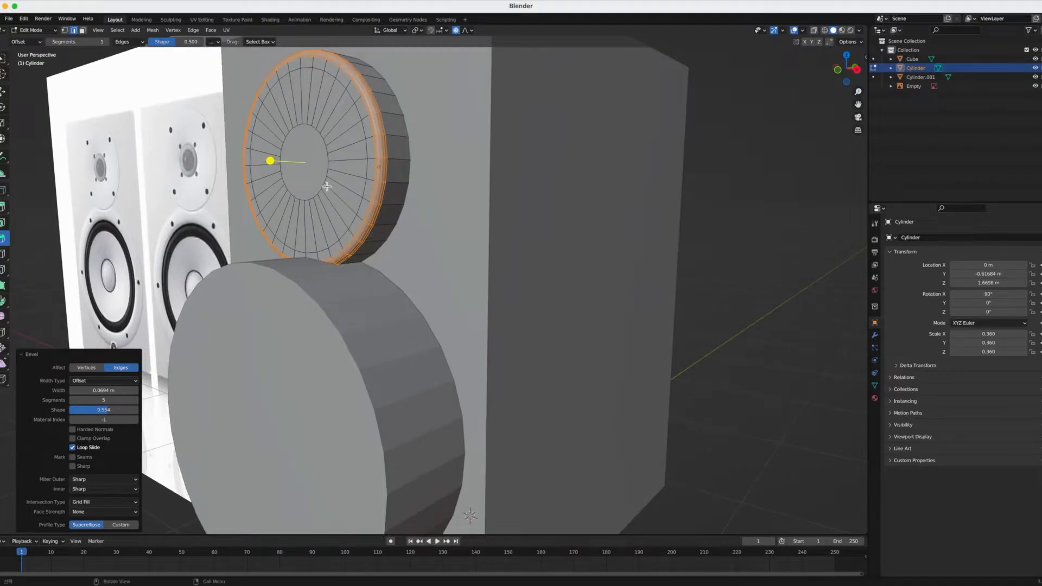
{"action": "left_click", "coordinate": [136, 400]}
- Select the upper cylinder's small centre face and try moving it along Y without proportional editing
{"action": "left_click", "coordinate": [304, 140]}
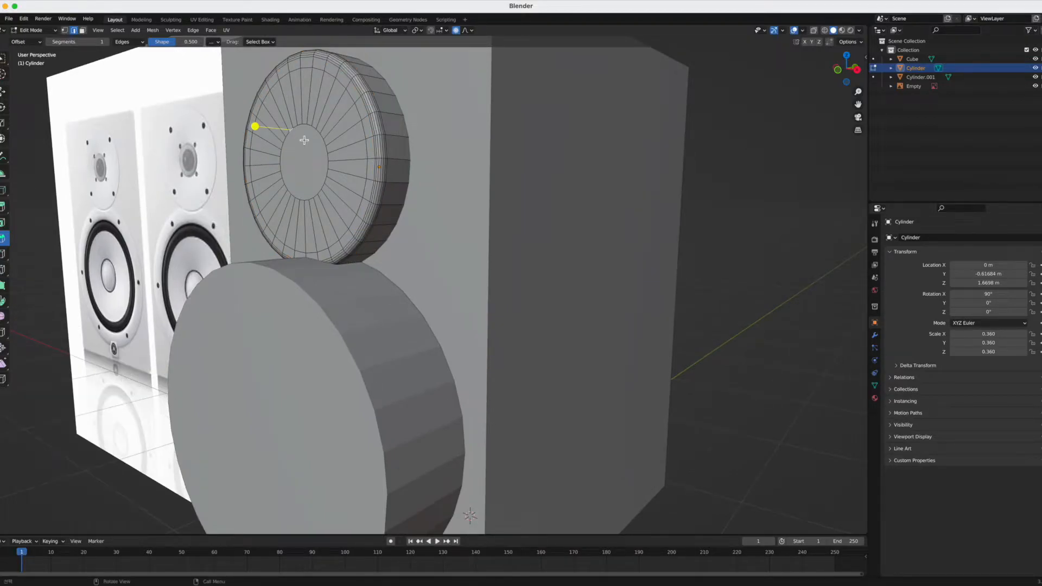
{"action": "key", "text": "3"}
{"action": "left_click", "coordinate": [308, 166]}
{"action": "scroll", "coordinate": [308, 167], "scroll_direction": "down", "scroll_amount": 3}
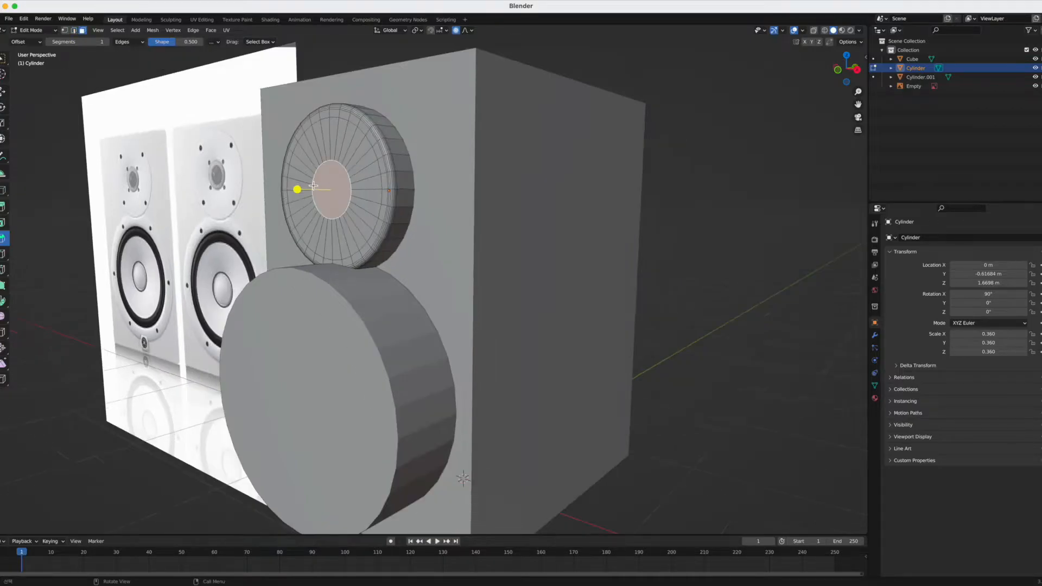
{"action": "middle_click_drag", "start_coordinate": [315, 185], "coordinate": [365, 268]}
{"action": "key", "text": "g"}
{"action": "key", "text": "y"}
{"action": "right_click", "coordinate": [372, 251]}
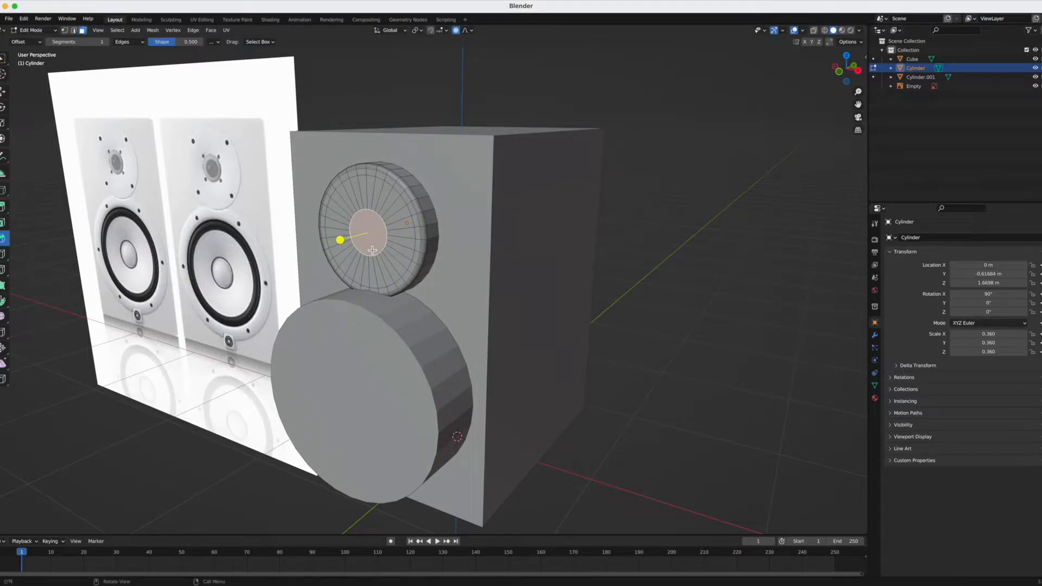
{"action": "key", "text": "g"}
{"action": "key", "text": "y"}
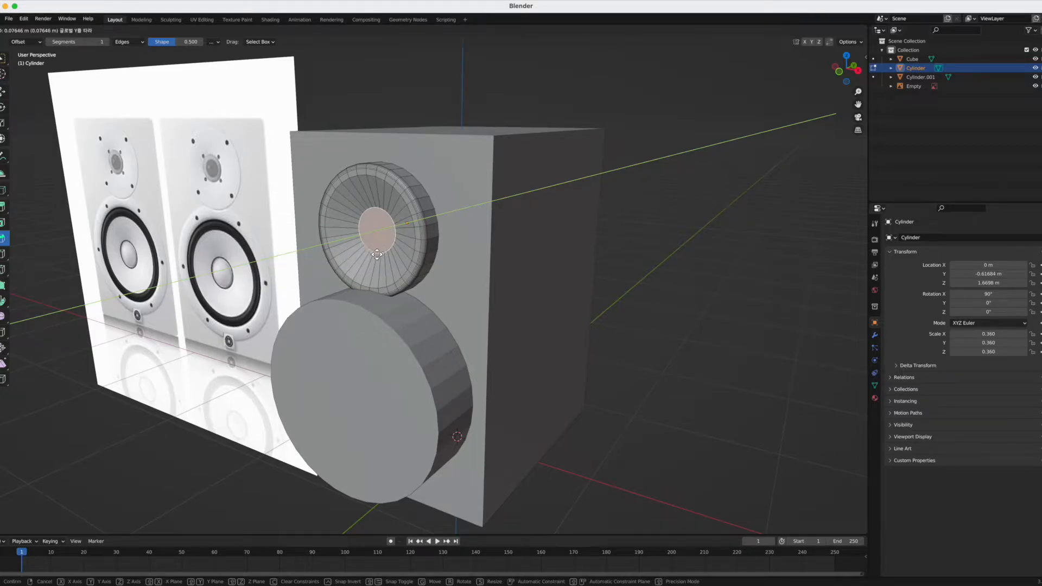
{"action": "right_click", "coordinate": [378, 253]}
{"action": "key", "text": "g"}
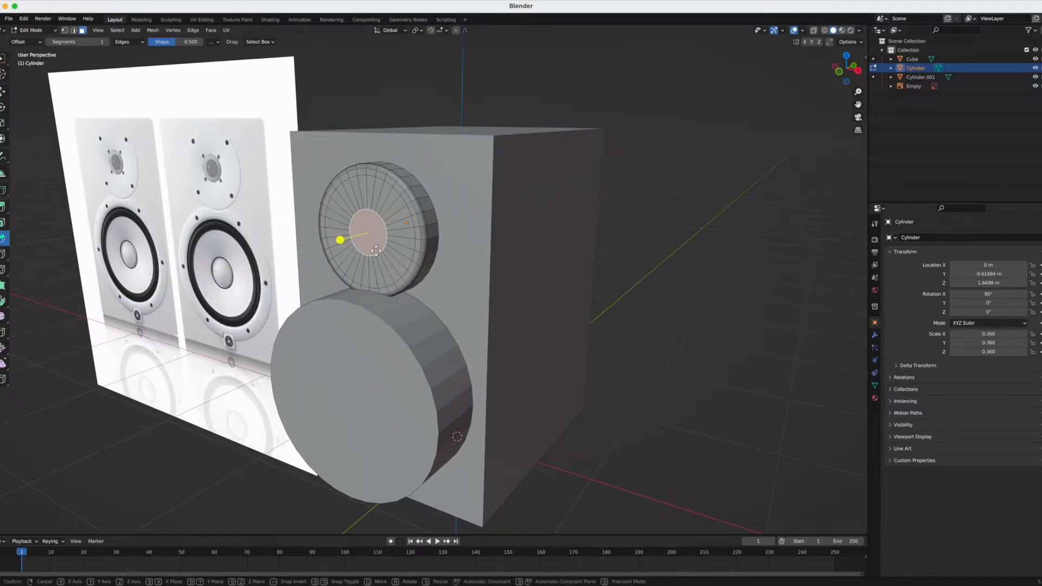
{"action": "key", "text": "y"}
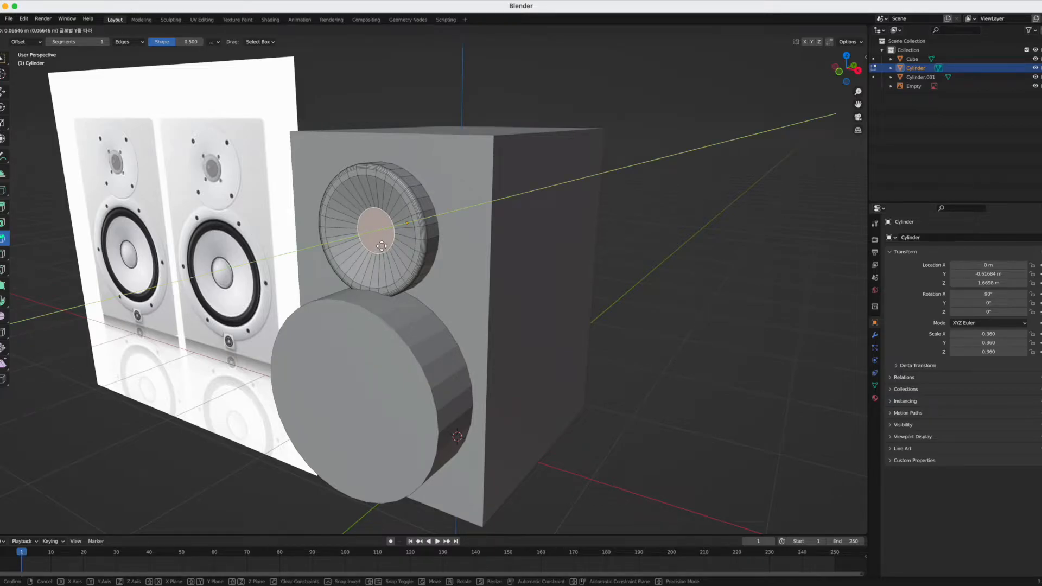
{"action": "right_click", "coordinate": [381, 245]}
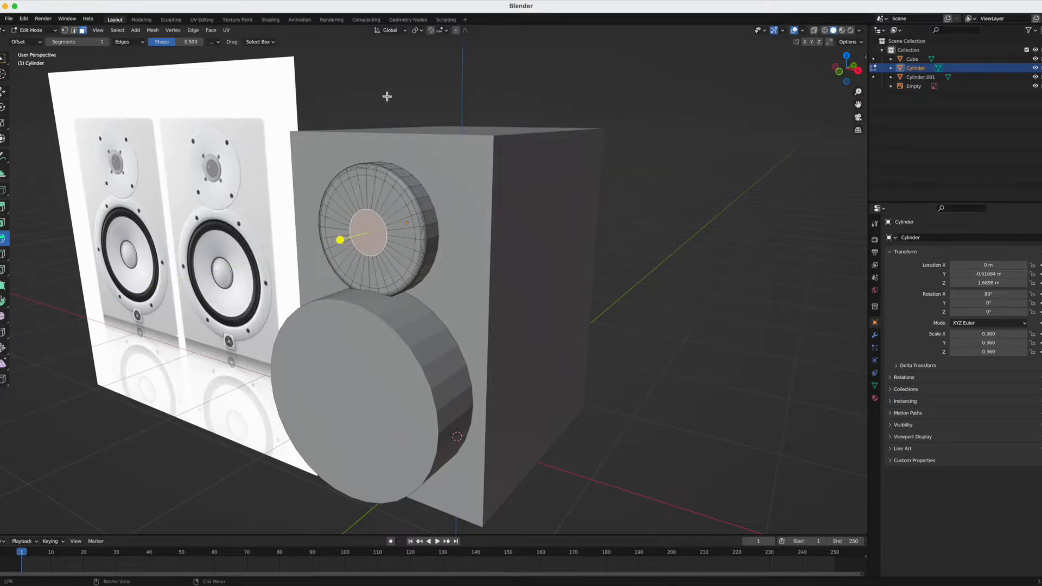
- Turn on proportional editing and try moving the centre face with different sizes of influence radius
{"action": "left_click", "coordinate": [456, 31]}
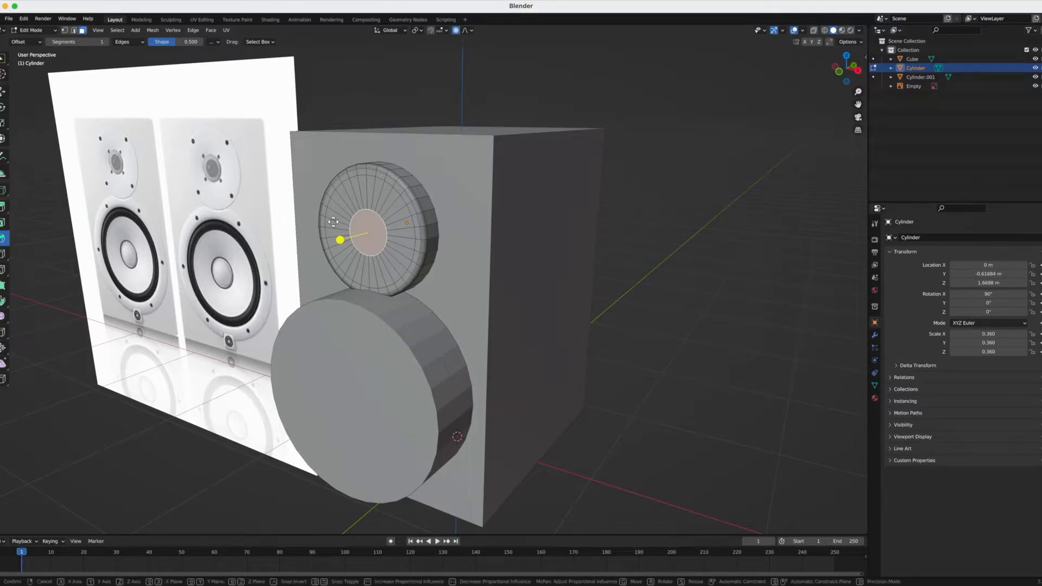
{"action": "key", "text": "g"}
{"action": "scroll", "coordinate": [338, 223], "scroll_direction": "down", "scroll_amount": 6}
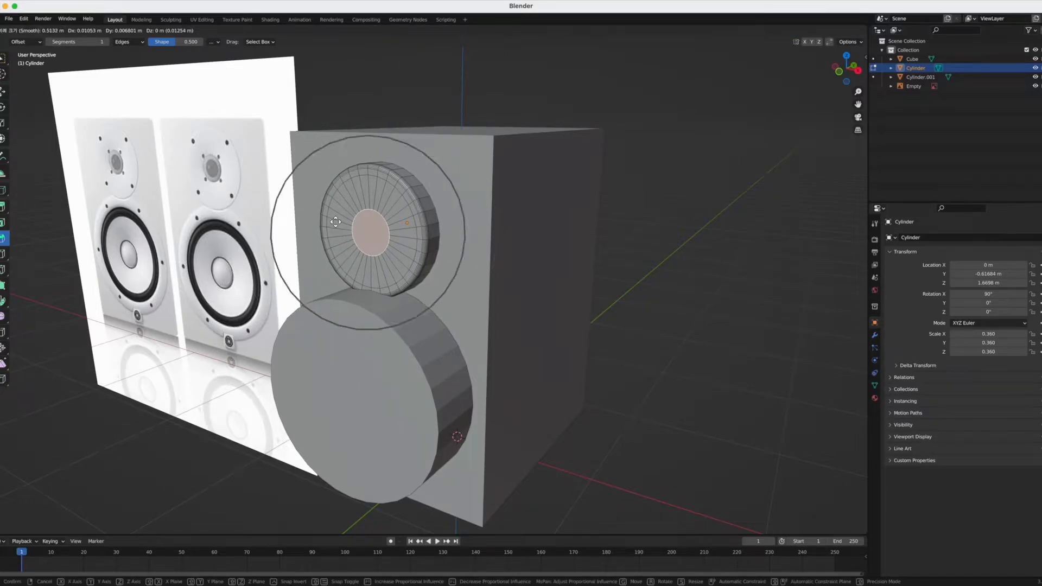
{"action": "scroll", "coordinate": [336, 224], "scroll_direction": "up", "scroll_amount": 2}
{"action": "scroll", "coordinate": [337, 224], "scroll_direction": "up", "scroll_amount": 9}
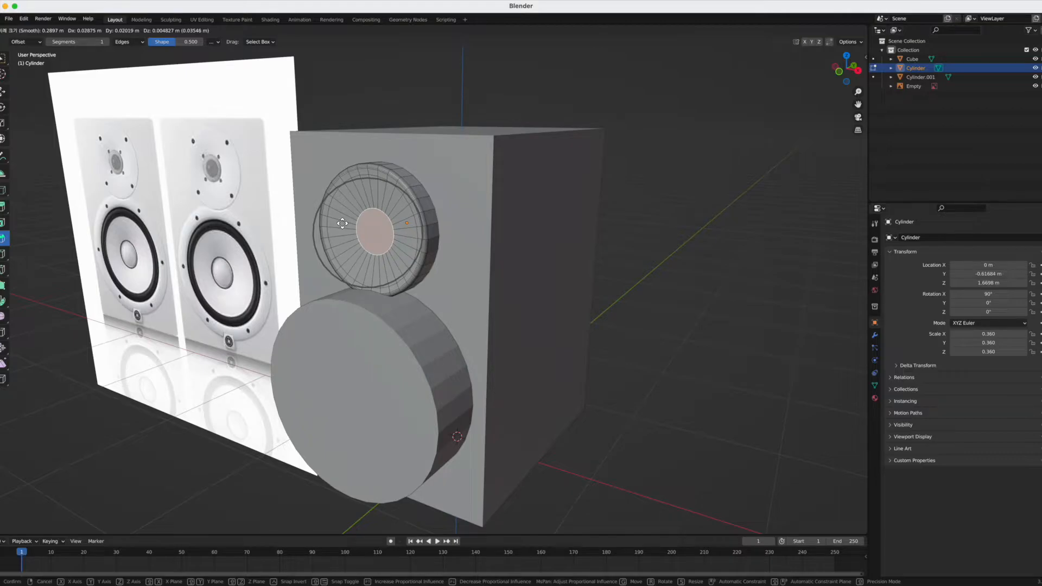
{"action": "scroll", "coordinate": [344, 224], "scroll_direction": "down", "scroll_amount": 2}
{"action": "scroll", "coordinate": [341, 225], "scroll_direction": "up", "scroll_amount": 1}
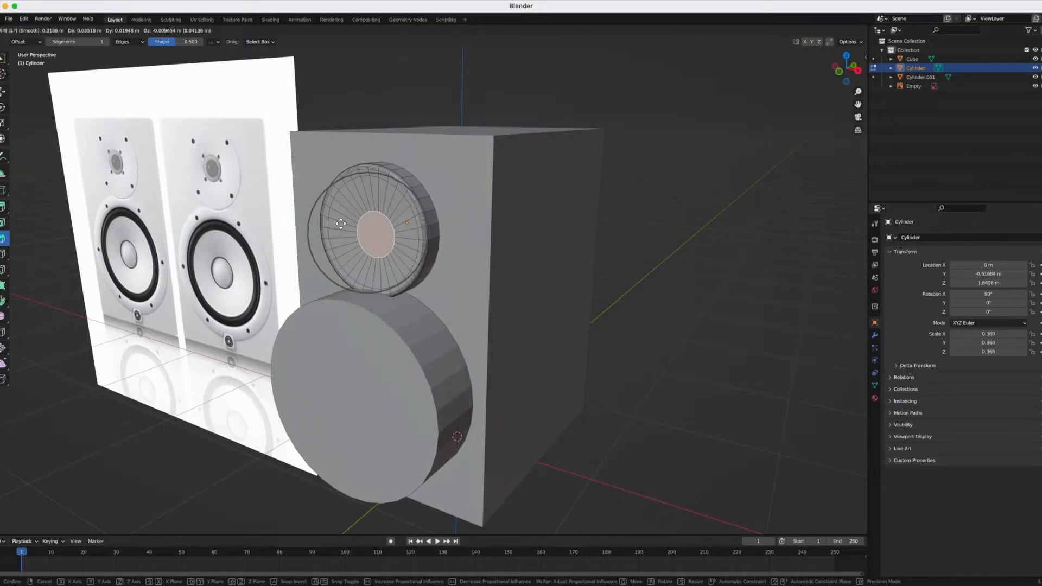
{"action": "right_click", "coordinate": [341, 224]}
{"action": "middle_click_drag", "start_coordinate": [312, 207], "coordinate": [341, 205]}
{"action": "scroll", "coordinate": [431, 185], "scroll_direction": "up", "scroll_amount": 3}
{"action": "key", "text": "2"}
{"action": "left_click", "coordinate": [469, 93], "text": "alt"}
{"action": "key", "text": "ctrl+b"}
{"action": "left_click", "coordinate": [436, 181]}
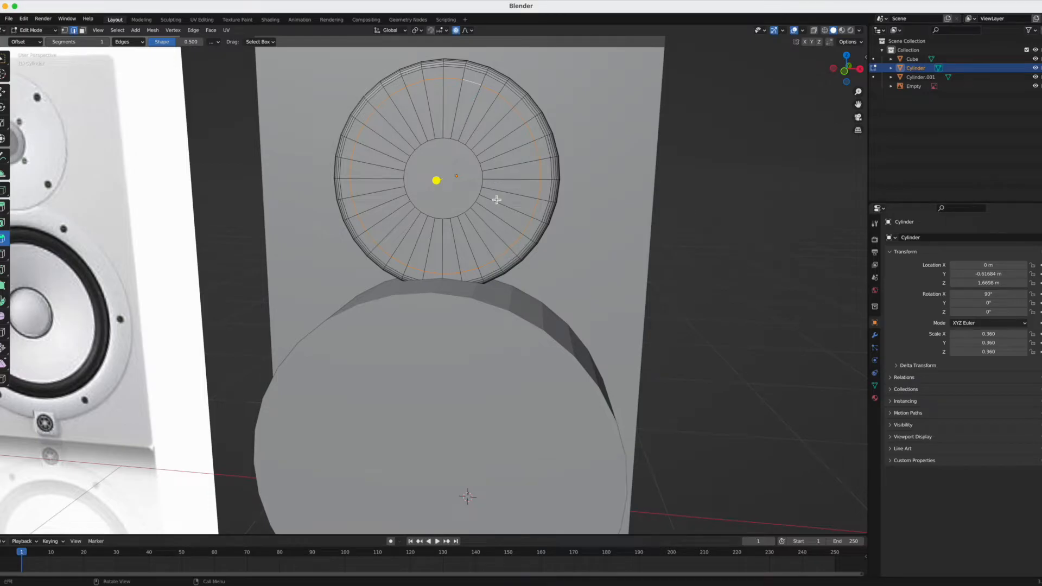
{"action": "key", "text": "ctrl+b"}
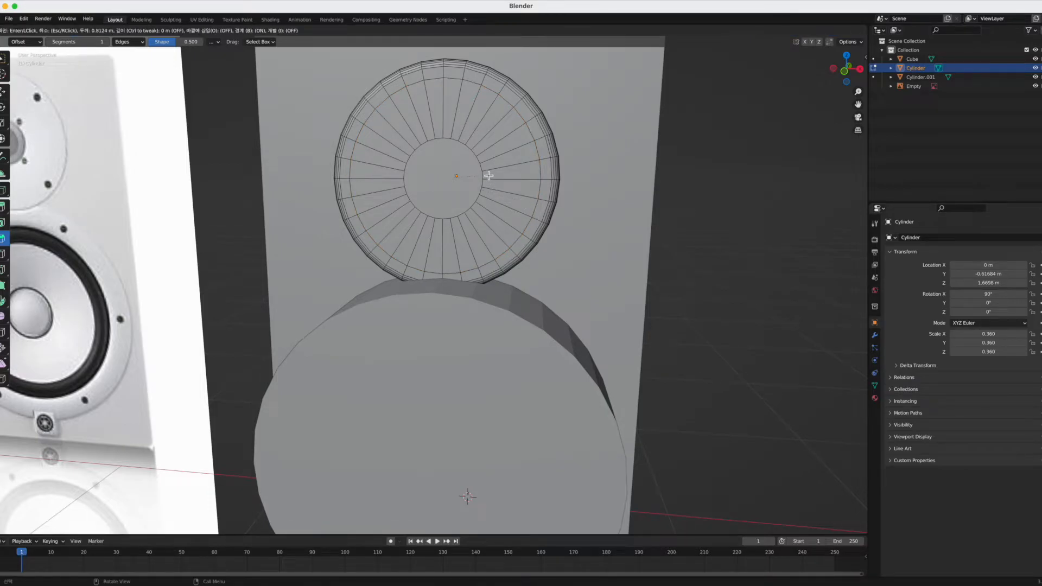
{"action": "right_click", "coordinate": [487, 172]}
- Select the face ring around the upper cylinder's centre circle and inset it by about 0.14 m
{"action": "key", "text": "3"}
{"action": "left_click", "coordinate": [464, 103], "text": "alt"}
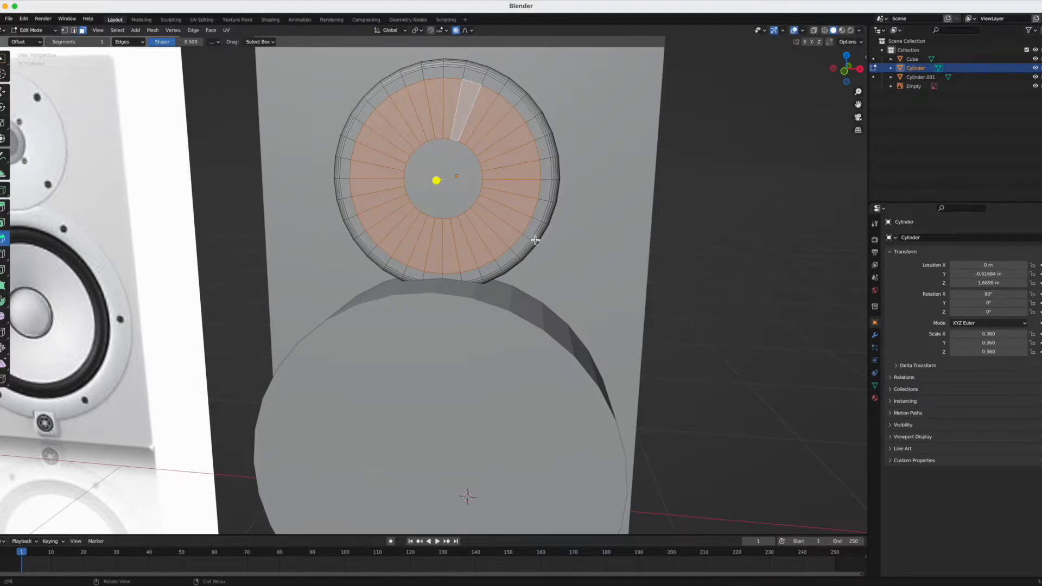
{"action": "key", "text": "i"}
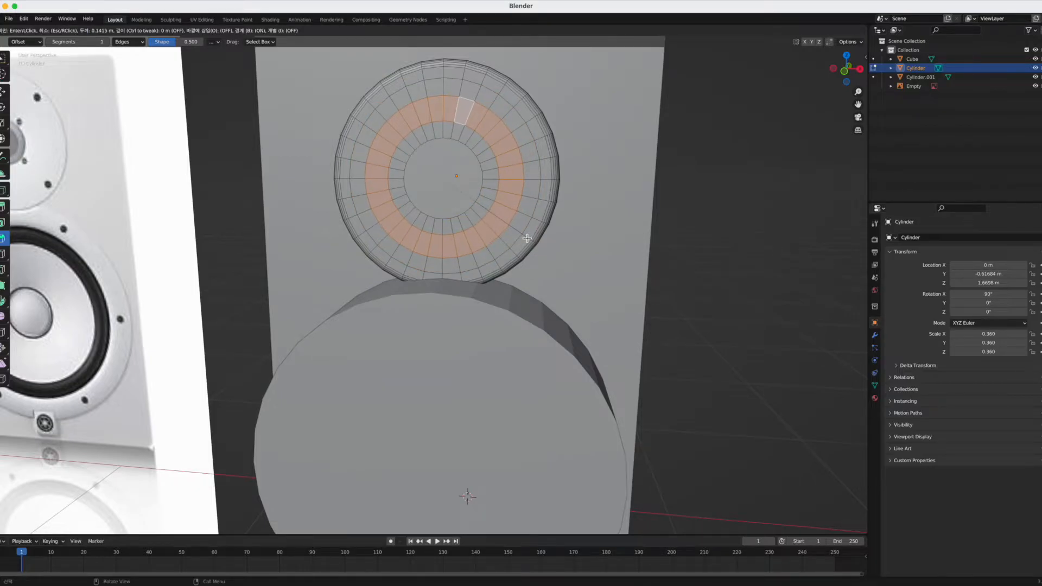
{"action": "left_click", "coordinate": [524, 236]}
{"action": "middle_click_drag", "start_coordinate": [489, 195], "coordinate": [385, 182]}
{"action": "key", "text": "Tab"}
{"action": "key", "text": "Tab"}
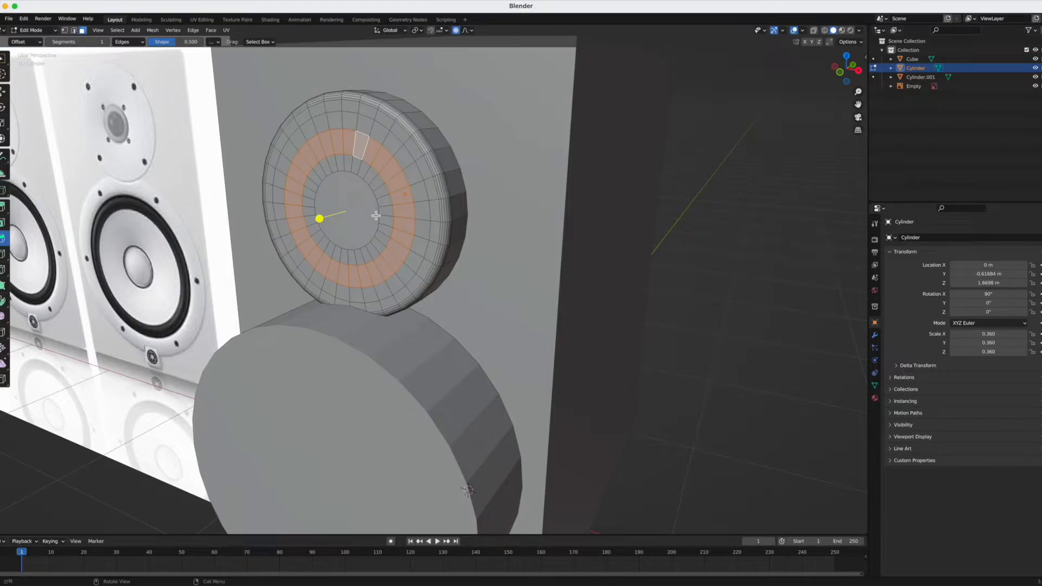
- Push the upper cylinder's centre face inward along Y by about 0.02 m, using smooth proportional editing with a size of about 0.24
{"action": "left_click", "coordinate": [375, 214]}
{"action": "left_click", "coordinate": [392, 183]}
{"action": "left_click", "coordinate": [386, 148]}
{"action": "left_click", "coordinate": [370, 158]}
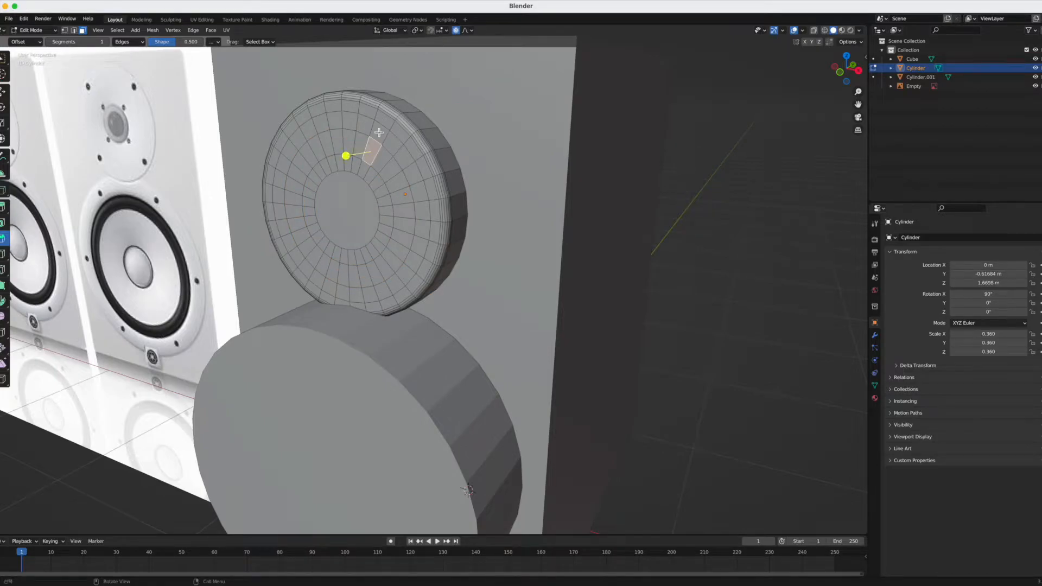
{"action": "left_click", "coordinate": [354, 213]}
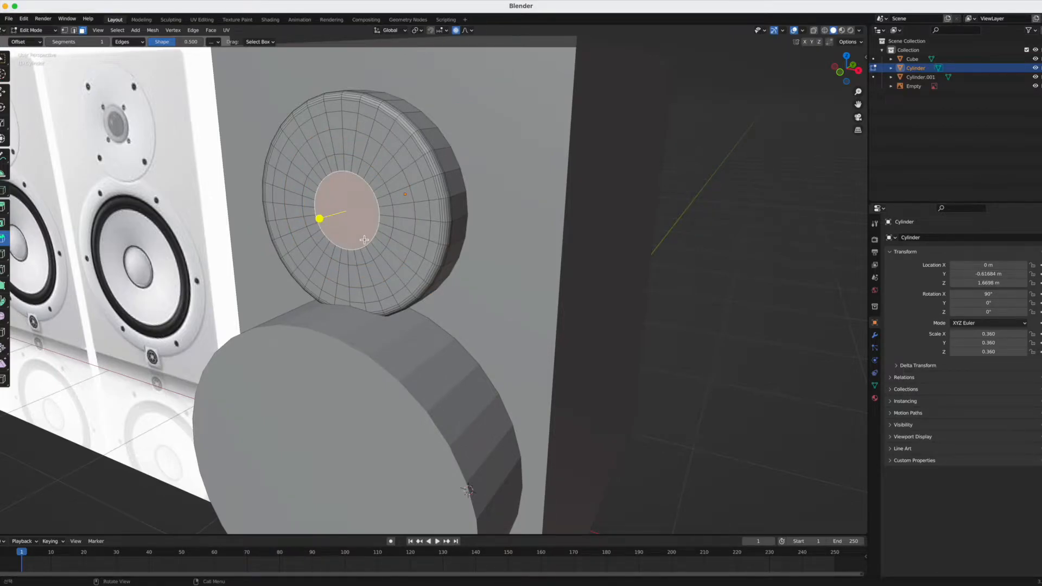
{"action": "key", "text": "g"}
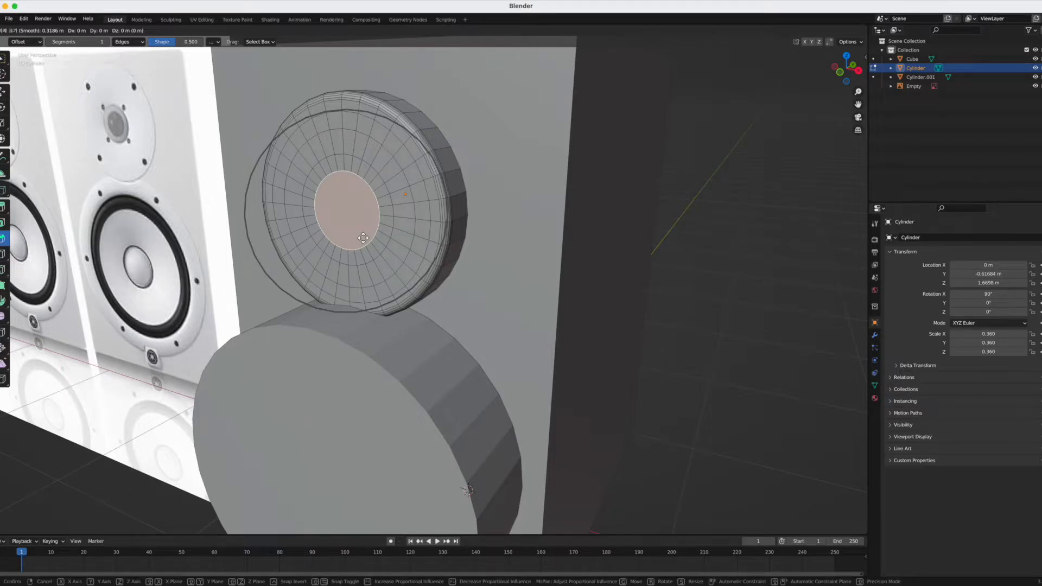
{"action": "left_click", "coordinate": [363, 238]}
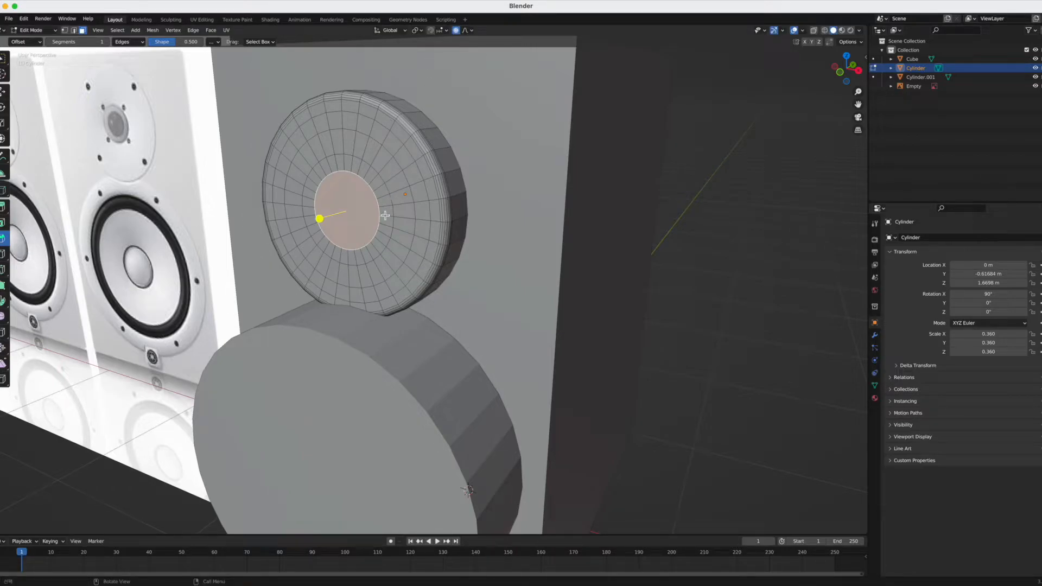
{"action": "key", "text": "g"}
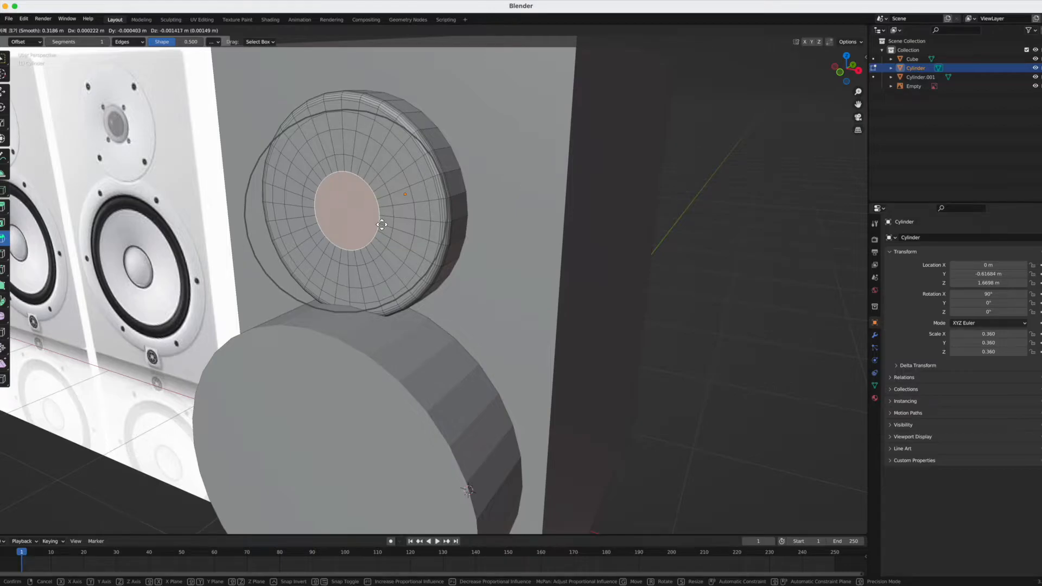
{"action": "scroll", "coordinate": [379, 222], "scroll_direction": "up", "scroll_amount": 3}
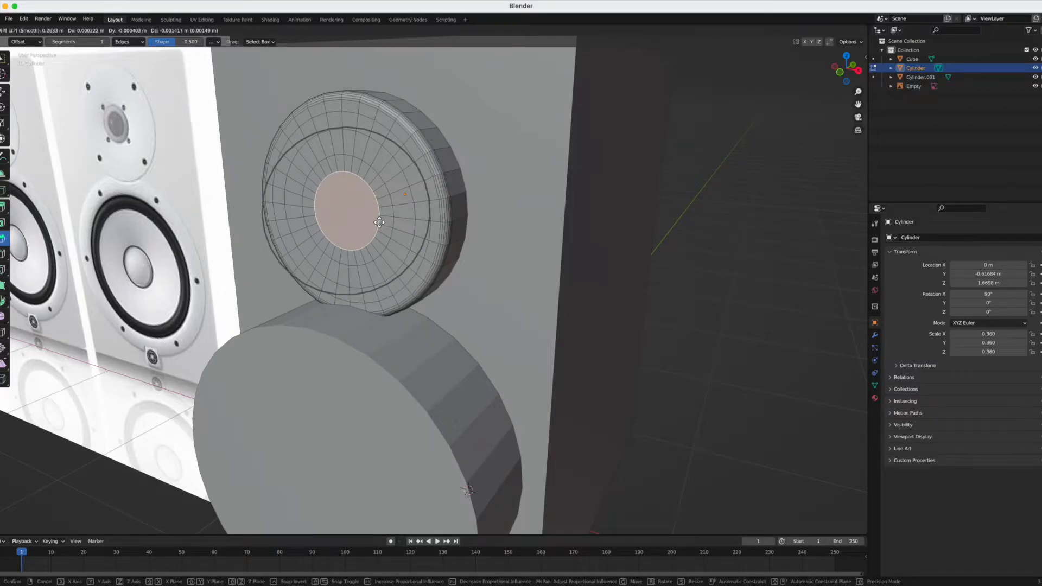
{"action": "key", "text": "y"}
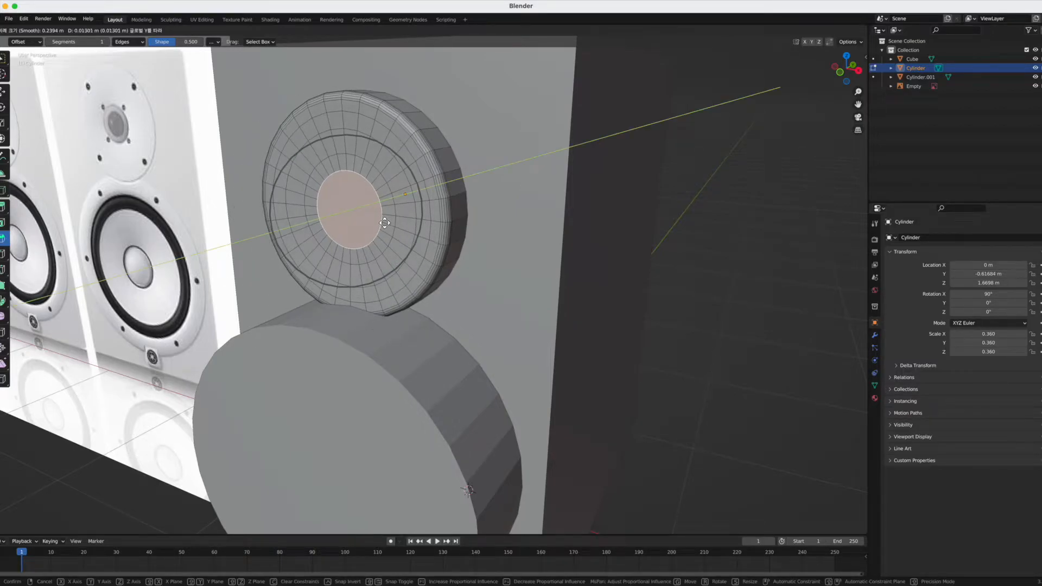
{"action": "left_click", "coordinate": [383, 221]}
- Push the upper cylinder's centre face about 0.01 m further inward along Y, keeping smooth proportional editing at size 0.239
{"action": "middle_click_drag", "start_coordinate": [386, 278], "coordinate": [349, 262]}
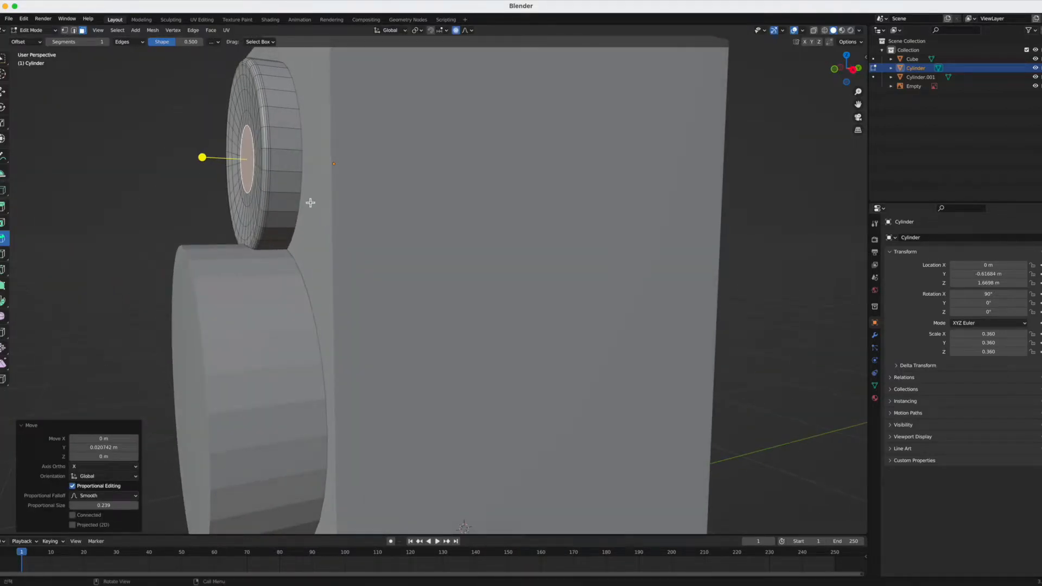
{"action": "key", "text": "g"}
{"action": "key", "text": "y"}
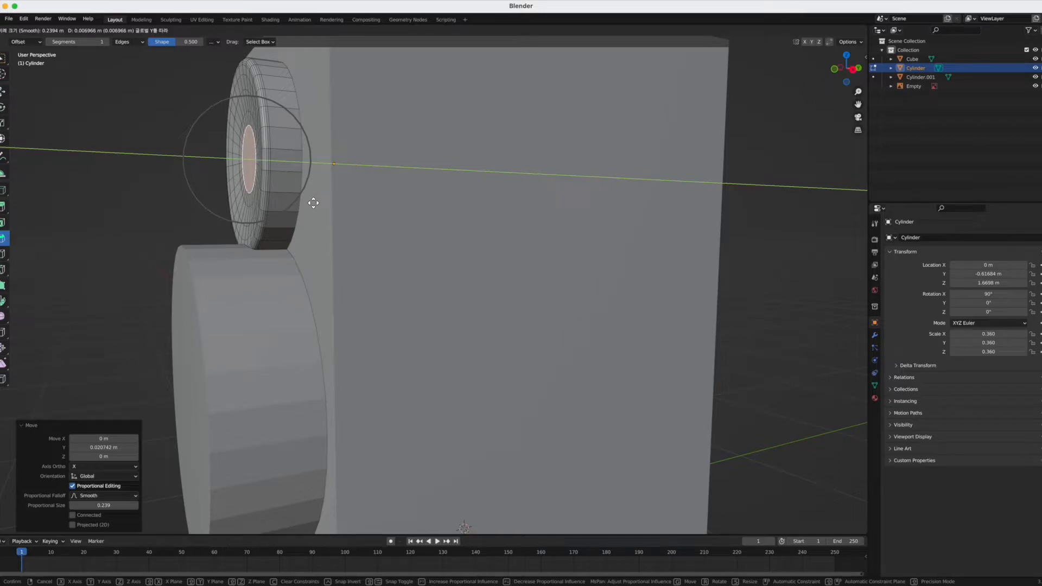
{"action": "left_click", "coordinate": [312, 201]}
{"action": "middle_click_drag", "start_coordinate": [230, 212], "coordinate": [300, 140]}
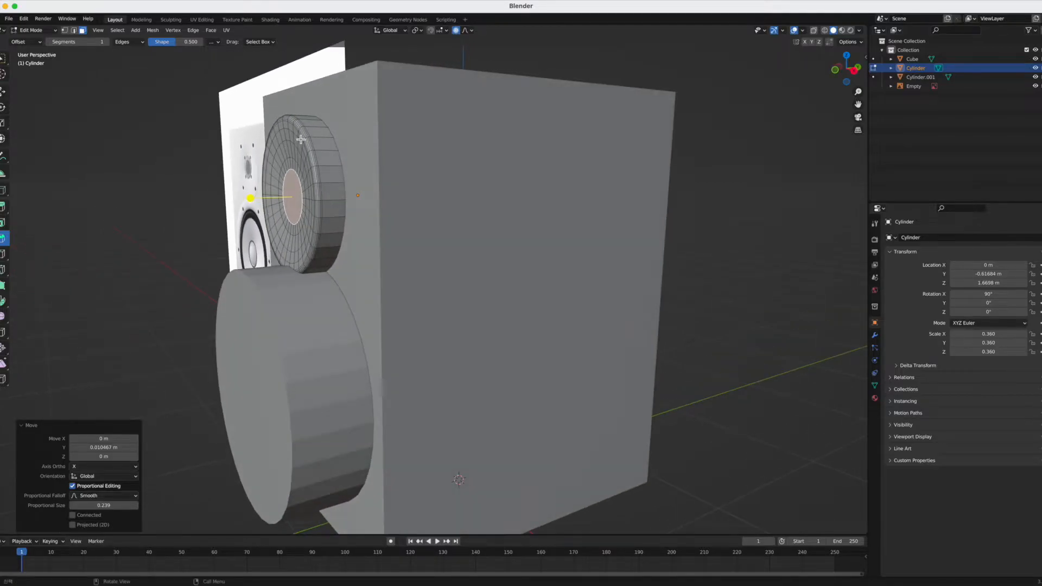
{"action": "middle_click_drag", "start_coordinate": [266, 170], "coordinate": [288, 168]}
- Return to Object Mode and move the whole upper cylinder about 0.09 m along Y into the cabinet
{"action": "key", "text": "Tab"}
{"action": "mouse_move", "coordinate": [383, 215]}
{"action": "middle_mouse_down"}
{"action": "mouse_move", "coordinate": [357, 218]}
{"action": "mouse_move", "coordinate": [367, 218]}
{"action": "middle_mouse_up"}
{"action": "key", "text": "g"}
{"action": "key", "text": "y"}
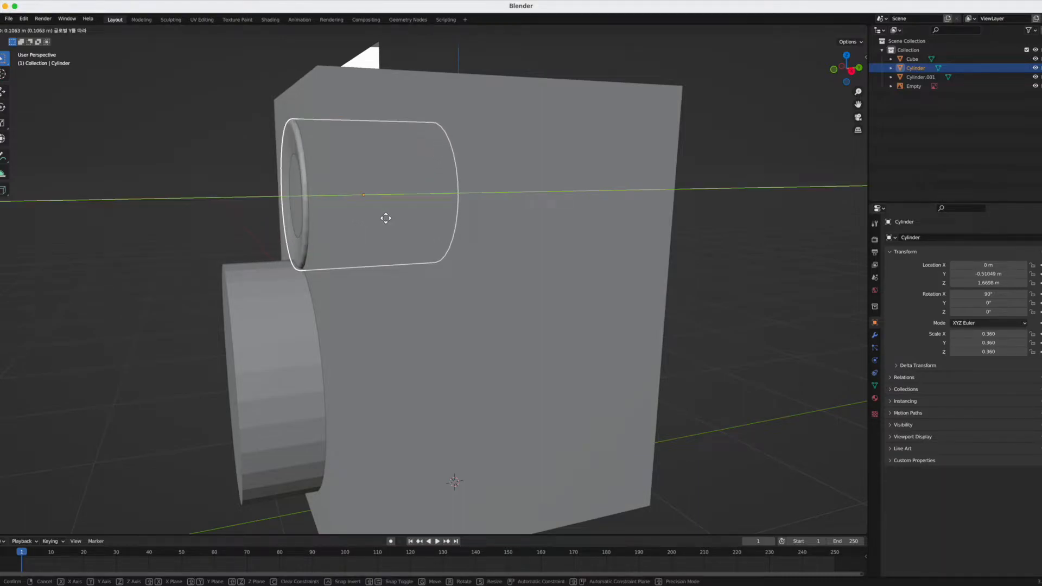
{"action": "left_click", "coordinate": [384, 217]}
{"action": "middle_click_drag", "start_coordinate": [270, 223], "coordinate": [293, 224]}
- Select the edge loop around the upper cylinder's outer rim and try scaling it with smooth proportional editing at size 0.24
{"action": "key", "text": "Tab"}
{"action": "scroll", "coordinate": [340, 171], "scroll_direction": "up", "scroll_amount": 3}
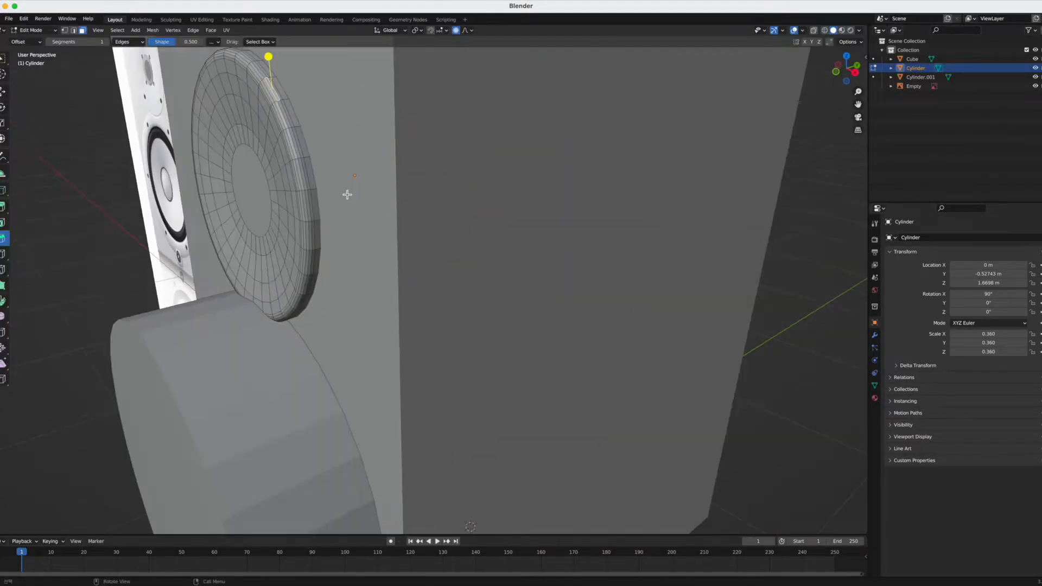
{"action": "key", "text": "2"}
{"action": "left_click", "coordinate": [292, 118], "text": "alt"}
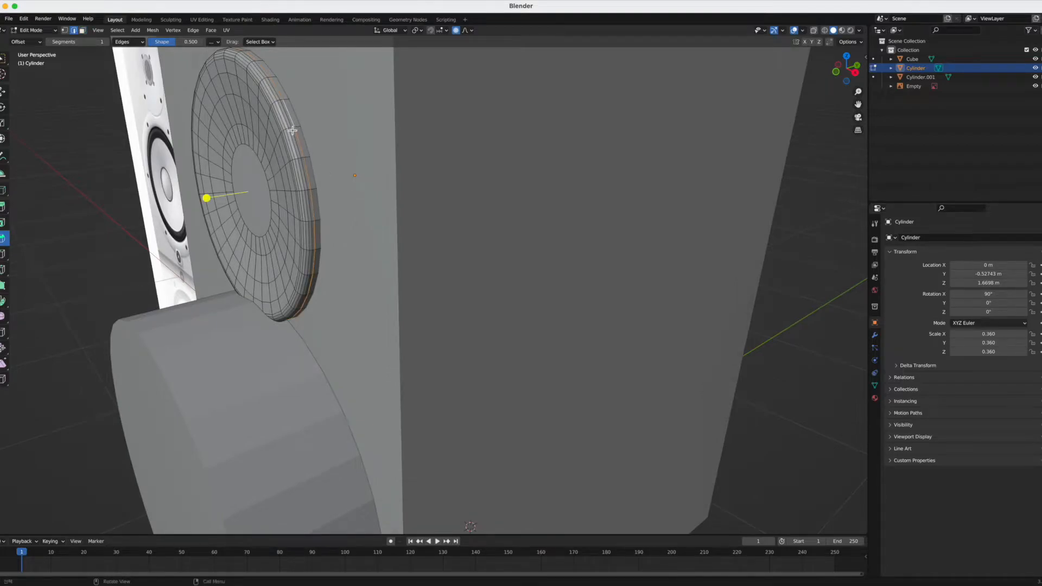
{"action": "scroll", "coordinate": [293, 132], "scroll_direction": "down", "scroll_amount": 4}
{"action": "key", "text": "s"}
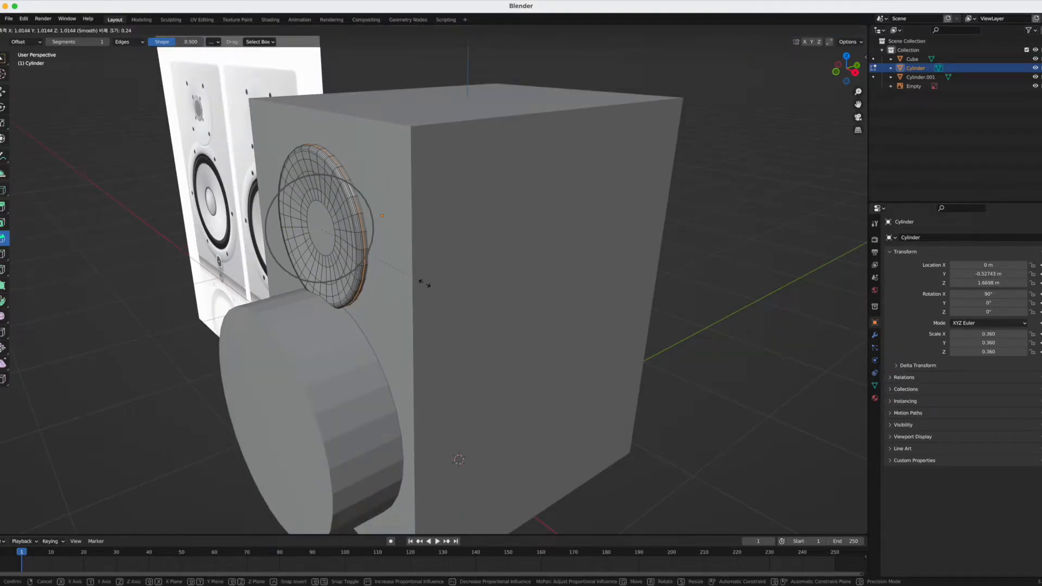
{"action": "key", "text": "Escape"}
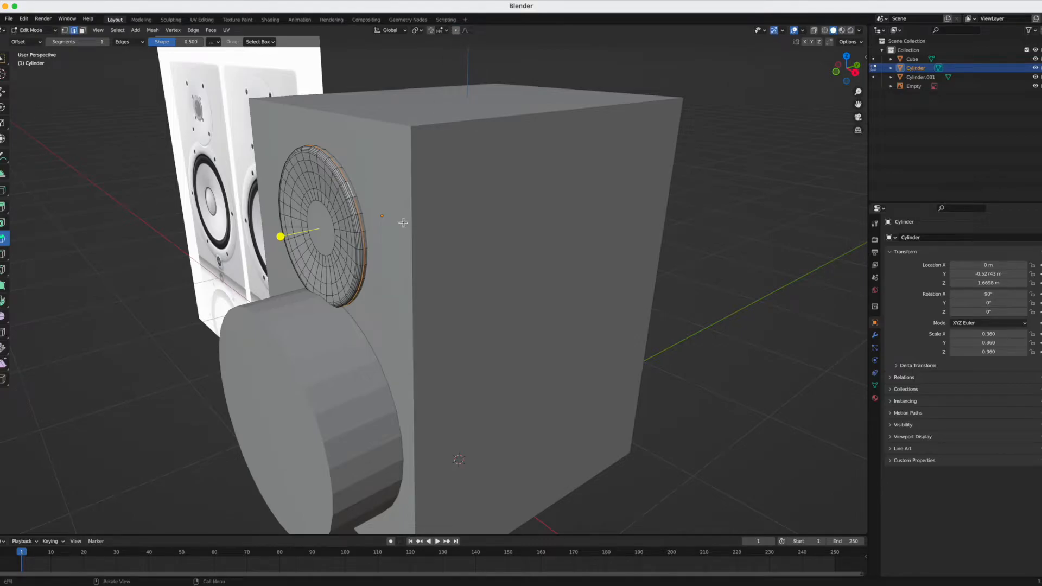
- Try scaling the upper cylinder's rim edge loop by about 1.013 with proportional editing turned off
{"action": "key", "text": "s"}
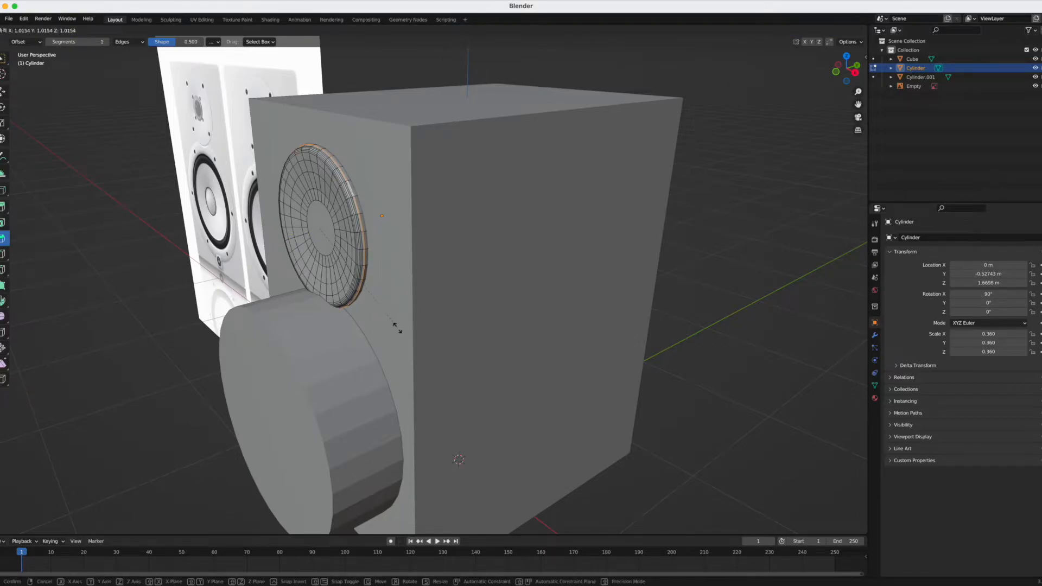
{"action": "left_click", "coordinate": [396, 328]}
{"action": "scroll", "coordinate": [304, 206], "scroll_direction": "up", "scroll_amount": 6}
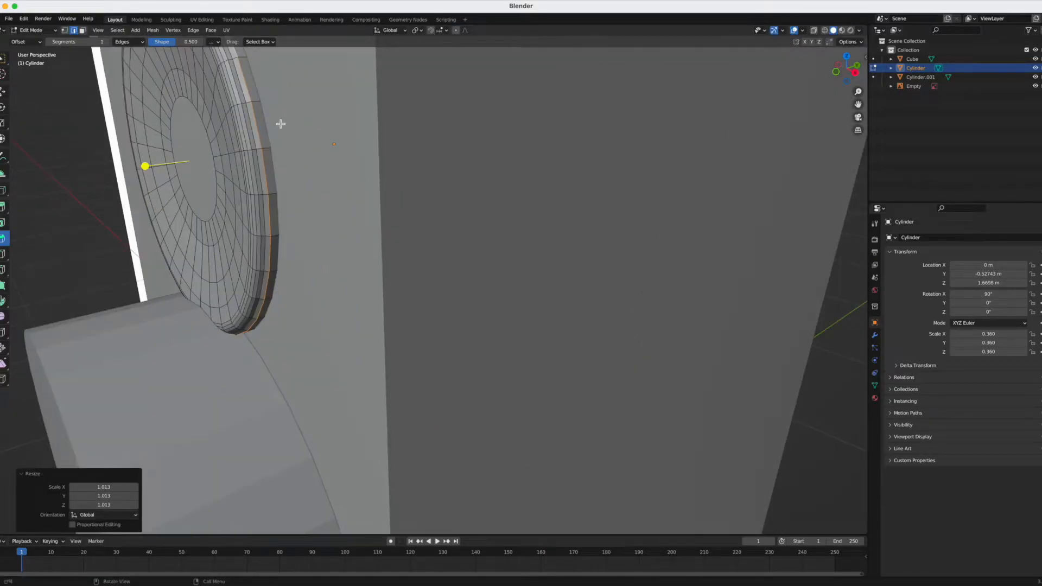
{"action": "scroll", "coordinate": [354, 281], "scroll_direction": "down", "scroll_amount": 5}
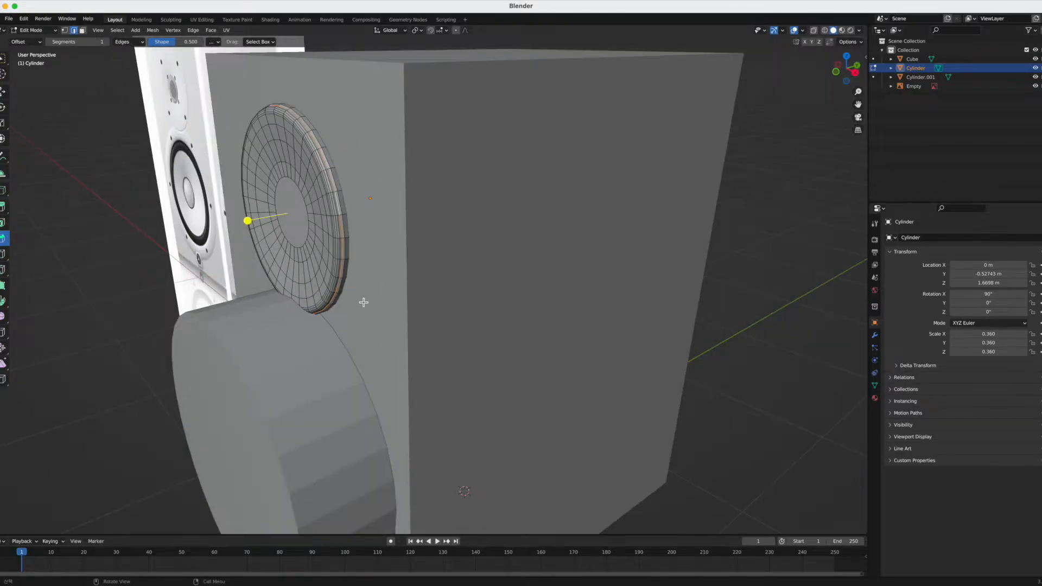
{"action": "key", "text": "s"}
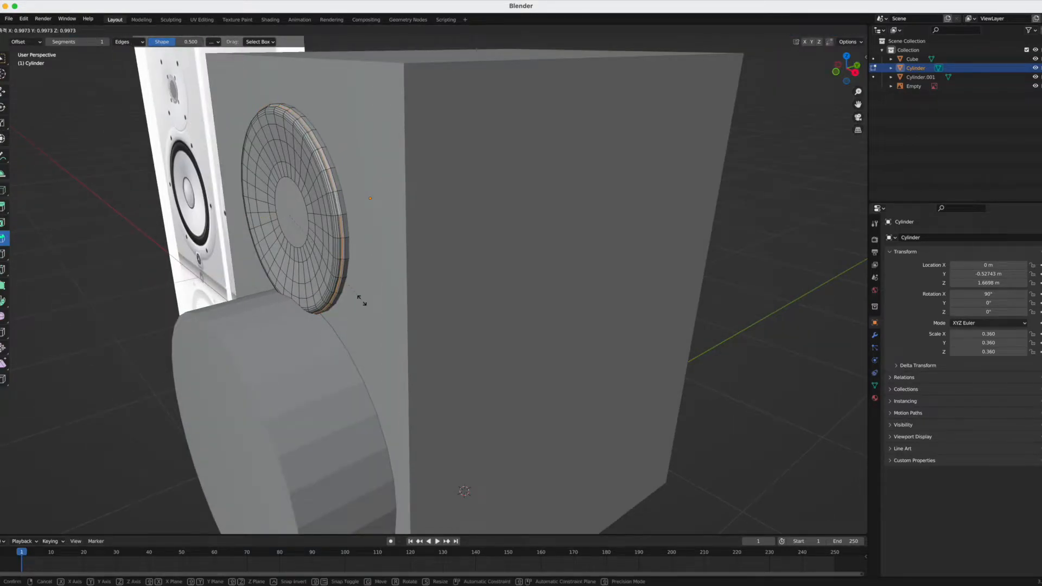
{"action": "left_click", "coordinate": [357, 287]}
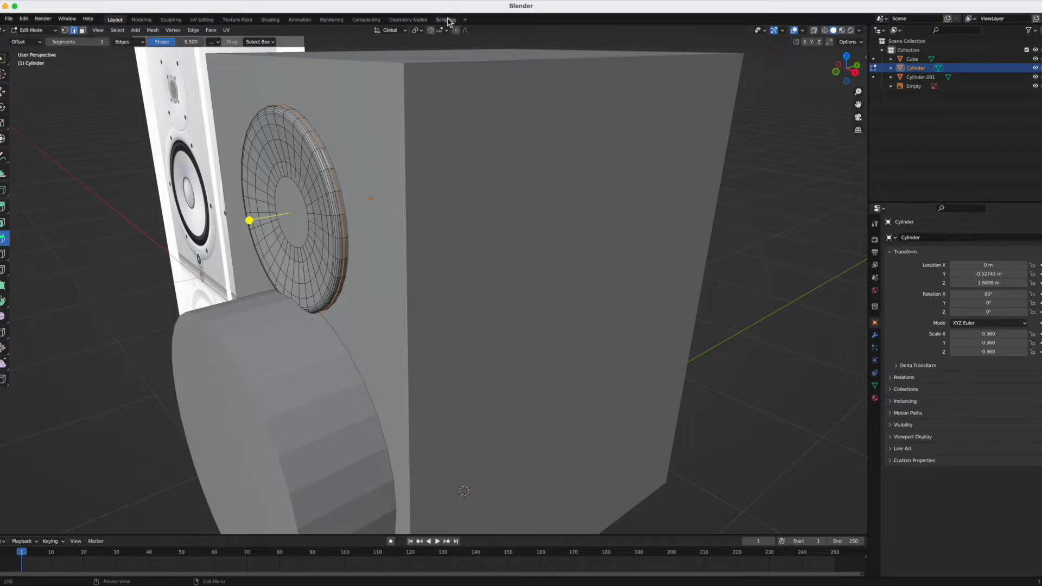
- Turn proportional editing back on and scale the rim's edge loop by about 1.04, shrinking the influence size to 0.02
{"action": "key", "text": "s"}
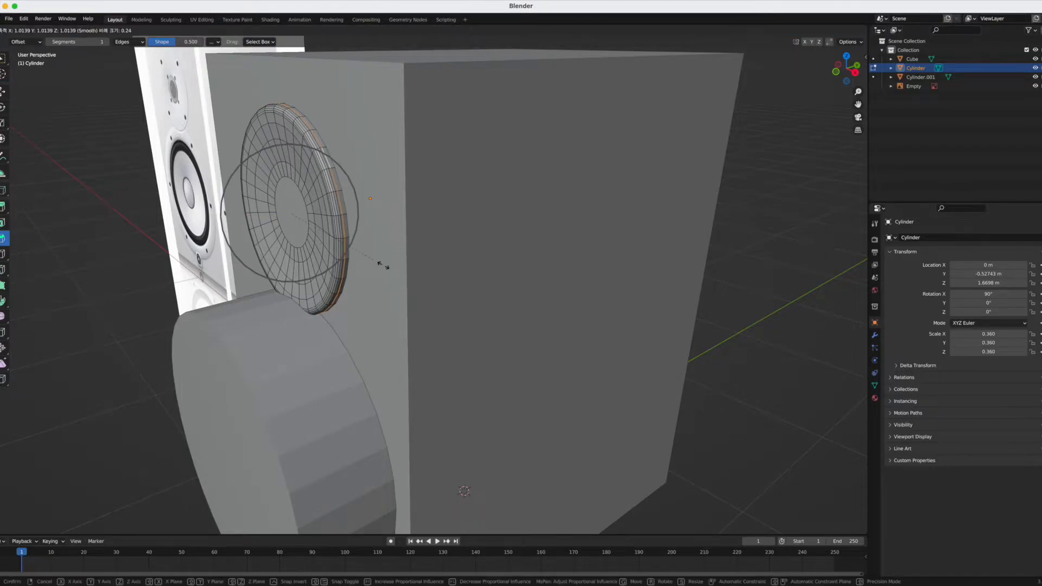
{"action": "scroll", "coordinate": [384, 265], "scroll_direction": "up", "scroll_amount": 7}
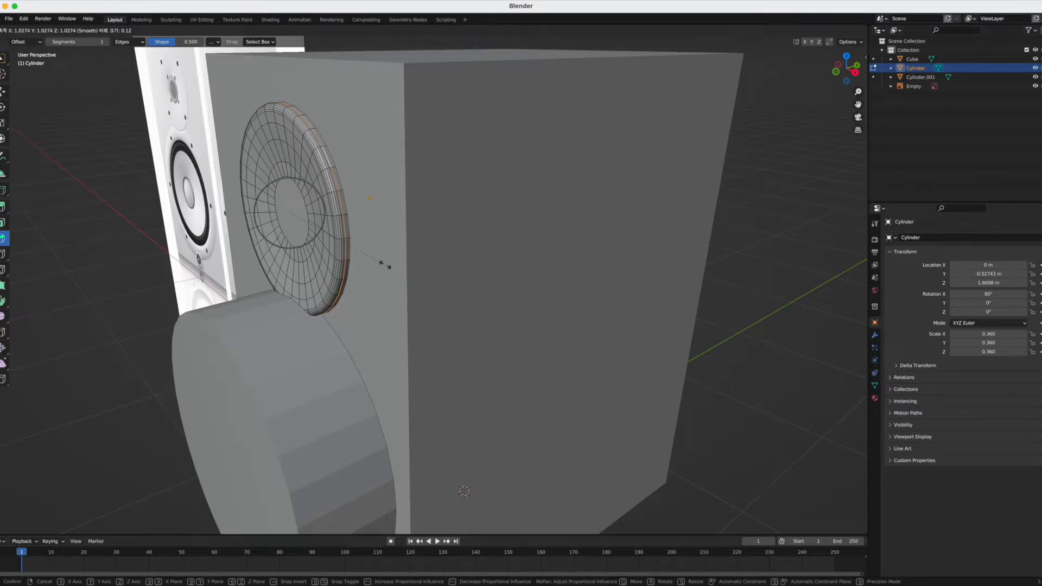
{"action": "scroll", "coordinate": [384, 264], "scroll_direction": "up", "scroll_amount": 4}
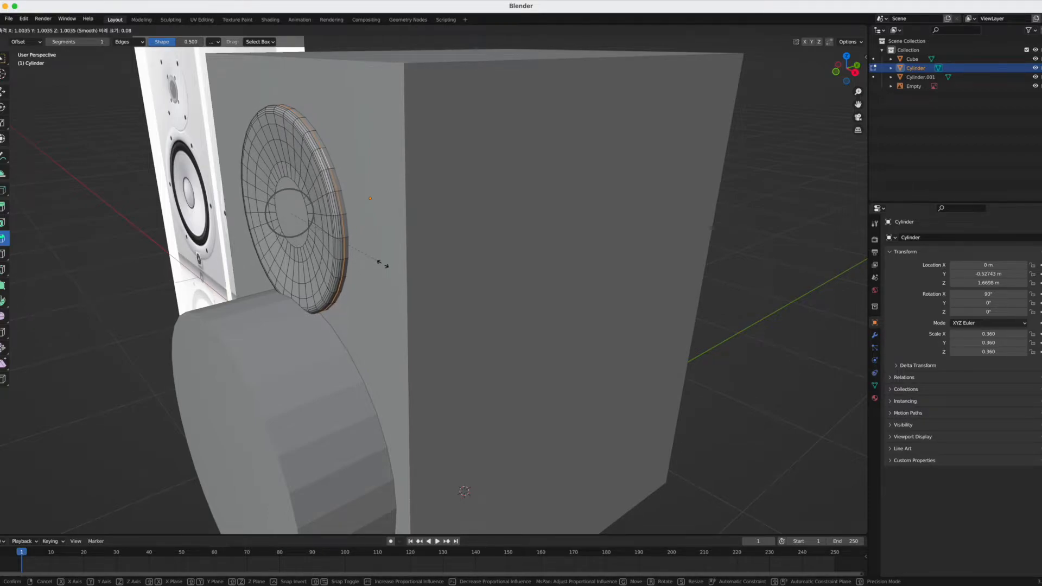
{"action": "scroll", "coordinate": [385, 265], "scroll_direction": "up", "scroll_amount": 5}
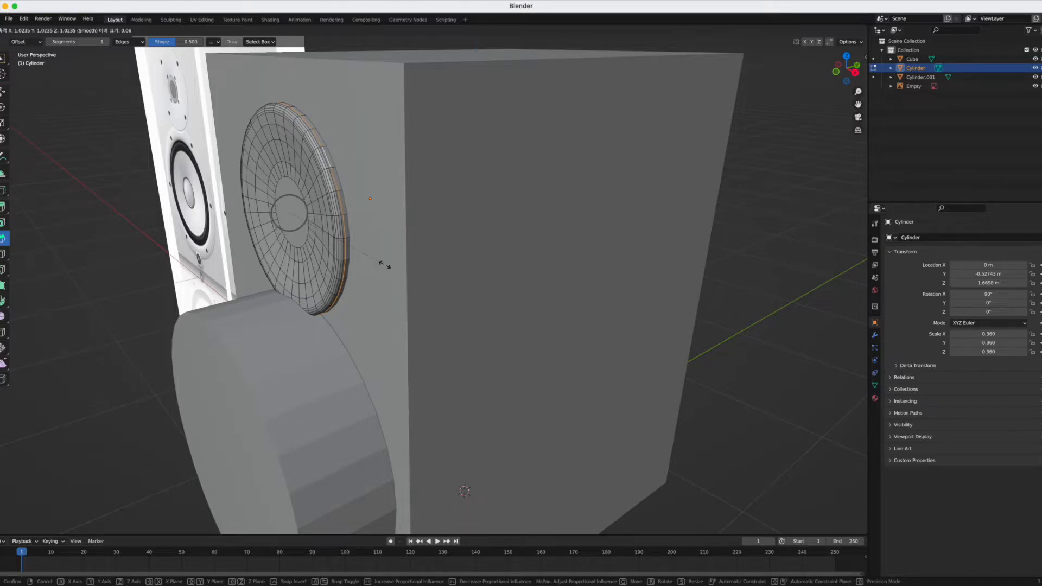
{"action": "scroll", "coordinate": [385, 265], "scroll_direction": "up", "scroll_amount": 2}
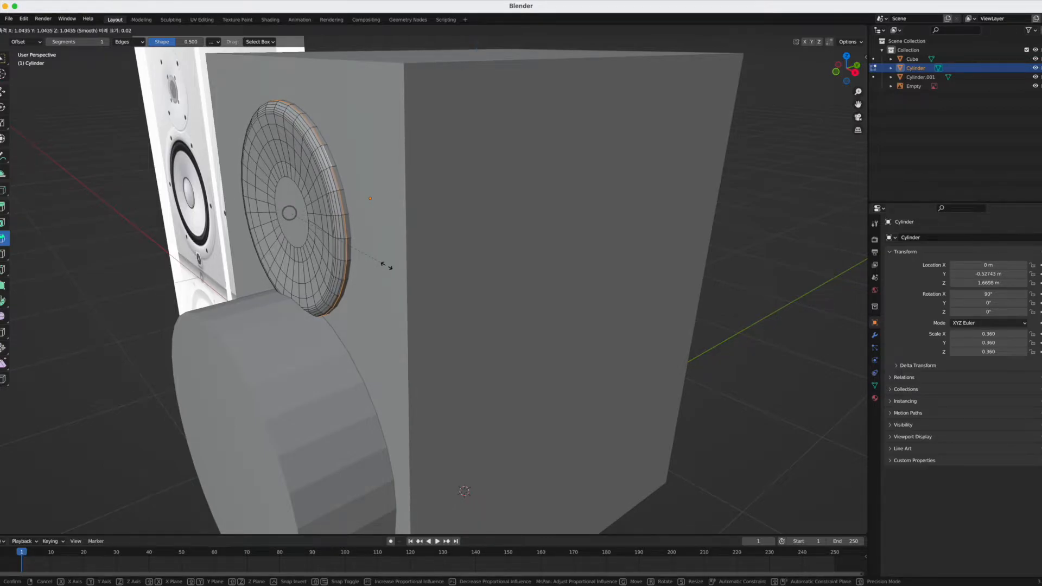
{"action": "left_click", "coordinate": [387, 265]}
- Return to Object Mode and move the upper cylinder along Y by about 0.004 m
{"action": "scroll", "coordinate": [350, 259], "scroll_direction": "down", "scroll_amount": 3}
{"action": "middle_click_drag", "start_coordinate": [265, 242], "coordinate": [264, 203]}
{"action": "key", "text": "Tab"}
{"action": "middle_click_drag", "start_coordinate": [325, 214], "coordinate": [369, 237]}
{"action": "key", "text": "g"}
{"action": "key", "text": "z"}
{"action": "key", "text": "y"}
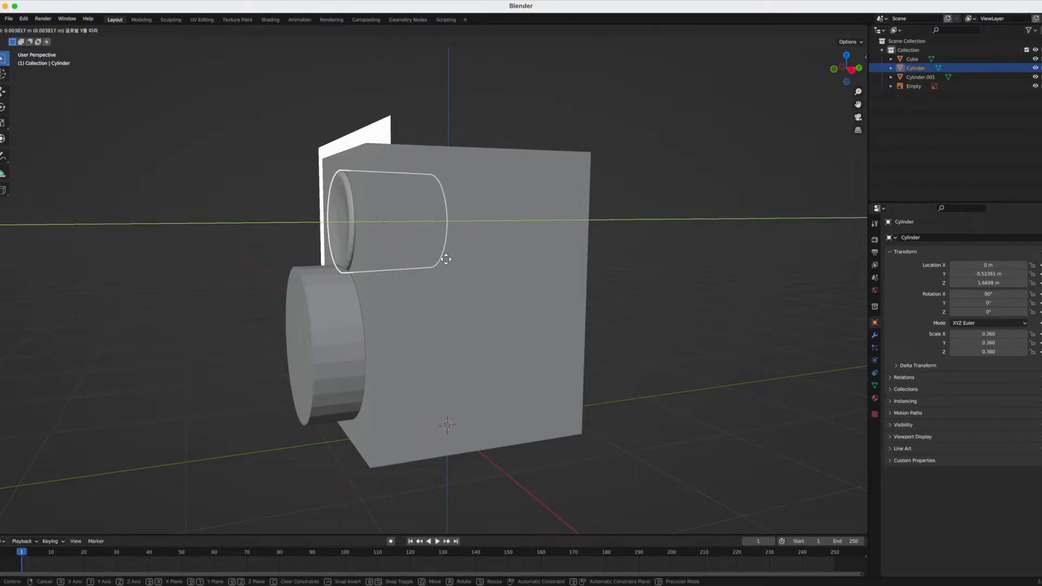
{"action": "left_click", "coordinate": [444, 262]}
- Scale the upper cylinder along Y by about 0.923 and move it about -0.03 m along Y
{"action": "key", "text": "s"}
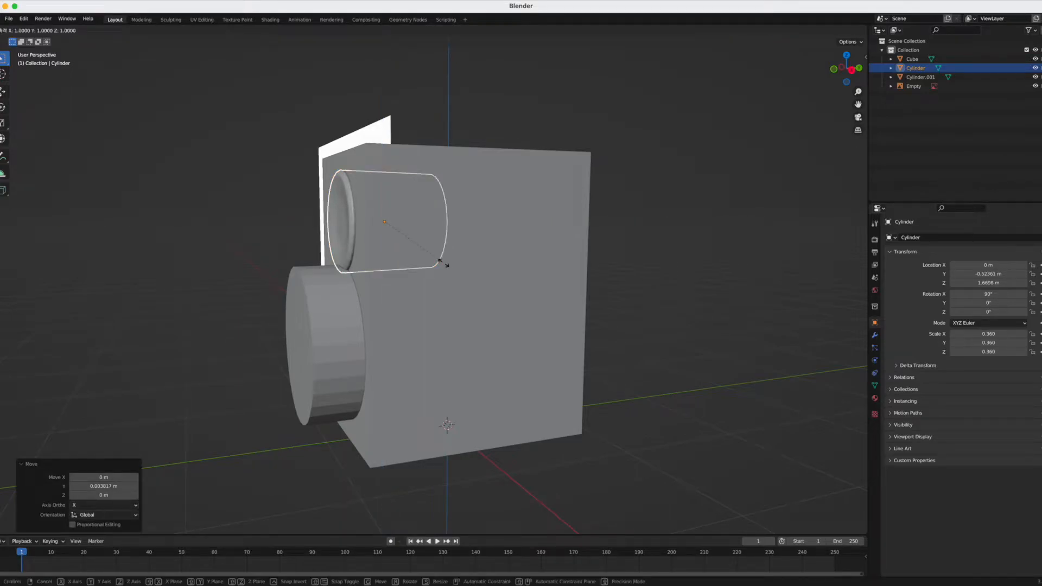
{"action": "key", "text": "y"}
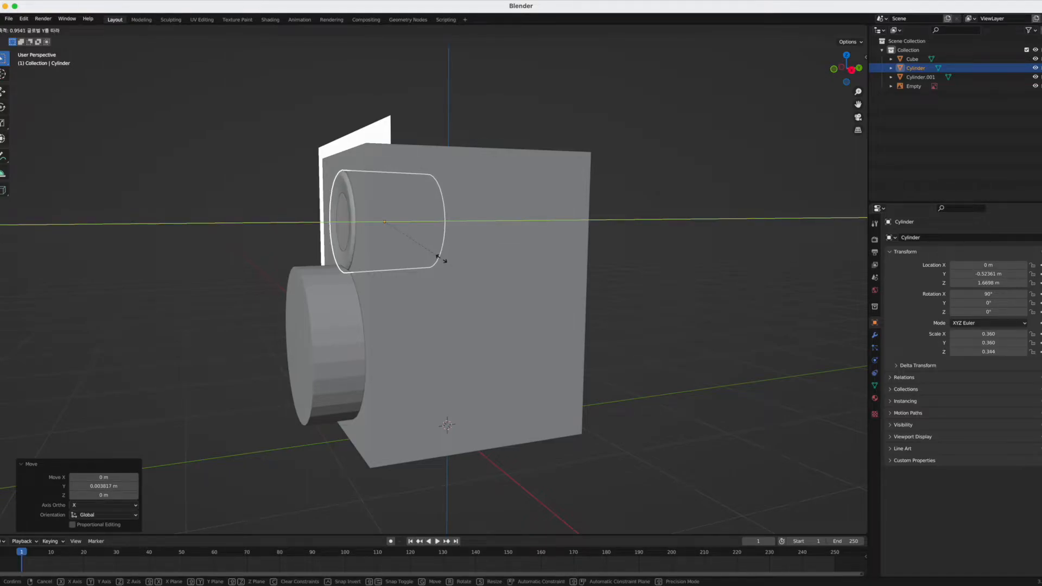
{"action": "left_click", "coordinate": [441, 262]}
{"action": "key", "text": "g"}
{"action": "key", "text": "y"}
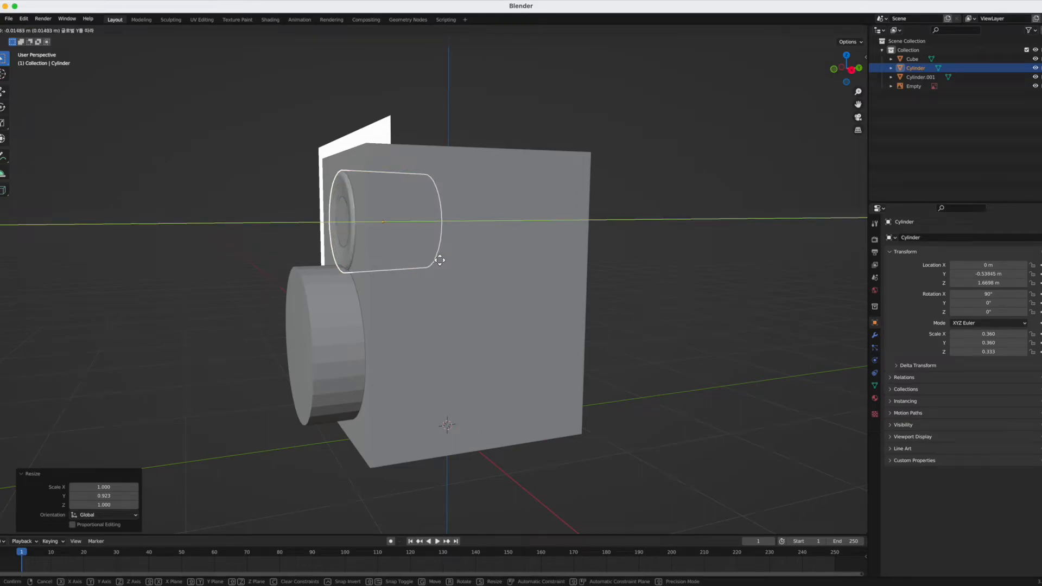
{"action": "left_click", "coordinate": [438, 260]}
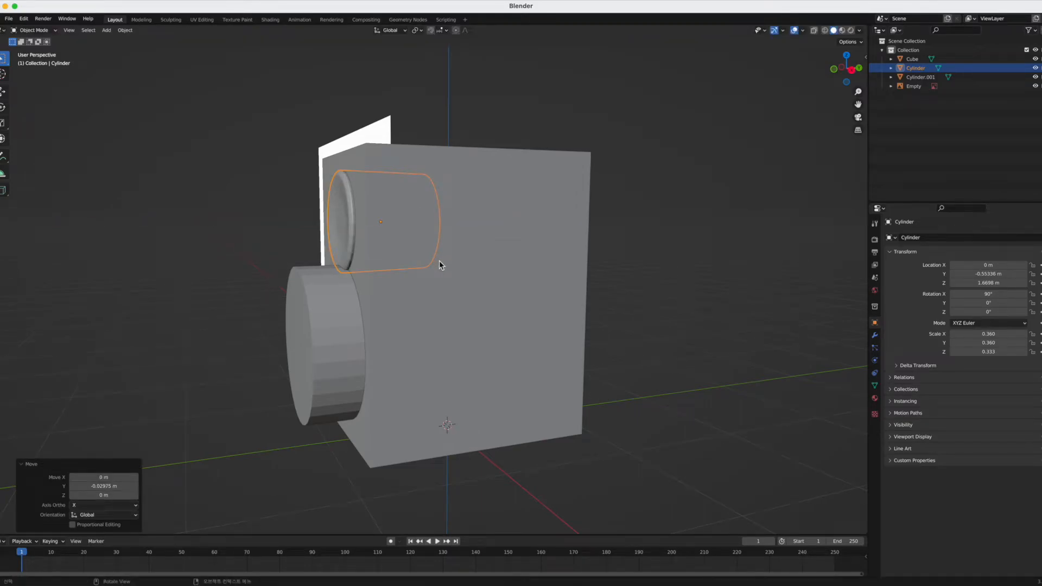
- Scale the upper cylinder along Y by about 0.951 and move it about -0.097 m along Y
{"action": "key", "text": "s"}
{"action": "key", "text": "y"}
{"action": "left_click", "coordinate": [435, 259]}
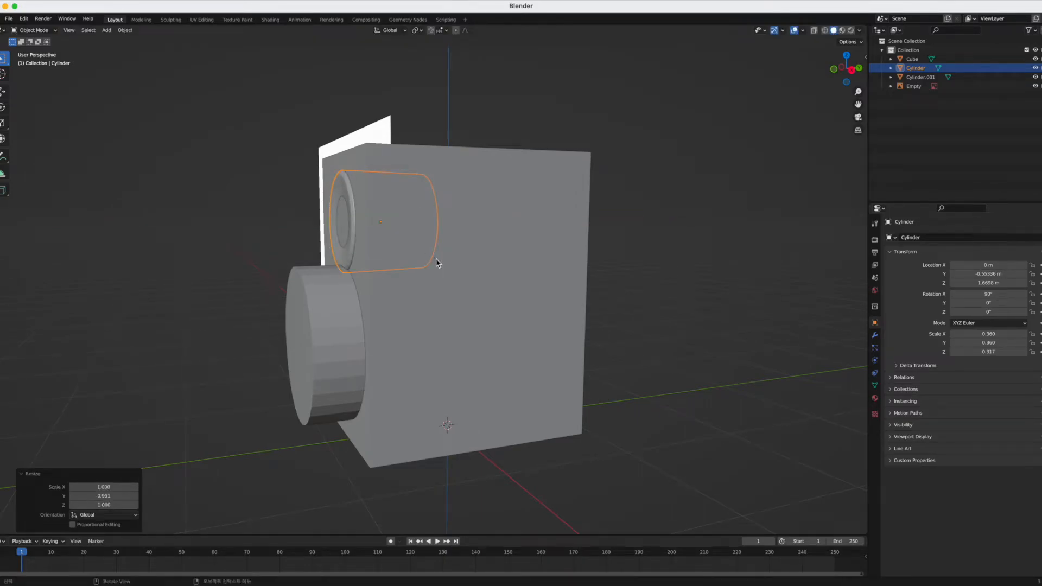
{"action": "key", "text": "g"}
{"action": "key", "text": "y"}
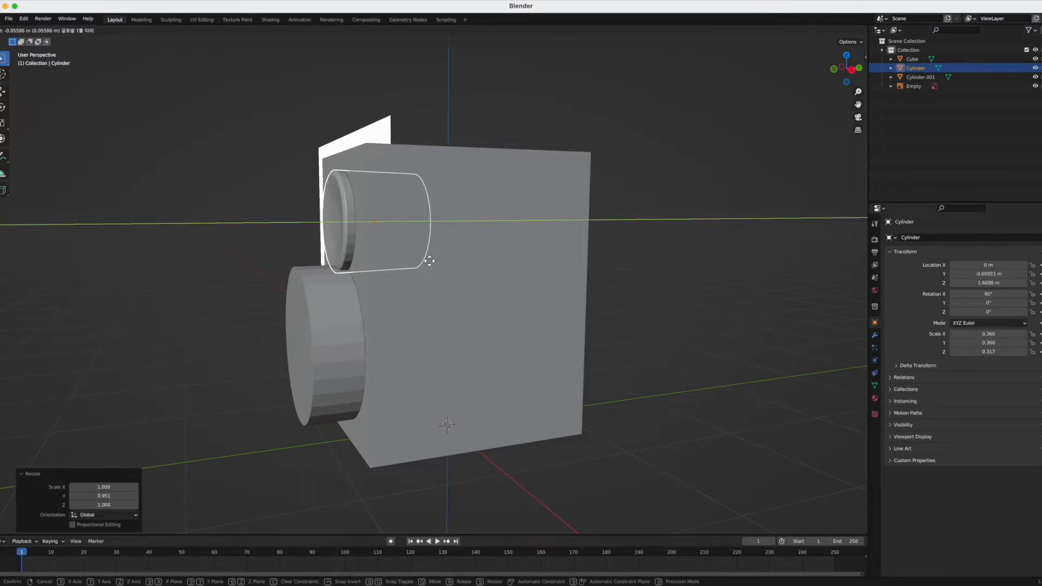
{"action": "left_click", "coordinate": [441, 265]}
- Shorten the upper cylinder by scaling it along Y by about 0.801
{"action": "key", "text": "s"}
{"action": "key", "text": "y"}
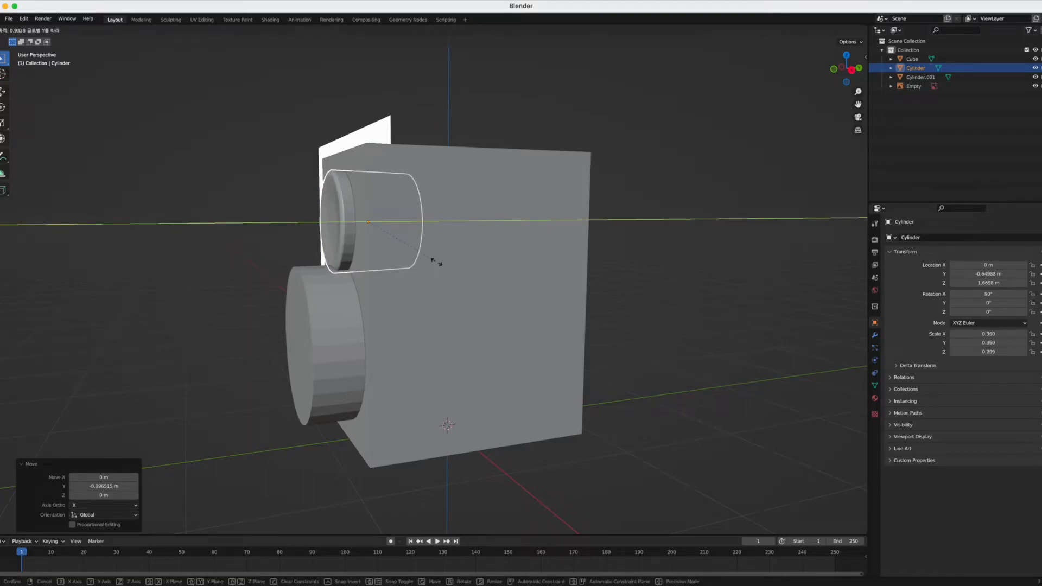
{"action": "left_click", "coordinate": [427, 259]}
- Apply Shade Smooth to the upper cylinder
{"action": "middle_click_drag", "start_coordinate": [324, 266], "coordinate": [360, 214]}
{"action": "scroll", "coordinate": [369, 263], "scroll_direction": "up", "scroll_amount": 3}
{"action": "right_click", "coordinate": [354, 180]}
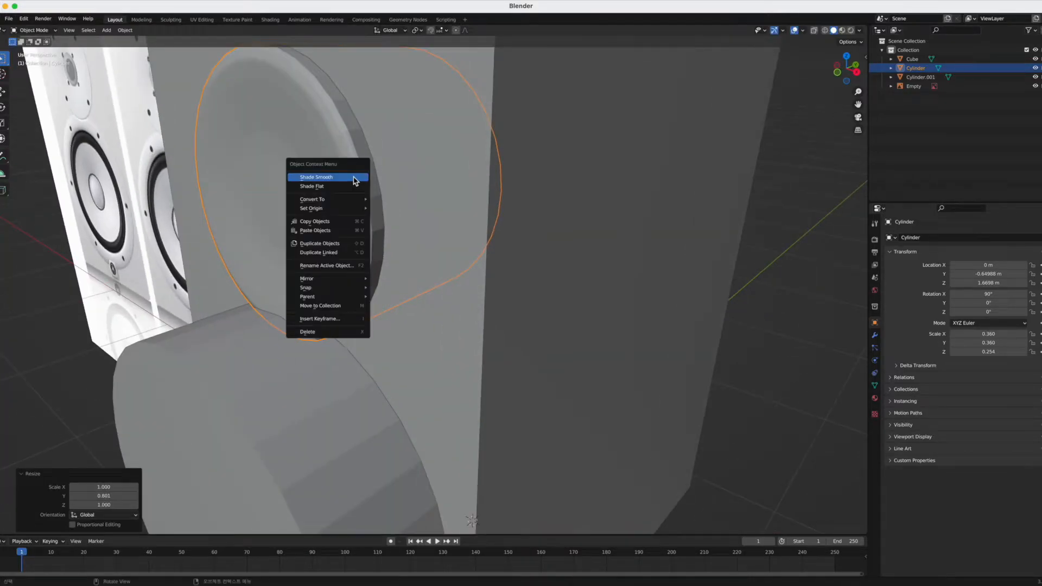
{"action": "left_click", "coordinate": [353, 177]}
{"action": "scroll", "coordinate": [353, 177], "scroll_direction": "down", "scroll_amount": 3}
{"action": "mouse_move", "coordinate": [353, 181]}
{"action": "middle_mouse_down"}
{"action": "mouse_move", "coordinate": [381, 164]}
{"action": "mouse_move", "coordinate": [350, 172]}
{"action": "middle_mouse_up"}
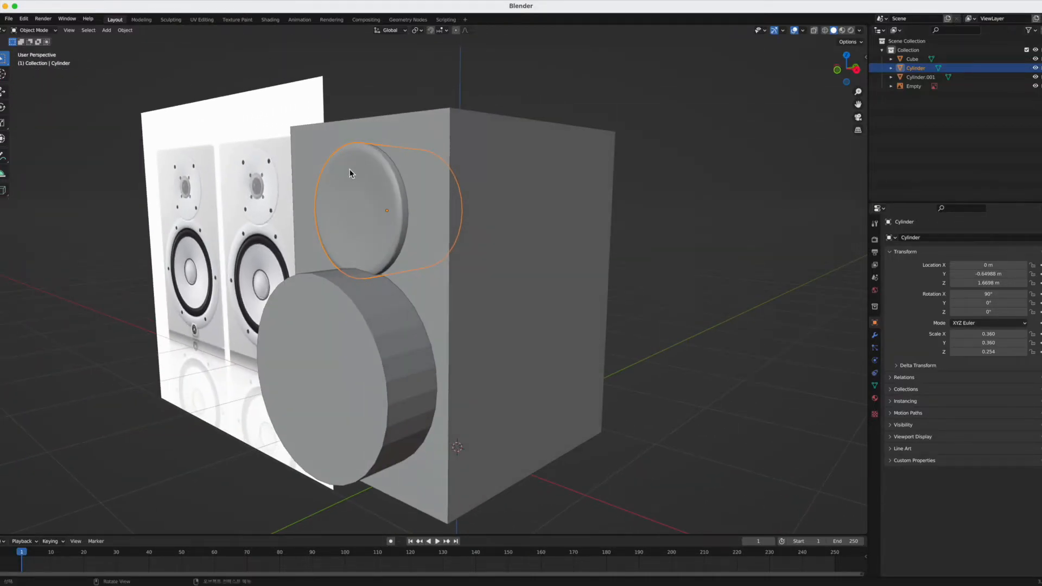
- Sink the smooth-shaded upper cylinder about 0.029 m along Y into the cabinet front
{"action": "middle_click_drag", "start_coordinate": [485, 260], "coordinate": [472, 259]}
{"action": "key", "text": "g"}
{"action": "key", "text": "y"}
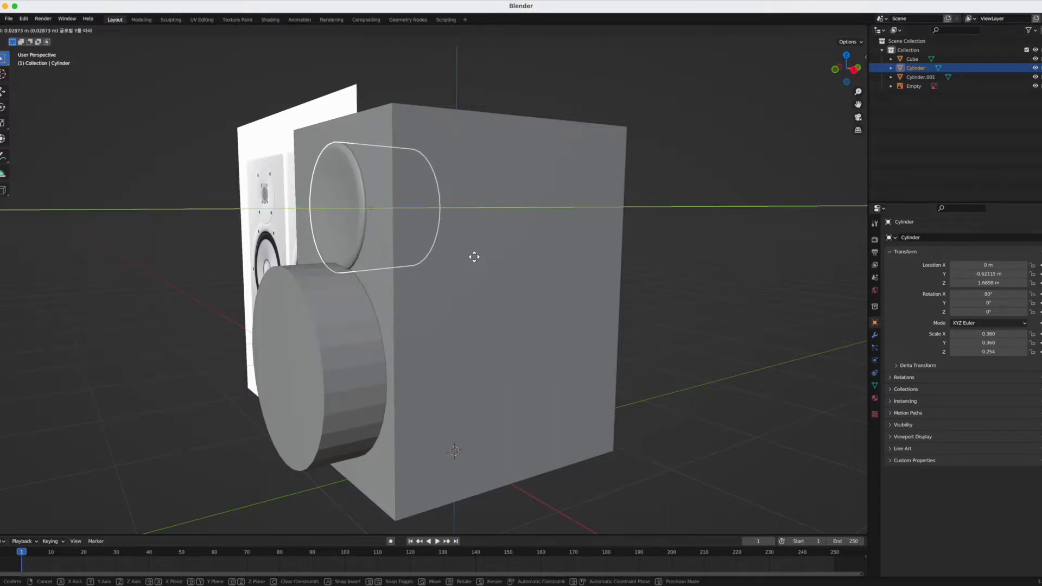
{"action": "left_click", "coordinate": [472, 254]}
{"action": "middle_click_drag", "start_coordinate": [471, 254], "coordinate": [626, 268]}
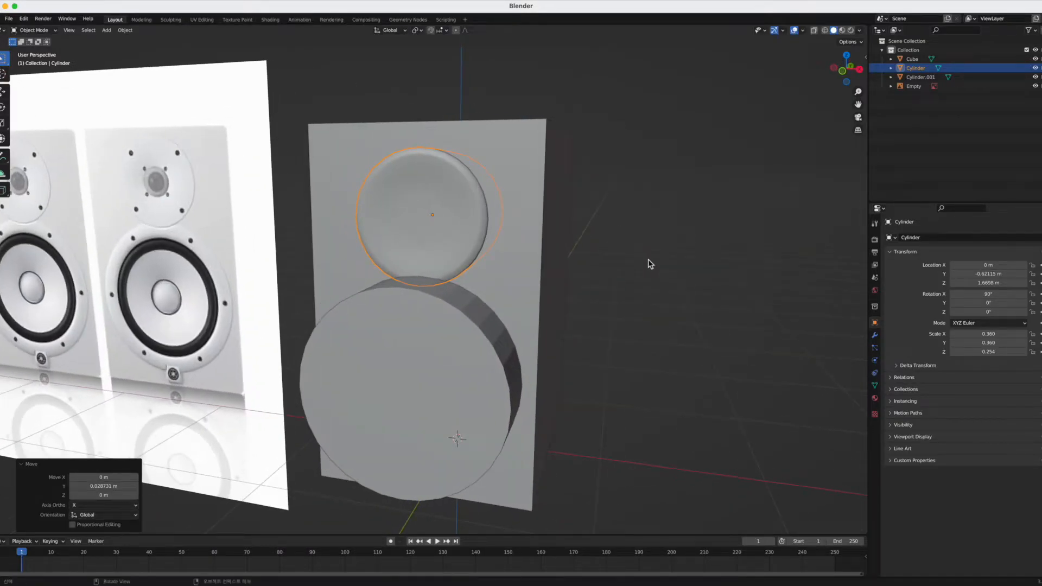
- Select the lower cylinder's front edge loop in Edit Mode and bevel it with 4 segments
{"action": "middle_click_drag", "start_coordinate": [491, 283], "coordinate": [482, 332]}
{"action": "left_click", "coordinate": [477, 325]}
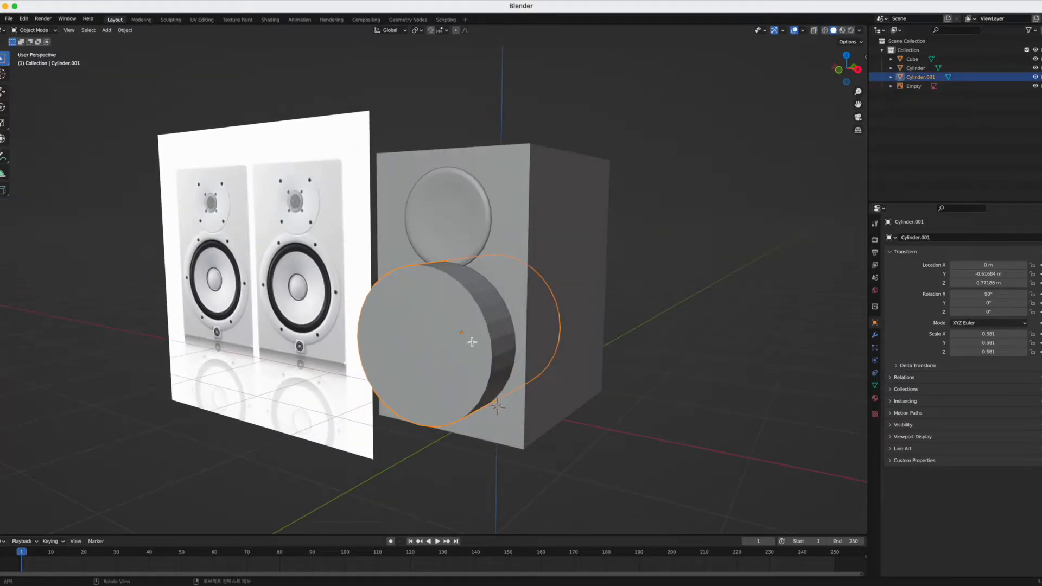
{"action": "key", "text": "Tab"}
{"action": "scroll", "coordinate": [468, 357], "scroll_direction": "up", "scroll_amount": 2}
{"action": "key", "text": "2"}
{"action": "left_click", "coordinate": [476, 268]}
{"action": "left_click", "coordinate": [470, 275], "text": "alt"}
{"action": "key", "text": "ctrl+b"}
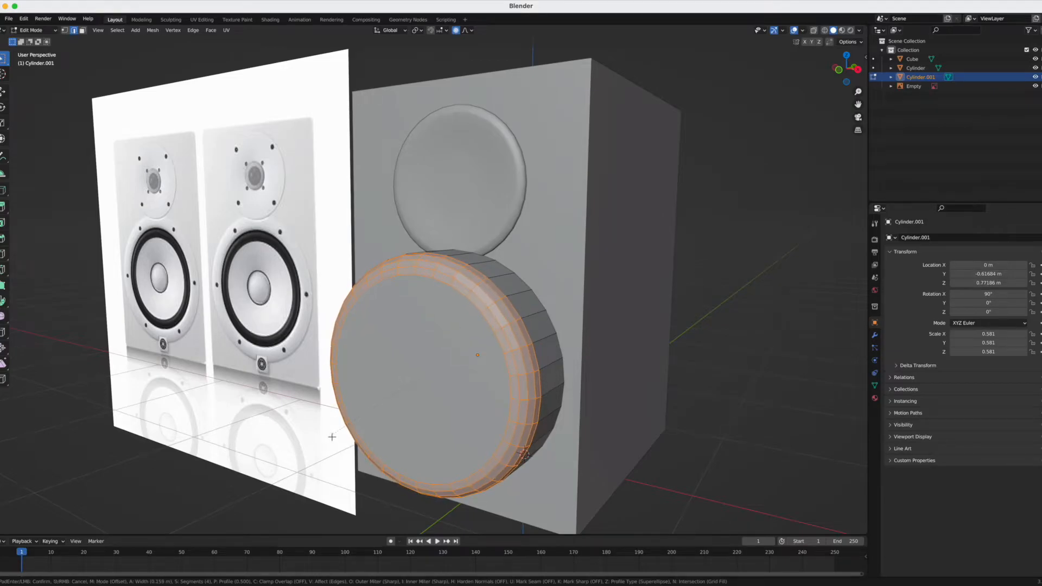
{"action": "left_click", "coordinate": [333, 436]}
- Redo the bevel on the lower cylinder's front edge with a width of about 0.215 m and 6 segments
{"action": "mouse_move", "coordinate": [400, 384]}
{"action": "middle_mouse_down", "text": "alt"}
{"action": "mouse_move", "coordinate": [434, 378]}
{"action": "mouse_move", "coordinate": [400, 377]}
{"action": "middle_mouse_up", "text": "alt"}
{"action": "key", "text": "ctrl+b"}
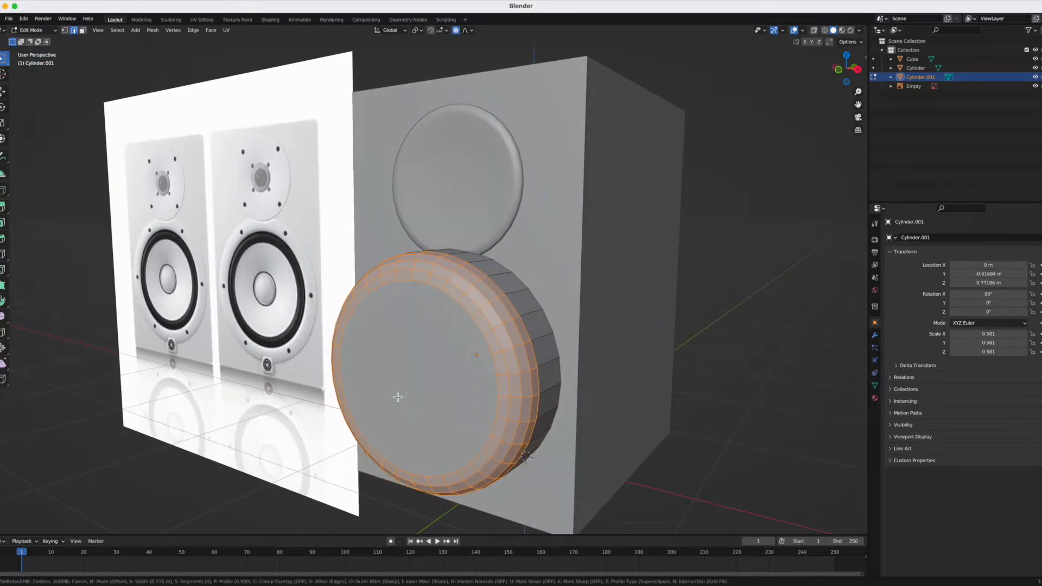
{"action": "left_click", "coordinate": [396, 395]}
{"action": "middle_click_drag", "start_coordinate": [412, 393], "coordinate": [429, 390]}
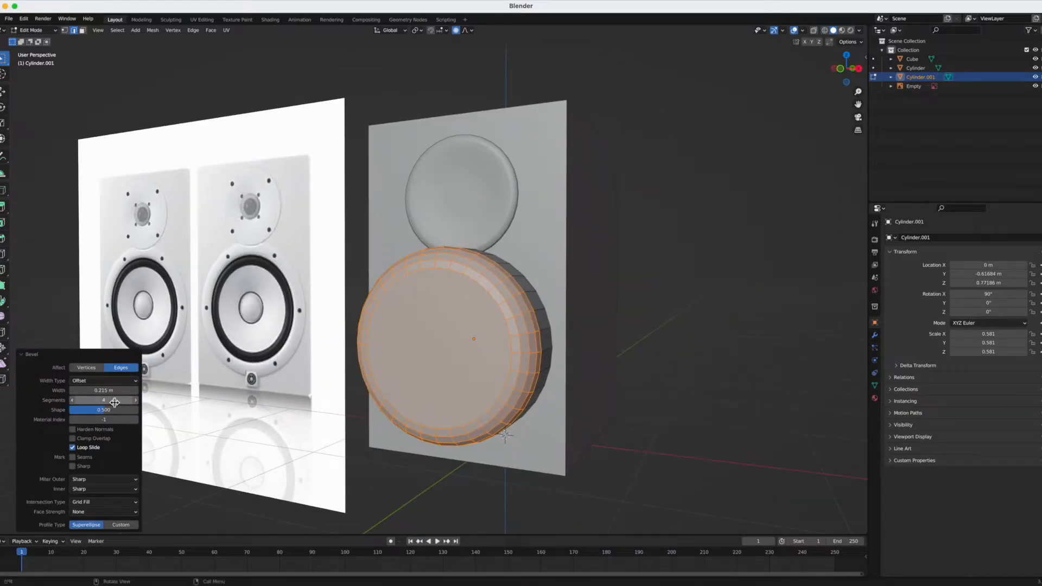
{"action": "left_click", "coordinate": [135, 400]}
{"action": "left_click", "coordinate": [135, 400]}
{"action": "mouse_move", "coordinate": [379, 348]}
{"action": "middle_mouse_down"}
{"action": "mouse_move", "coordinate": [404, 338]}
{"action": "mouse_move", "coordinate": [371, 350]}
{"action": "middle_mouse_up"}
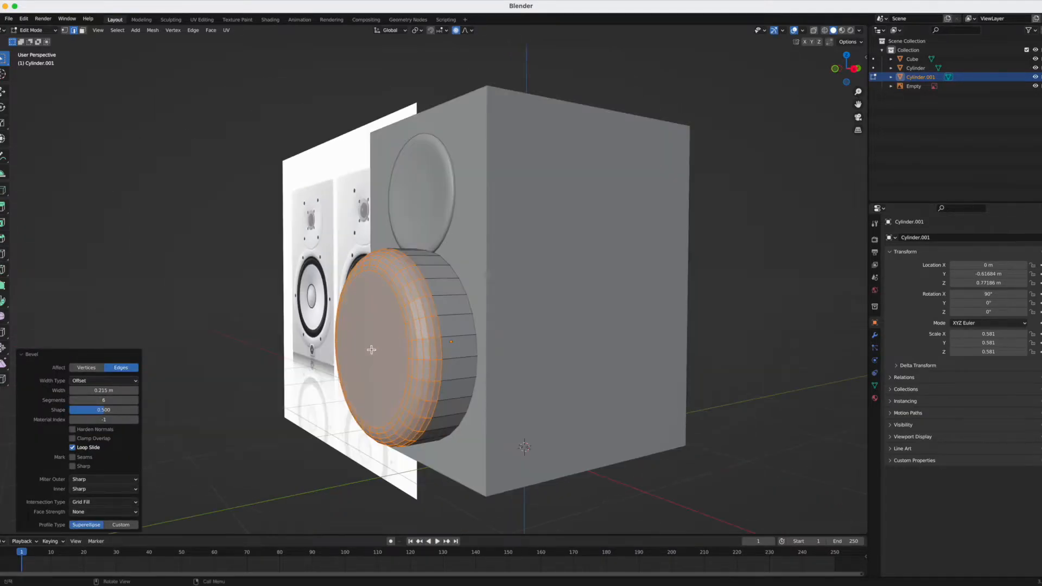
- Adjust the bevel on the lower cylinder's front edge to a width of 0.175 m and 9 segments
{"action": "left_click", "coordinate": [135, 400]}
{"action": "middle_click_drag", "start_coordinate": [235, 356], "coordinate": [90, 369]}
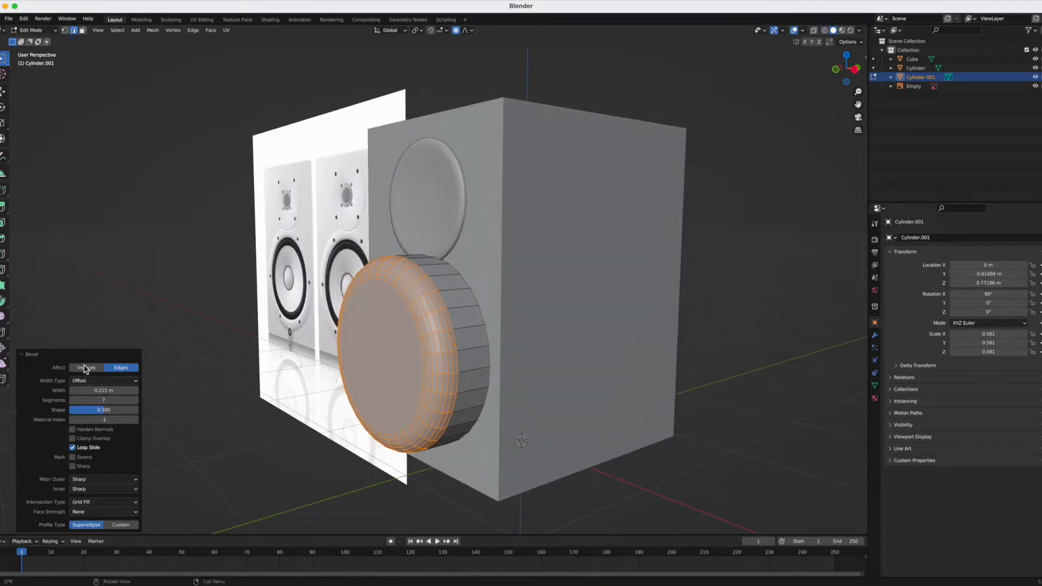
{"action": "left_click_drag", "start_coordinate": [111, 394], "coordinate": [93, 394]}
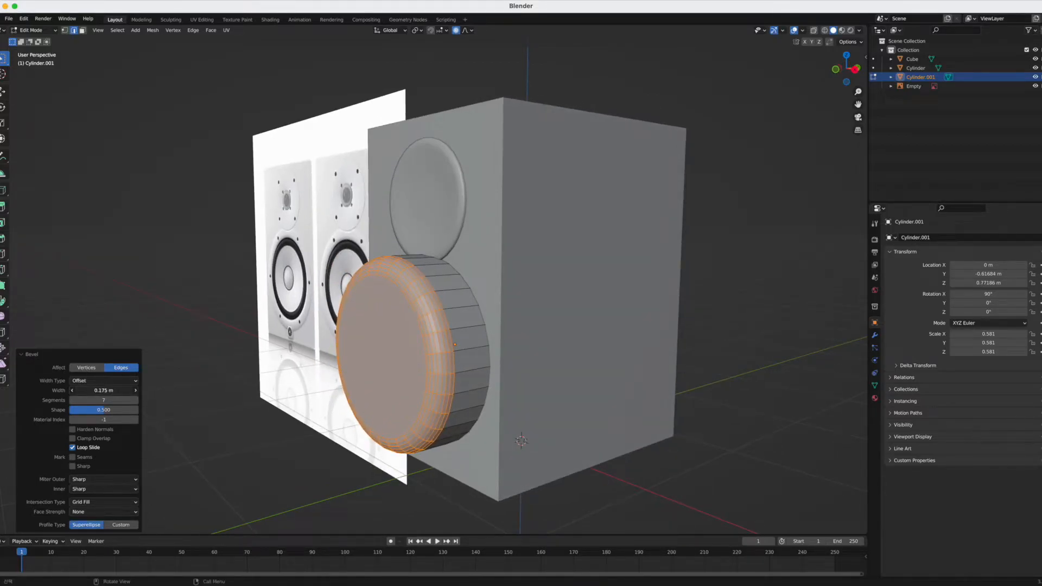
{"action": "middle_click_drag", "start_coordinate": [251, 346], "coordinate": [319, 390]}
{"action": "left_click", "coordinate": [136, 400]}
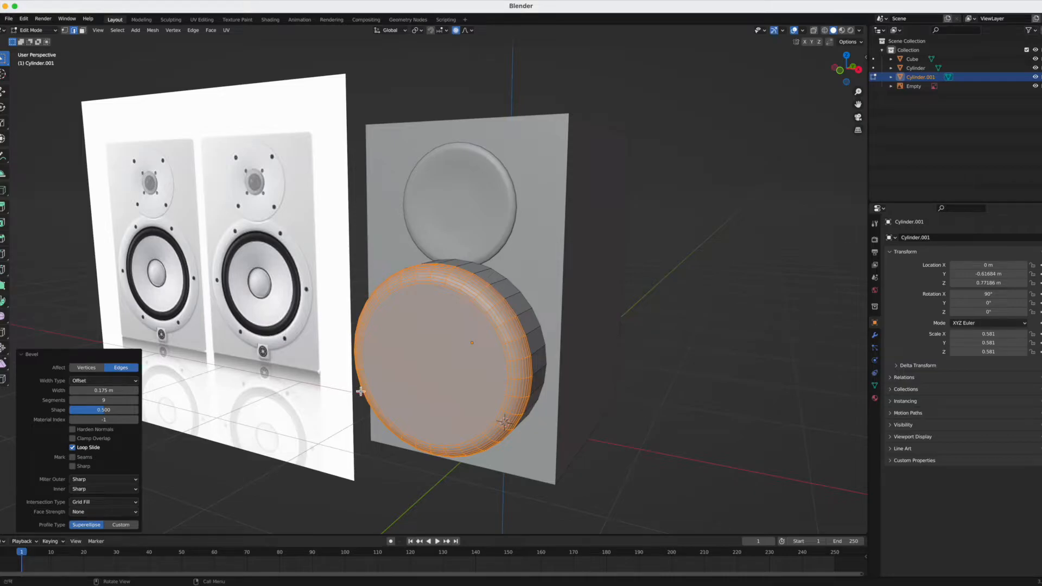
- Return to Object Mode and sink the lower cylinder about 0.295 m along Y into the cabinet
{"action": "key", "text": "Tab"}
{"action": "middle_click_drag", "start_coordinate": [502, 405], "coordinate": [481, 402]}
{"action": "key", "text": "g"}
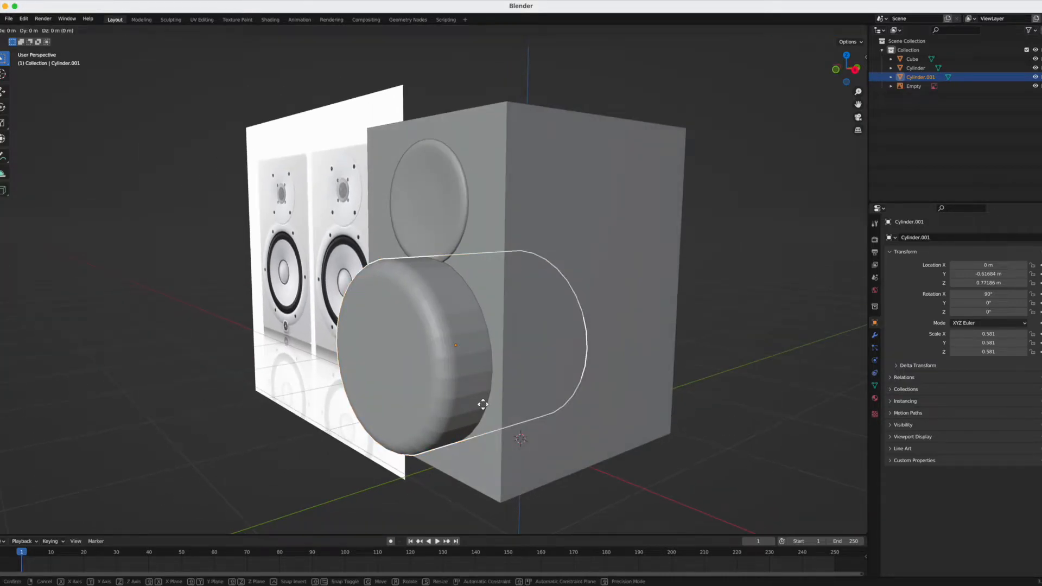
{"action": "key", "text": "y"}
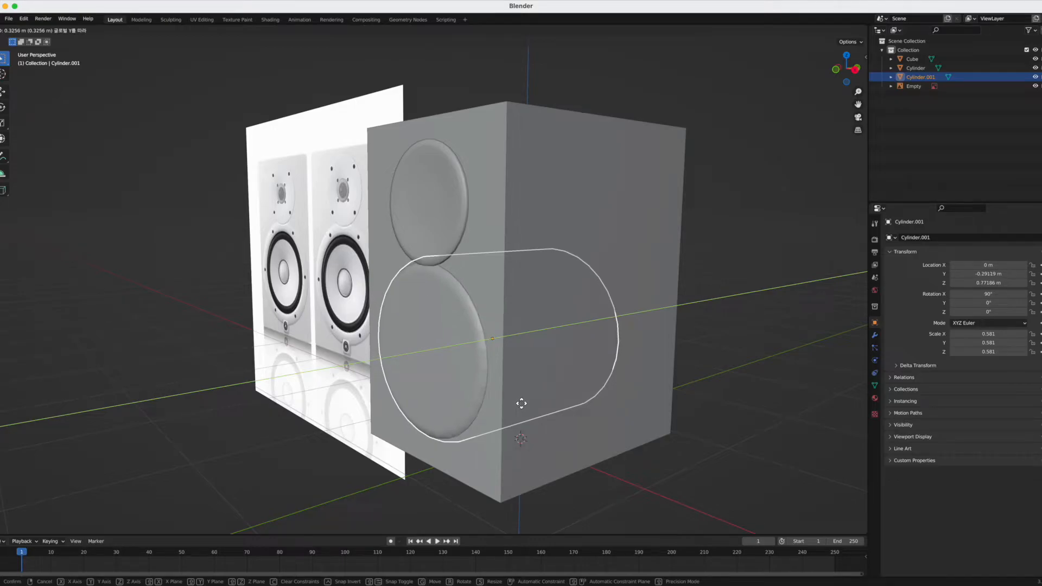
{"action": "left_click", "coordinate": [517, 404]}
- Pull the lower cylinder about 0.399 m outward along negative Y from the cabinet front
{"action": "mouse_move", "coordinate": [311, 400]}
{"action": "middle_mouse_down"}
{"action": "mouse_move", "coordinate": [369, 392]}
{"action": "mouse_move", "coordinate": [306, 392]}
{"action": "middle_mouse_up"}
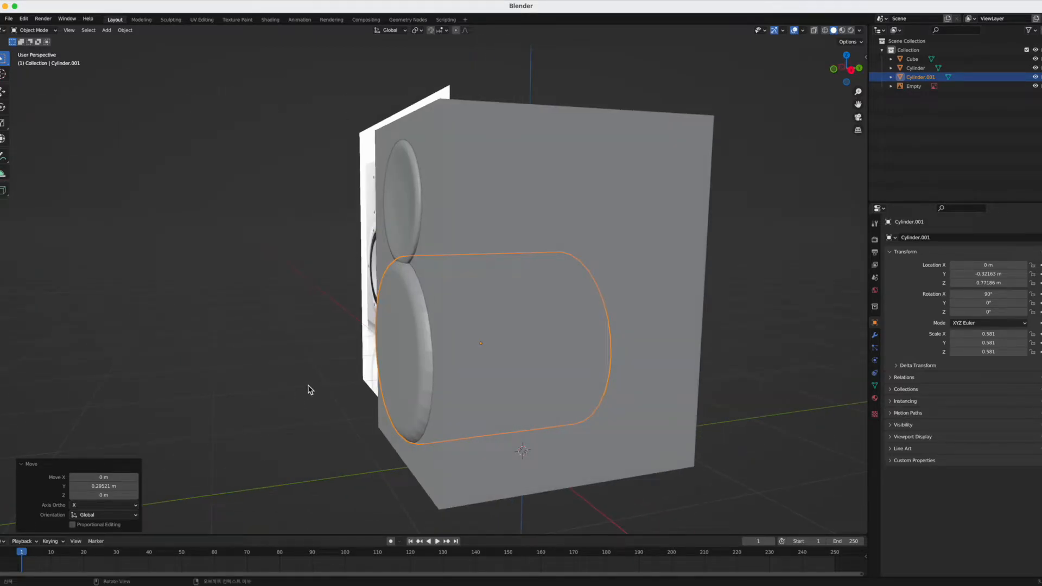
{"action": "key", "text": "g"}
{"action": "key", "text": "y"}
{"action": "left_click", "coordinate": [380, 382]}
{"action": "key", "text": "s"}
{"action": "key", "text": "y"}
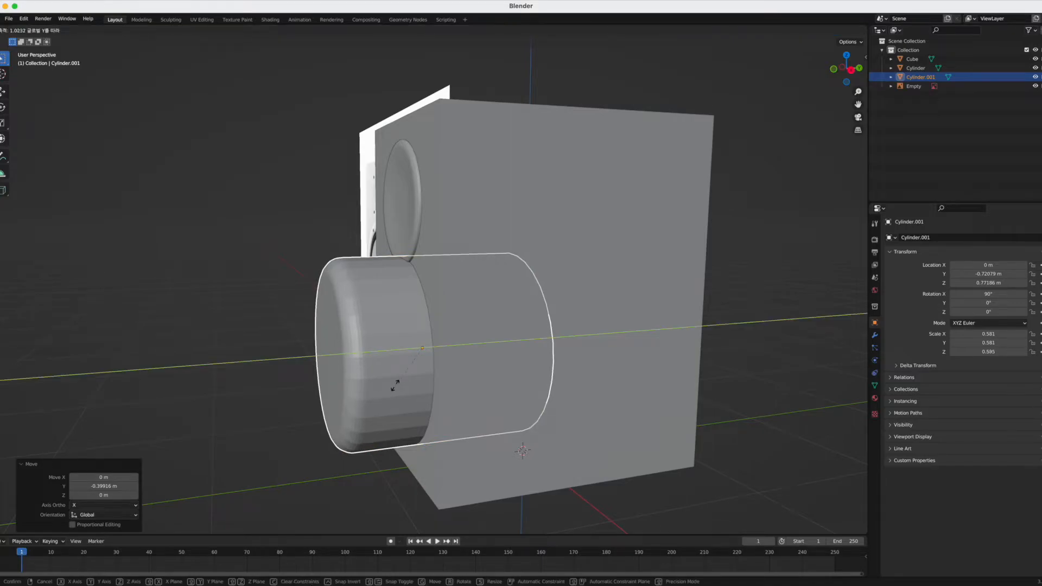
{"action": "key", "text": "ctrl+z"}
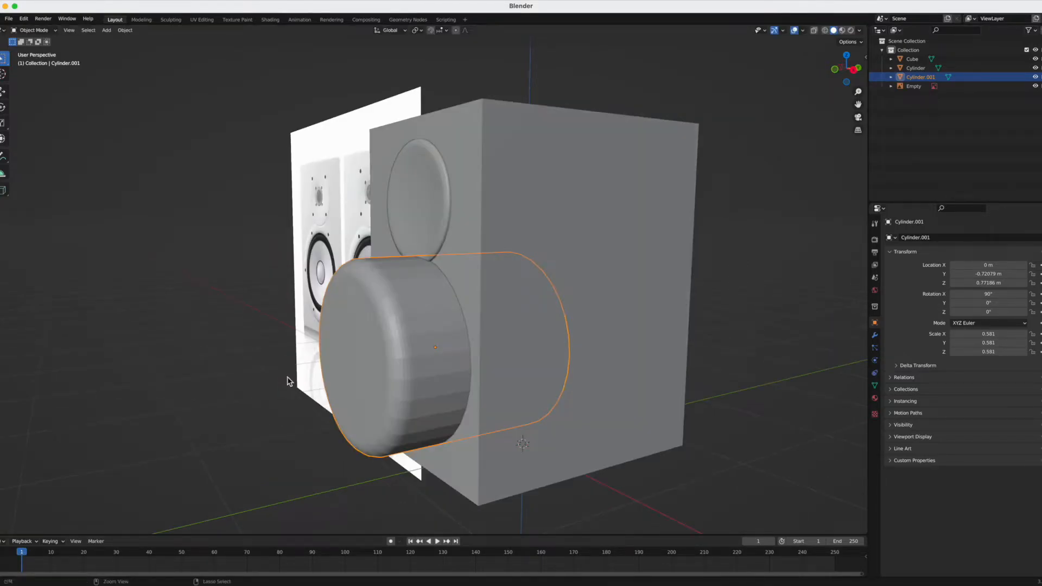
- Flatten the lower cylinder along Y by a factor of about 0.282 and sink it about 0.011 m along Y into the cabinet
{"action": "key", "text": "s"}
{"action": "key", "text": "y"}
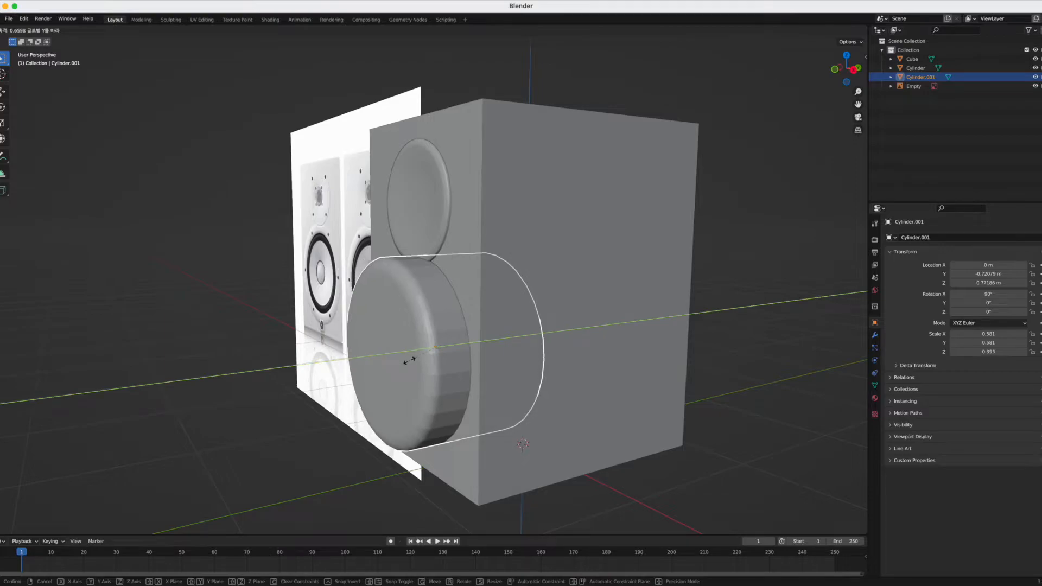
{"action": "left_click", "coordinate": [427, 357]}
{"action": "mouse_move", "coordinate": [407, 410]}
{"action": "middle_mouse_down"}
{"action": "mouse_move", "coordinate": [424, 400]}
{"action": "mouse_move", "coordinate": [384, 402]}
{"action": "mouse_move", "coordinate": [428, 402]}
{"action": "mouse_move", "coordinate": [422, 417]}
{"action": "mouse_move", "coordinate": [389, 415]}
{"action": "middle_mouse_up"}
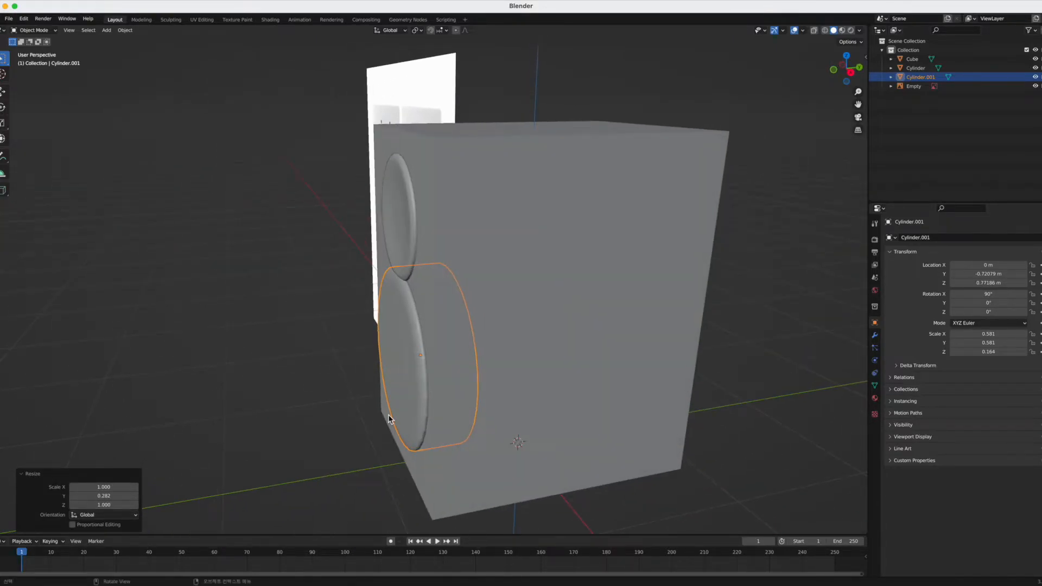
{"action": "key", "text": "g"}
{"action": "key", "text": "y"}
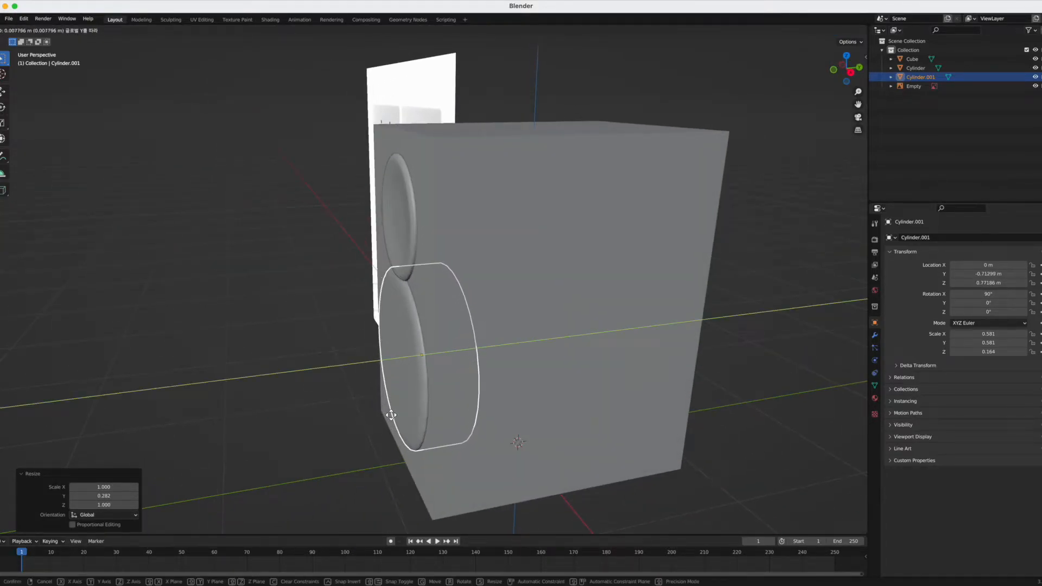
{"action": "left_click", "coordinate": [391, 414]}
- Select the lower cylinder's flat front face in Edit Mode and inset it by about 0.028 m
{"action": "middle_click_drag", "start_coordinate": [360, 384], "coordinate": [386, 365]}
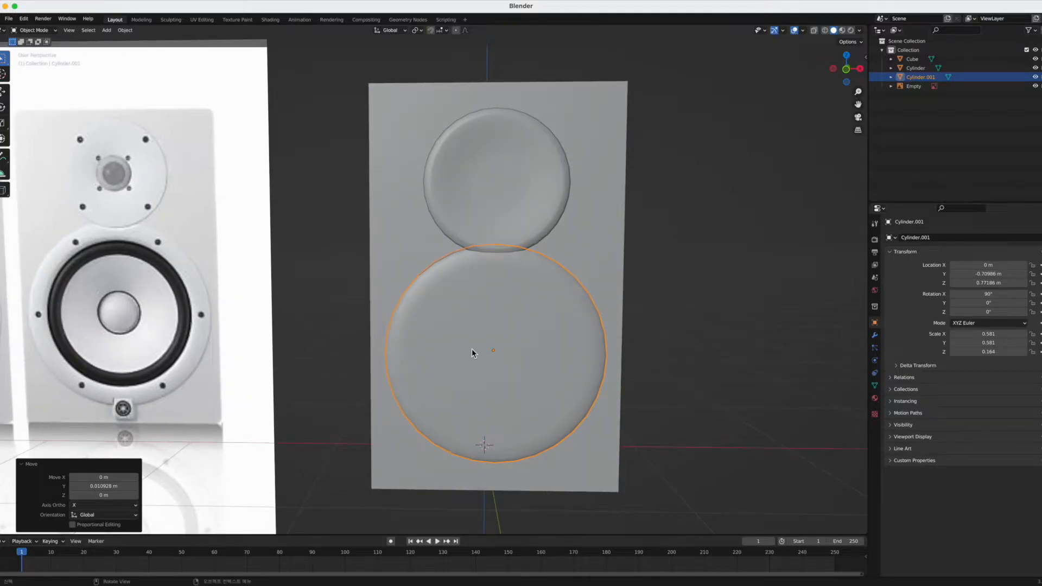
{"action": "key", "text": "Tab"}
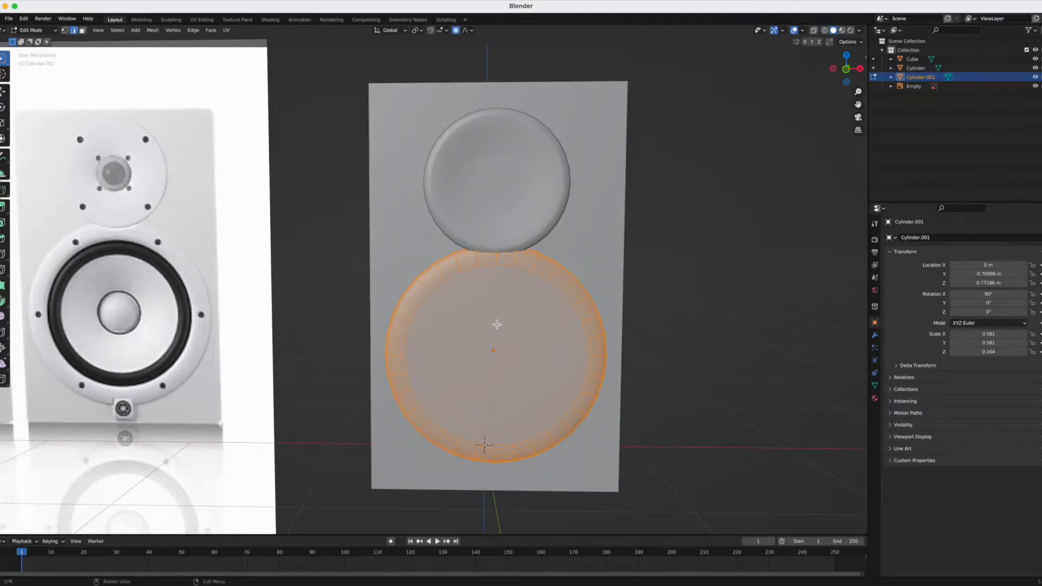
{"action": "left_click", "coordinate": [491, 267]}
{"action": "middle_click_drag", "start_coordinate": [539, 305], "coordinate": [525, 343]}
{"action": "key", "text": "i"}
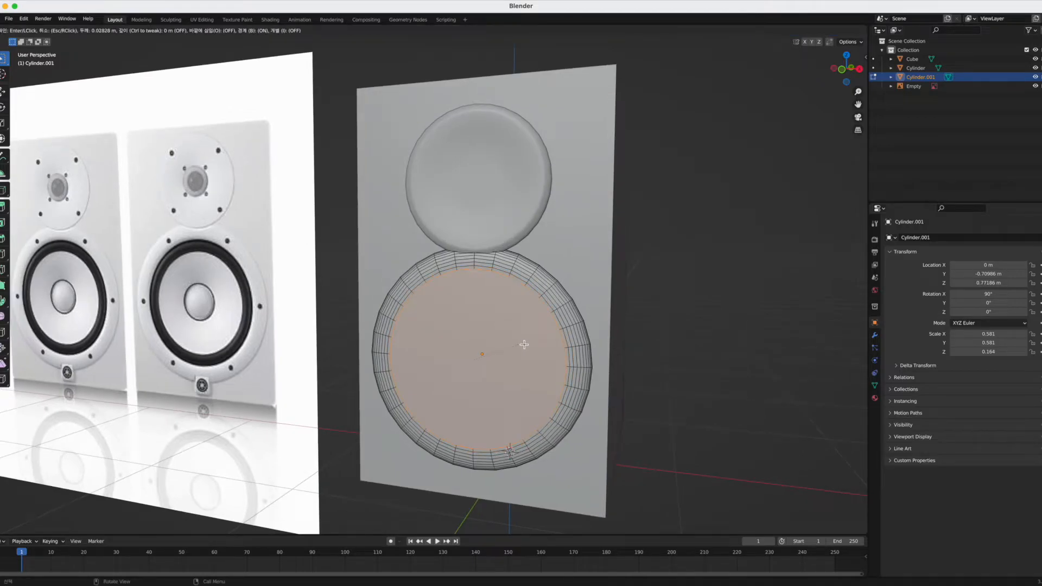
{"action": "left_click", "coordinate": [523, 342]}
- Push the inset front face about 0.0125 m inward along Y with smooth proportional editing at a size of about 0.024
{"action": "middle_click_drag", "start_coordinate": [524, 344], "coordinate": [479, 353]}
{"action": "key", "text": "g"}
{"action": "key", "text": "y"}
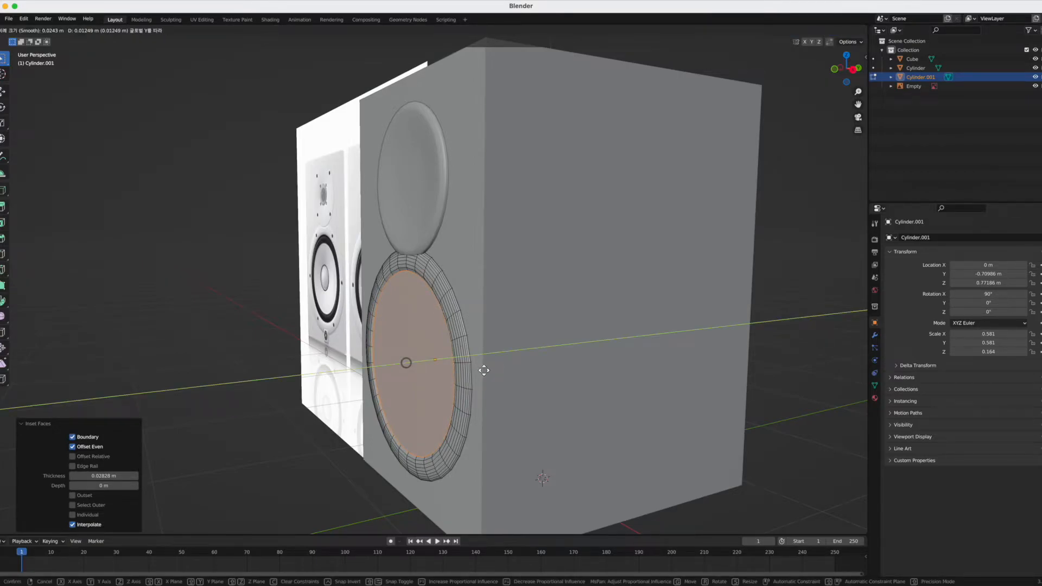
{"action": "left_click", "coordinate": [482, 367]}
- Inset the lower cylinder's front face by about 0.156 m, and inset the resulting inner face by about 0.421 m
{"action": "middle_click_drag", "start_coordinate": [434, 383], "coordinate": [454, 377]}
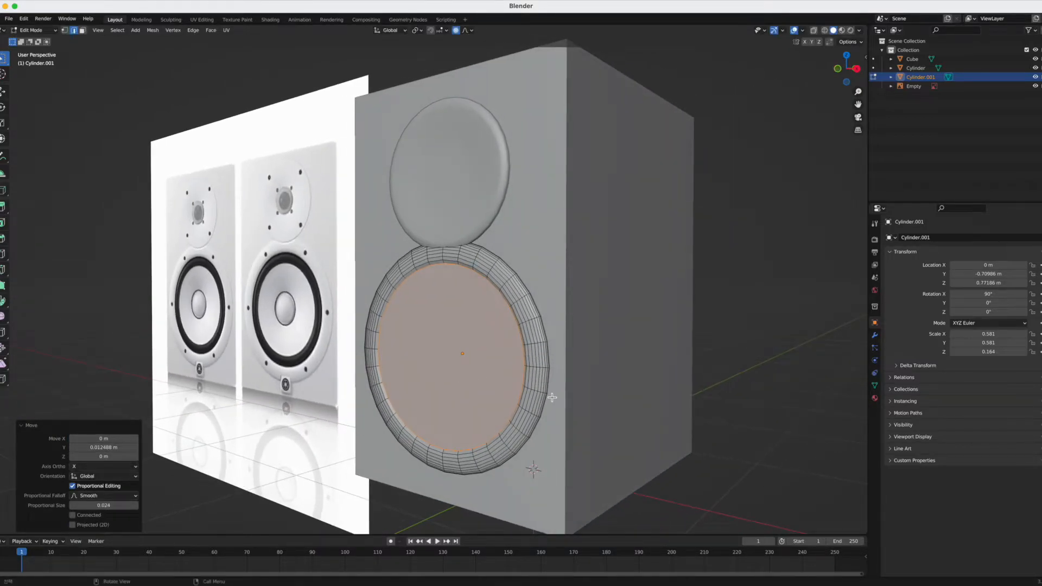
{"action": "key", "text": "i"}
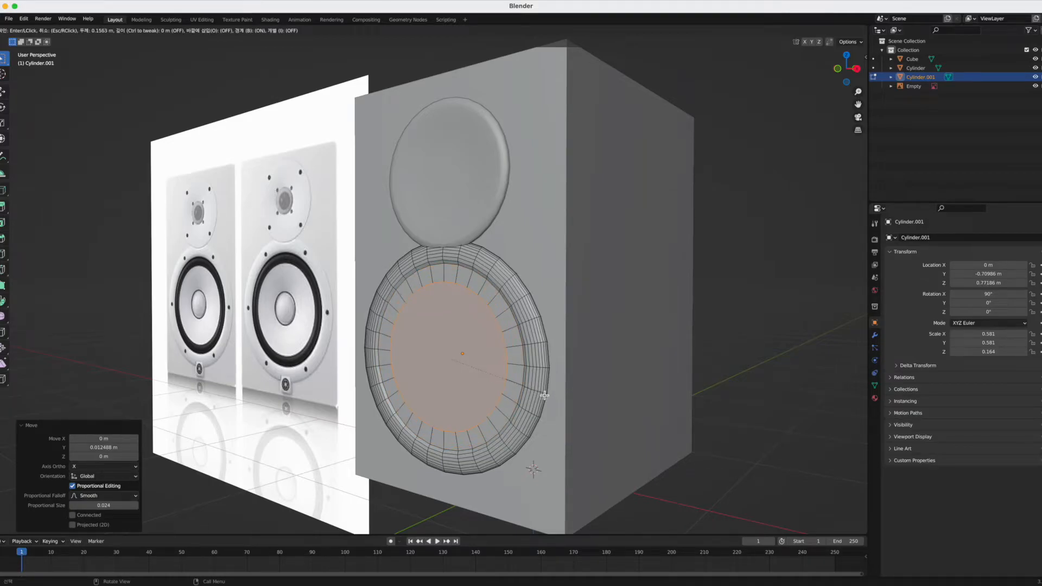
{"action": "left_click", "coordinate": [543, 392]}
{"action": "middle_click_drag", "start_coordinate": [536, 390], "coordinate": [520, 395]}
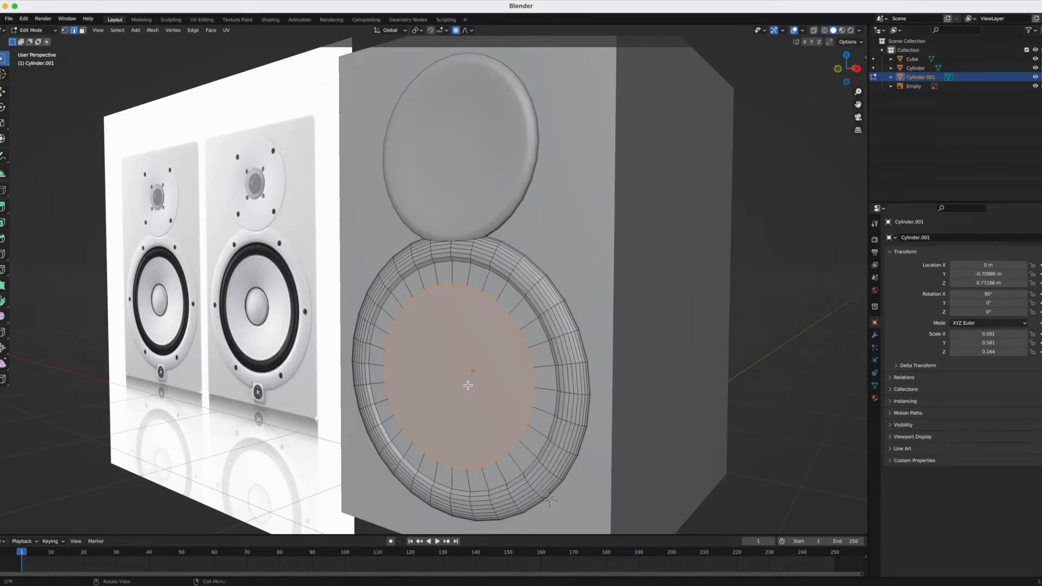
{"action": "key", "text": "i"}
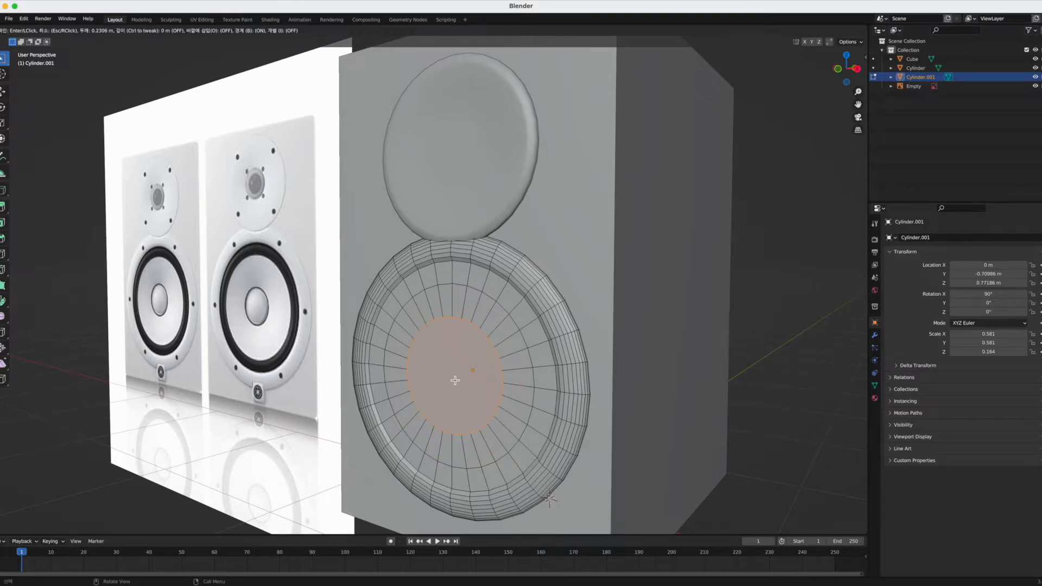
{"action": "left_click", "coordinate": [523, 426]}
{"action": "key", "text": "i"}
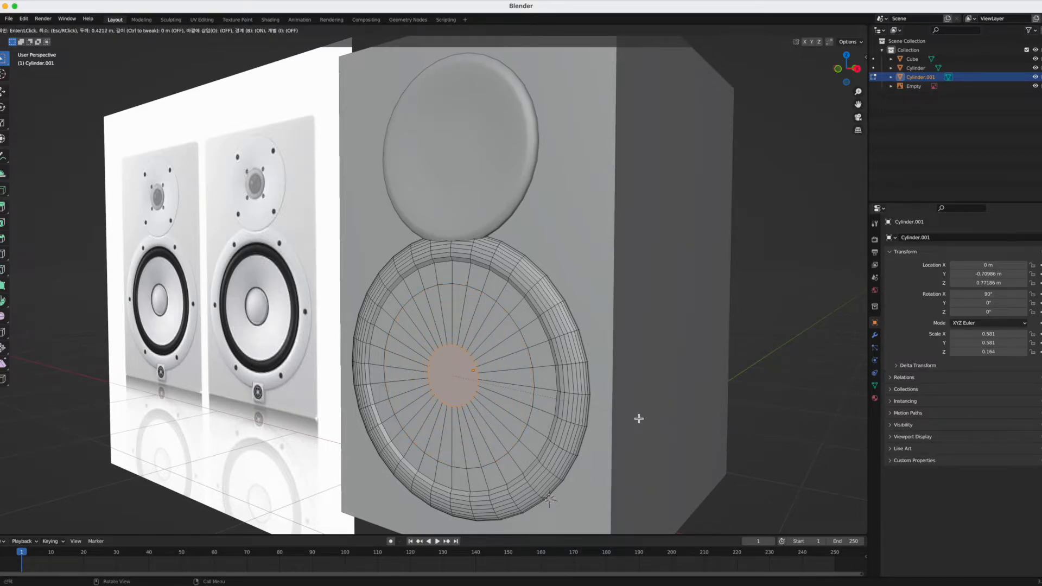
{"action": "left_click", "coordinate": [639, 418]}
- Select the edge loop of the outer inset ring and bevel it about 0.151 m wide with 9 segments
{"action": "middle_click_drag", "start_coordinate": [387, 343], "coordinate": [370, 339]}
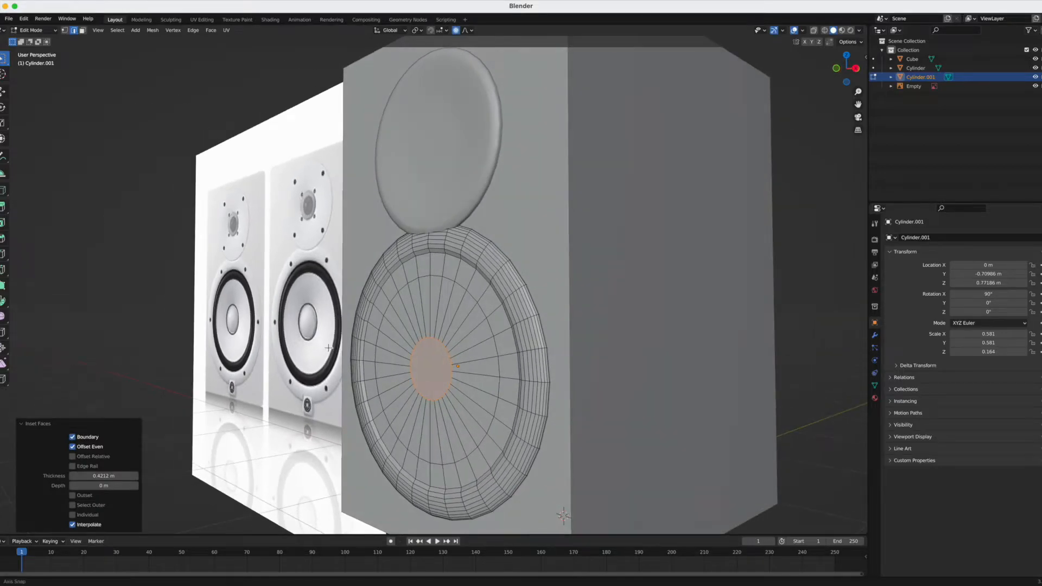
{"action": "middle_click_drag", "start_coordinate": [436, 328], "coordinate": [435, 320]}
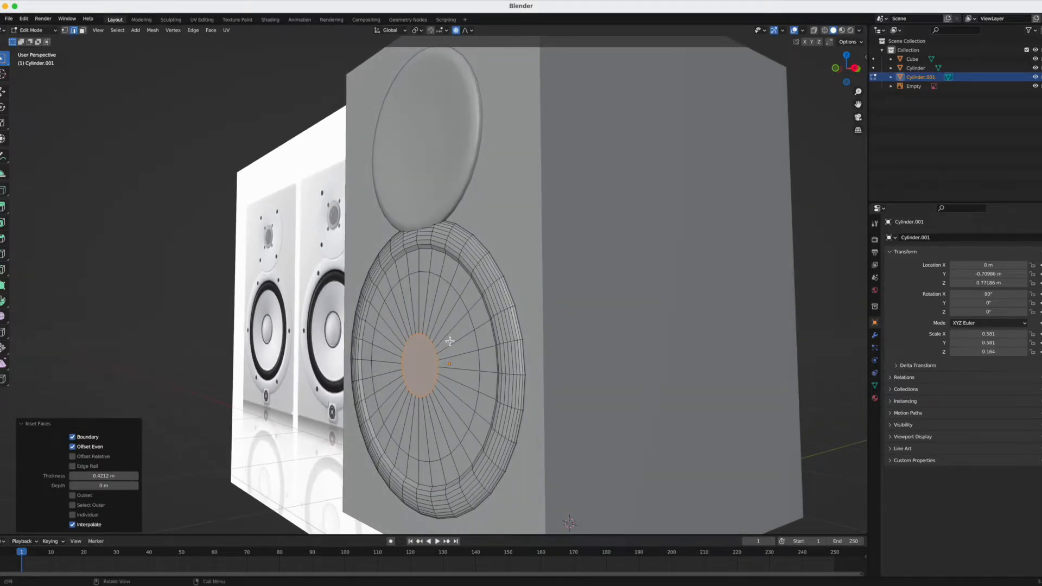
{"action": "key", "text": "ctrl+b"}
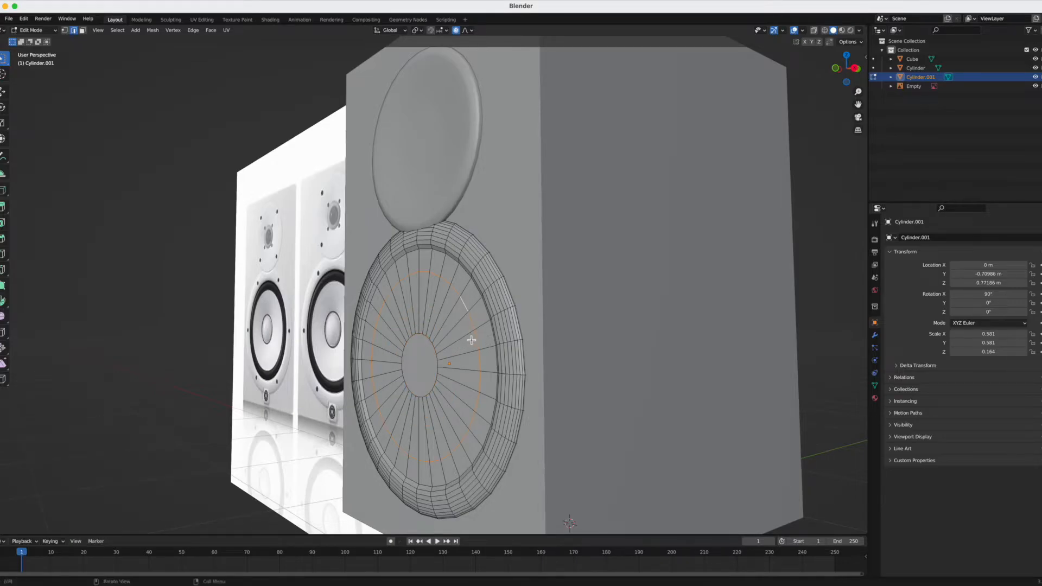
{"action": "left_click", "coordinate": [383, 403]}
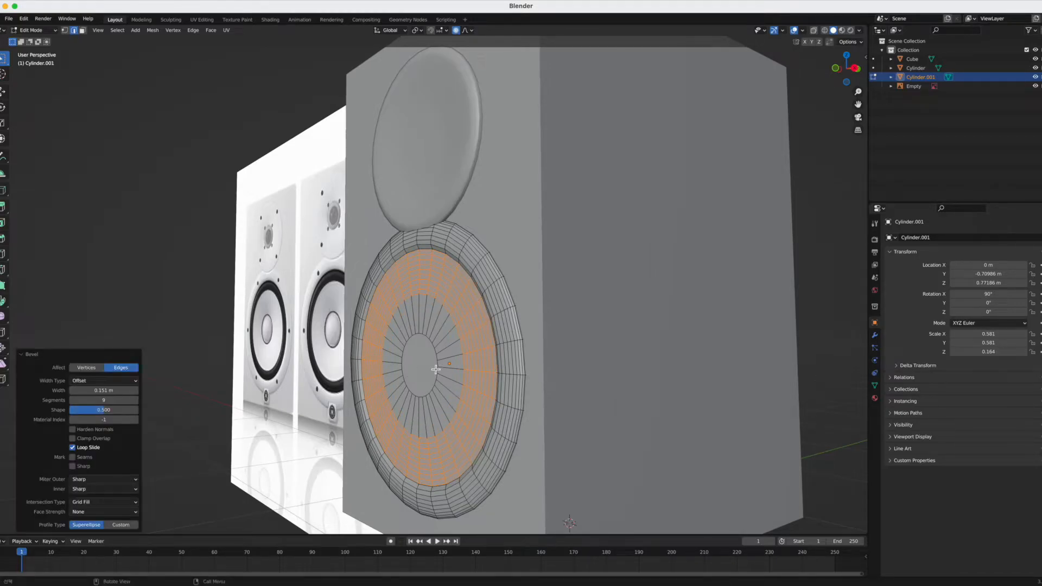
- Push the small centre face about 0.027 m inward along Y, using smooth proportional editing with a radius of about 0.386 m
{"action": "left_click", "coordinate": [429, 368]}
{"action": "middle_click_drag", "start_coordinate": [429, 368], "coordinate": [412, 390]}
{"action": "key", "text": "g"}
{"action": "key", "text": "Escape"}
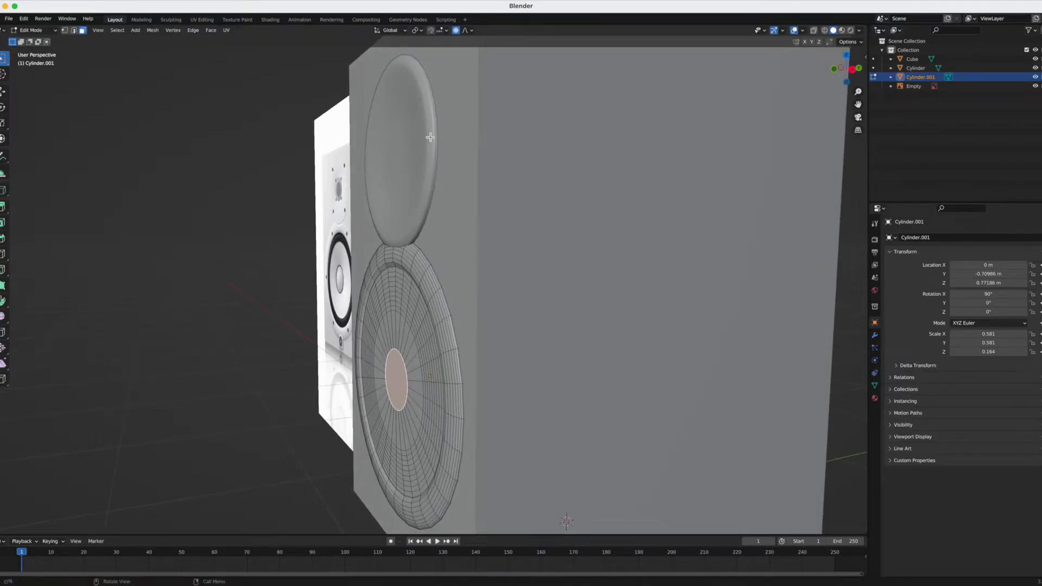
{"action": "key", "text": "g"}
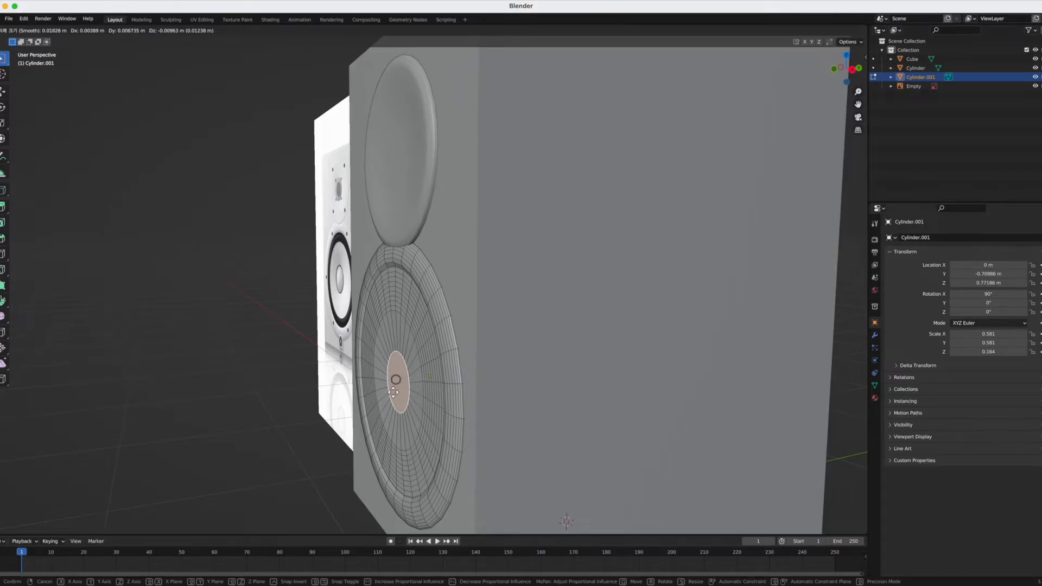
{"action": "scroll", "coordinate": [393, 390], "scroll_direction": "down", "scroll_amount": 5}
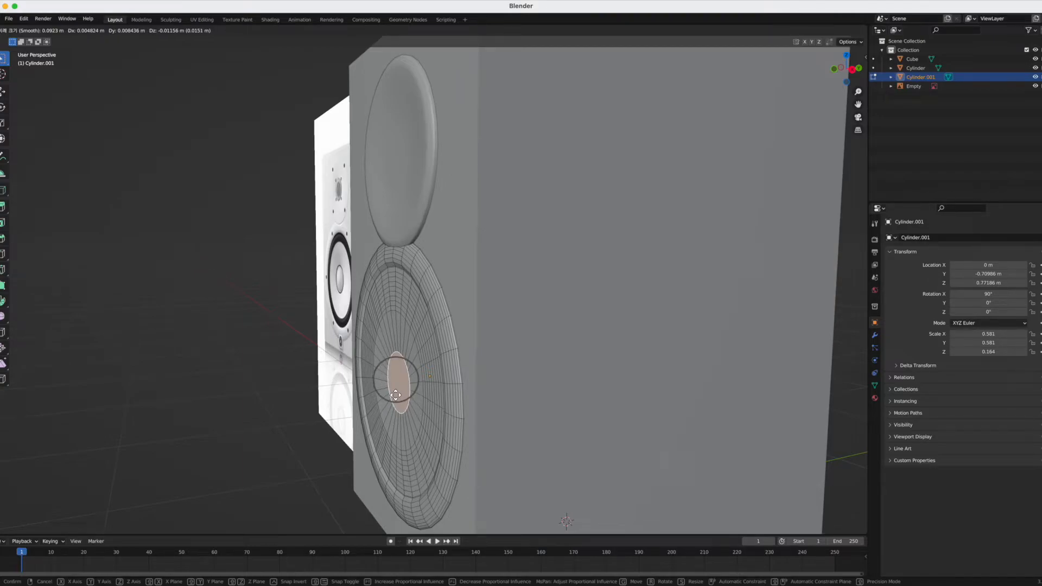
{"action": "key", "text": "y"}
{"action": "scroll", "coordinate": [397, 394], "scroll_direction": "down", "scroll_amount": 4}
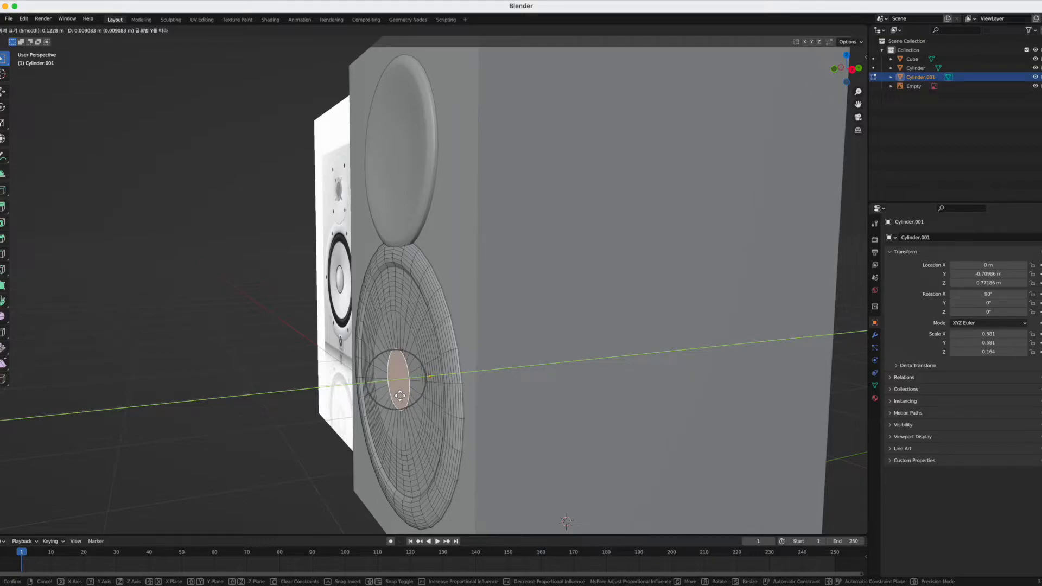
{"action": "scroll", "coordinate": [403, 396], "scroll_direction": "down", "scroll_amount": 9}
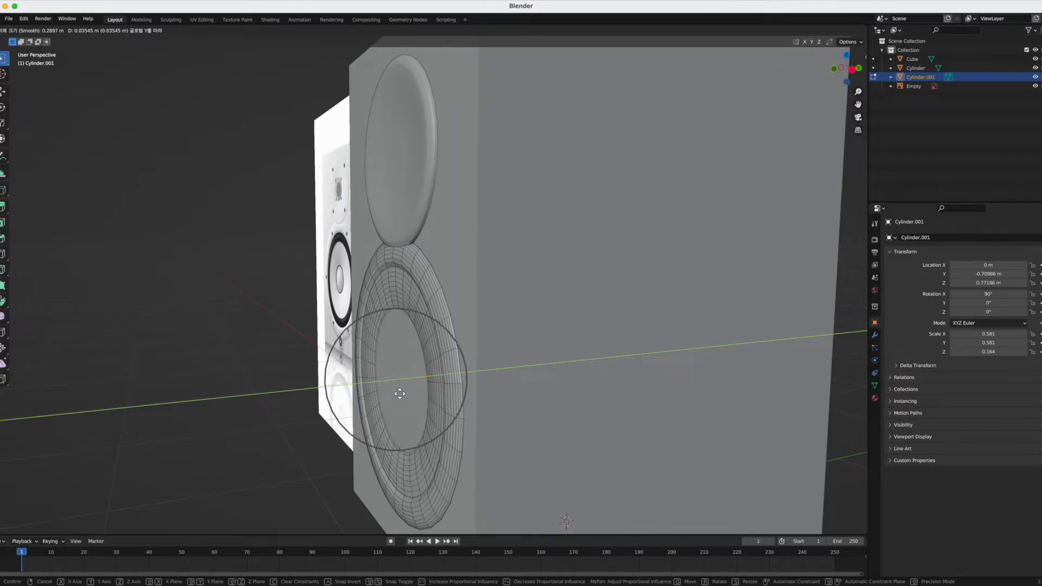
{"action": "scroll", "coordinate": [403, 396], "scroll_direction": "down", "scroll_amount": 1}
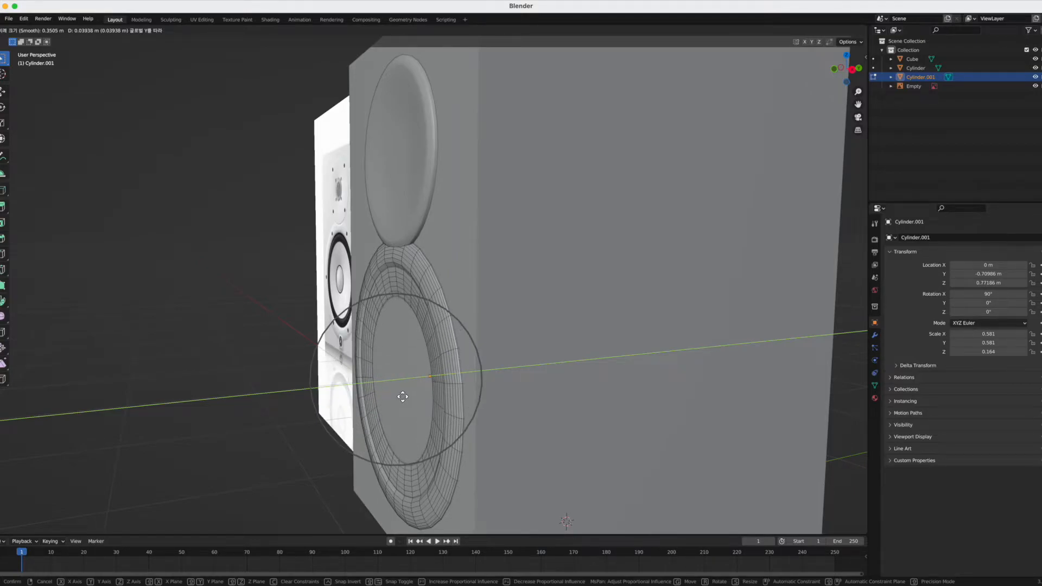
{"action": "scroll", "coordinate": [401, 397], "scroll_direction": "down", "scroll_amount": 1}
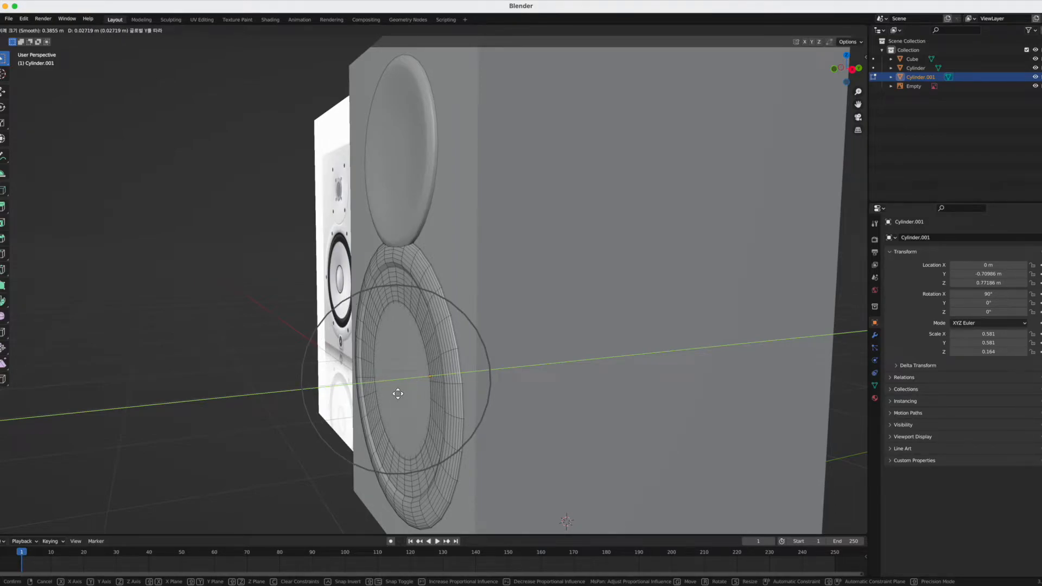
{"action": "left_click", "coordinate": [397, 394]}
- Return to Object Mode and move the lower cylinder about 0.02 m outward along negative Y
{"action": "key", "text": "Tab"}
{"action": "middle_click_drag", "start_coordinate": [409, 382], "coordinate": [447, 419]}
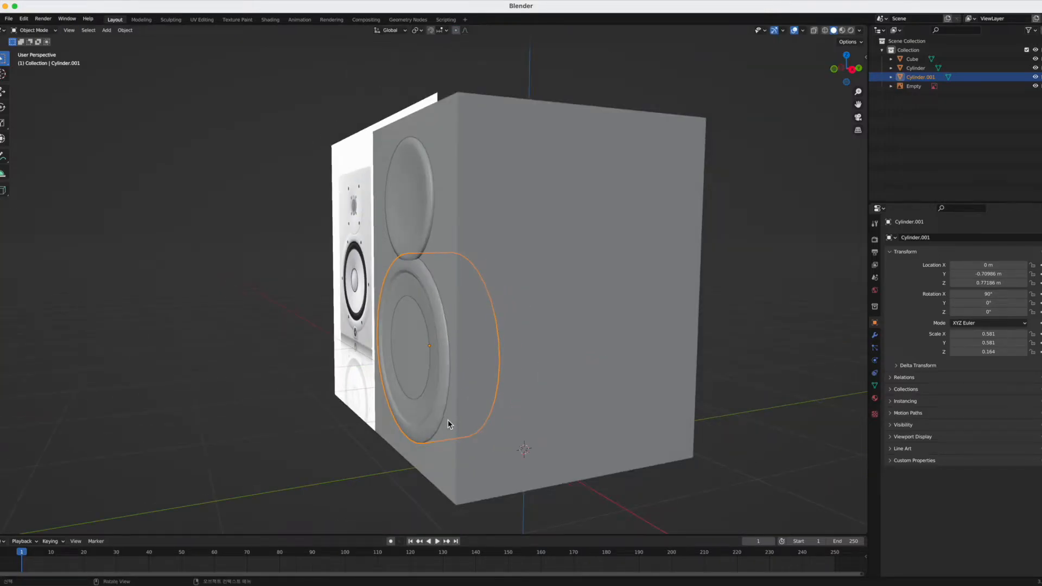
{"action": "key", "text": "g"}
{"action": "key", "text": "y"}
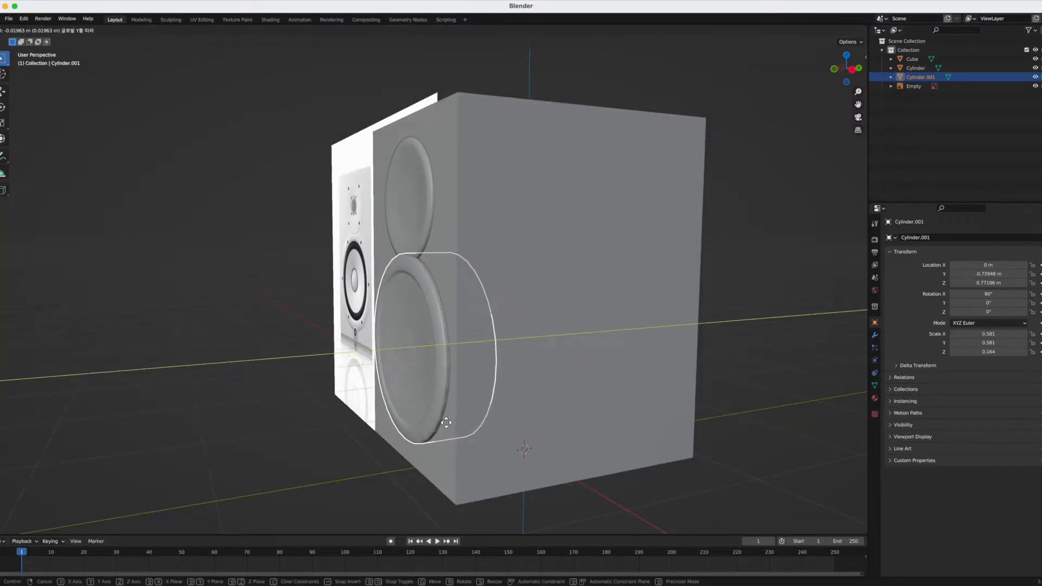
{"action": "left_click", "coordinate": [444, 420]}
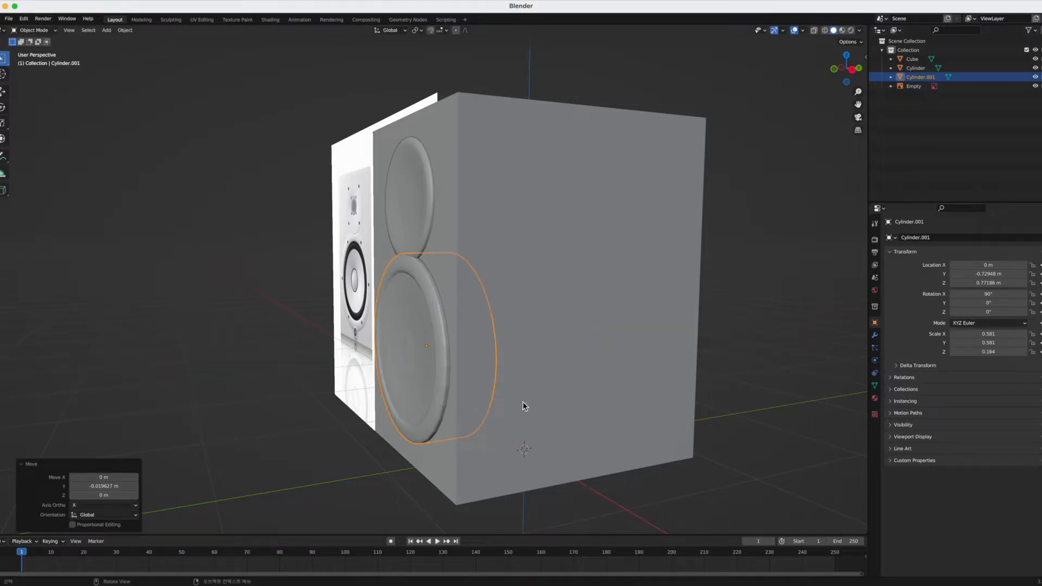
- Scale the lower cylinder to about 0.956 along the global Y axis to reduce its depth
{"action": "key", "text": "s"}
{"action": "key", "text": "y"}
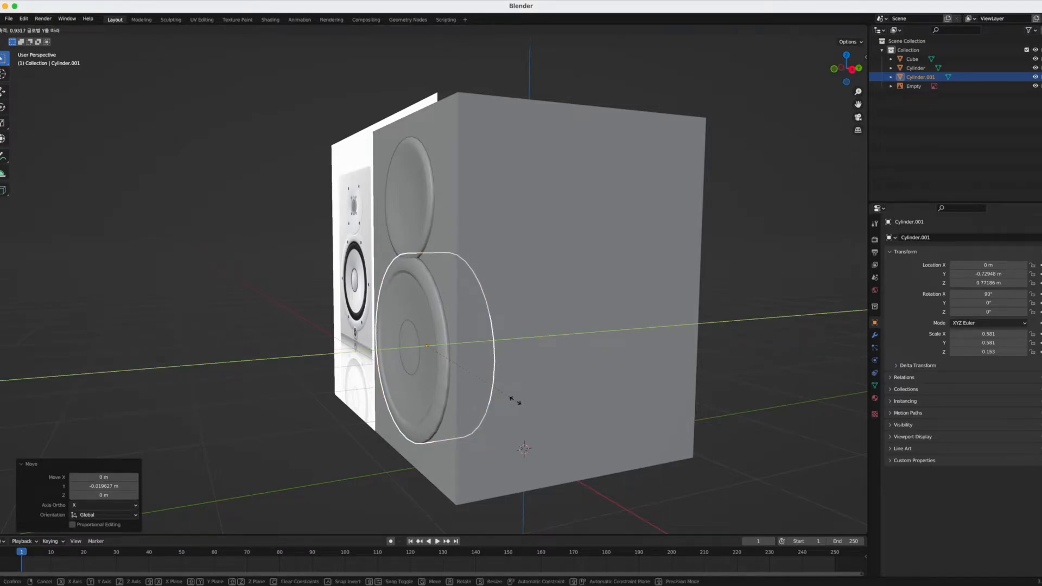
{"action": "left_click", "coordinate": [518, 402]}
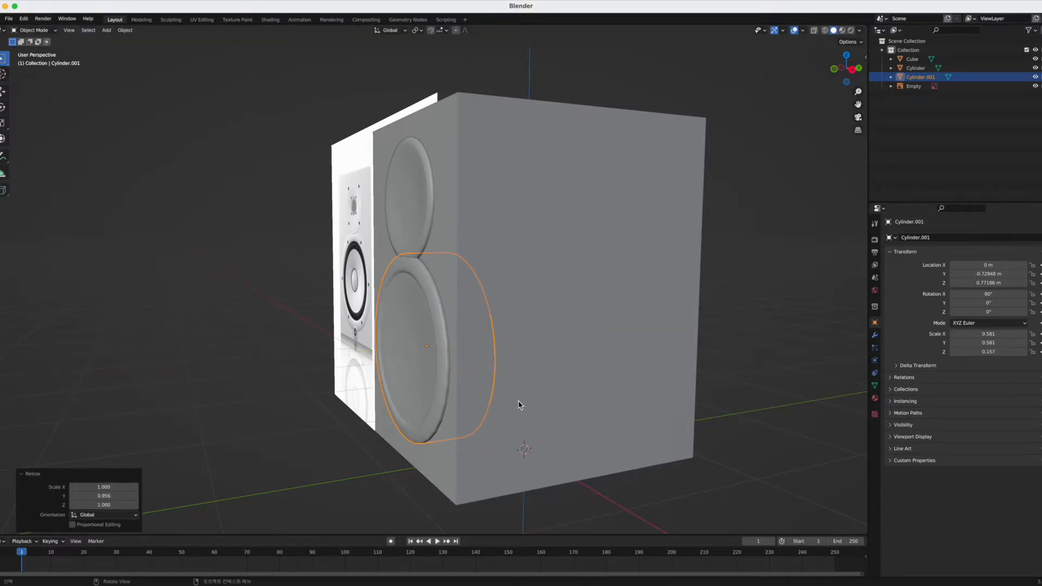
- Move the upper cylinder about 0.016 m outward along negative Y
{"action": "left_click", "coordinate": [415, 219]}
{"action": "key", "text": "g"}
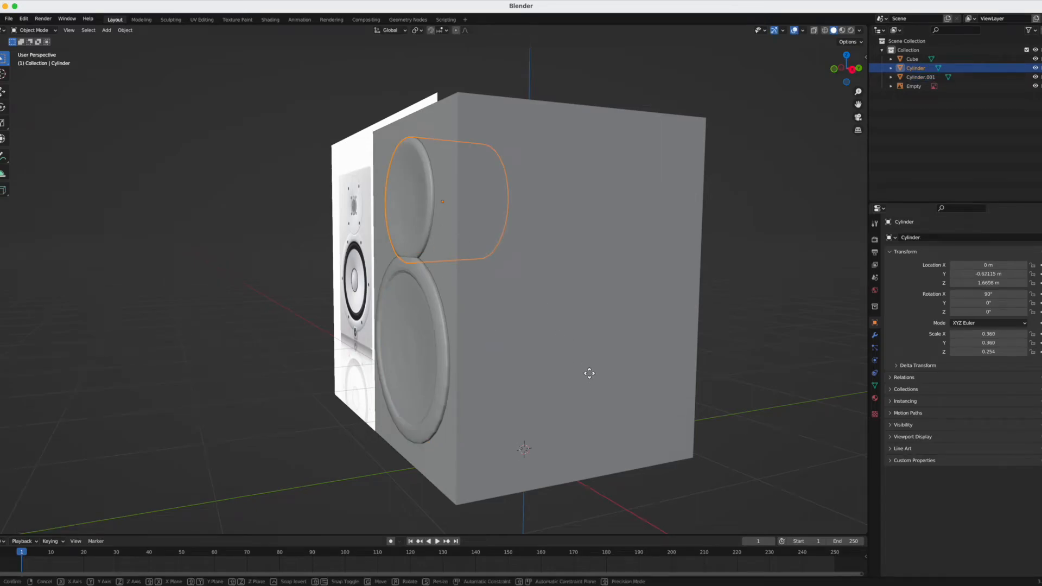
{"action": "key", "text": "y"}
{"action": "left_click", "coordinate": [589, 376]}
- Add a torus with 48 major and 48 minor segments, a 0.64 m major radius and a 0.05 m minor radius
{"action": "middle_click_drag", "start_coordinate": [523, 363], "coordinate": [467, 360]}
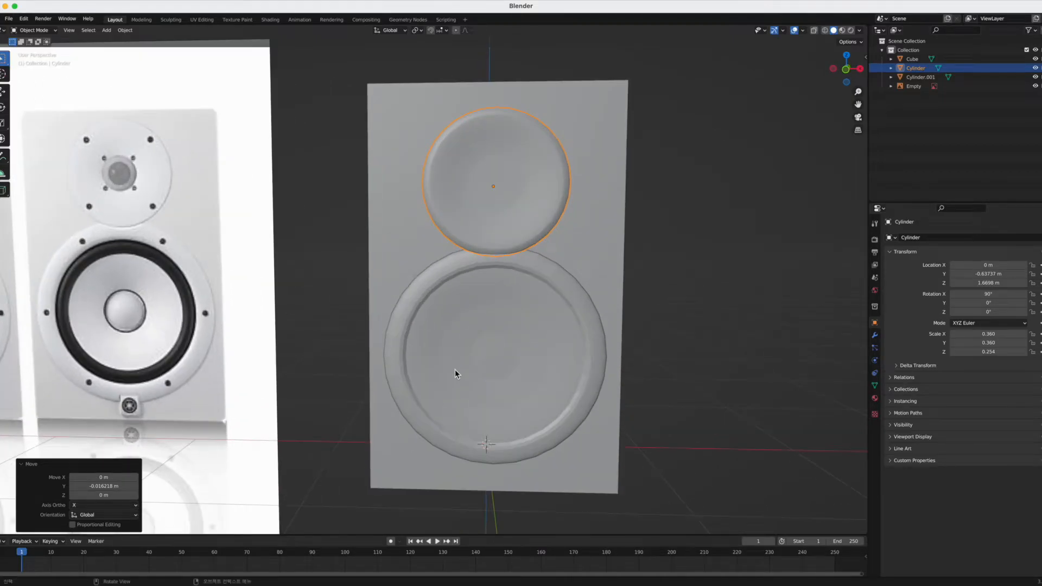
{"action": "key", "text": "shift+a"}
{"action": "mouse_move", "coordinate": [451, 379]}
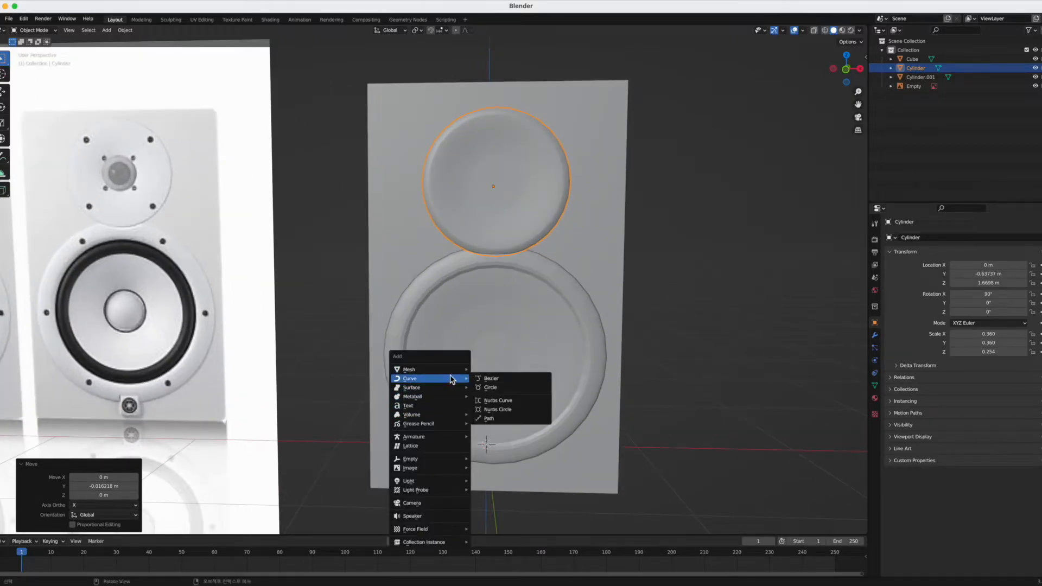
{"action": "left_click", "coordinate": [506, 434]}
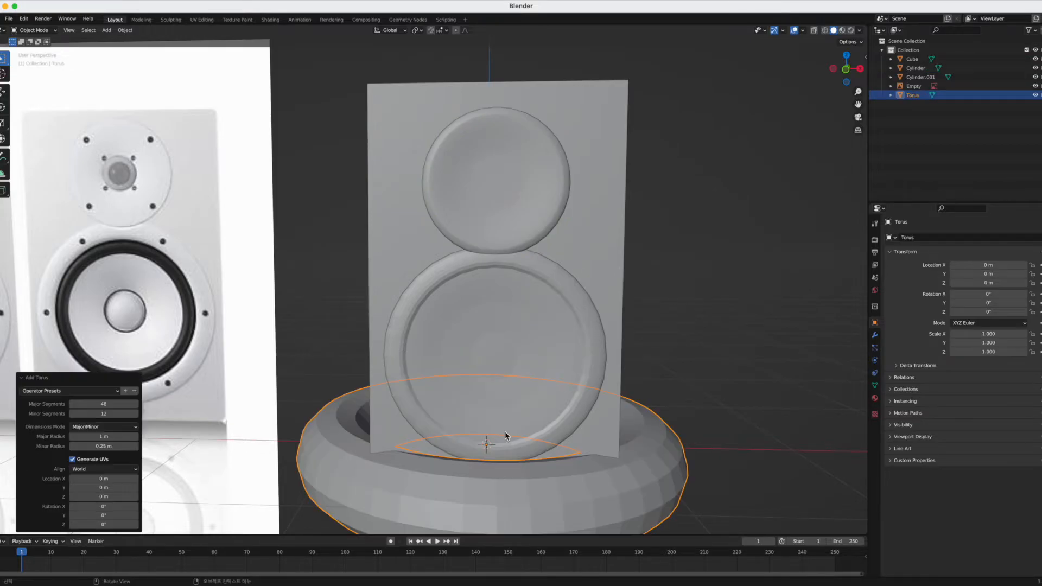
{"action": "scroll", "coordinate": [504, 434], "scroll_direction": "down", "scroll_amount": 4}
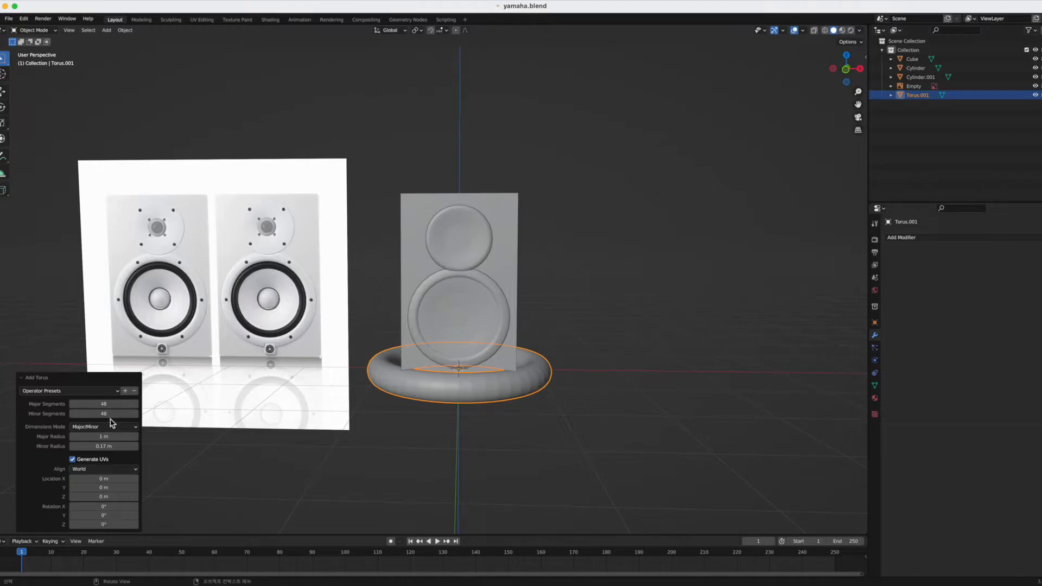
{"action": "left_click_drag", "start_coordinate": [112, 415], "coordinate": [82, 413]}
{"action": "left_click_drag", "start_coordinate": [115, 436], "coordinate": [86, 447]}
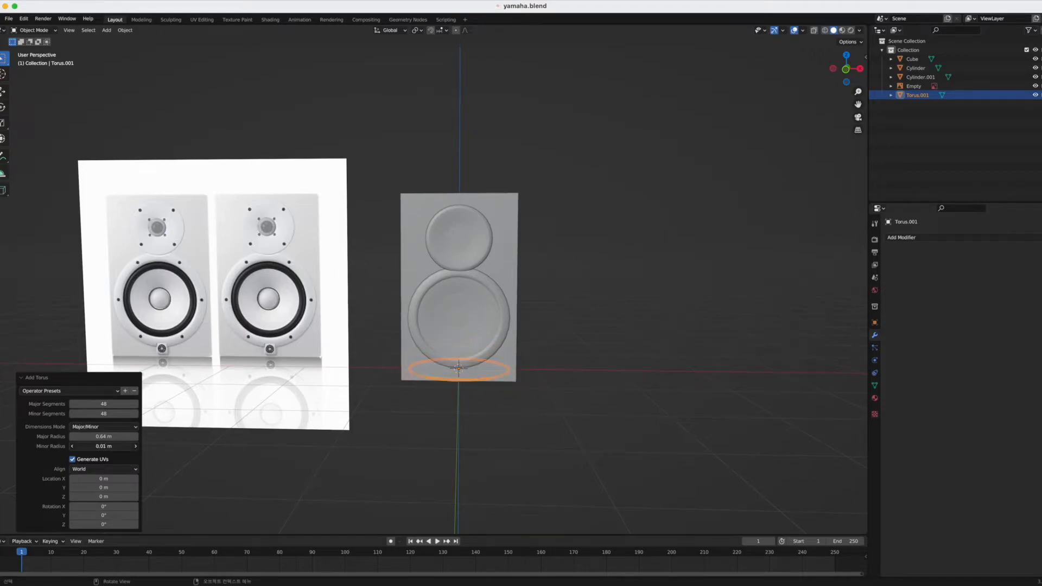
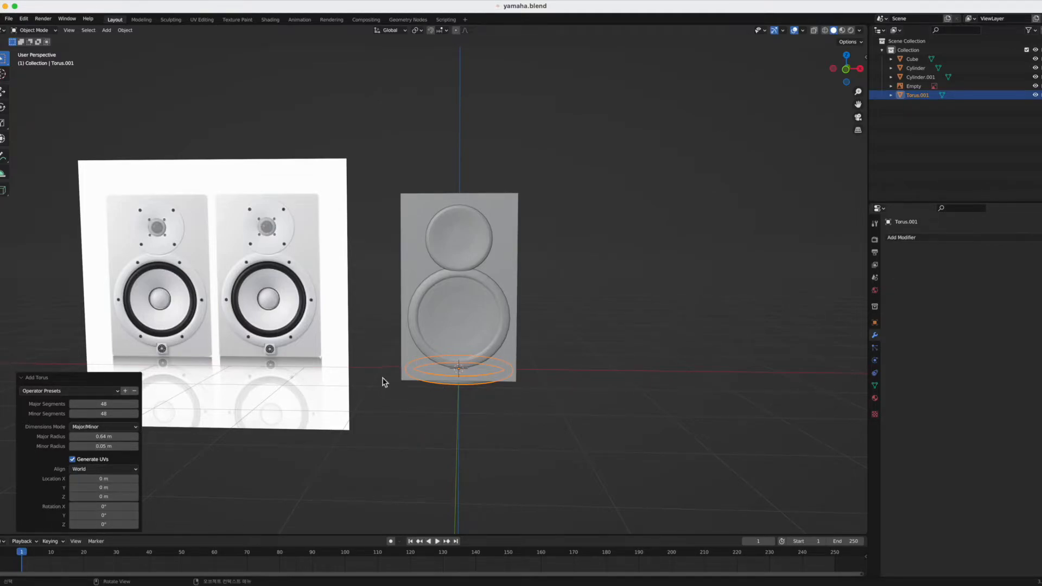
- Rotate the torus 90° about X and move it about 0.91 m along negative Y, in front of the speaker
{"action": "key", "text": "r"}
{"action": "key", "text": "x"}
{"action": "key", "text": "9"}
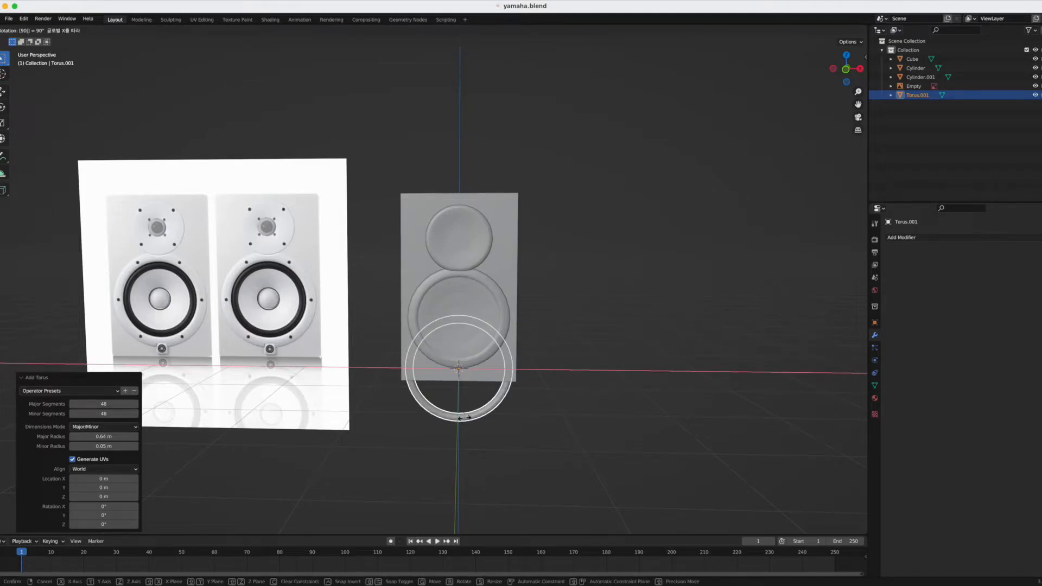
{"action": "key", "text": "Return"}
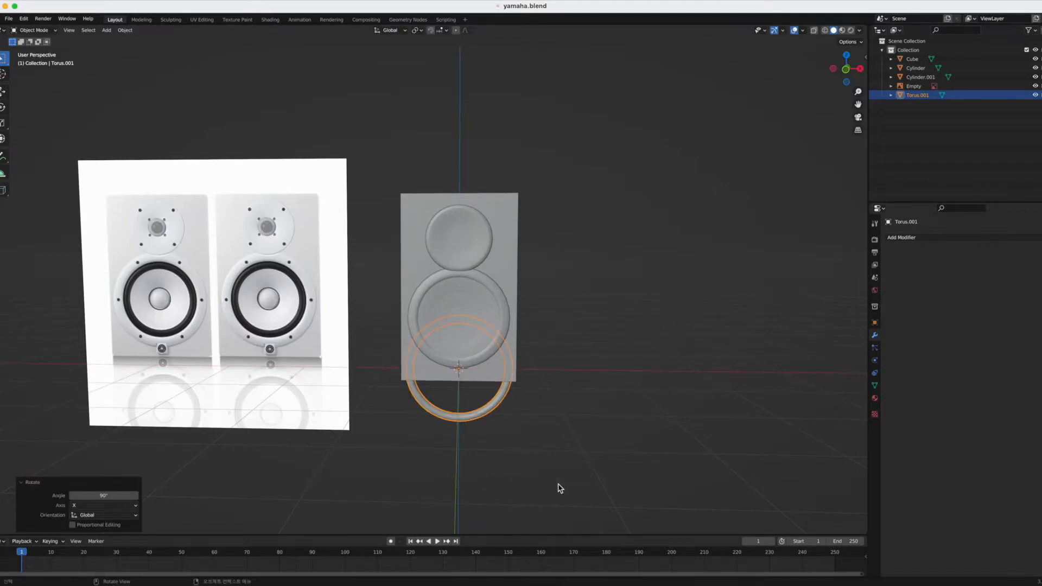
{"action": "middle_click_drag", "start_coordinate": [565, 487], "coordinate": [530, 484]}
{"action": "key", "text": "g"}
{"action": "key", "text": "y"}
{"action": "left_click", "coordinate": [472, 493]}
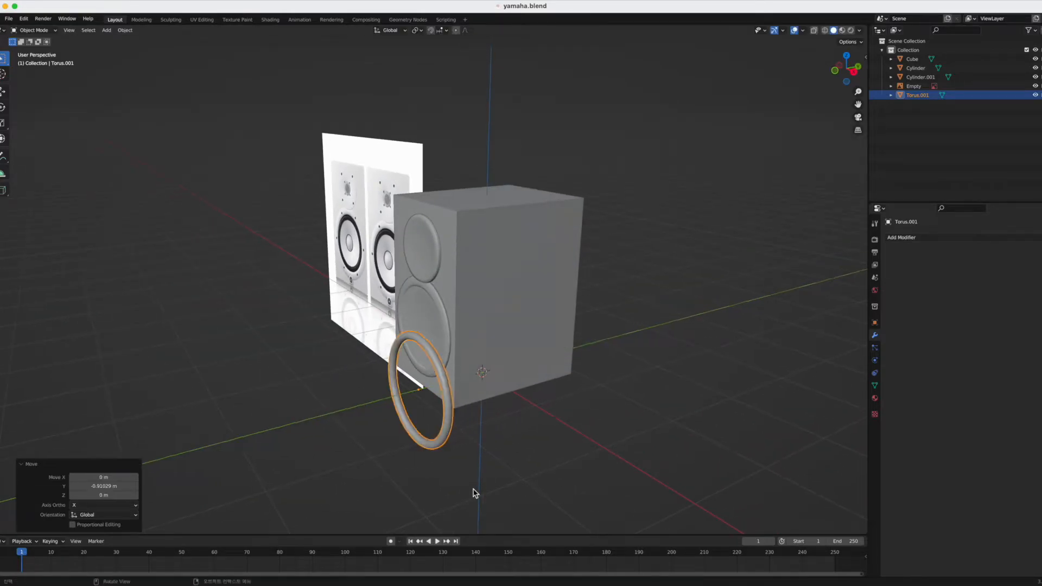
- In the front view, raise the torus about 0.743 m along Z and scale it uniformly to about 0.695
{"action": "middle_click_drag", "start_coordinate": [472, 494], "coordinate": [530, 476], "text": "alt"}
{"action": "key", "text": "grave"}
{"action": "left_click", "coordinate": [455, 410]}
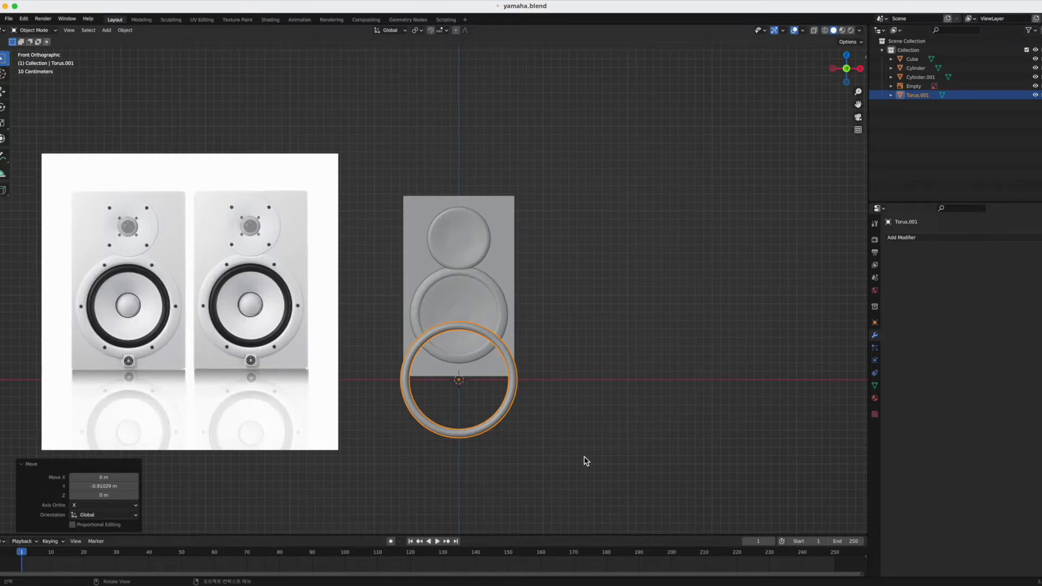
{"action": "key", "text": "g"}
{"action": "key", "text": "z"}
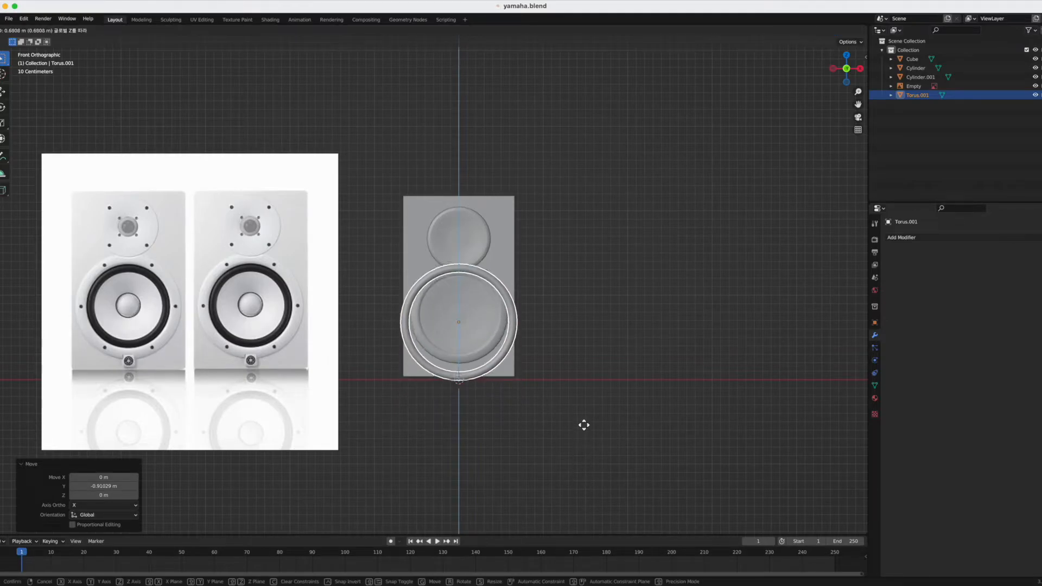
{"action": "left_click", "coordinate": [584, 423]}
{"action": "key", "text": "s"}
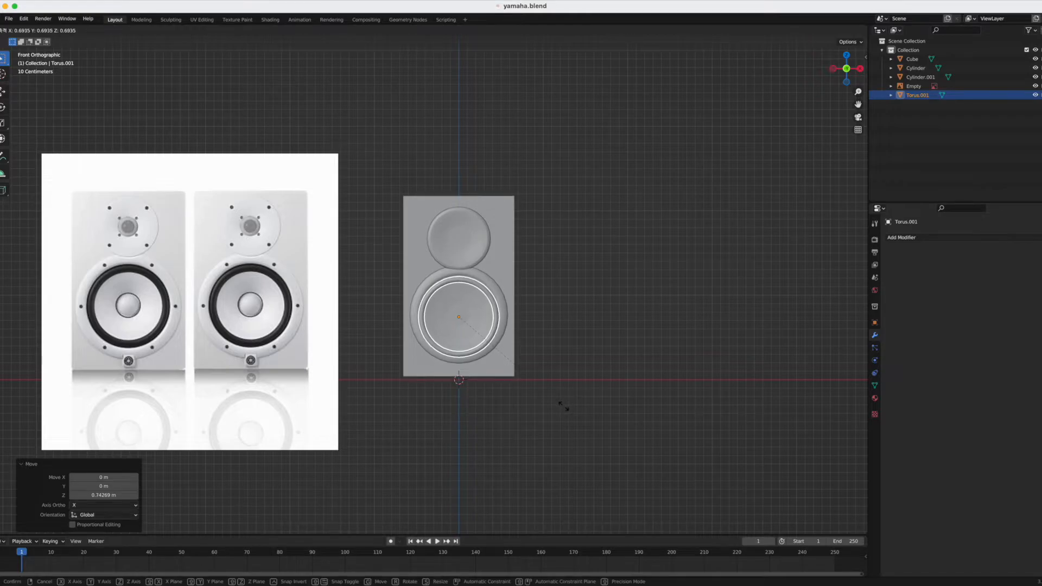
{"action": "left_click", "coordinate": [564, 406]}
- Raise the torus about 0.027 m along Z and push it about 0.037 m along Y into the lower driver
{"action": "middle_click_drag", "start_coordinate": [562, 411], "coordinate": [509, 435]}
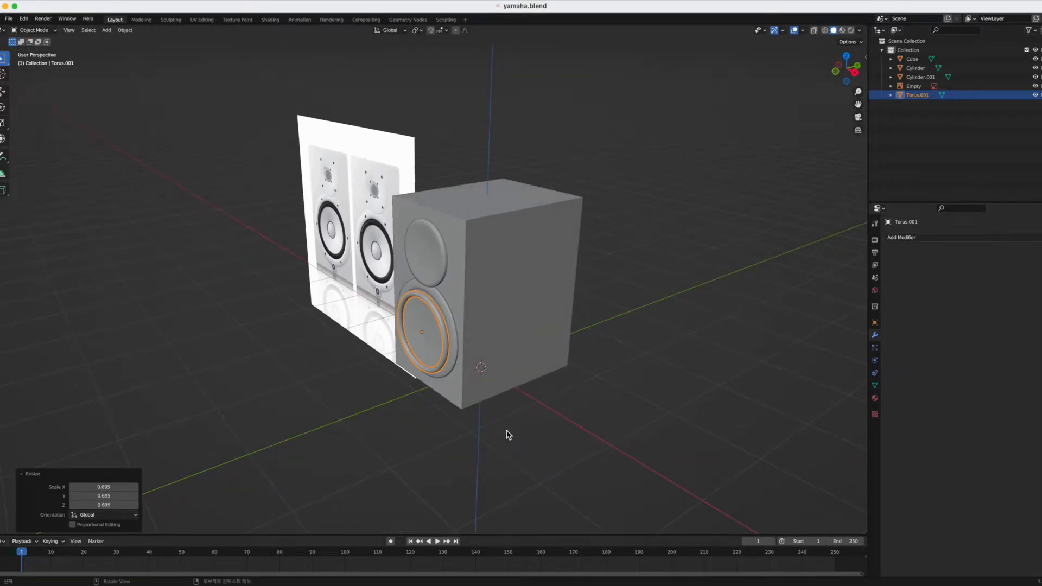
{"action": "scroll", "coordinate": [509, 434], "scroll_direction": "up", "scroll_amount": 4}
{"action": "key", "text": "g"}
{"action": "key", "text": "z"}
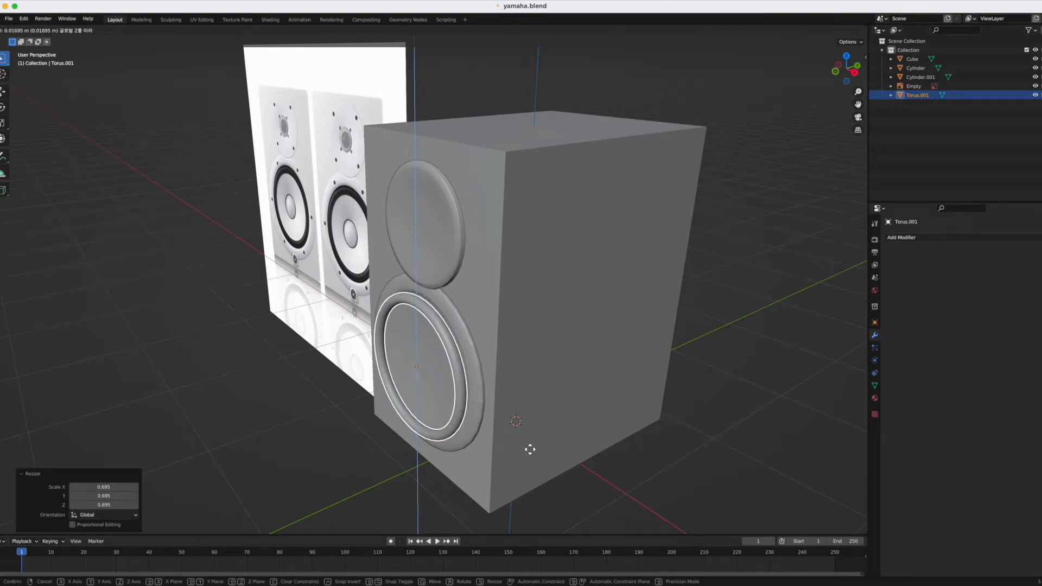
{"action": "left_click", "coordinate": [531, 451]}
{"action": "middle_click_drag", "start_coordinate": [530, 454], "coordinate": [617, 447]}
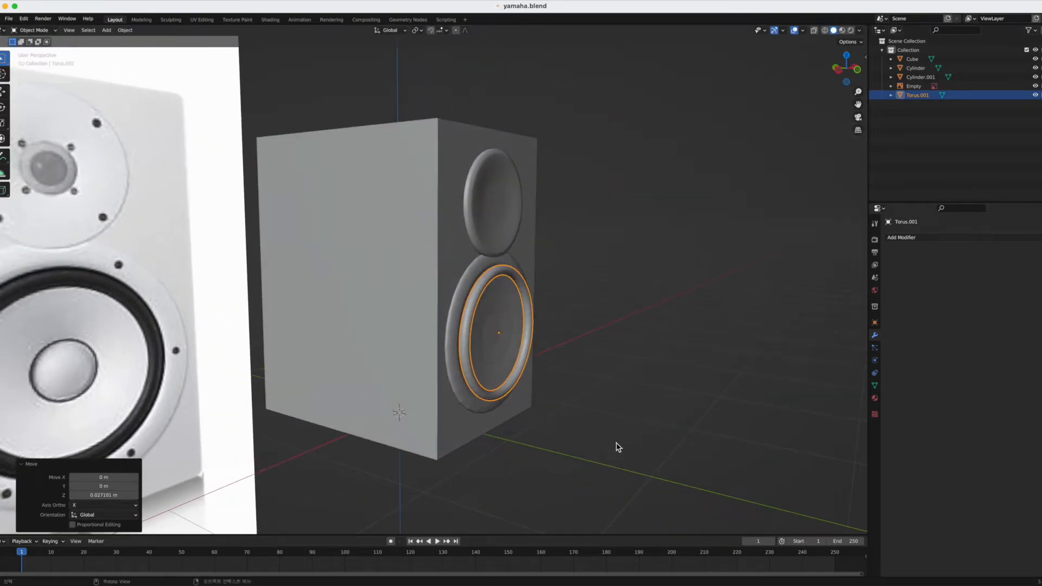
{"action": "key", "text": "g"}
{"action": "key", "text": "y"}
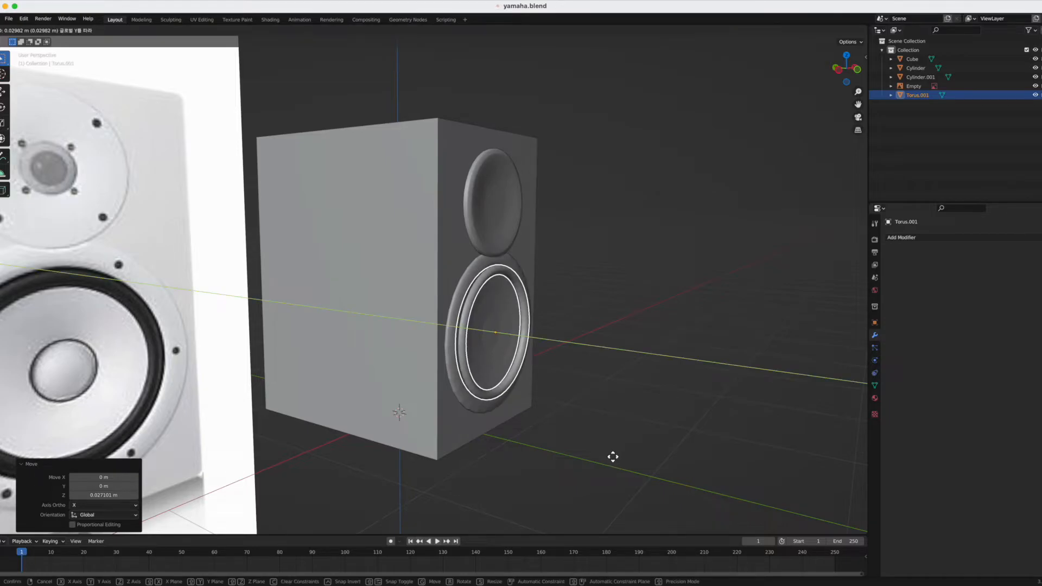
{"action": "left_click", "coordinate": [609, 455]}
- Scale the torus down slightly so it fits inside the lower driver's outer ring, and fine-tune its size
{"action": "middle_click_drag", "start_coordinate": [627, 454], "coordinate": [570, 456]}
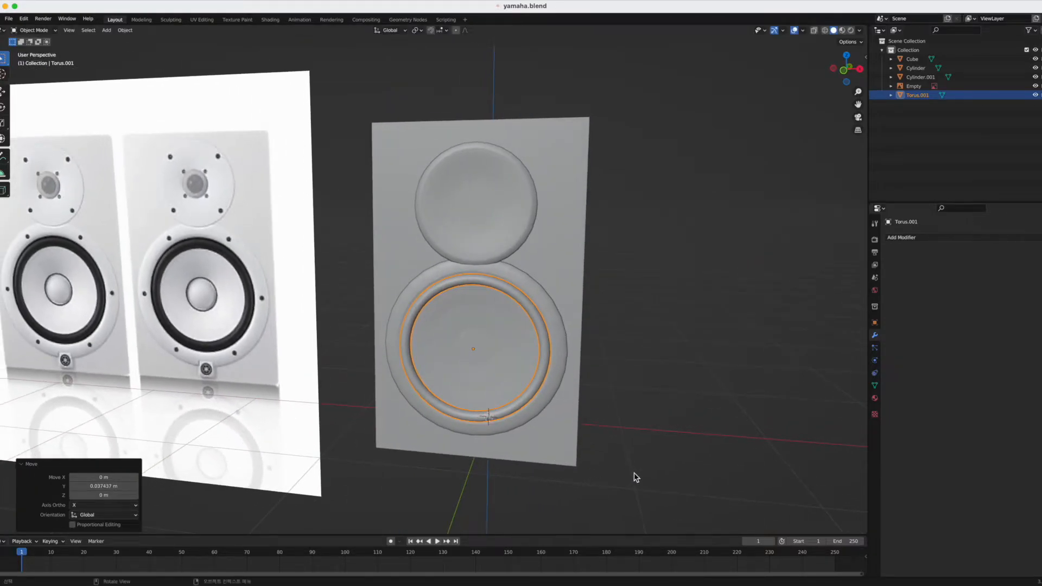
{"action": "key", "text": "s"}
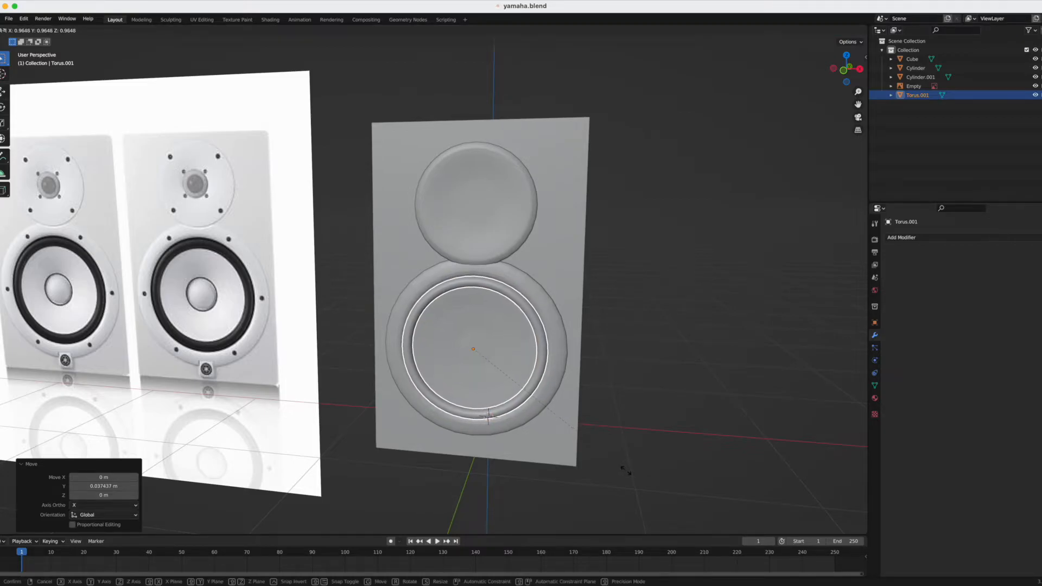
{"action": "left_click", "coordinate": [629, 478]}
{"action": "middle_click_drag", "start_coordinate": [629, 477], "coordinate": [602, 475]}
{"action": "key", "text": "s"}
{"action": "left_click", "coordinate": [656, 459]}
{"action": "scroll", "coordinate": [572, 479], "scroll_direction": "down", "scroll_amount": 1}
{"action": "left_click", "coordinate": [547, 477]}
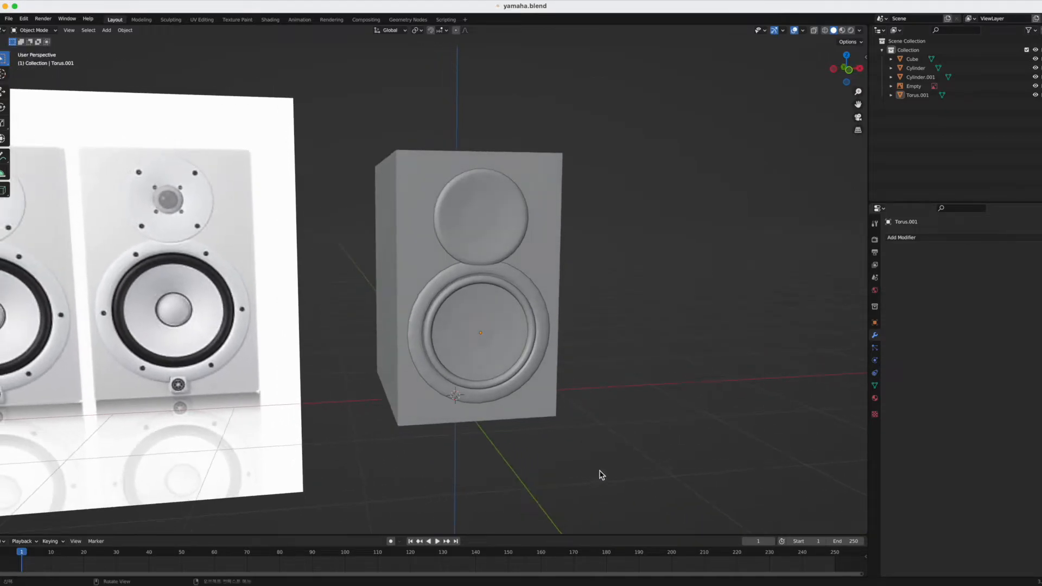
{"action": "left_click", "coordinate": [483, 336]}
{"action": "middle_click_drag", "start_coordinate": [514, 354], "coordinate": [493, 393]}
{"action": "scroll", "coordinate": [476, 370], "scroll_direction": "up", "scroll_amount": 1}
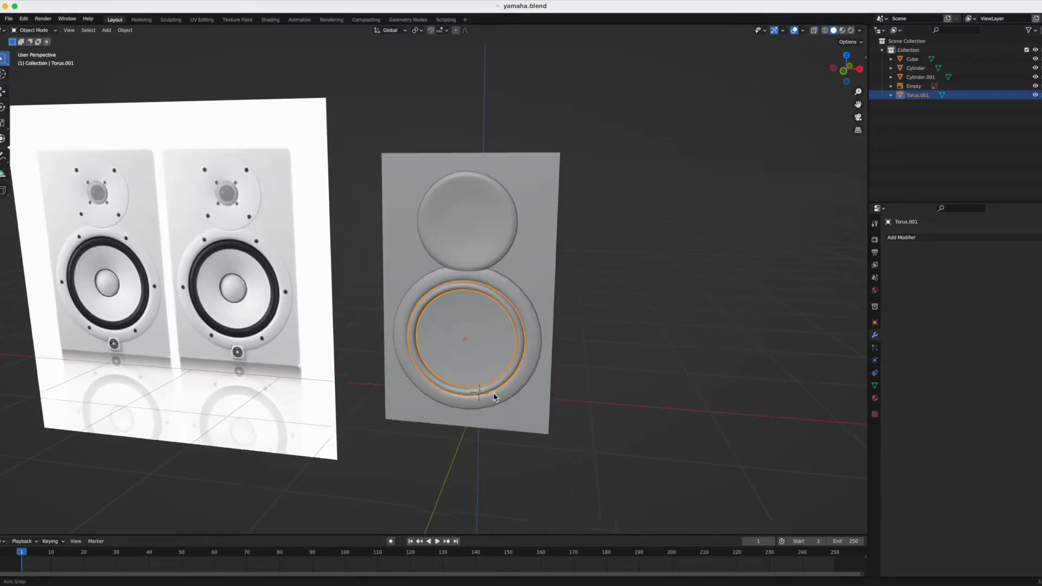
{"action": "scroll", "coordinate": [477, 376], "scroll_direction": "up", "scroll_amount": 3}
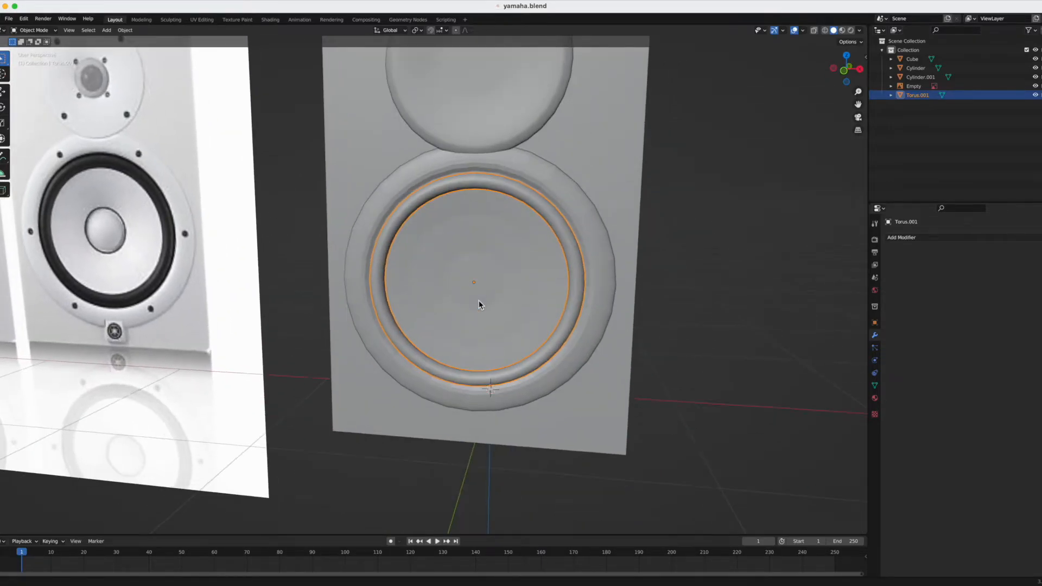
- Add a UV sphere with 48 segments for the lower driver's centre dome
{"action": "key", "text": "shift+a"}
{"action": "mouse_move", "coordinate": [491, 318]}
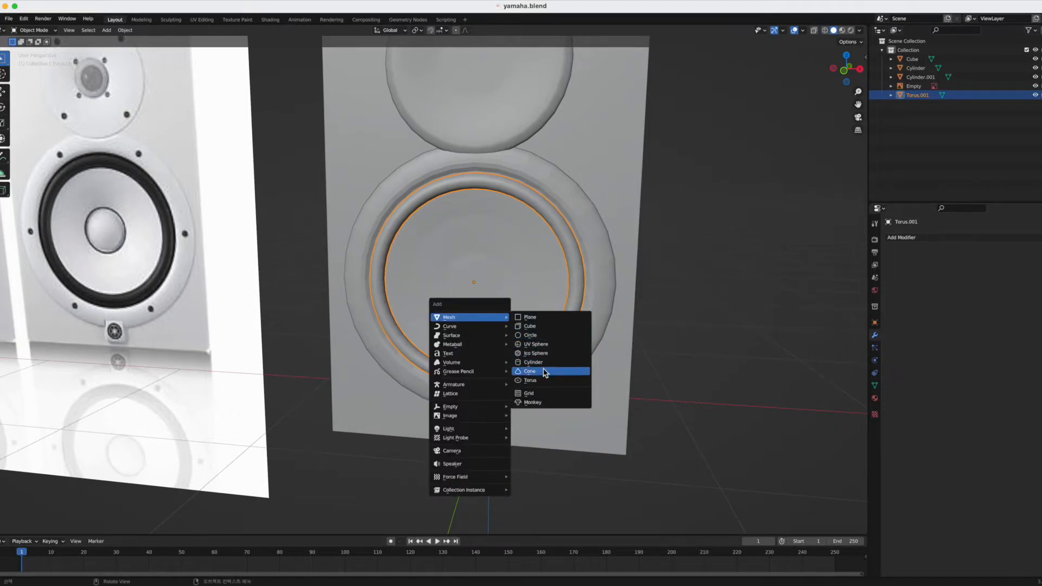
{"action": "left_click", "coordinate": [545, 347]}
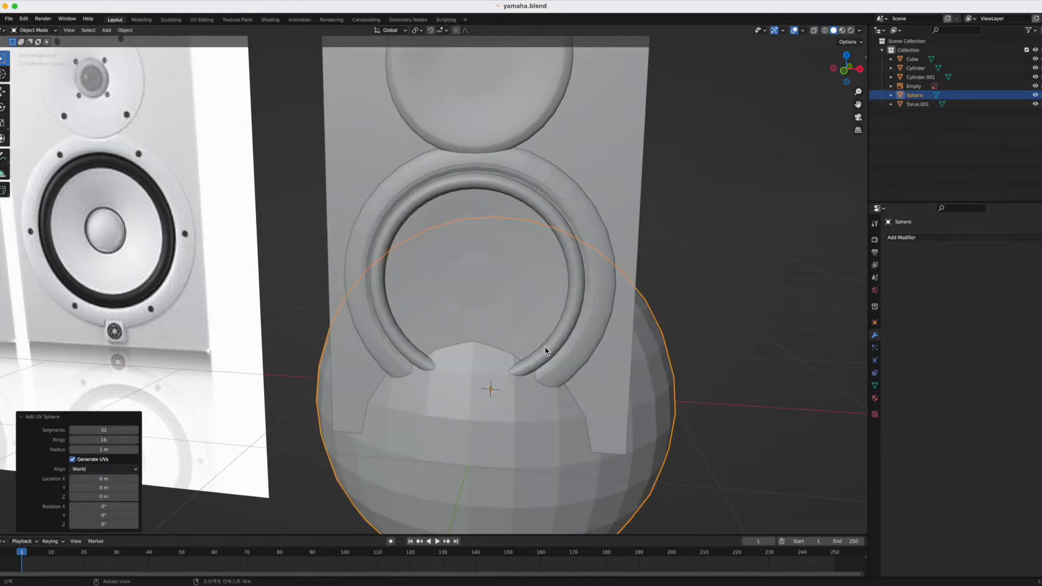
{"action": "scroll", "coordinate": [546, 350], "scroll_direction": "down", "scroll_amount": 5}
{"action": "left_click", "coordinate": [101, 430]}
{"action": "type", "text": "32"}
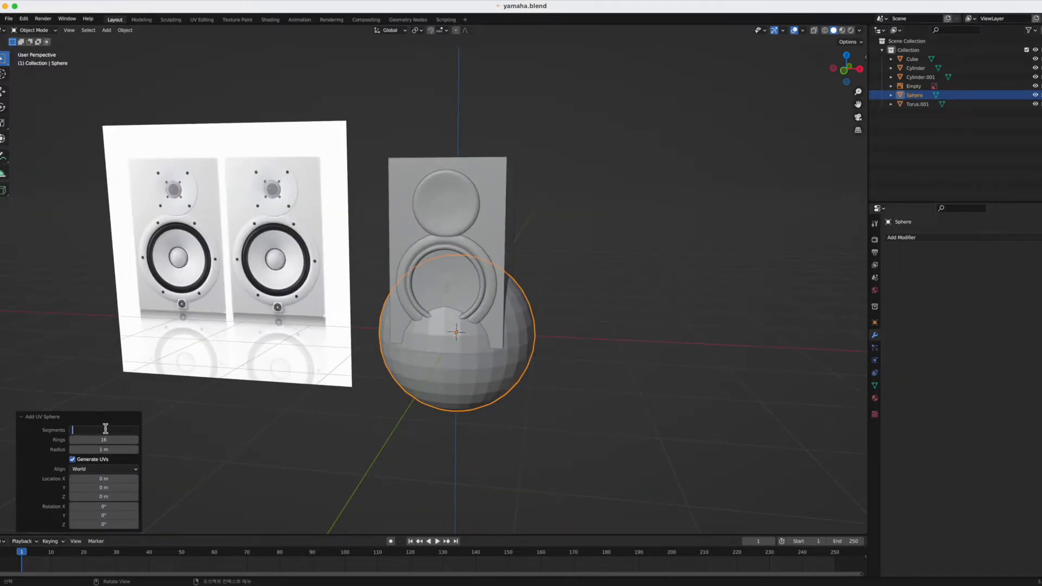
{"action": "key", "text": "Return"}
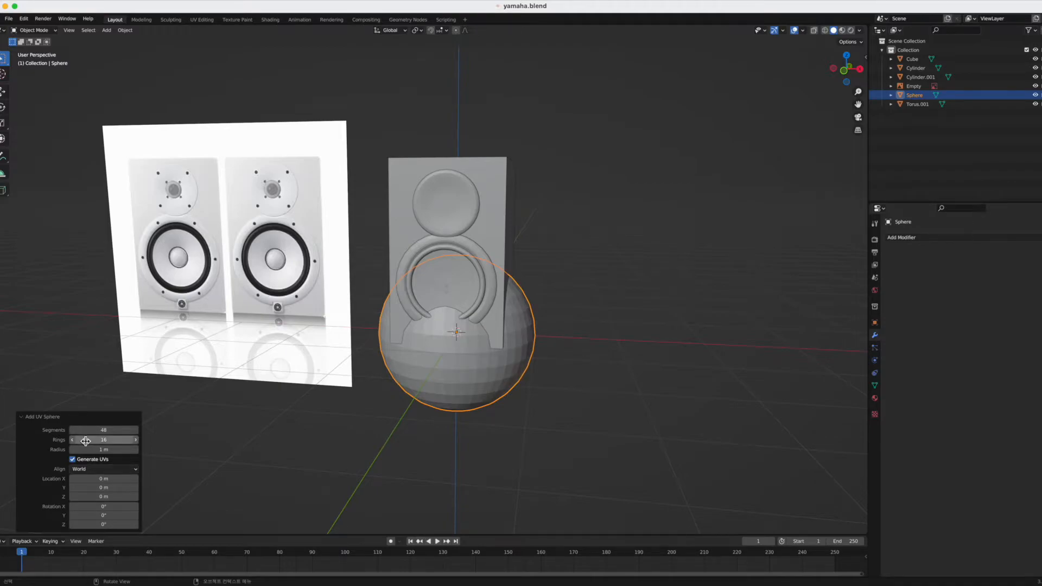
- Rotate the UV sphere 90° about the X axis
{"action": "middle_click_drag", "start_coordinate": [376, 382], "coordinate": [434, 396]}
{"action": "key", "text": "r"}
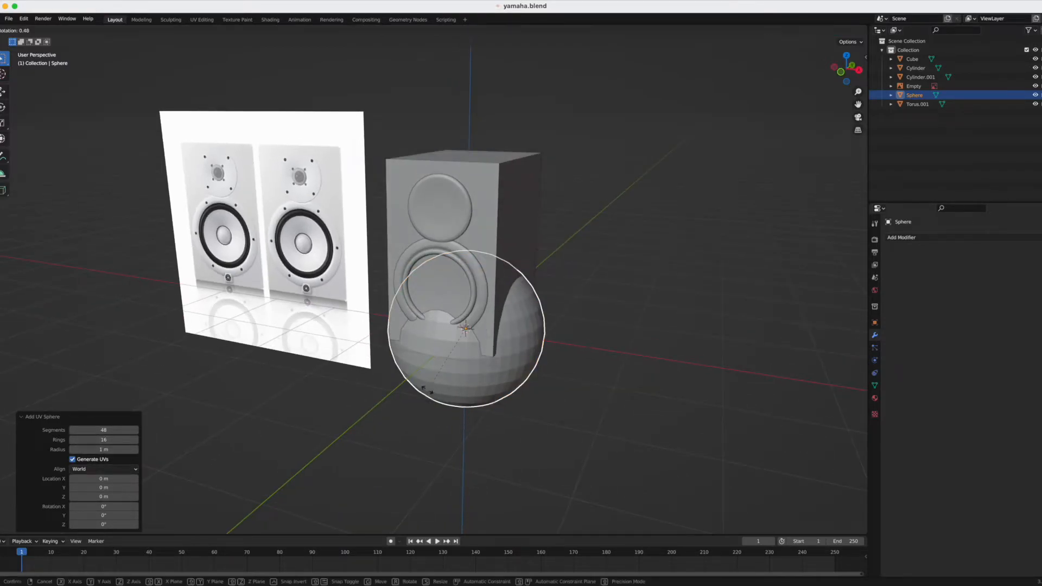
{"action": "type", "text": "x90"}
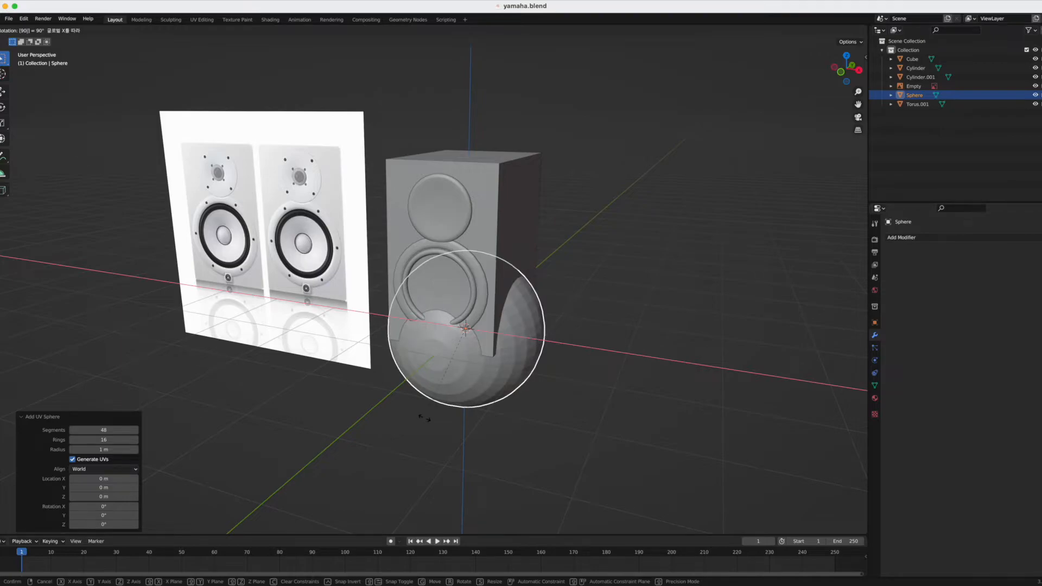
- Rotate the new UV sphere 90° about the X axis and scale it to 0.590
{"action": "key", "text": "Return"}
{"action": "middle_click_drag", "start_coordinate": [490, 394], "coordinate": [470, 372]}
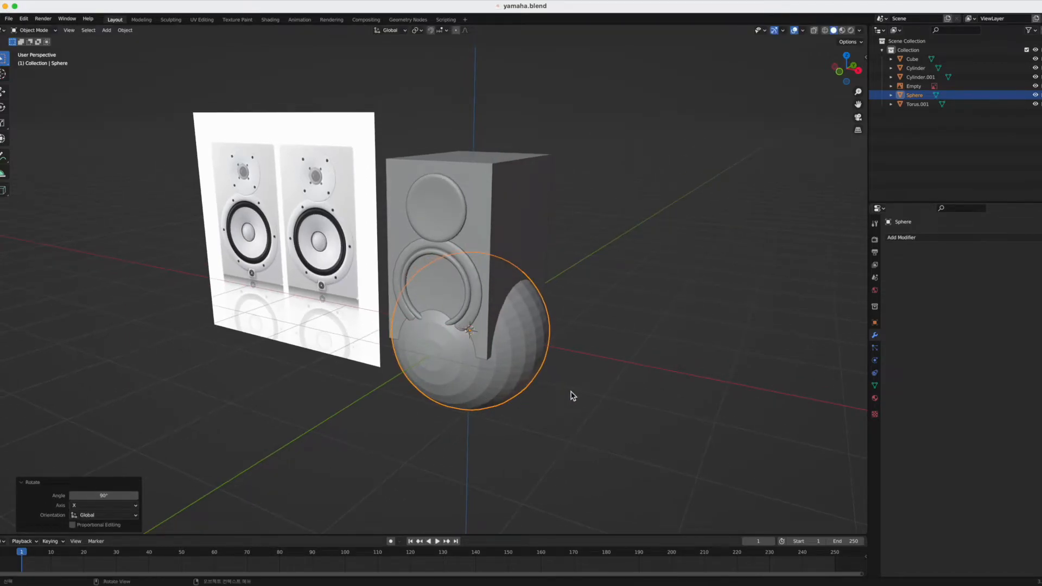
{"action": "key", "text": "s"}
{"action": "left_click", "coordinate": [534, 405]}
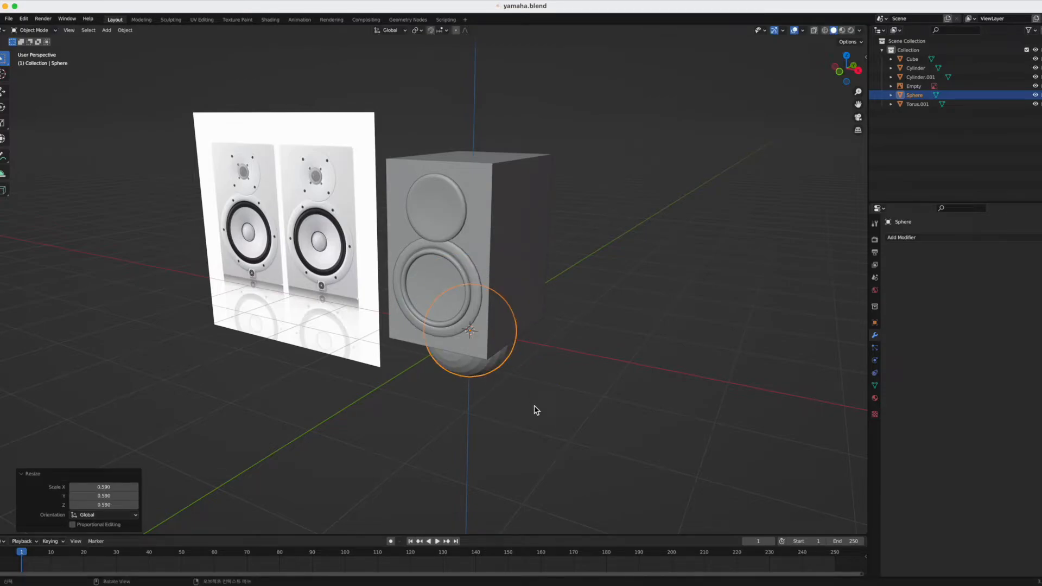
- Position the sphere at the woofer's centre by moving it about 0.60 m on Z, -0.38 m on Y and another 0.17 m on Z
{"action": "key", "text": "g"}
{"action": "key", "text": "z"}
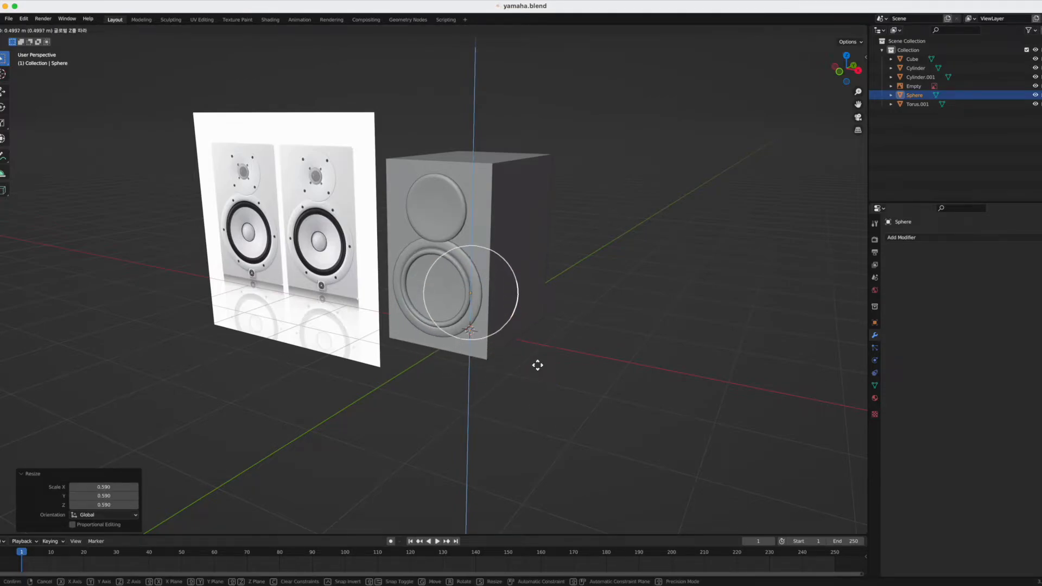
{"action": "left_click", "coordinate": [538, 362]}
{"action": "key", "text": "g"}
{"action": "key", "text": "y"}
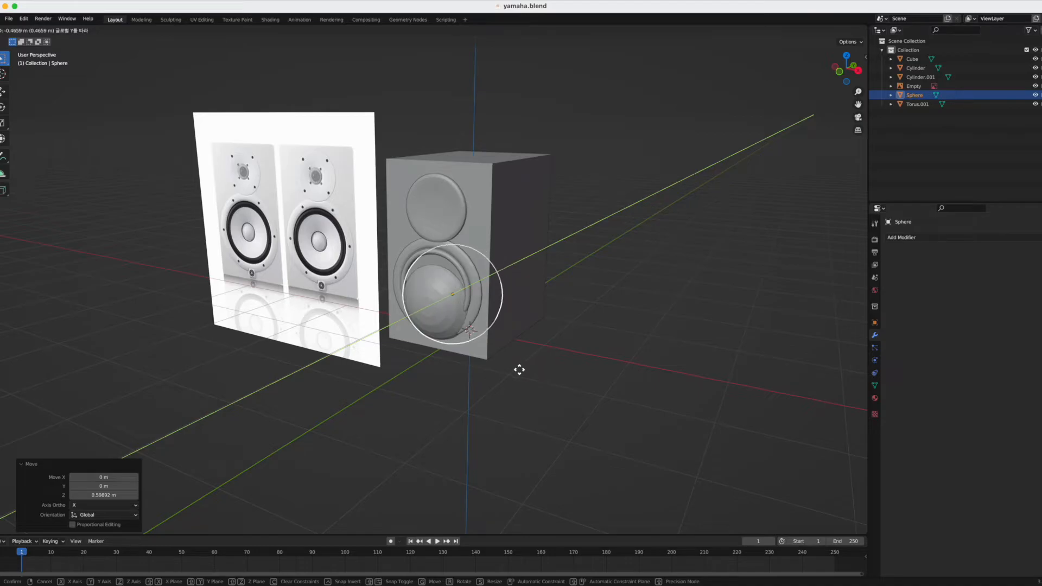
{"action": "left_click", "coordinate": [523, 368]}
{"action": "key", "text": "g"}
{"action": "key", "text": "z"}
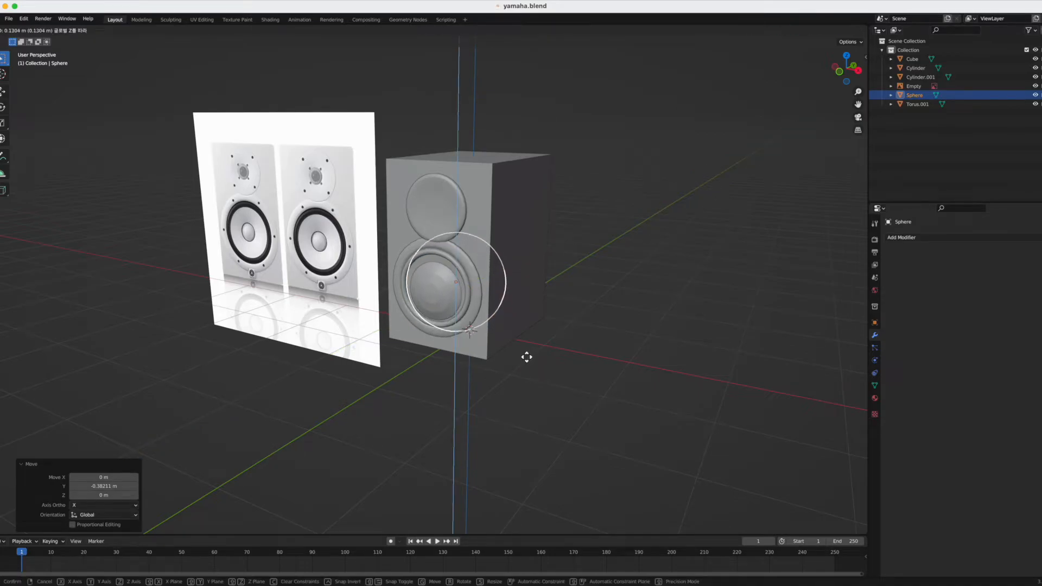
{"action": "left_click", "coordinate": [528, 355]}
- Scale the woofer sphere to 0.858 against the front view and shift it about 0.014 m along Y
{"action": "key", "text": "grave"}
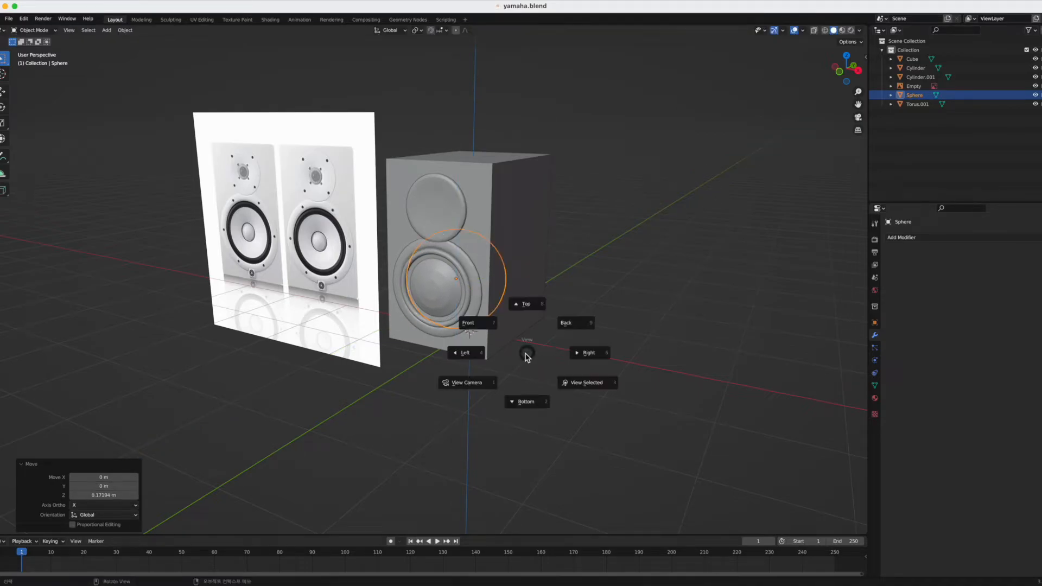
{"action": "left_click", "coordinate": [494, 324]}
{"action": "key", "text": "s"}
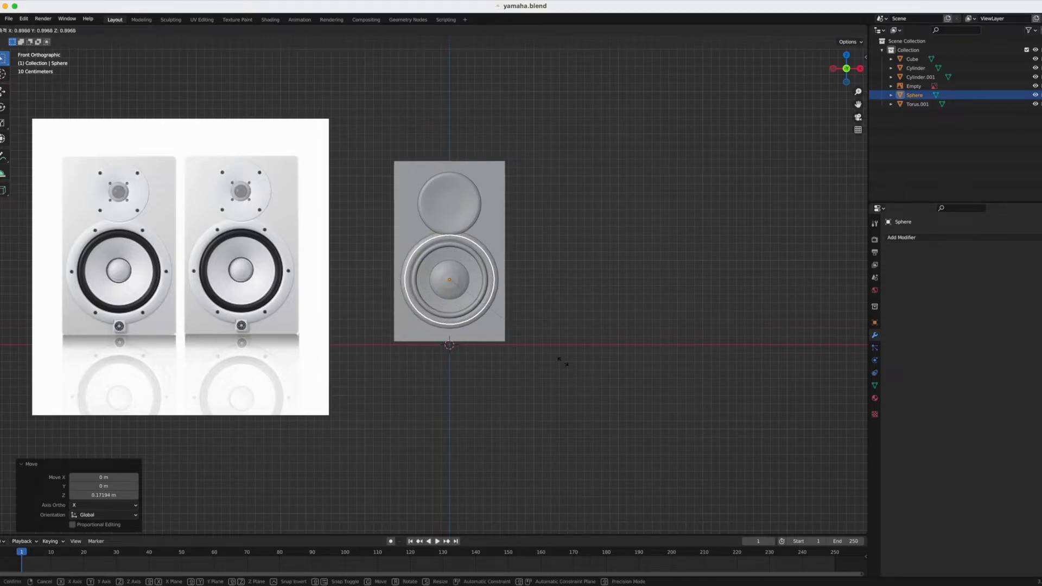
{"action": "left_click", "coordinate": [558, 360]}
{"action": "mouse_move", "coordinate": [569, 362]}
{"action": "middle_mouse_down"}
{"action": "mouse_move", "coordinate": [517, 382]}
{"action": "mouse_move", "coordinate": [564, 382]}
{"action": "middle_mouse_up"}
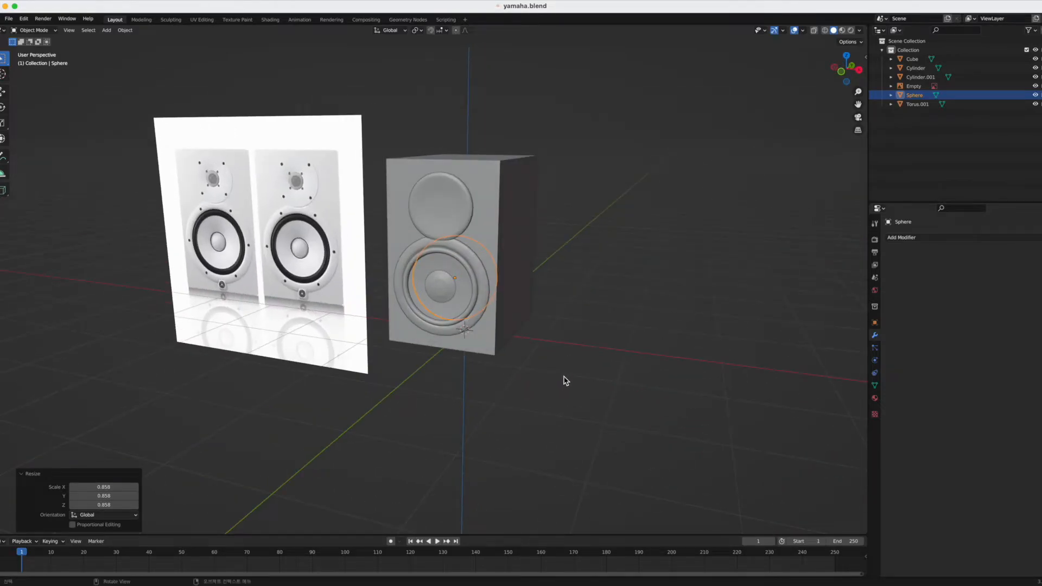
{"action": "key", "text": "g"}
{"action": "key", "text": "y"}
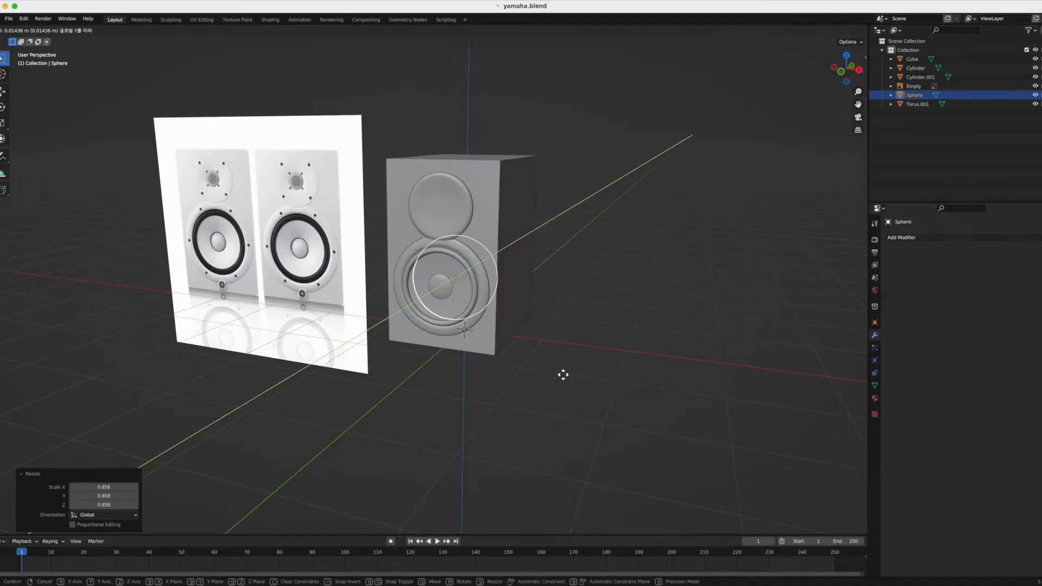
{"action": "left_click", "coordinate": [563, 375]}
- Apply smooth shading to the woofer's centre sphere
{"action": "middle_click_drag", "start_coordinate": [472, 377], "coordinate": [437, 370]}
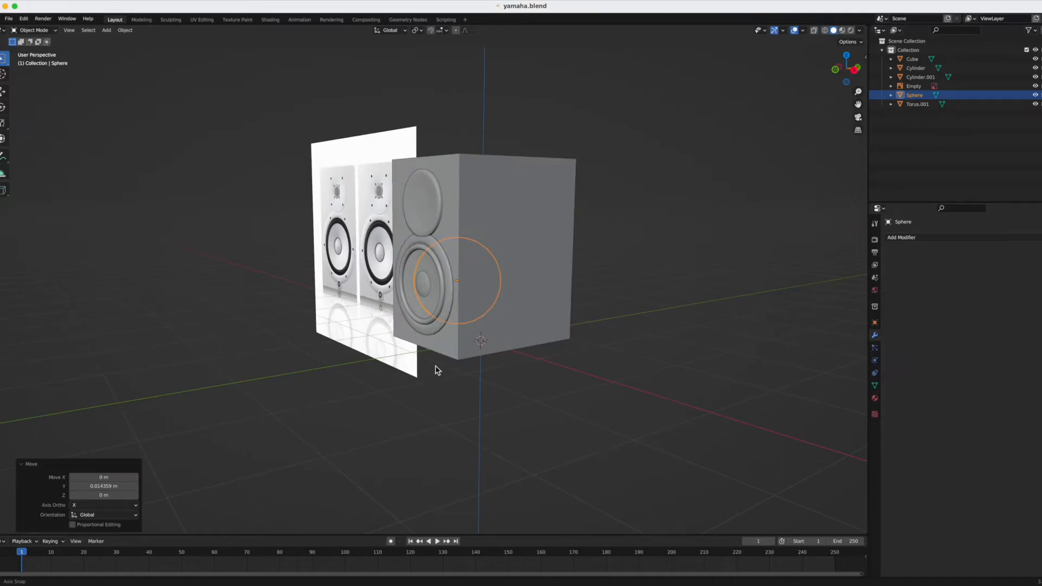
{"action": "right_click", "coordinate": [475, 284]}
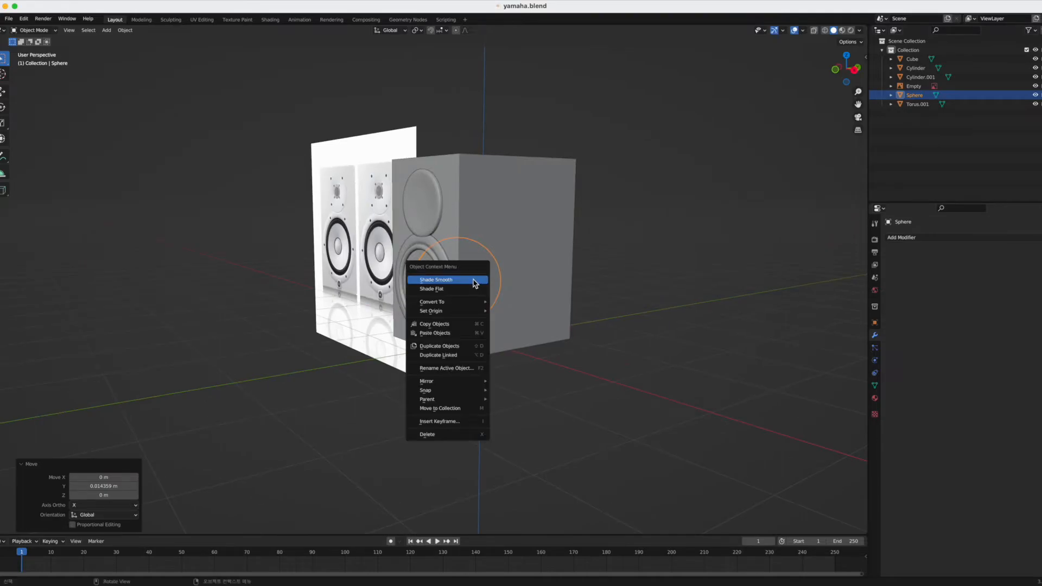
{"action": "left_click", "coordinate": [455, 280]}
{"action": "middle_click_drag", "start_coordinate": [455, 285], "coordinate": [453, 377]}
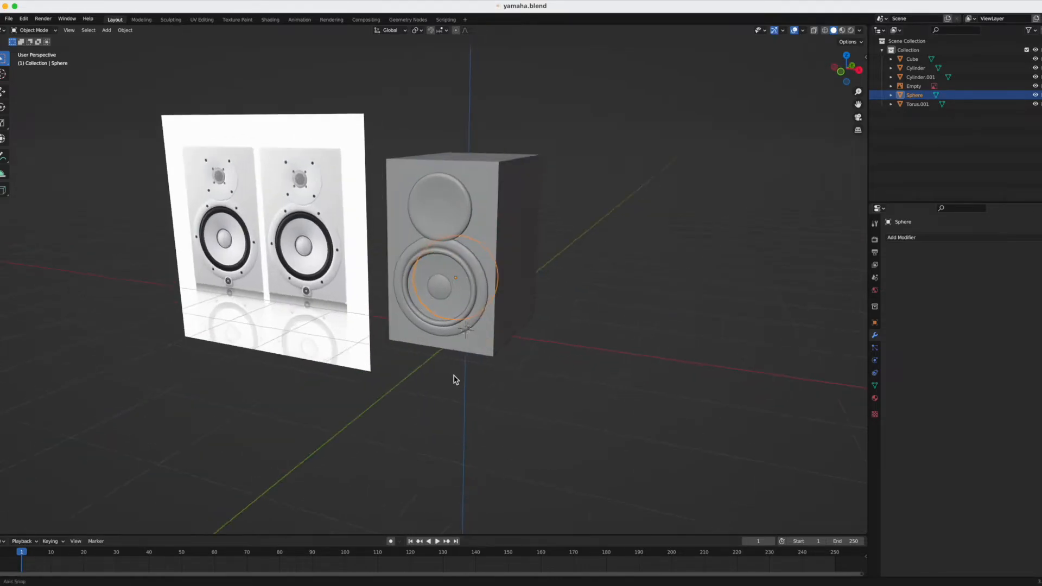
- Apply smooth shading to the woofer's torus ring and the outer cylinder ring around it, and deselect everything
{"action": "left_click", "coordinate": [442, 253]}
{"action": "right_click", "coordinate": [441, 253]}
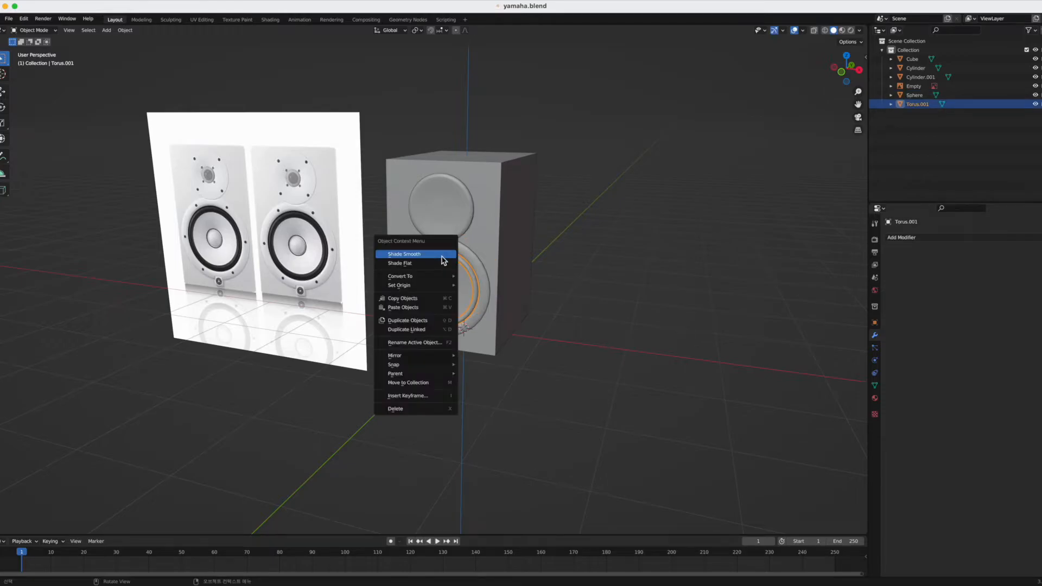
{"action": "left_click", "coordinate": [450, 257]}
{"action": "left_click", "coordinate": [479, 262]}
{"action": "right_click", "coordinate": [479, 261]}
{"action": "left_click", "coordinate": [470, 263]}
{"action": "scroll", "coordinate": [446, 346], "scroll_direction": "up", "scroll_amount": 2}
{"action": "left_click", "coordinate": [485, 462]}
{"action": "middle_click_drag", "start_coordinate": [394, 377], "coordinate": [457, 363]}
{"action": "scroll", "coordinate": [459, 375], "scroll_direction": "down", "scroll_amount": 2}
{"action": "middle_click_drag", "start_coordinate": [544, 351], "coordinate": [463, 333]}
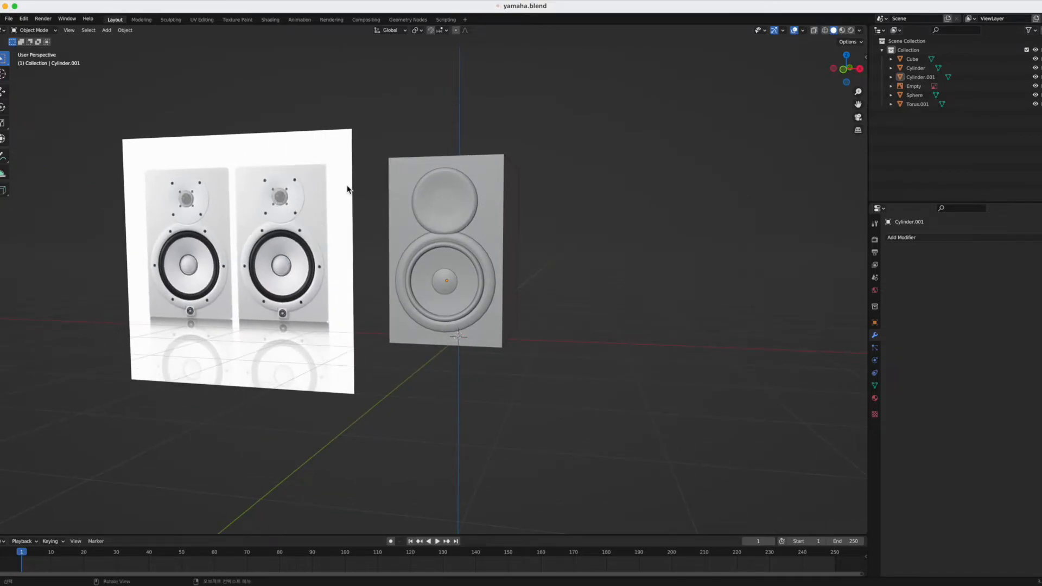
- Add another UV sphere and move it up about 1.63 m on Z to the tweeter
{"action": "middle_click_drag", "start_coordinate": [400, 184], "coordinate": [435, 259]}
{"action": "scroll", "coordinate": [435, 221], "scroll_direction": "up", "scroll_amount": 5}
{"action": "key", "text": "shift+a"}
{"action": "mouse_move", "coordinate": [435, 258]}
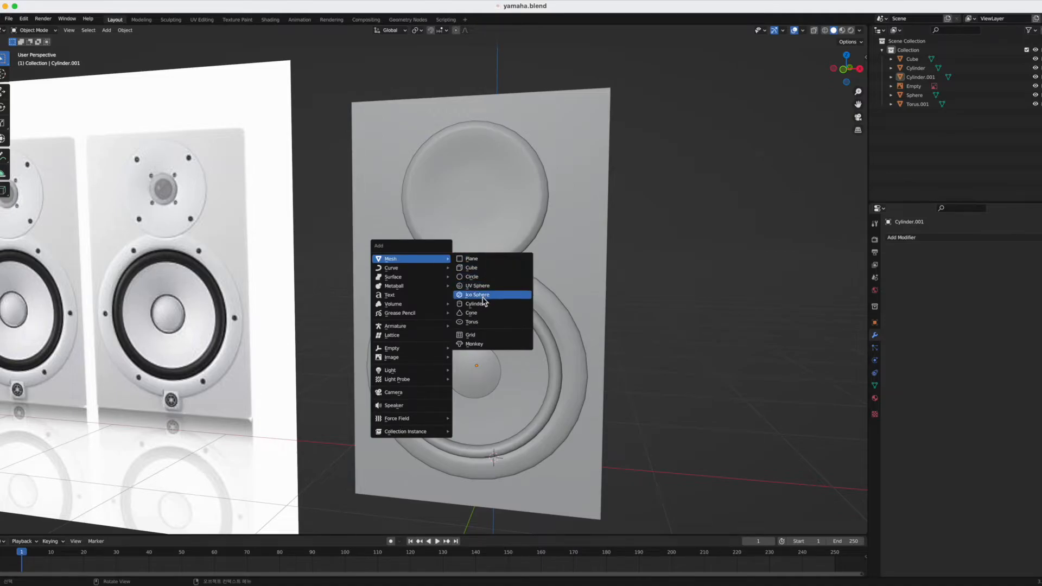
{"action": "left_click", "coordinate": [477, 287]}
{"action": "scroll", "coordinate": [493, 298], "scroll_direction": "down", "scroll_amount": 5}
{"action": "key", "text": "g"}
{"action": "key", "text": "z"}
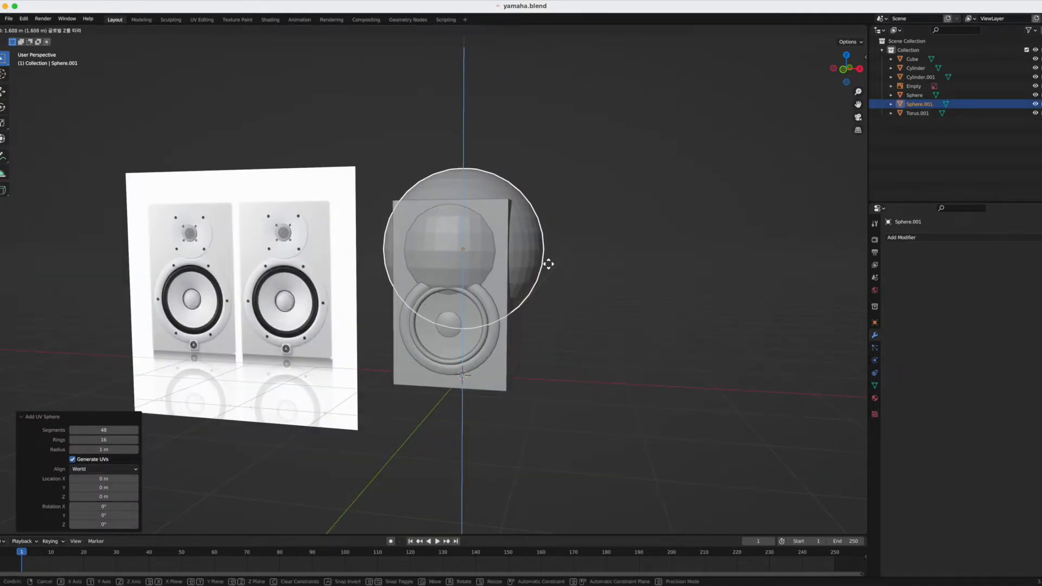
{"action": "left_click", "coordinate": [546, 259]}
- Scale the tweeter sphere to 0.398, move it about -0.576 m along Y, and scale it by another 0.800
{"action": "key", "text": "s"}
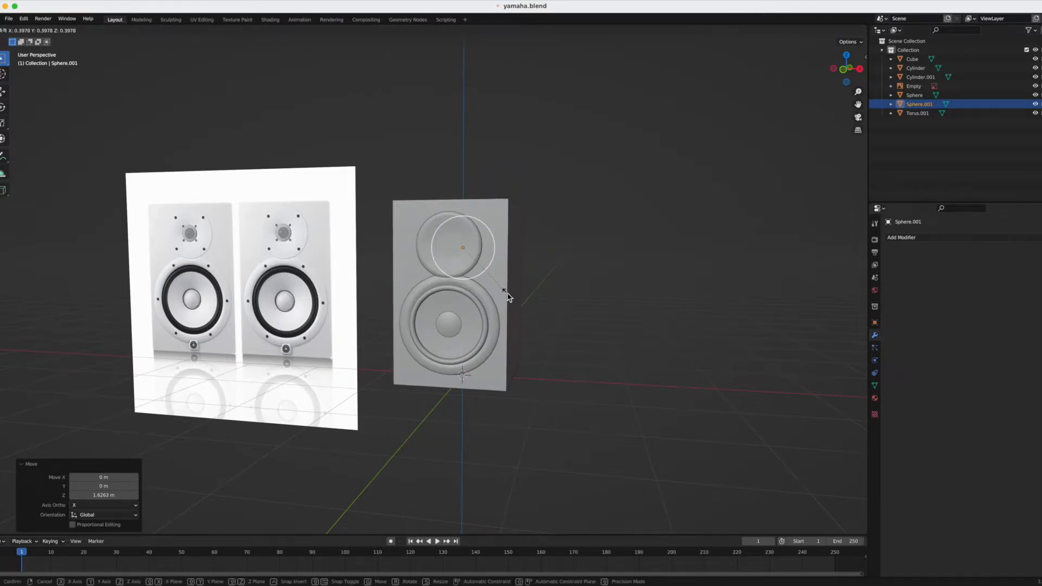
{"action": "left_click", "coordinate": [506, 292]}
{"action": "key", "text": "g"}
{"action": "key", "text": "y"}
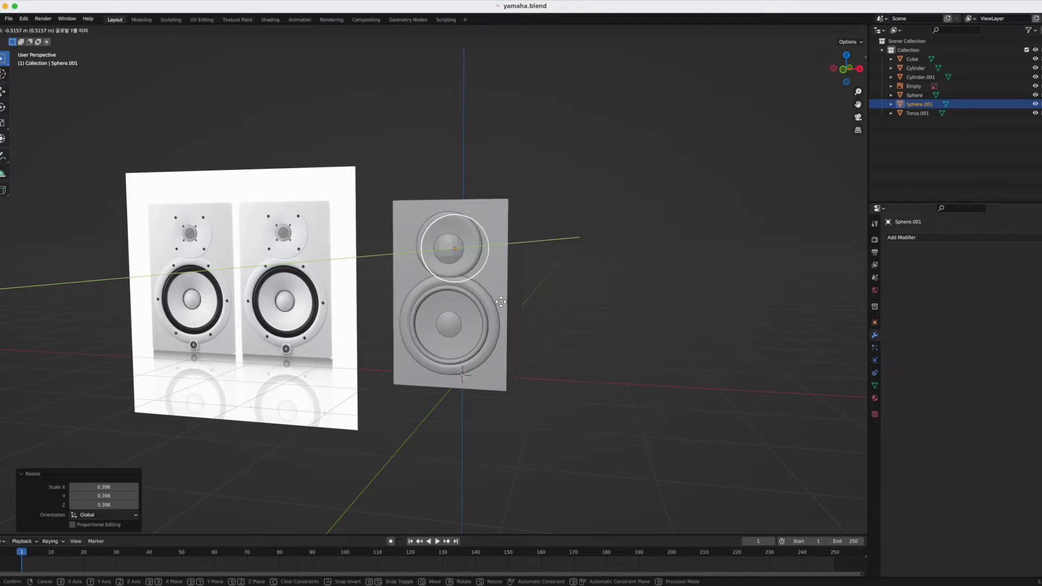
{"action": "left_click", "coordinate": [584, 404]}
{"action": "key", "text": "s"}
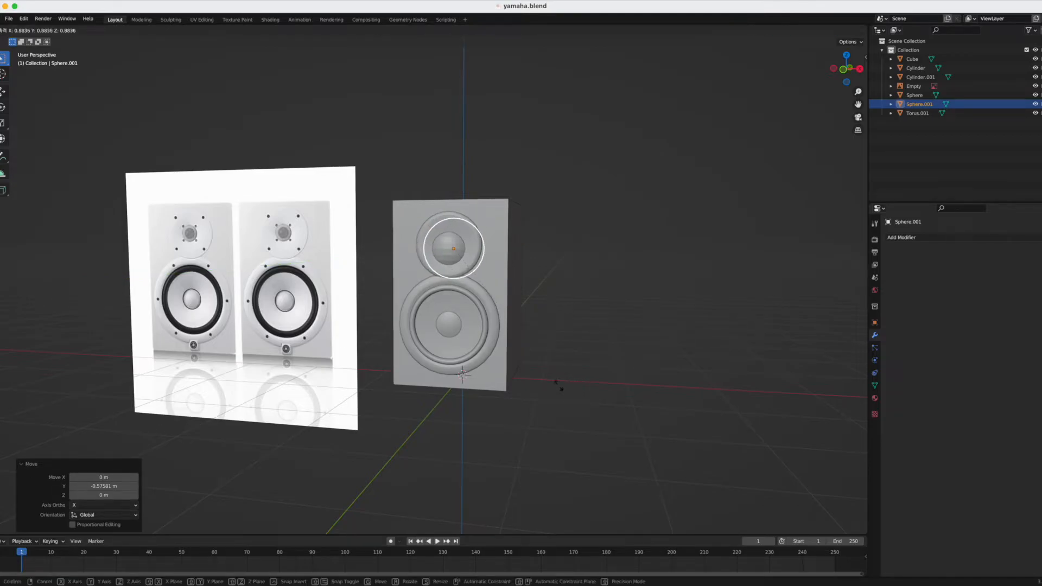
{"action": "left_click", "coordinate": [541, 375]}
- Centre the sphere on the tweeter in the front view by raising it about 0.045 m on Z, and shrink it slightly
{"action": "key", "text": "grave"}
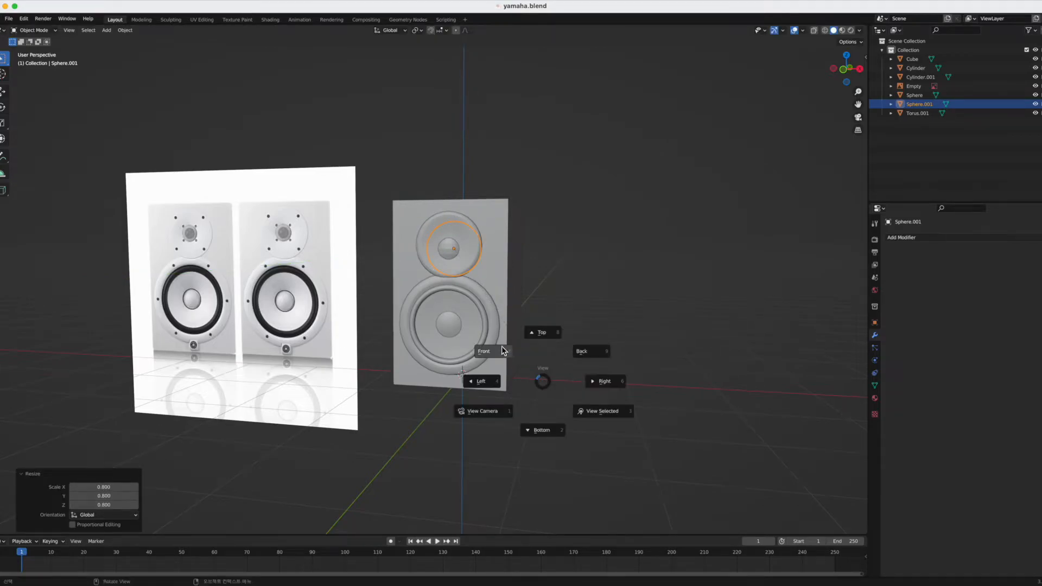
{"action": "left_click", "coordinate": [502, 346]}
{"action": "key", "text": "g"}
{"action": "key", "text": "z"}
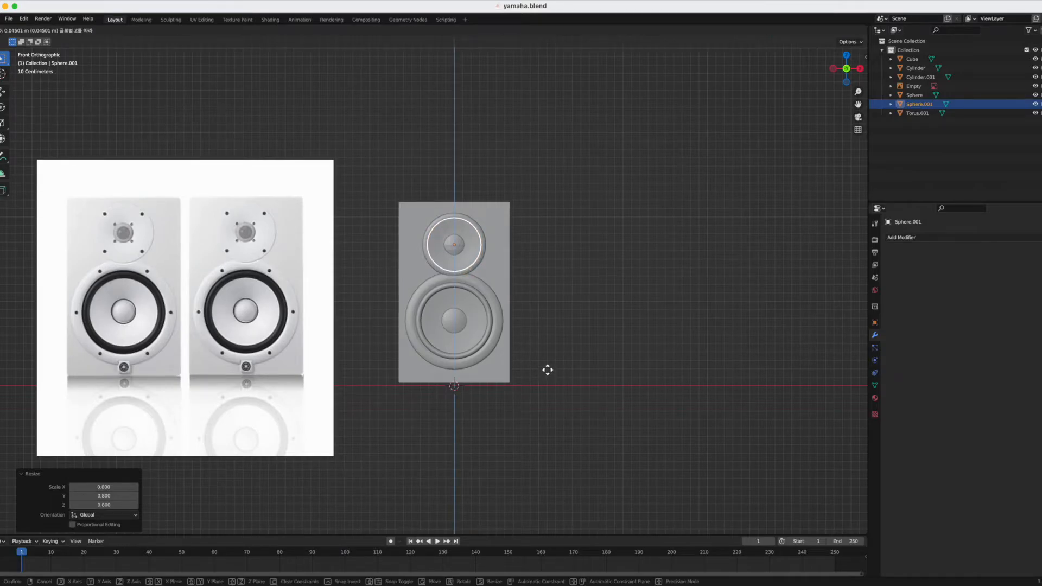
{"action": "left_click", "coordinate": [547, 373]}
{"action": "key", "text": "s"}
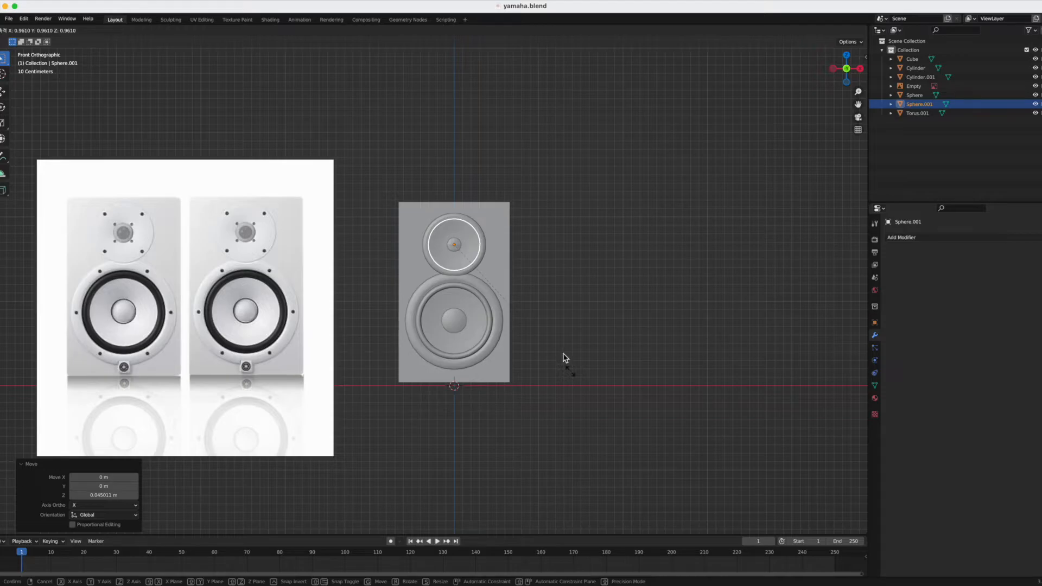
{"action": "left_click", "coordinate": [567, 365]}
- Rotate the tweeter sphere 90° about the X axis and scale it to 0.979
{"action": "key", "text": "r"}
{"action": "key", "text": "x"}
{"action": "key", "text": "Return"}
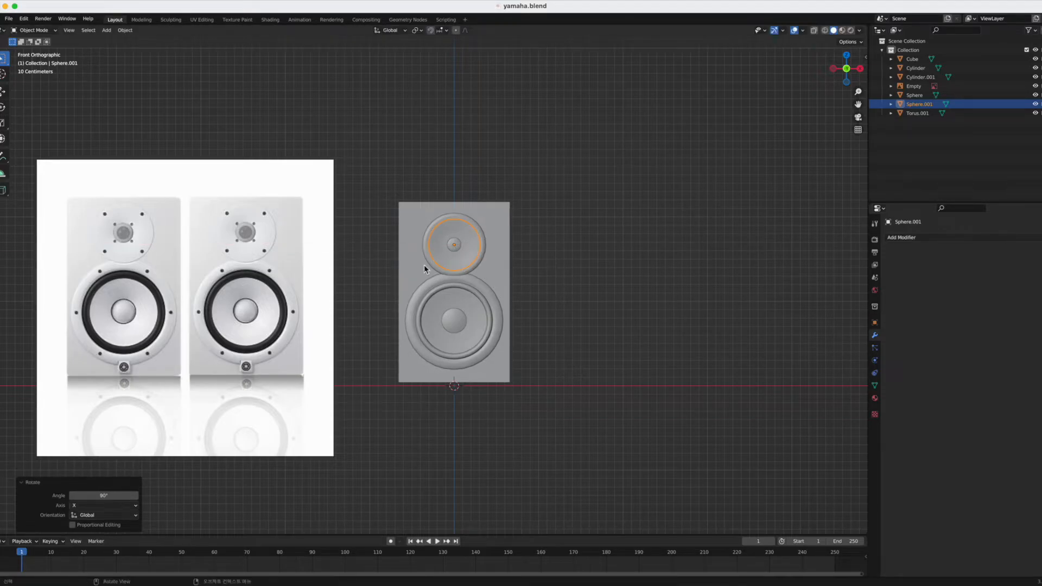
{"action": "scroll", "coordinate": [477, 265], "scroll_direction": "up", "scroll_amount": 3}
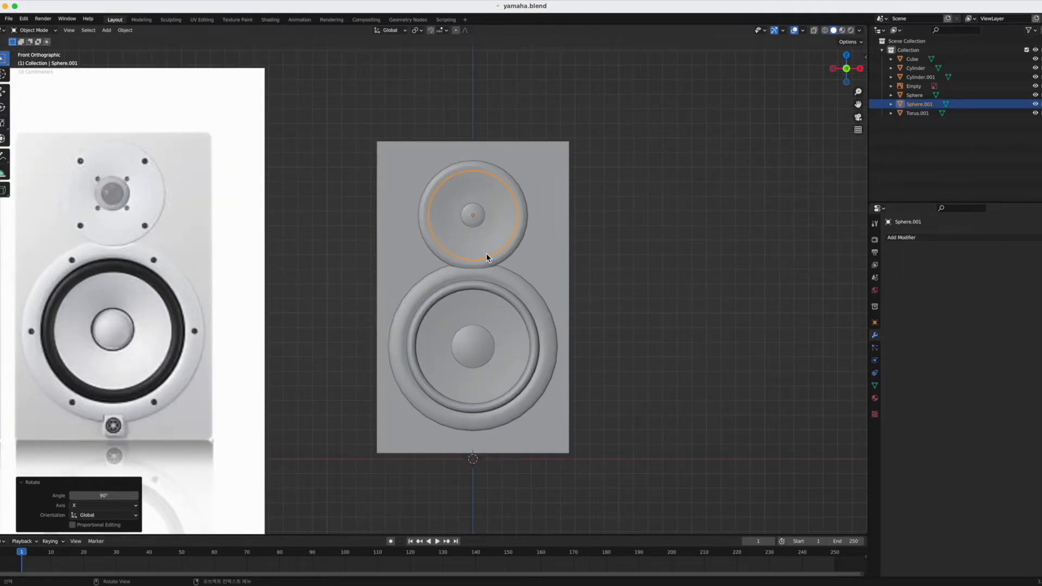
{"action": "key", "text": "s"}
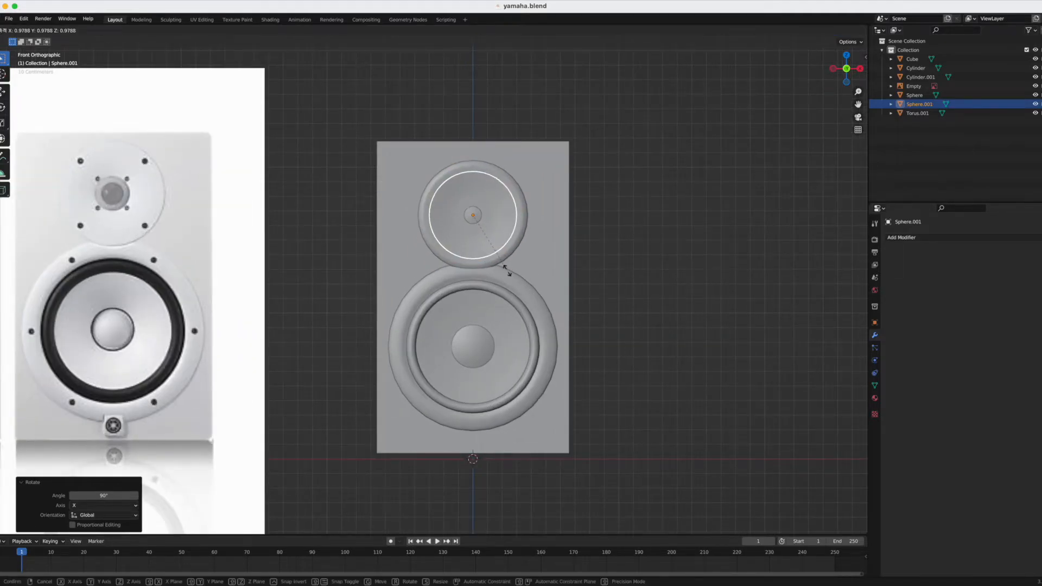
{"action": "left_click", "coordinate": [508, 270]}
- Apply smooth shading to the tweeter sphere
{"action": "right_click", "coordinate": [481, 212]}
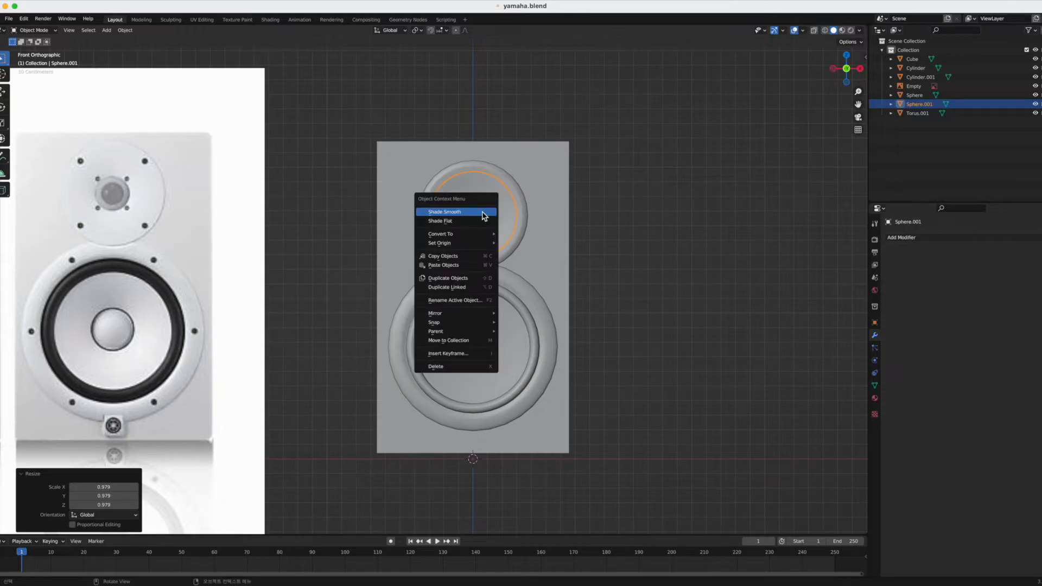
{"action": "left_click", "coordinate": [484, 215]}
{"action": "middle_click_drag", "start_coordinate": [624, 294], "coordinate": [623, 296]}
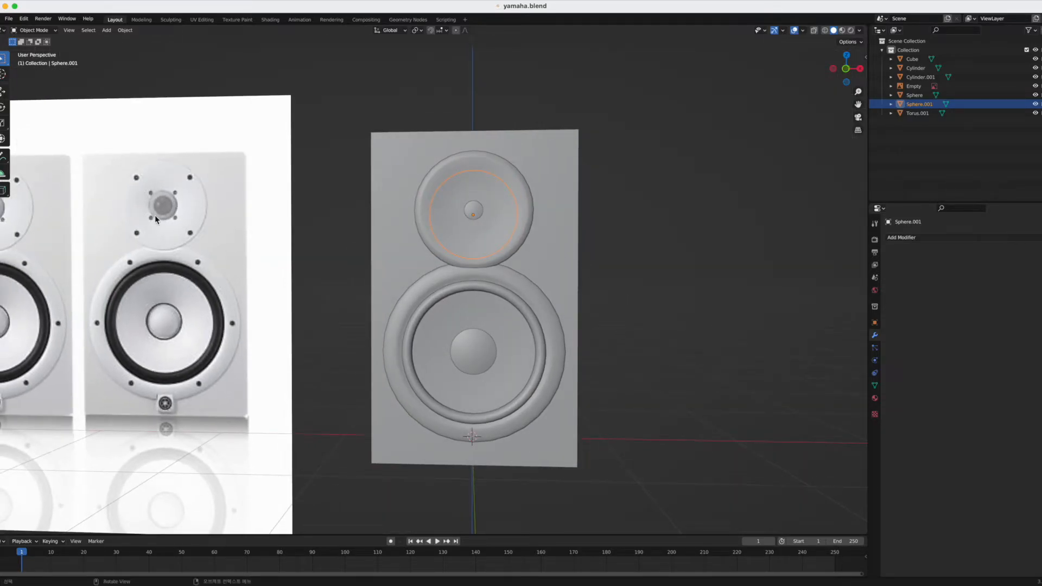
- Add a third UV sphere and rotate it 90° about the X axis
{"action": "key", "text": "shift+a"}
{"action": "mouse_move", "coordinate": [343, 273]}
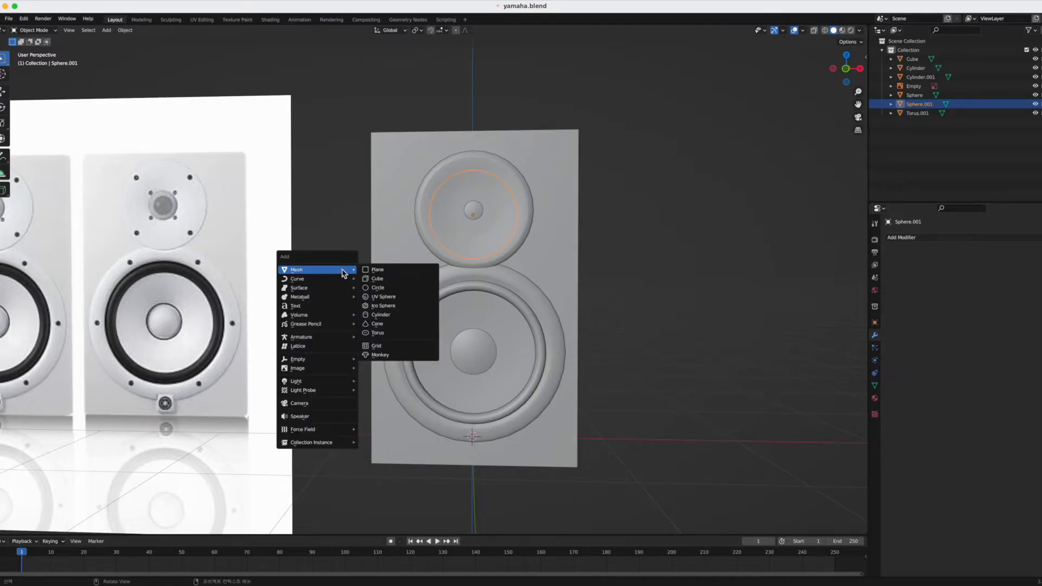
{"action": "left_click", "coordinate": [396, 298]}
{"action": "scroll", "coordinate": [396, 298], "scroll_direction": "down", "scroll_amount": 3}
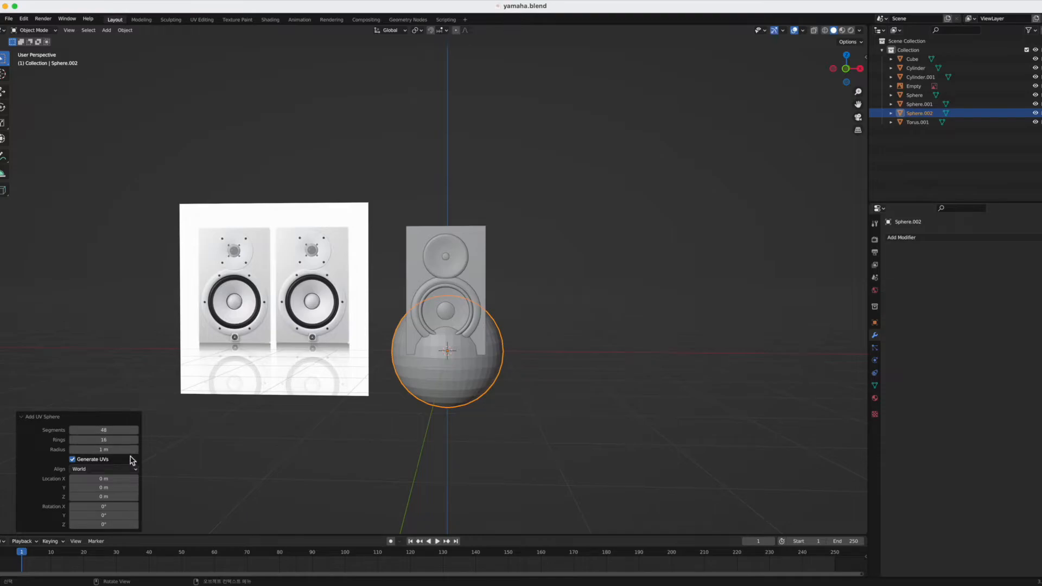
{"action": "key", "text": "r"}
{"action": "type", "text": "x"}
{"action": "type", "text": "9"}
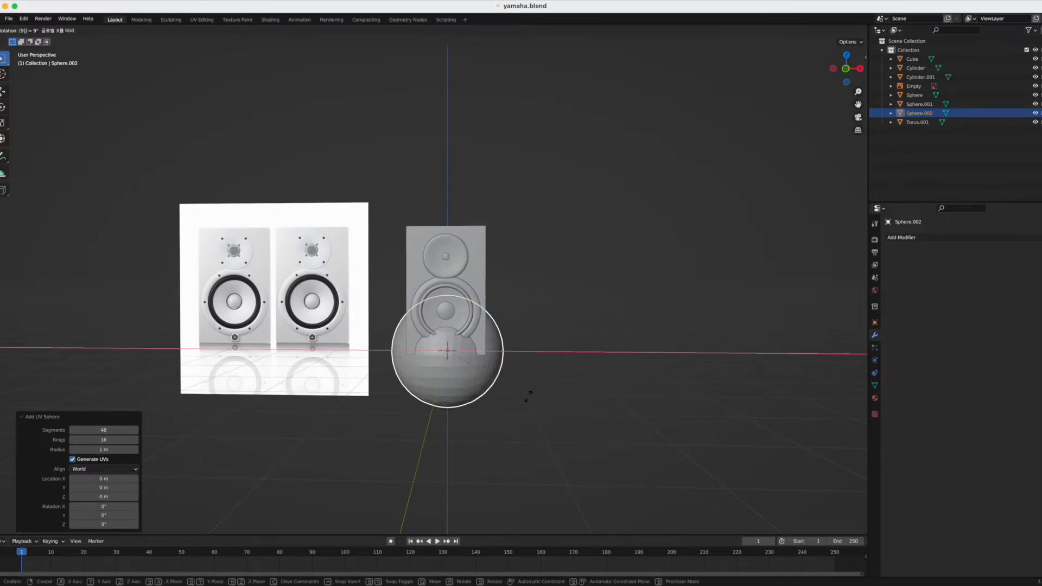
{"action": "type", "text": "0"}
{"action": "key", "text": "Return"}
- Move the third sphere up about 1.73 m on Z to the tweeter's height and scale it to 0.886
{"action": "key", "text": "g"}
{"action": "key", "text": "z"}
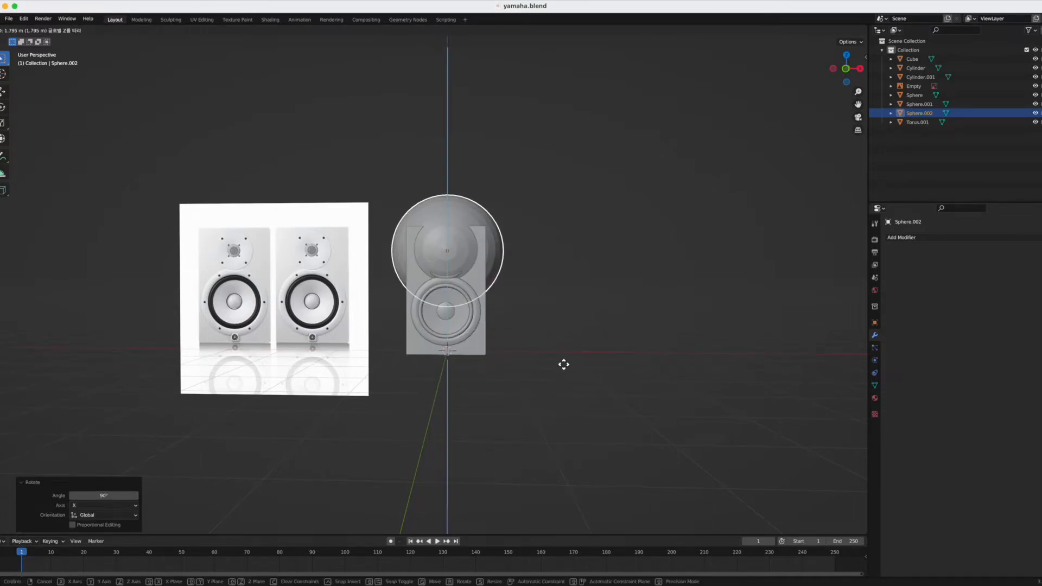
{"action": "left_click", "coordinate": [564, 366]}
{"action": "key", "text": "s"}
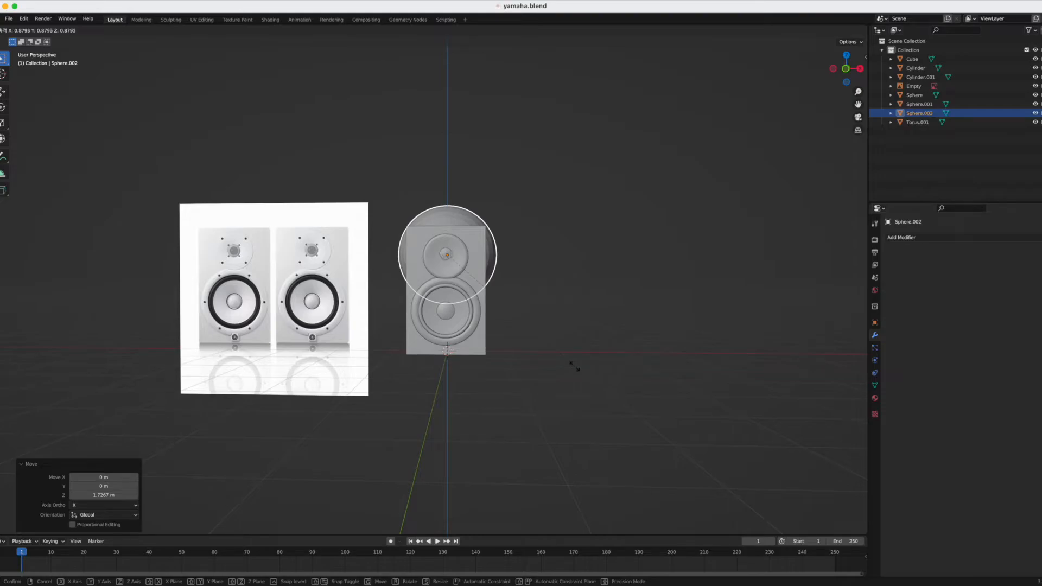
{"action": "left_click", "coordinate": [576, 371]}
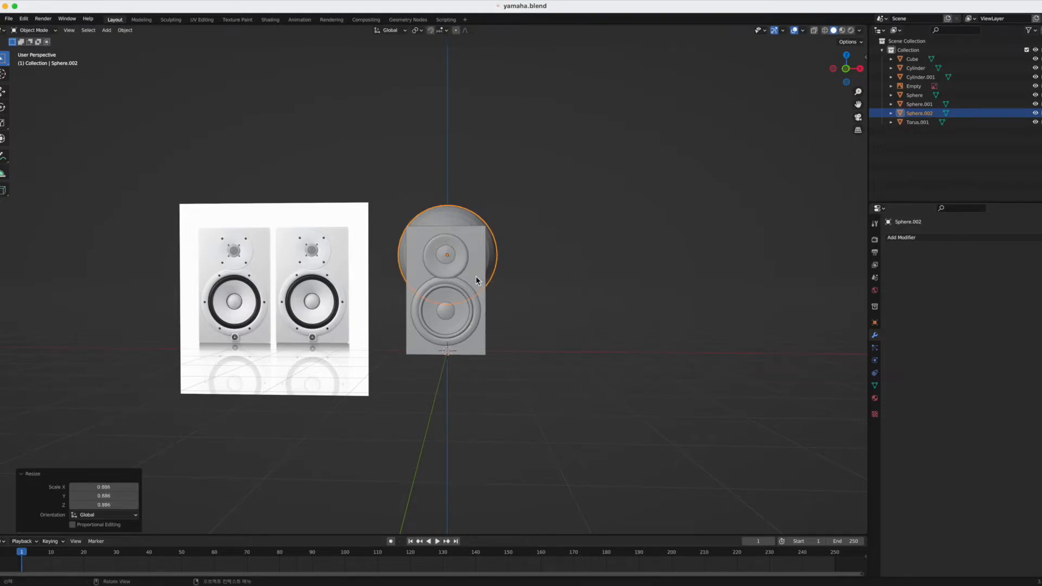
- Turn on X-ray display, reposition the third sphere behind the tweeter, lowering it about 0.015 m on Z, and switch to the front view
{"action": "scroll", "coordinate": [476, 276], "scroll_direction": "up", "scroll_amount": 5}
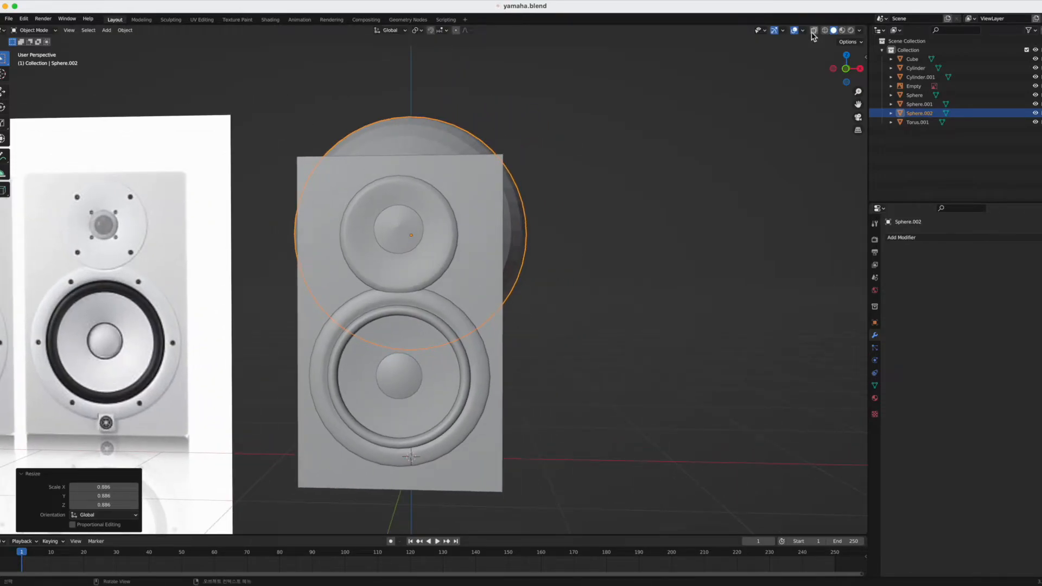
{"action": "left_click", "coordinate": [813, 31]}
{"action": "middle_click_drag", "start_coordinate": [648, 253], "coordinate": [602, 303]}
{"action": "key", "text": "g"}
{"action": "left_click", "coordinate": [604, 270]}
{"action": "key", "text": "g"}
{"action": "left_click", "coordinate": [595, 293]}
{"action": "key", "text": "grave"}
{"action": "left_click", "coordinate": [566, 279]}
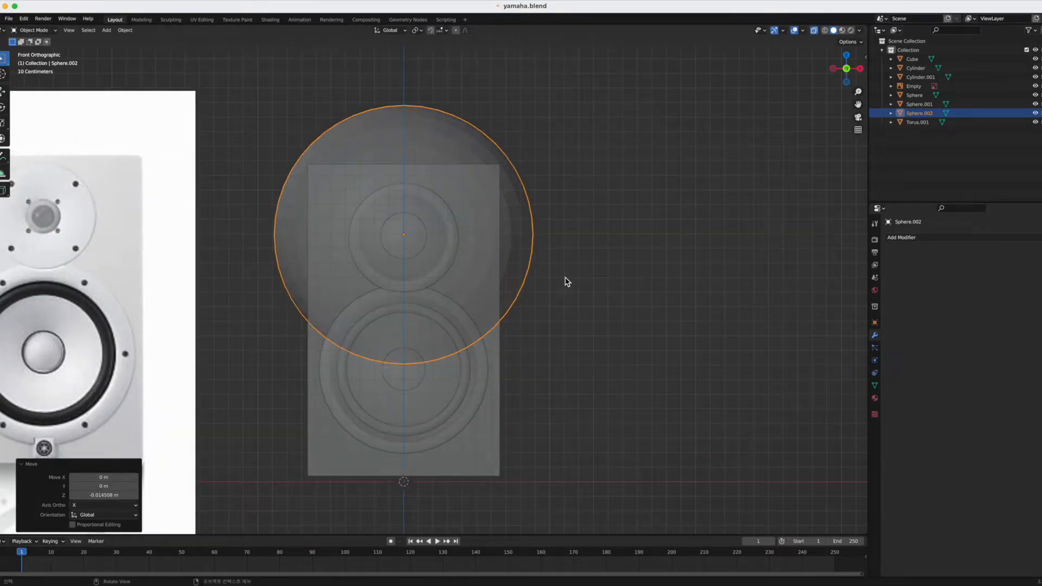
- Isolate the third sphere in local view, turn off X-ray display, and open its mesh for editing
{"action": "middle_click_drag", "start_coordinate": [601, 309], "coordinate": [571, 313]}
{"action": "key", "text": "KP_Divide"}
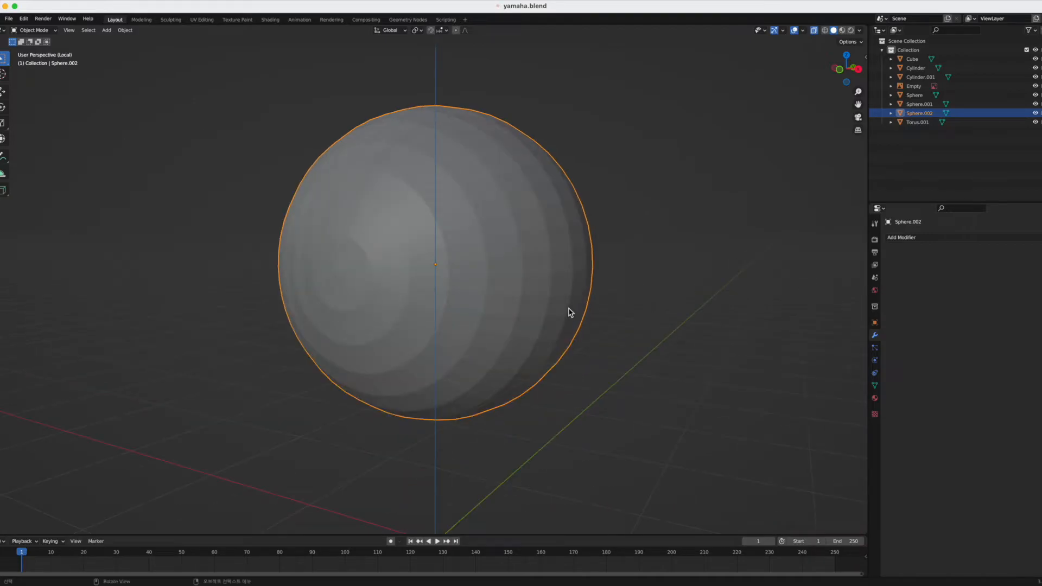
{"action": "left_click", "coordinate": [814, 30]}
{"action": "key", "text": "KP_Divide"}
{"action": "key", "text": "KP_Divide"}
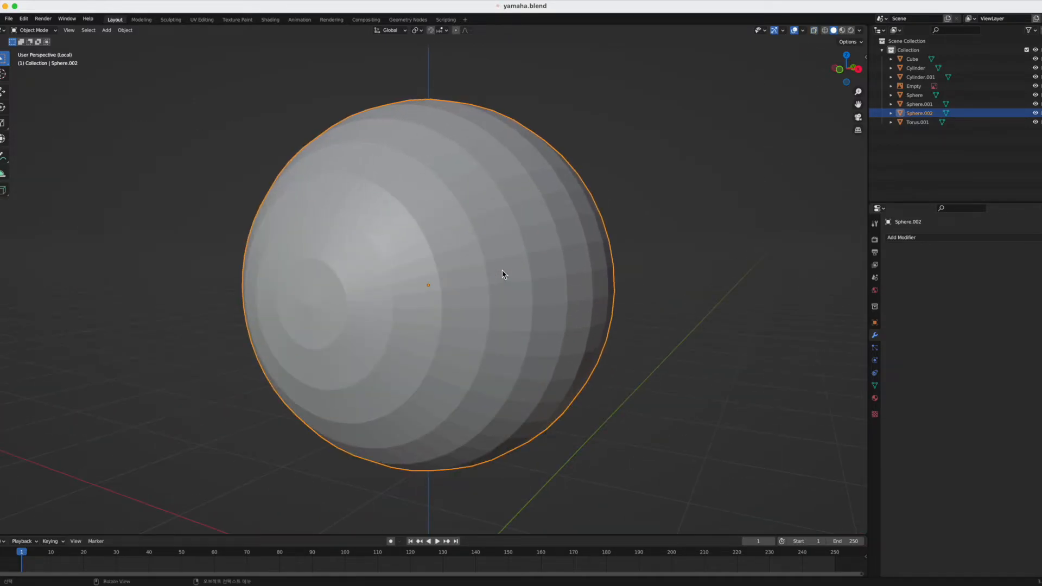
{"action": "scroll", "coordinate": [461, 240], "scroll_direction": "down", "scroll_amount": 5}
{"action": "scroll", "coordinate": [460, 239], "scroll_direction": "up", "scroll_amount": 2}
{"action": "key", "text": "Tab"}
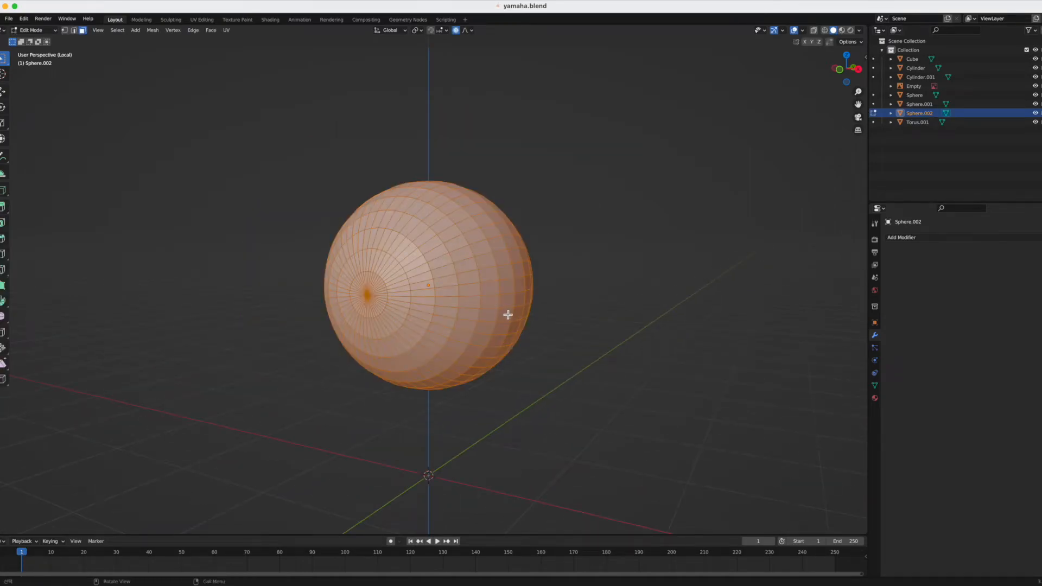
- Show the sphere mesh in wireframe shading from the right orthographic view
{"action": "key", "text": "grave"}
{"action": "left_click", "coordinate": [593, 318]}
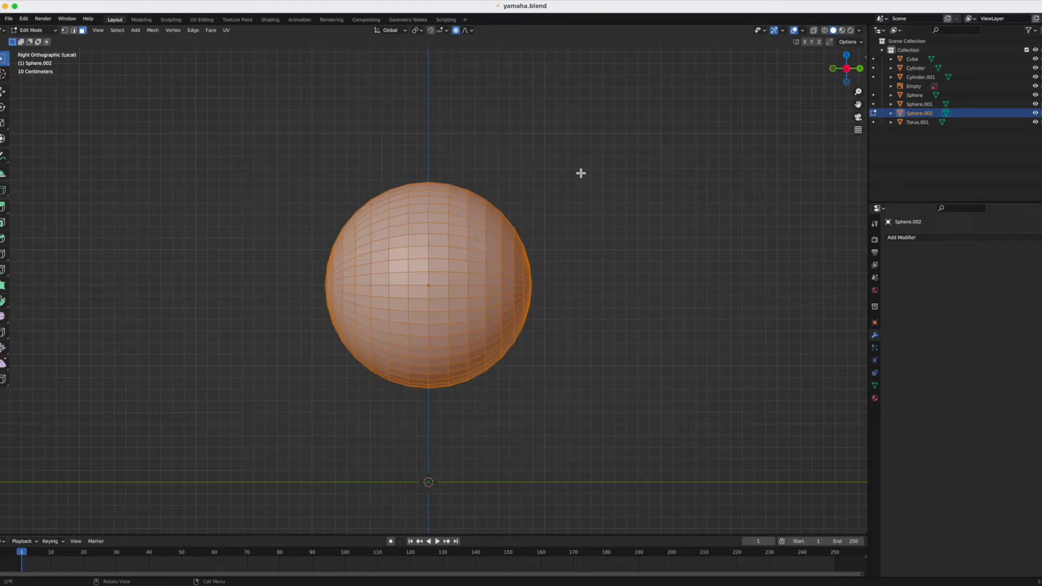
{"action": "key", "text": "z"}
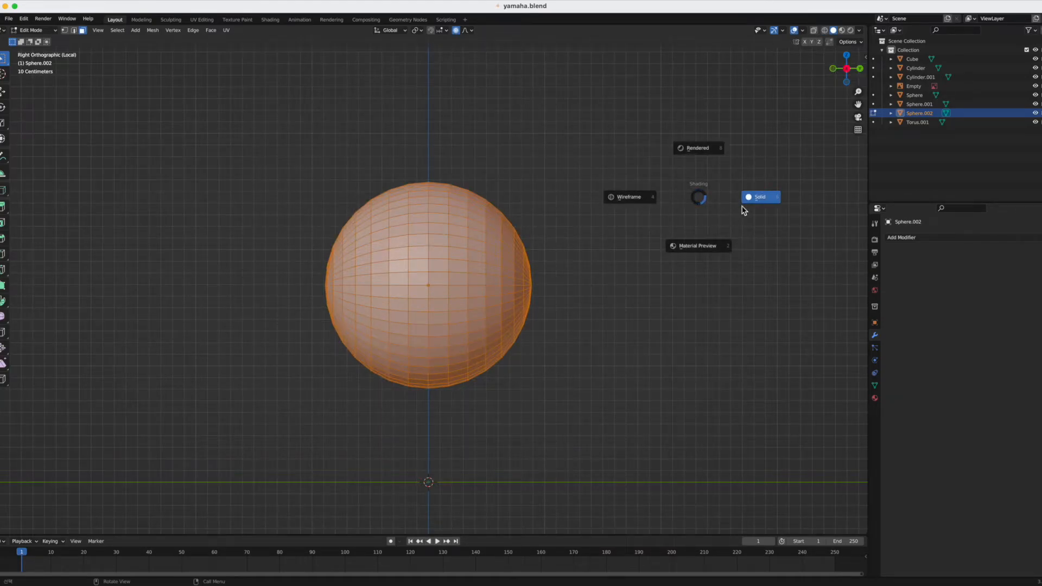
{"action": "left_click", "coordinate": [612, 196]}
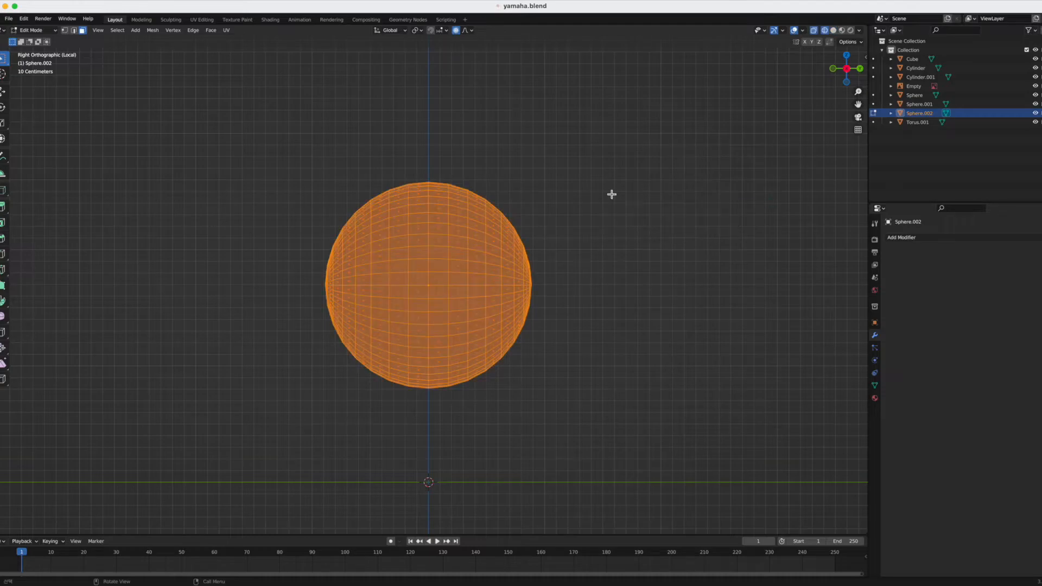
{"action": "left_click", "coordinate": [832, 31]}
{"action": "left_click", "coordinate": [828, 31]}
{"action": "left_click", "coordinate": [613, 232]}
{"action": "mouse_move", "coordinate": [483, 363]}
{"action": "middle_mouse_down"}
{"action": "mouse_move", "coordinate": [502, 385]}
{"action": "mouse_move", "coordinate": [514, 379]}
{"action": "mouse_move", "coordinate": [474, 382]}
{"action": "mouse_move", "coordinate": [491, 367]}
{"action": "middle_mouse_up"}
{"action": "key", "text": "grave"}
{"action": "left_click", "coordinate": [549, 369]}
{"action": "left_click_drag", "start_coordinate": [580, 134], "coordinate": [358, 434]}
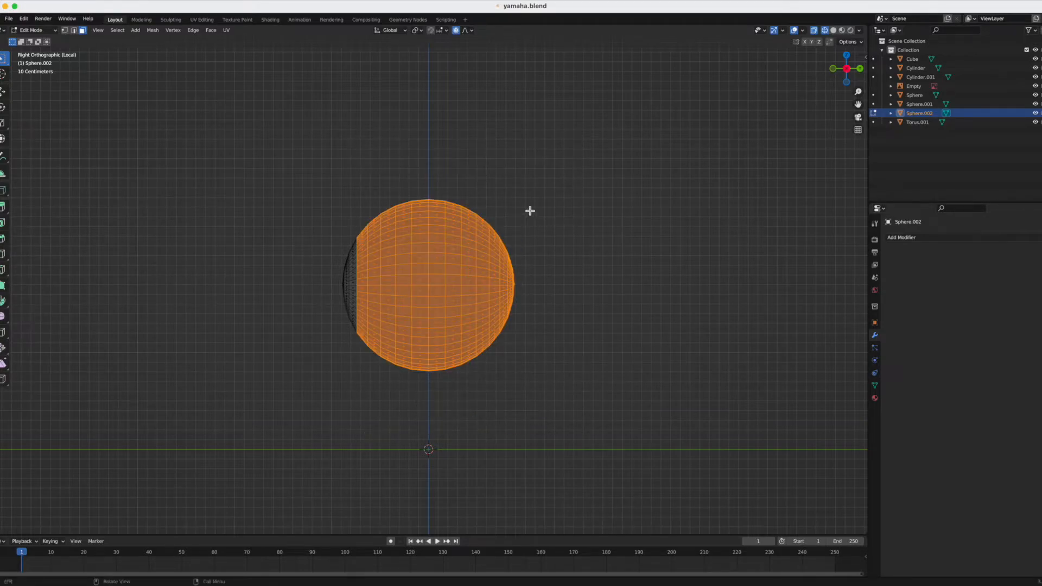
{"action": "key", "text": "alt+a"}
{"action": "left_click", "coordinate": [473, 241]}
{"action": "scroll", "coordinate": [473, 241], "scroll_direction": "up", "scroll_amount": 4}
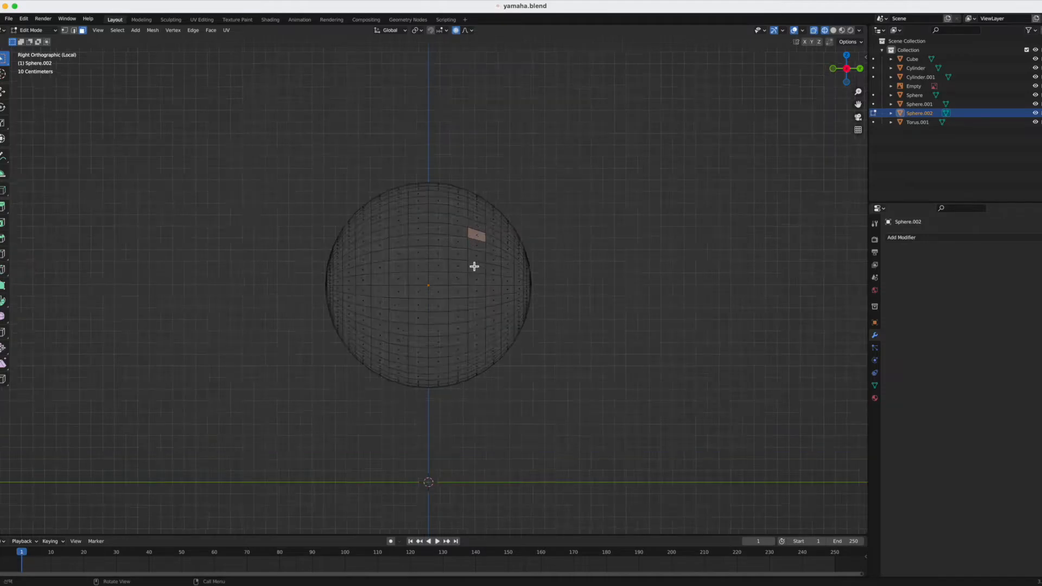
{"action": "key", "text": "1"}
{"action": "key", "text": "alt+a"}
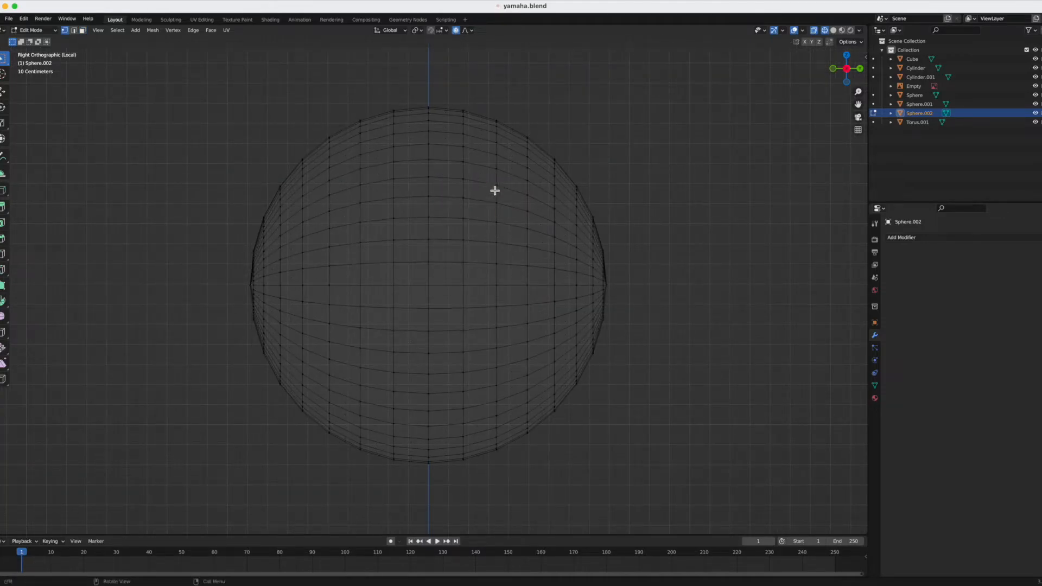
- Select all of the sphere's faces except the small front cap and delete them
{"action": "key", "text": "2"}
{"action": "left_click", "coordinate": [480, 192]}
{"action": "left_click_drag", "start_coordinate": [659, 100], "coordinate": [270, 495]}
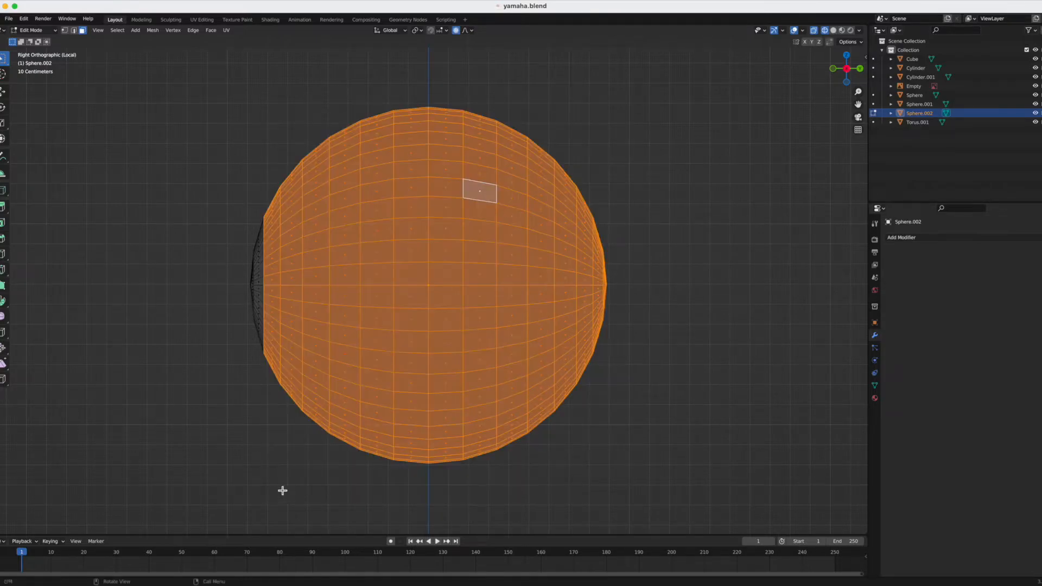
{"action": "key", "text": "x"}
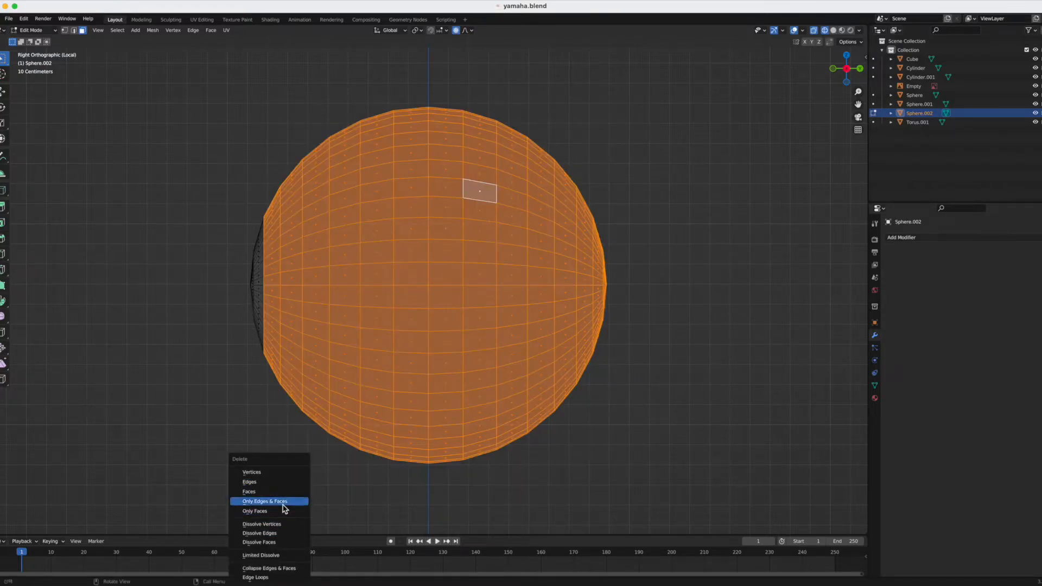
{"action": "left_click", "coordinate": [286, 513]}
{"action": "scroll", "coordinate": [539, 238], "scroll_direction": "down", "scroll_amount": 3}
{"action": "key", "text": "super+z"}
{"action": "scroll", "coordinate": [521, 223], "scroll_direction": "up", "scroll_amount": 2}
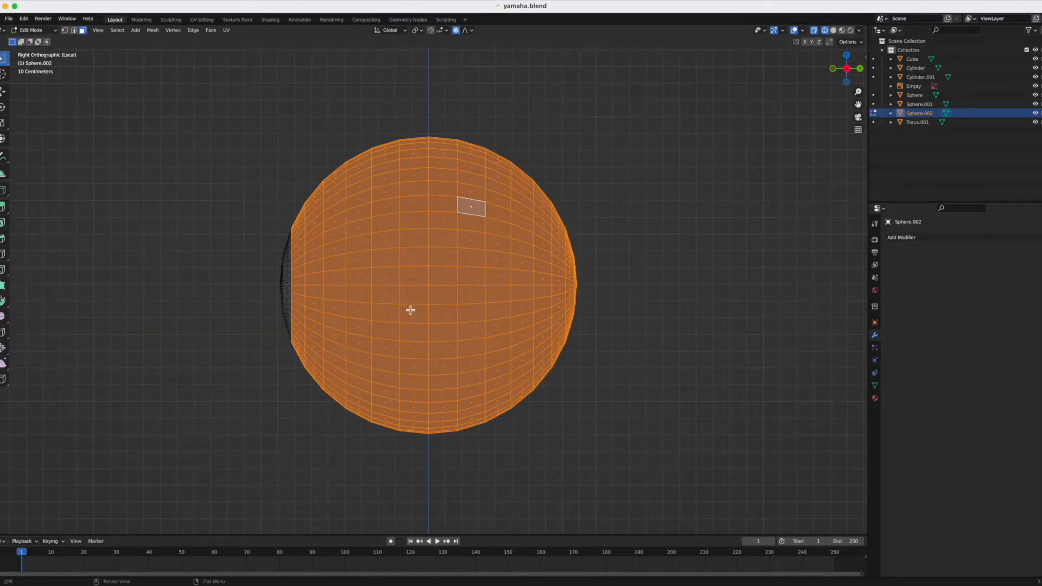
{"action": "key", "text": "x"}
{"action": "left_click", "coordinate": [239, 433]}
- Return to object mode, leave local view, and display the whole speaker in solid shading
{"action": "middle_click_drag", "start_coordinate": [281, 358], "coordinate": [325, 320]}
{"action": "key", "text": "Tab"}
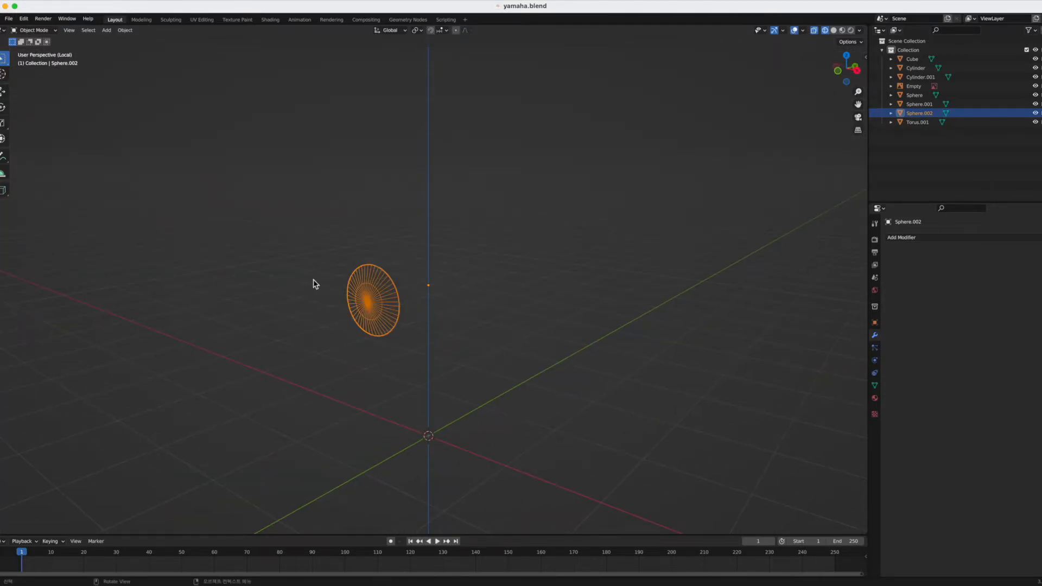
{"action": "key", "text": "KP_Divide"}
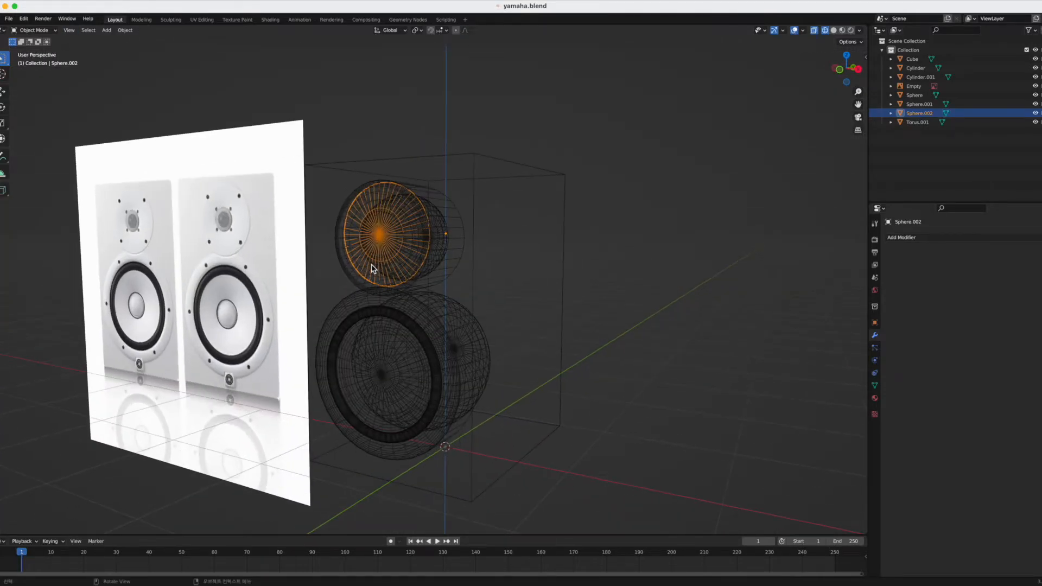
{"action": "key", "text": "z"}
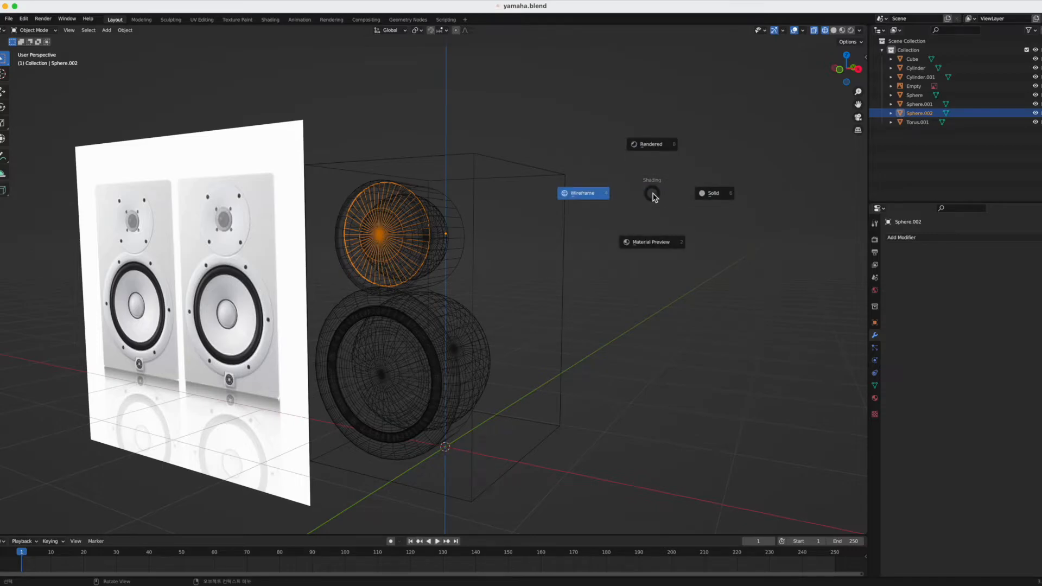
{"action": "left_click", "coordinate": [724, 197]}
{"action": "middle_click_drag", "start_coordinate": [571, 270], "coordinate": [551, 274]}
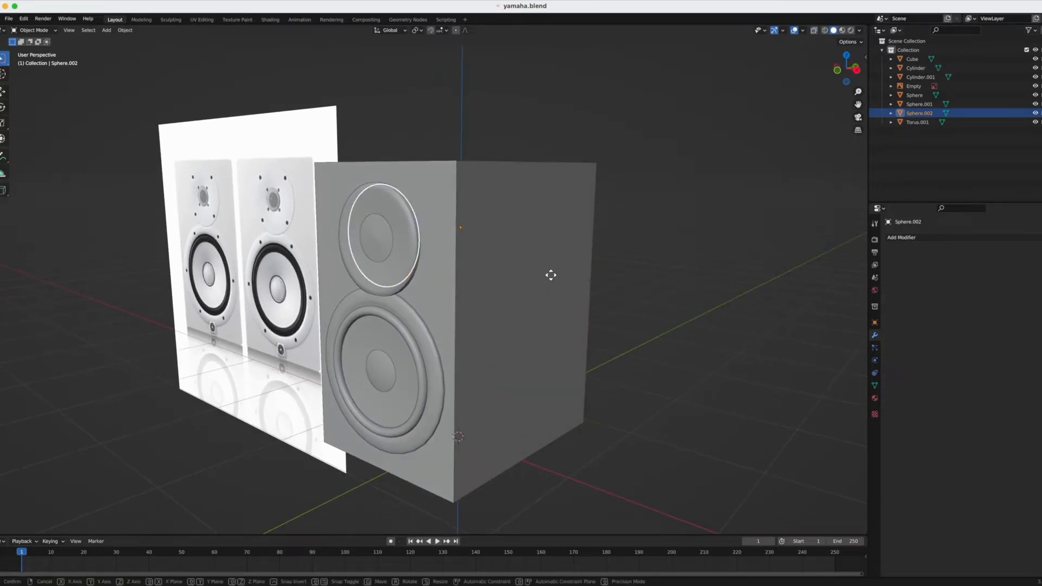
- Move the sphere cap forward along Y by about -0.227 m, in front of the tweeter
{"action": "key", "text": "g"}
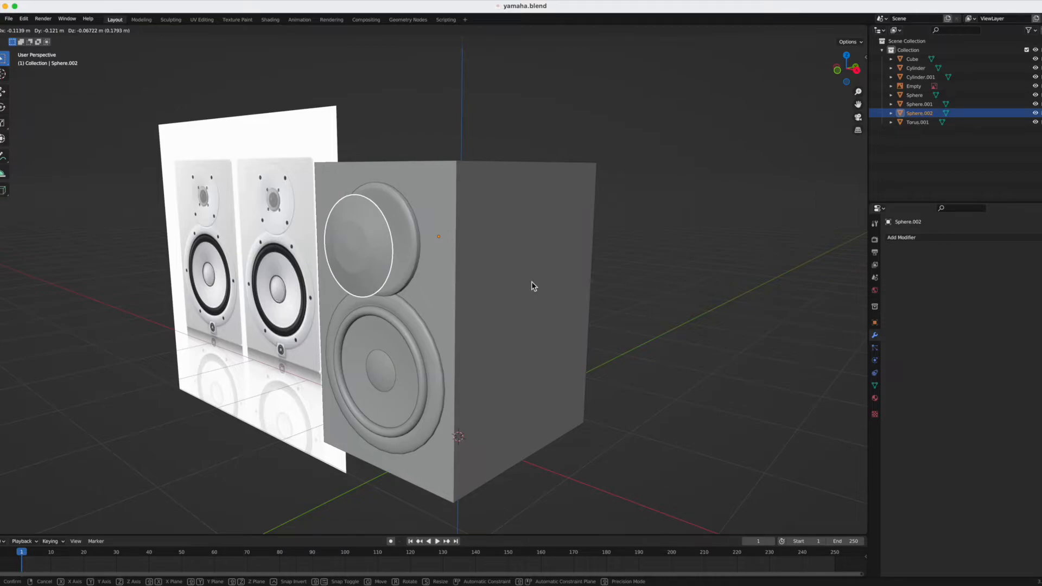
{"action": "right_click", "coordinate": [532, 283]}
{"action": "key", "text": "g"}
{"action": "key", "text": "y"}
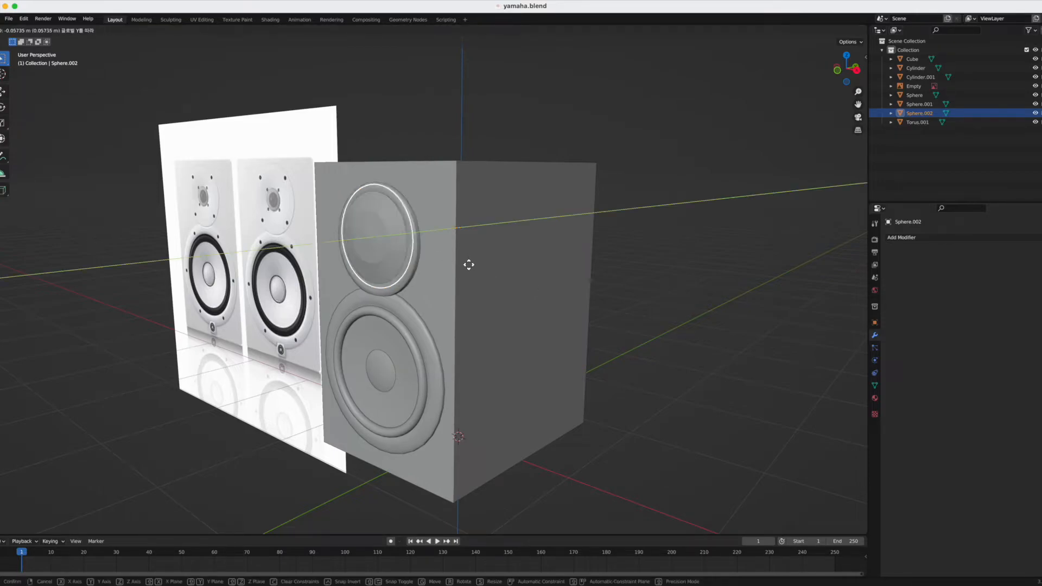
{"action": "left_click", "coordinate": [466, 263]}
- Scale the sphere cap to 0.714 and move it forward along Y towards the tweeter's front
{"action": "key", "text": "s"}
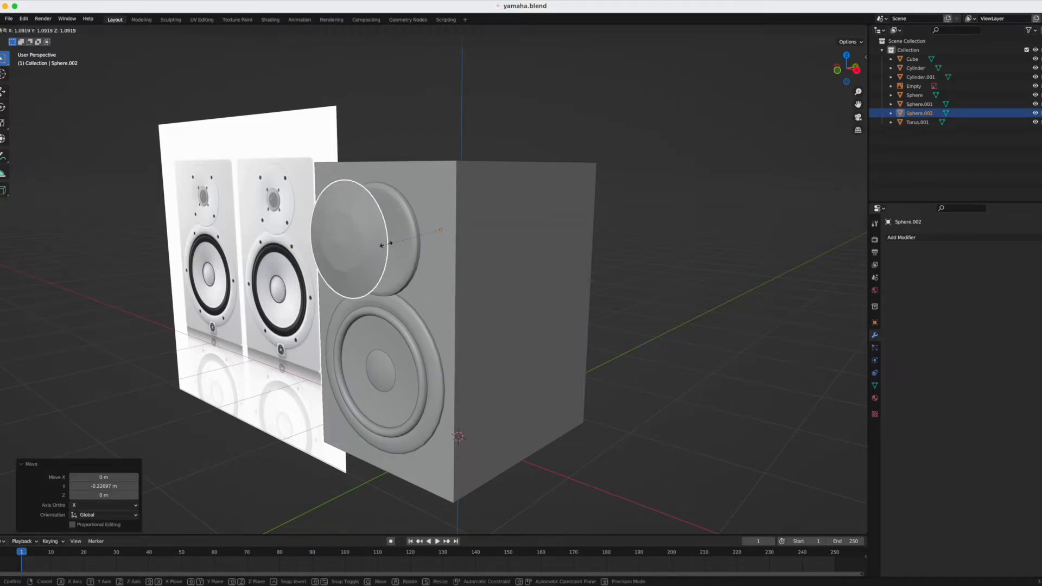
{"action": "left_click", "coordinate": [406, 240]}
{"action": "key", "text": "g"}
{"action": "key", "text": "y"}
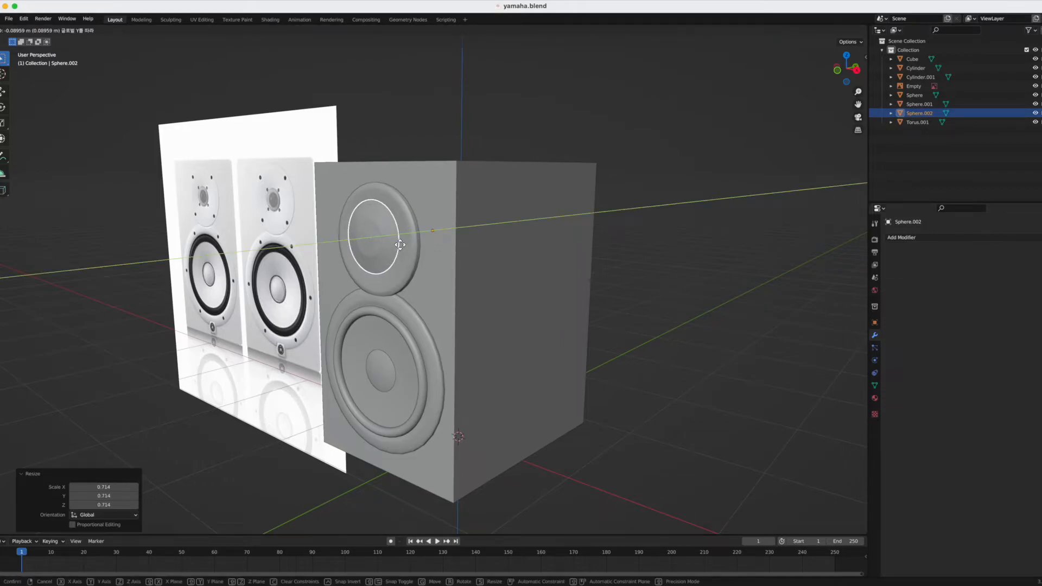
{"action": "left_click", "coordinate": [399, 248]}
- Apply smooth shading to the sphere cap and scale it to 0.834
{"action": "mouse_move", "coordinate": [399, 250]}
{"action": "middle_mouse_down"}
{"action": "mouse_move", "coordinate": [389, 245]}
{"action": "mouse_move", "coordinate": [407, 263]}
{"action": "middle_mouse_up"}
{"action": "right_click", "coordinate": [383, 245]}
{"action": "left_click", "coordinate": [383, 246]}
{"action": "key", "text": "s"}
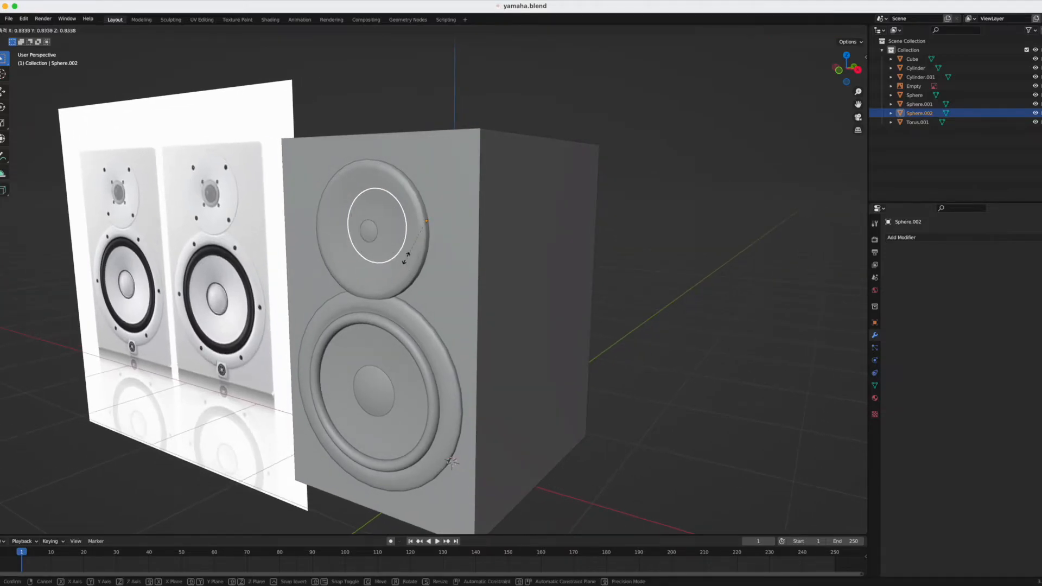
{"action": "left_click", "coordinate": [407, 261]}
{"action": "key", "text": "s"}
{"action": "left_click", "coordinate": [441, 298]}
- In the front view, lower the cap about 0.024 m on Z to the tweeter's centre and scale it to 0.787
{"action": "key", "text": "grave"}
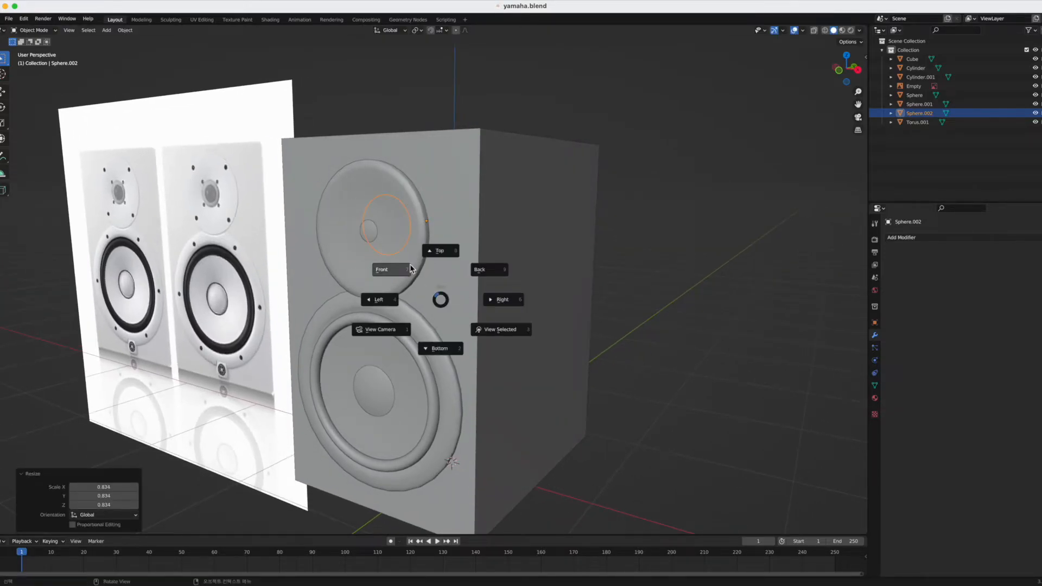
{"action": "left_click", "coordinate": [411, 269]}
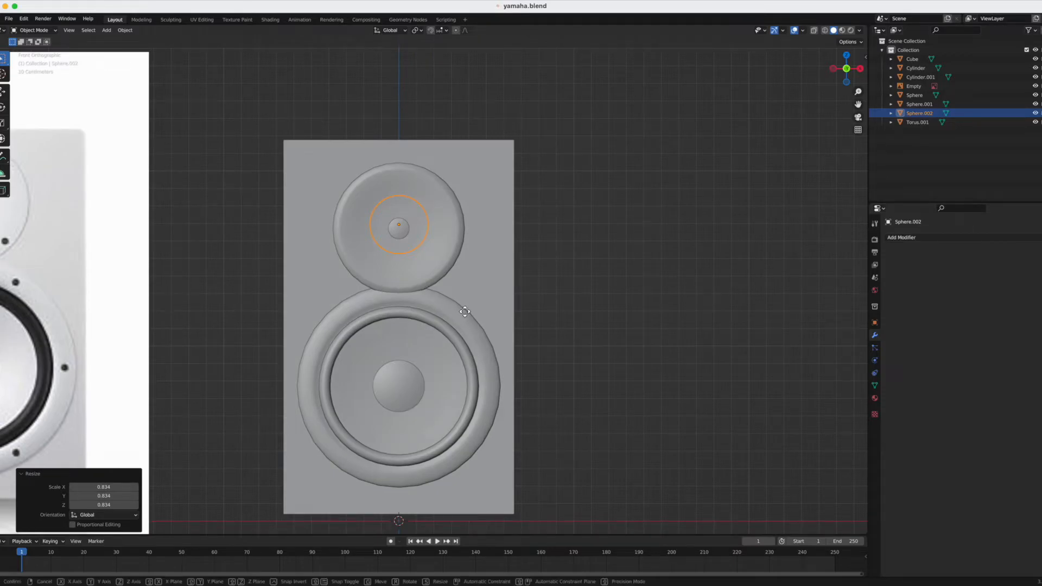
{"action": "key", "text": "g"}
{"action": "key", "text": "z"}
{"action": "left_click", "coordinate": [465, 319]}
{"action": "scroll", "coordinate": [465, 319], "scroll_direction": "down", "scroll_amount": 2}
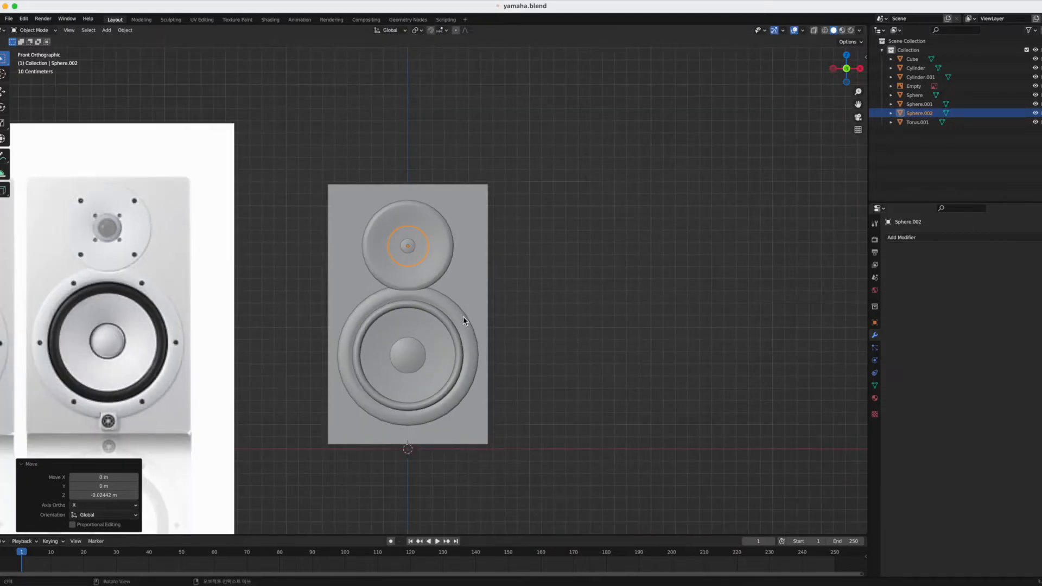
{"action": "key", "text": "s"}
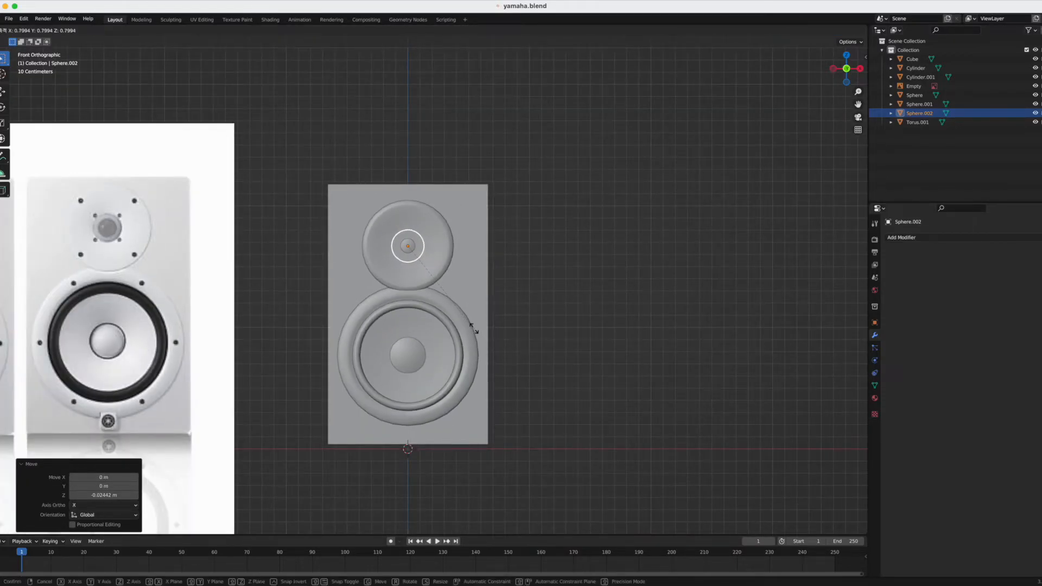
{"action": "left_click", "coordinate": [474, 328]}
- Move the cap forward along Y by about -0.245 m and a further -0.136 m, out in front of the tweeter
{"action": "middle_click_drag", "start_coordinate": [519, 318], "coordinate": [435, 324]}
{"action": "key", "text": "g"}
{"action": "key", "text": "y"}
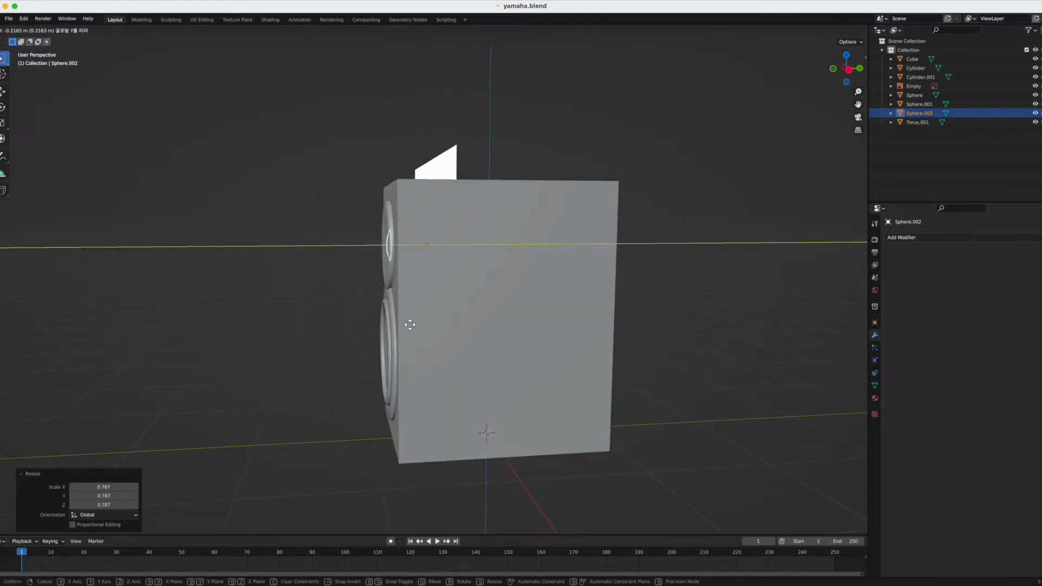
{"action": "left_click", "coordinate": [408, 324]}
{"action": "middle_click_drag", "start_coordinate": [408, 325], "coordinate": [353, 290]}
{"action": "key", "text": "g"}
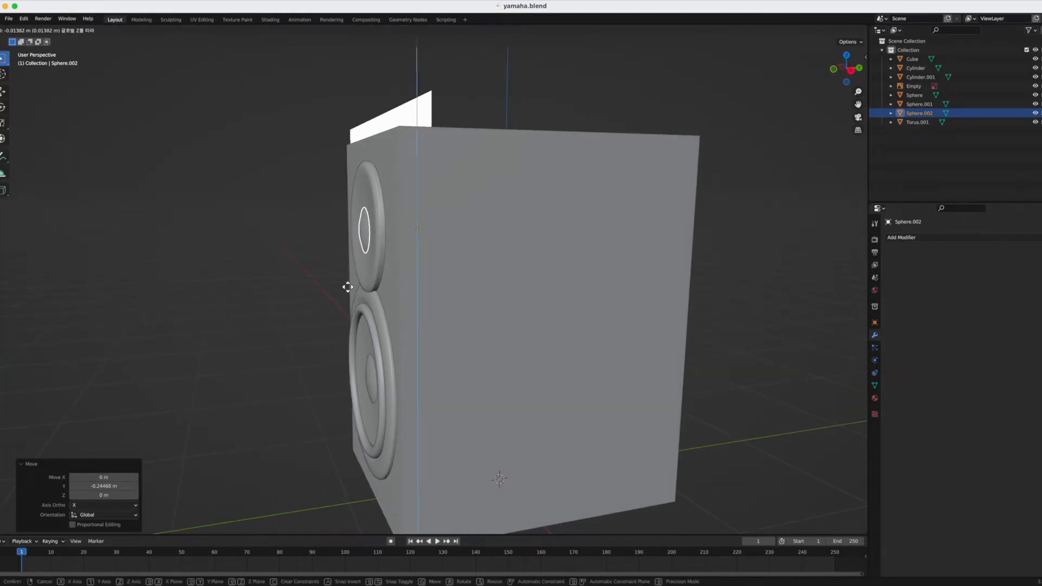
{"action": "key", "text": "y"}
{"action": "left_click", "coordinate": [345, 287]}
- Flatten the cap by scaling it along Y to 0.829 and again to 0.795
{"action": "mouse_move", "coordinate": [451, 290]}
{"action": "middle_mouse_down"}
{"action": "mouse_move", "coordinate": [415, 294]}
{"action": "mouse_move", "coordinate": [448, 296]}
{"action": "middle_mouse_up"}
{"action": "key", "text": "s"}
{"action": "key", "text": "y"}
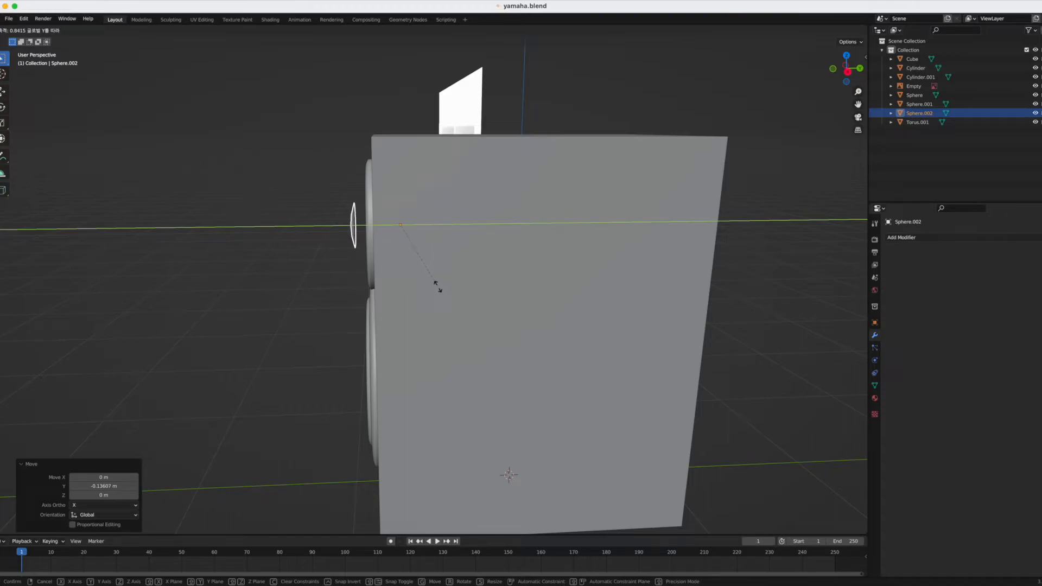
{"action": "left_click", "coordinate": [439, 245]}
{"action": "middle_click_drag", "start_coordinate": [439, 244], "coordinate": [471, 376]}
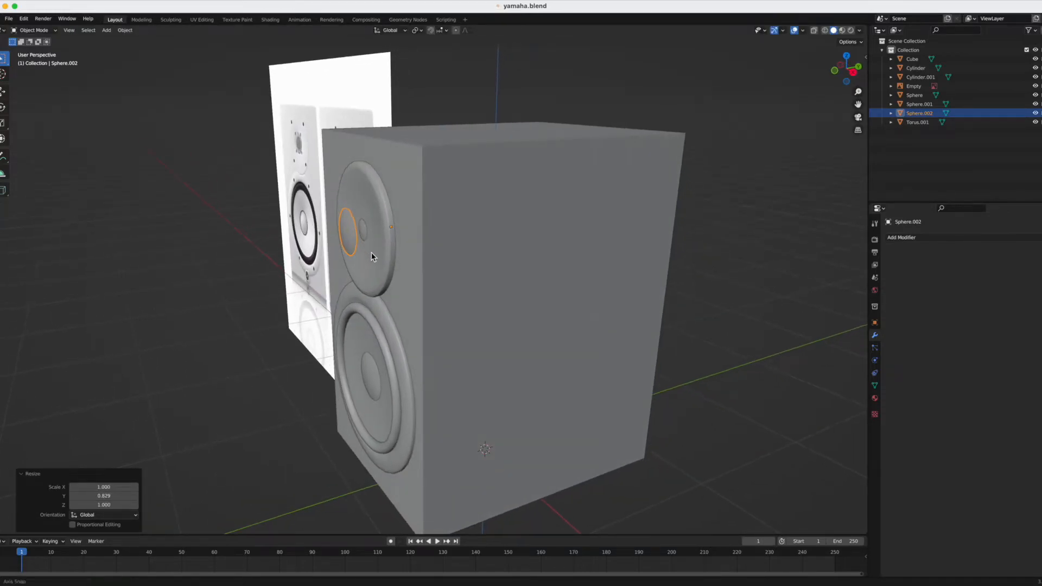
{"action": "key", "text": "s"}
{"action": "key", "text": "y"}
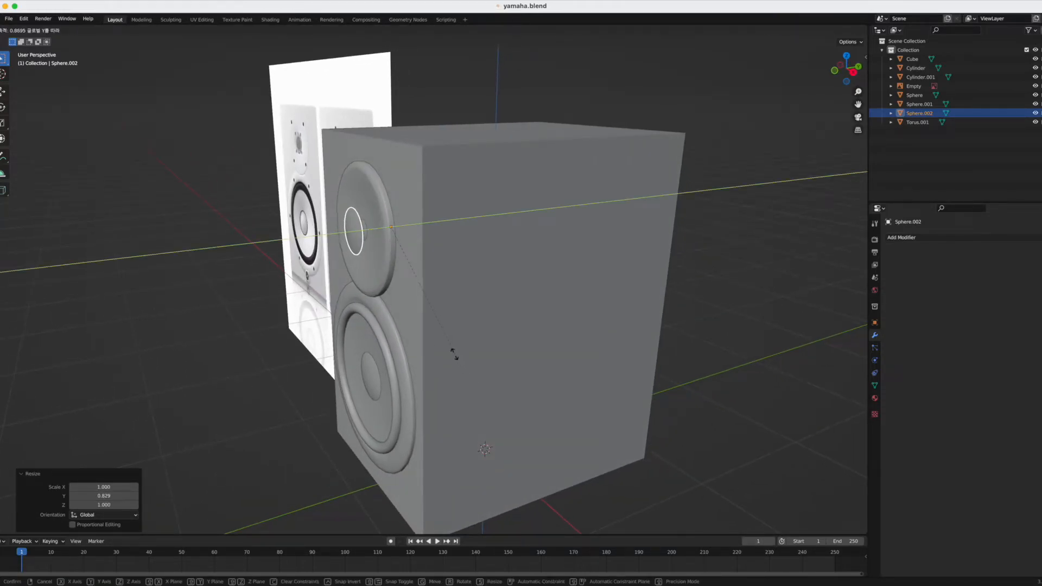
{"action": "left_click", "coordinate": [446, 345]}
- Move the cap back about 0.038 m along Y onto the tweeter and compare the speaker with the reference image
{"action": "middle_click_drag", "start_coordinate": [446, 345], "coordinate": [354, 325]}
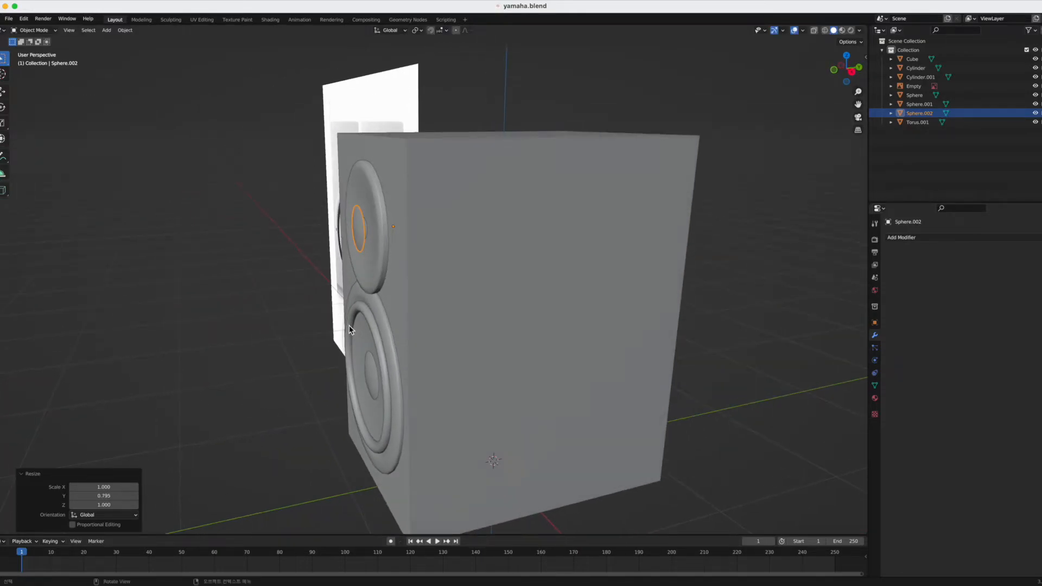
{"action": "key", "text": "g"}
{"action": "key", "text": "y"}
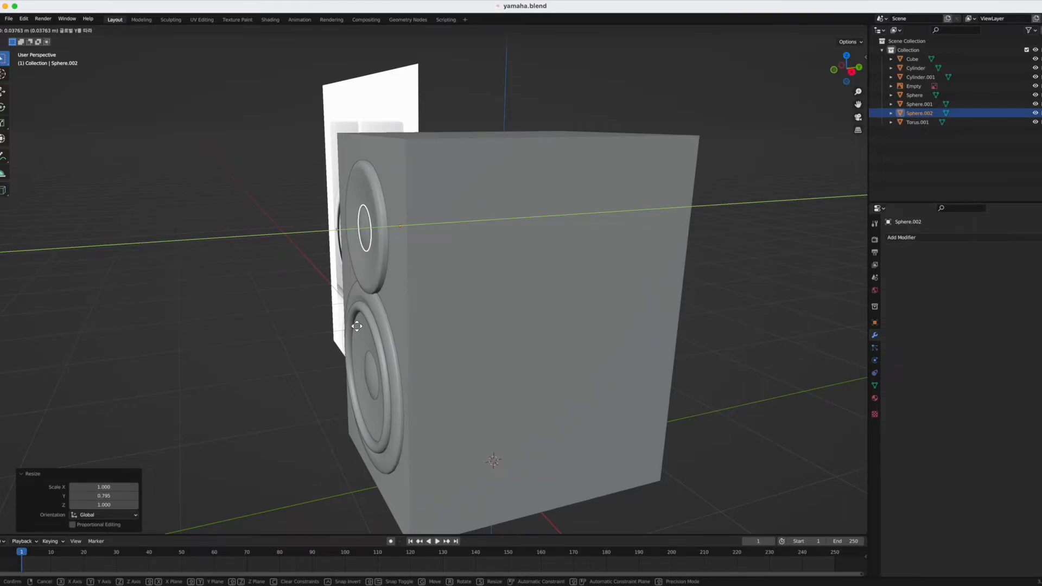
{"action": "left_click", "coordinate": [354, 324]}
{"action": "middle_click_drag", "start_coordinate": [355, 324], "coordinate": [294, 291]}
{"action": "scroll", "coordinate": [320, 291], "scroll_direction": "down", "scroll_amount": 4}
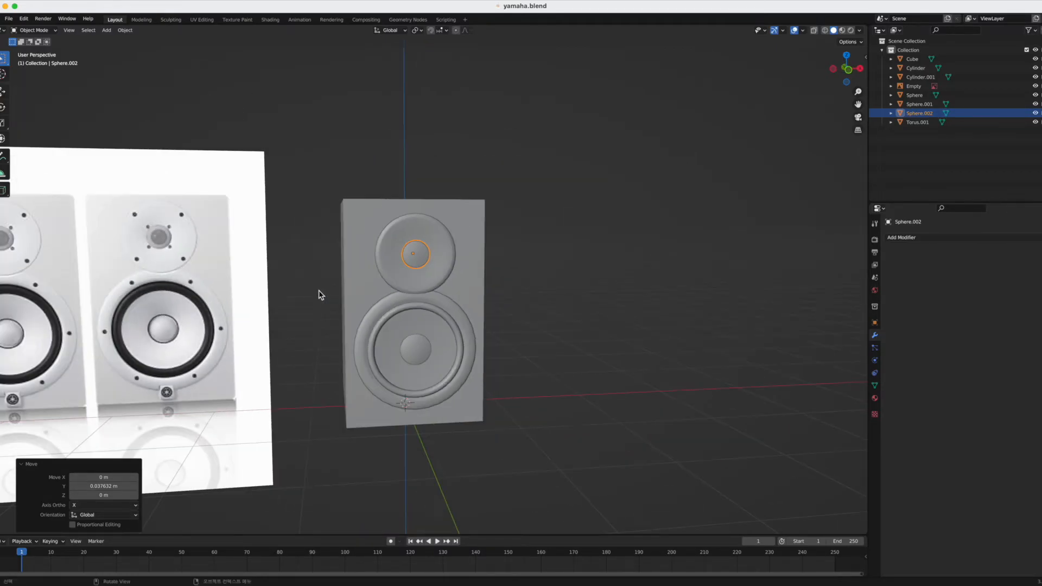
{"action": "middle_click_drag", "start_coordinate": [345, 279], "coordinate": [417, 352]}
{"action": "scroll", "coordinate": [397, 394], "scroll_direction": "up", "scroll_amount": 2}
{"action": "middle_click_drag", "start_coordinate": [246, 354], "coordinate": [264, 354]}
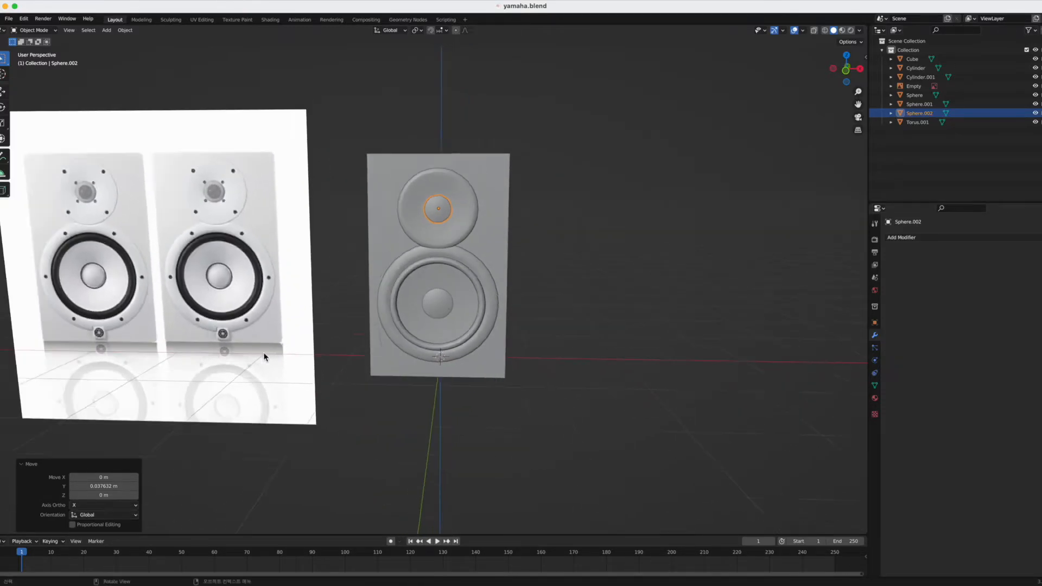
{"action": "scroll", "coordinate": [263, 353], "scroll_direction": "down", "scroll_amount": 1}
- Deselect the tweeter cap and add a 2 m cube mesh at the world origin
{"action": "left_click", "coordinate": [412, 400]}
{"action": "middle_click_drag", "start_coordinate": [419, 400], "coordinate": [338, 385]}
{"action": "key", "text": "shift+a"}
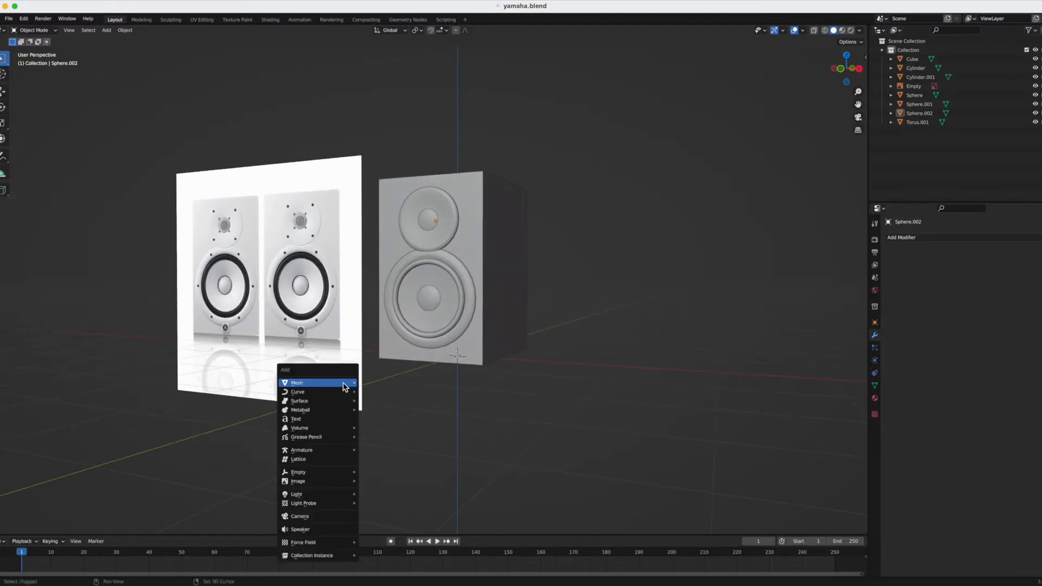
{"action": "mouse_move", "coordinate": [321, 383]}
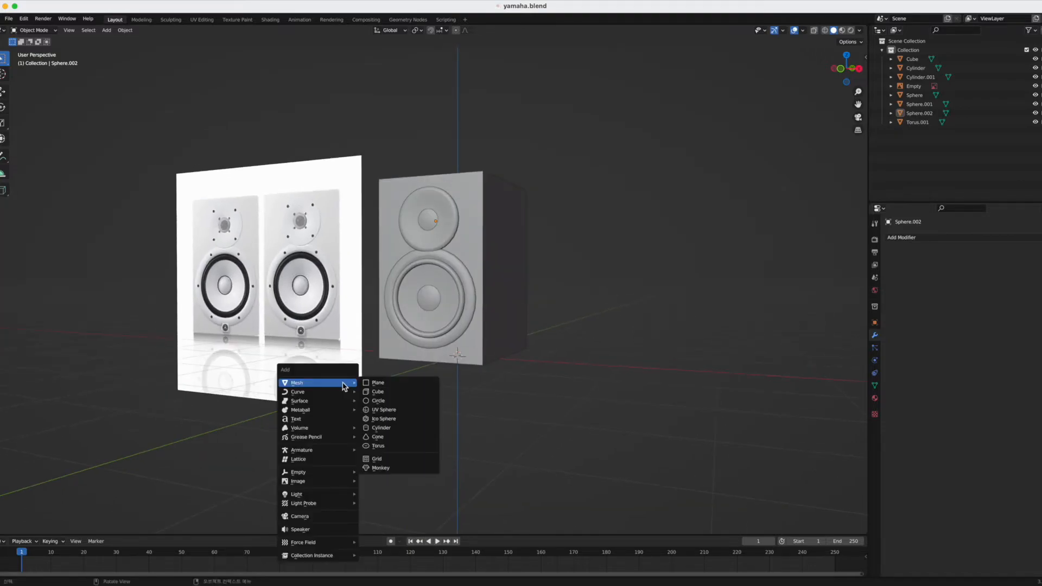
{"action": "left_click", "coordinate": [398, 392]}
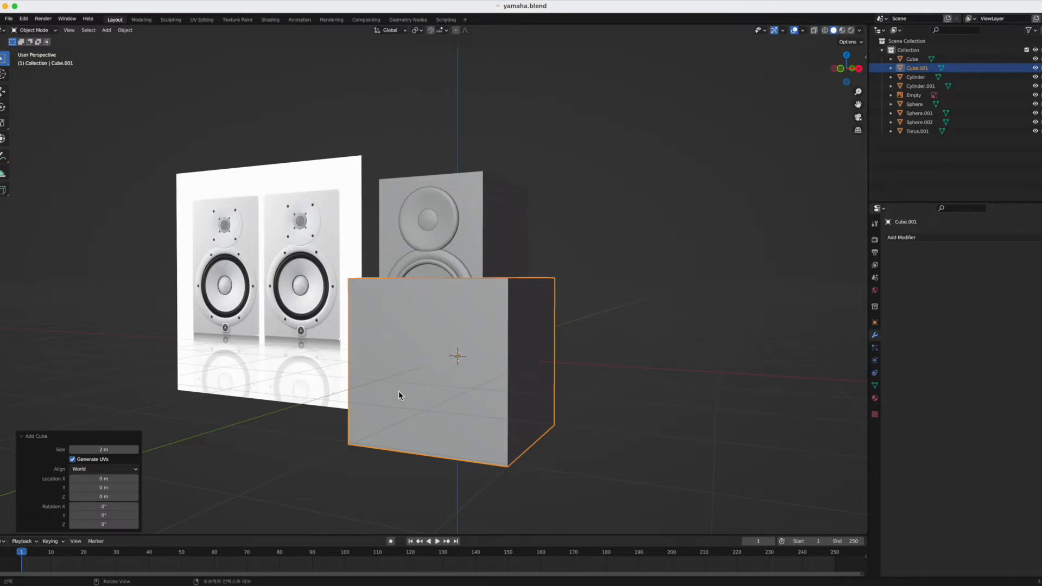
- In the front view, shrink the new cube by scaling it uniformly to 0.169 and again to 0.413
{"action": "scroll", "coordinate": [398, 398], "scroll_direction": "down", "scroll_amount": 3}
{"action": "middle_click_drag", "start_coordinate": [397, 397], "coordinate": [425, 403]}
{"action": "key", "text": "grave"}
{"action": "left_click", "coordinate": [366, 375]}
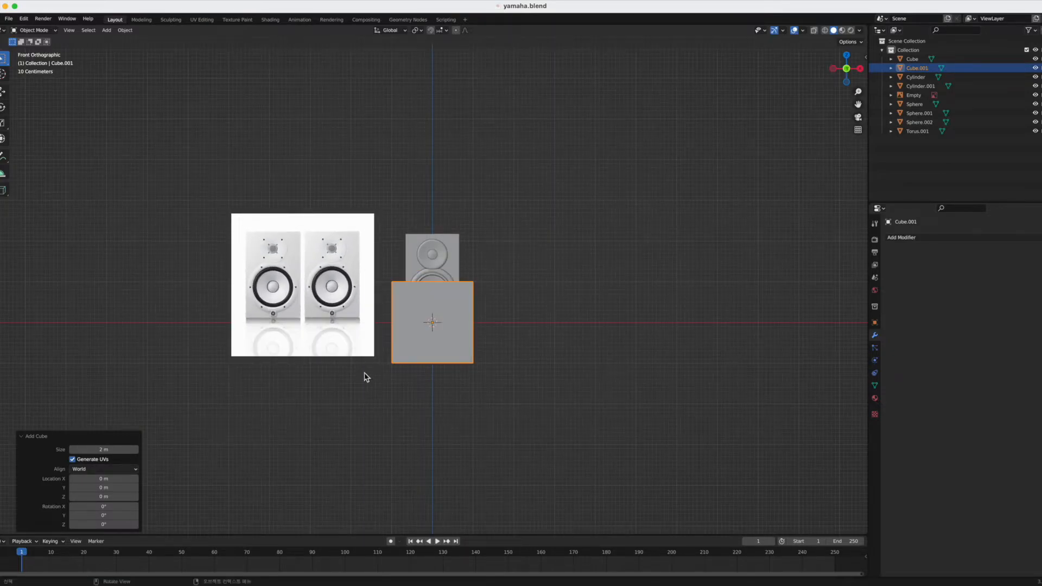
{"action": "key", "text": "s"}
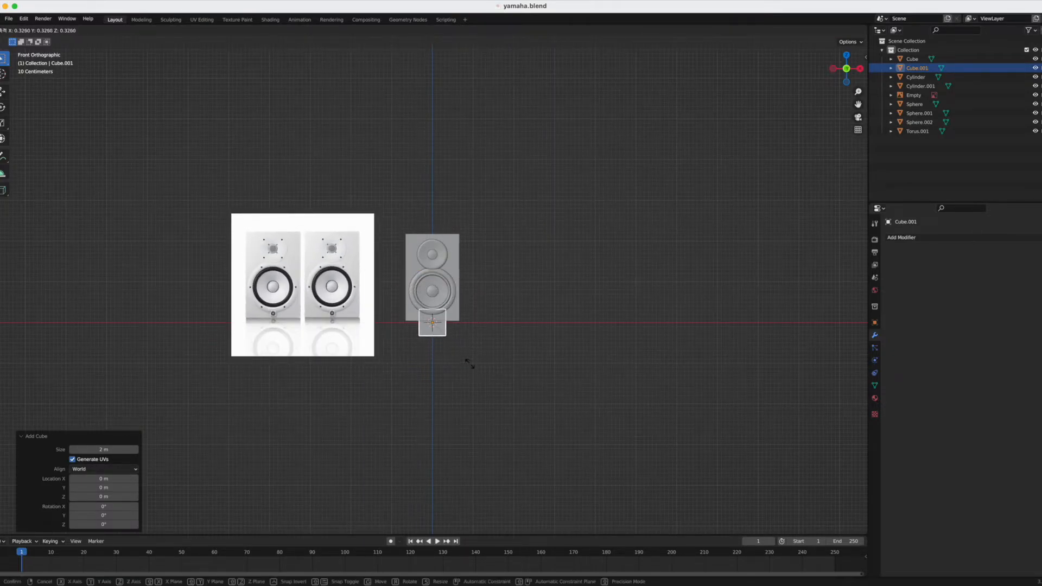
{"action": "left_click", "coordinate": [453, 344]}
{"action": "scroll", "coordinate": [452, 345], "scroll_direction": "up", "scroll_amount": 5}
{"action": "key", "text": "s"}
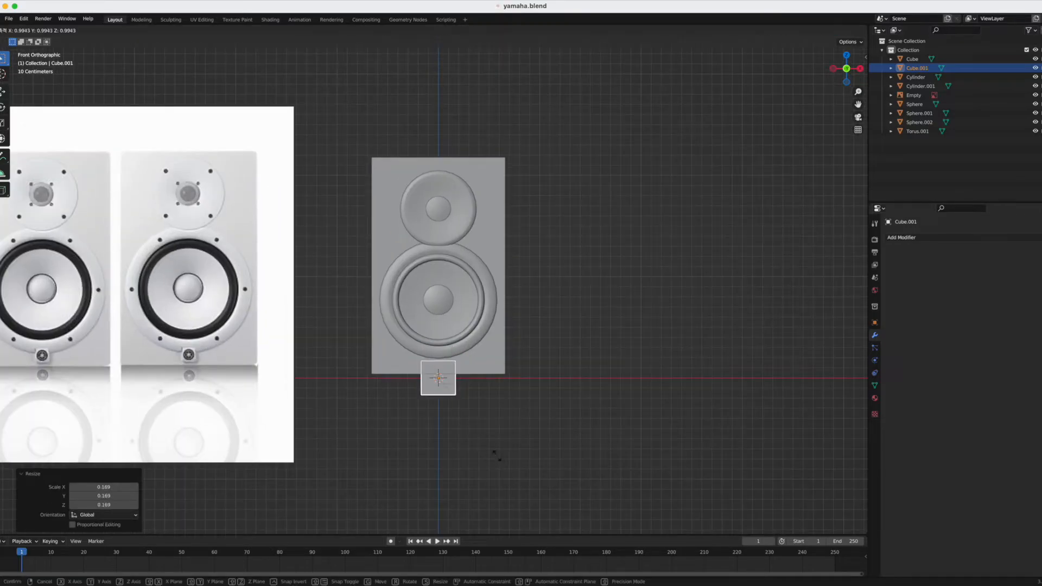
{"action": "left_click", "coordinate": [461, 411]}
- Raise the small cube about 0.19 m along Z to the lower edge of the woofer ring
{"action": "scroll", "coordinate": [464, 417], "scroll_direction": "up", "scroll_amount": 2}
{"action": "key", "text": "g"}
{"action": "key", "text": "z"}
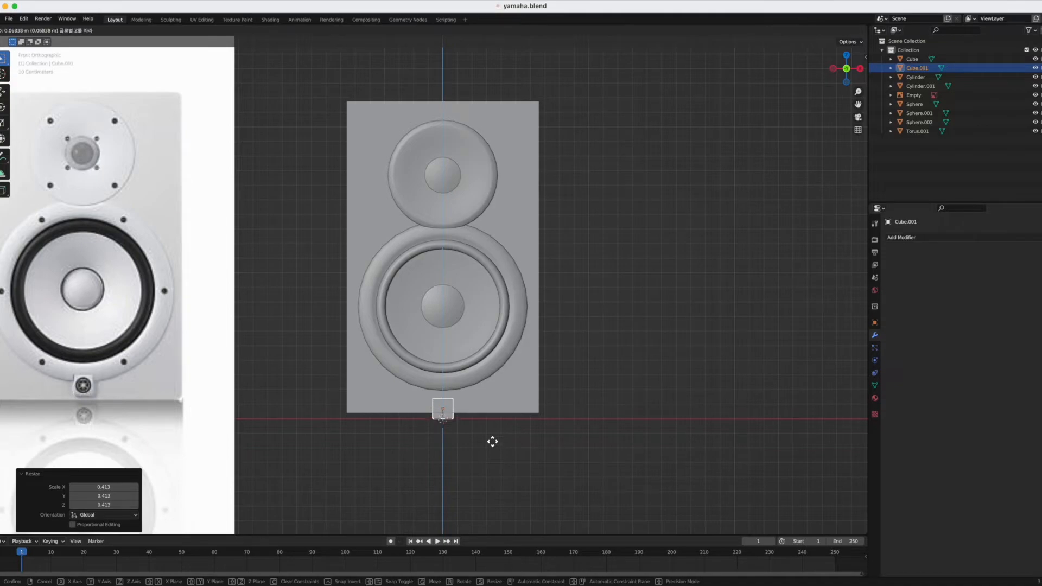
{"action": "left_click", "coordinate": [492, 430]}
- Stretch the small cube to 1.219 along Z and narrow it to about 0.87 along X
{"action": "key", "text": "s"}
{"action": "key", "text": "z"}
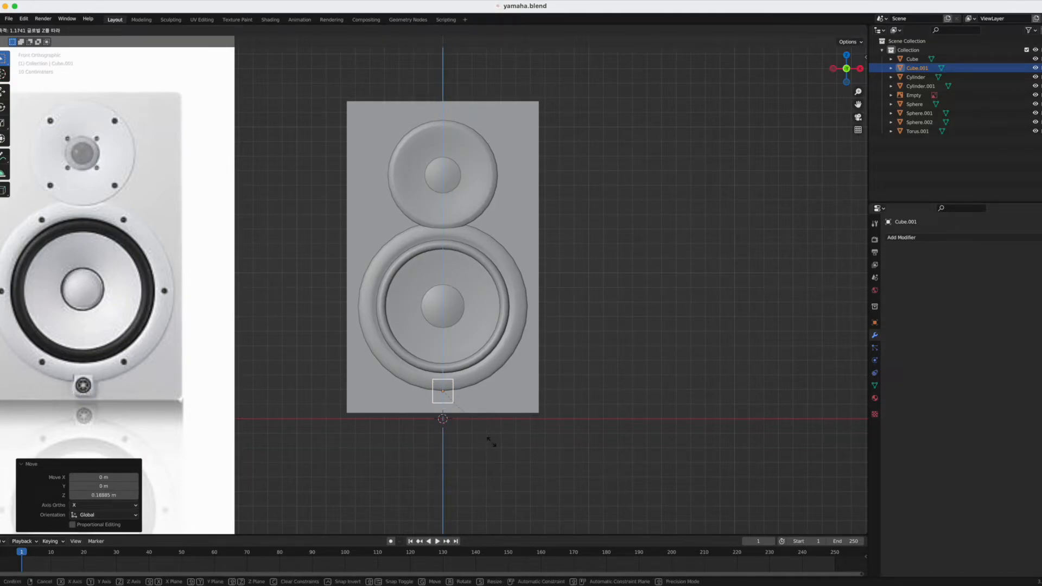
{"action": "left_click", "coordinate": [492, 443]}
{"action": "key", "text": "s"}
{"action": "key", "text": "x"}
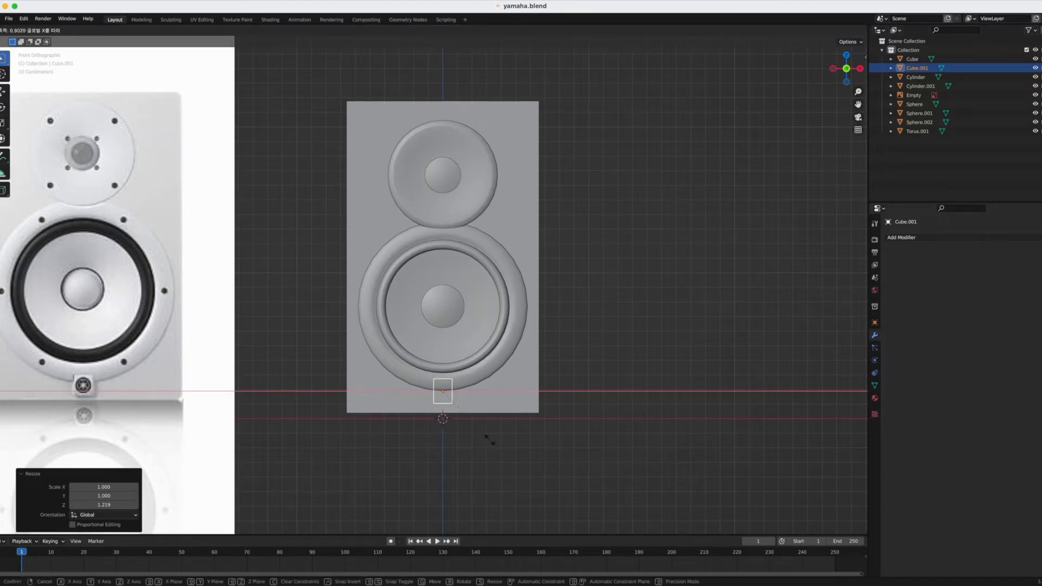
{"action": "left_click", "coordinate": [487, 438]}
- Move the small block about -0.886 m along Y so it protrudes from the cabinet front below the woofer
{"action": "middle_click_drag", "start_coordinate": [530, 449], "coordinate": [473, 466]}
{"action": "key", "text": "g"}
{"action": "key", "text": "y"}
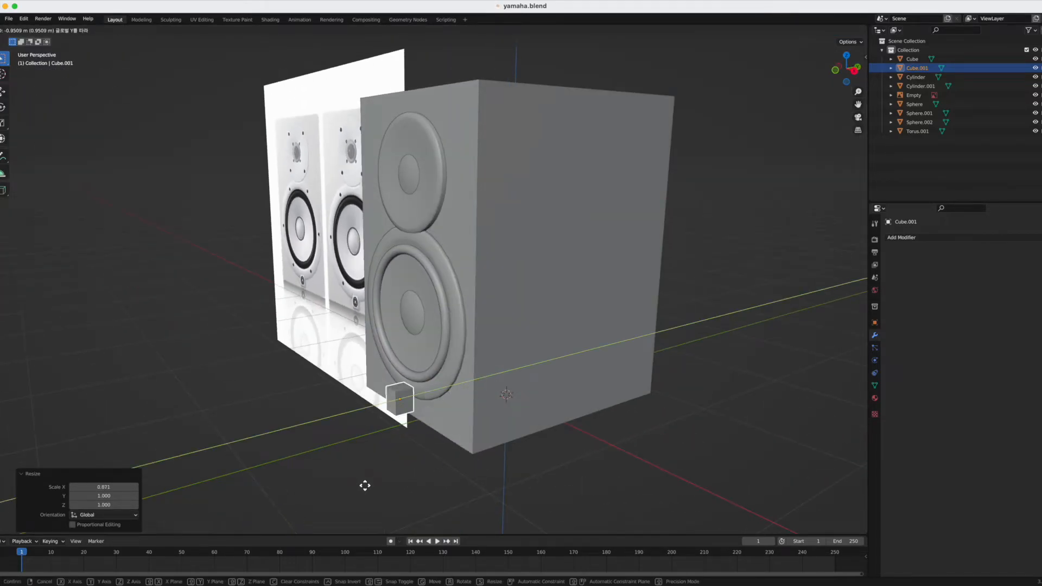
{"action": "left_click", "coordinate": [373, 484]}
{"action": "middle_click_drag", "start_coordinate": [373, 485], "coordinate": [399, 414]}
{"action": "scroll", "coordinate": [391, 428], "scroll_direction": "up", "scroll_amount": 2}
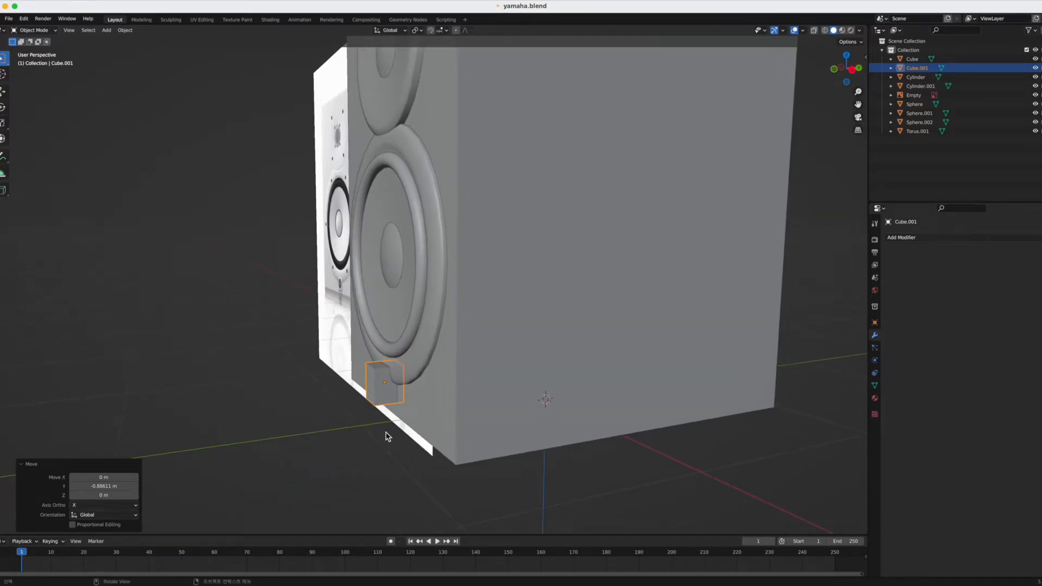
- Bevel the block's upper front edge in Edit Mode with a 0.908 m width and 6 segments
{"action": "key", "text": "Tab"}
{"action": "scroll", "coordinate": [359, 404], "scroll_direction": "up", "scroll_amount": 2}
{"action": "left_click", "coordinate": [384, 453]}
{"action": "middle_click_drag", "start_coordinate": [383, 454], "coordinate": [397, 454]}
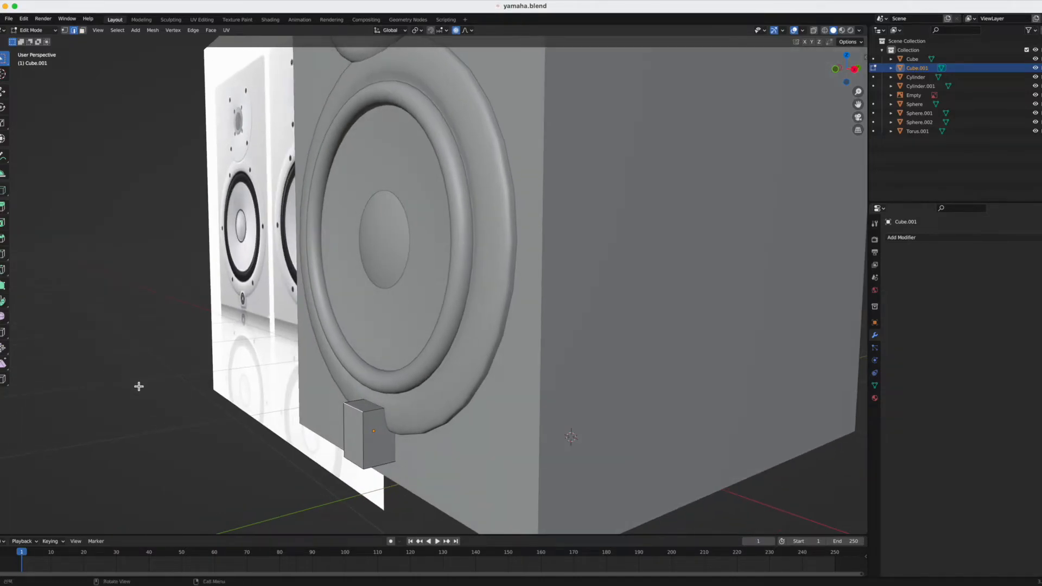
{"action": "key", "text": "ctrl+b"}
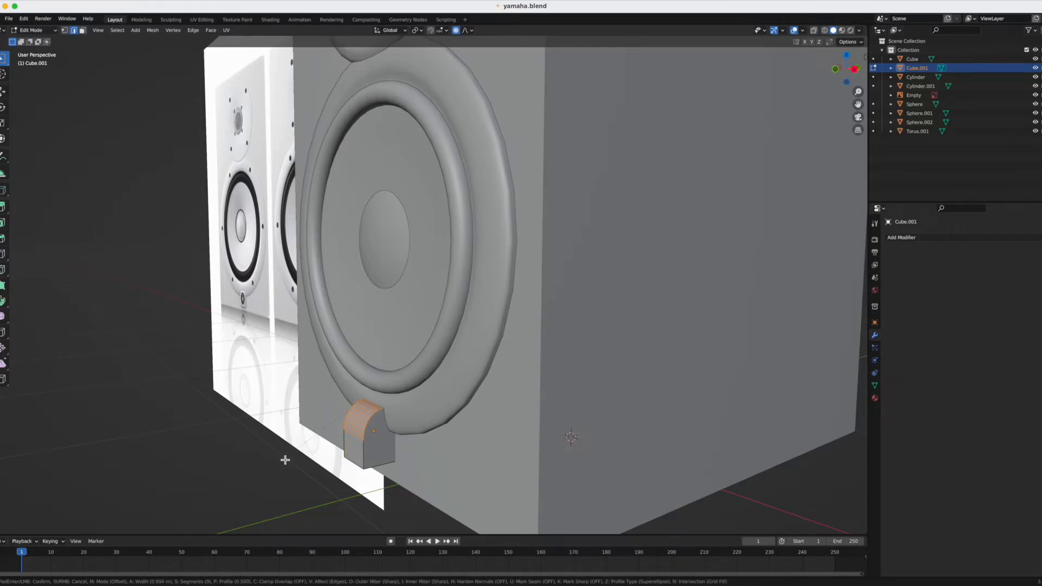
{"action": "left_click", "coordinate": [285, 458]}
{"action": "left_click", "coordinate": [72, 401]}
{"action": "left_click", "coordinate": [73, 401]}
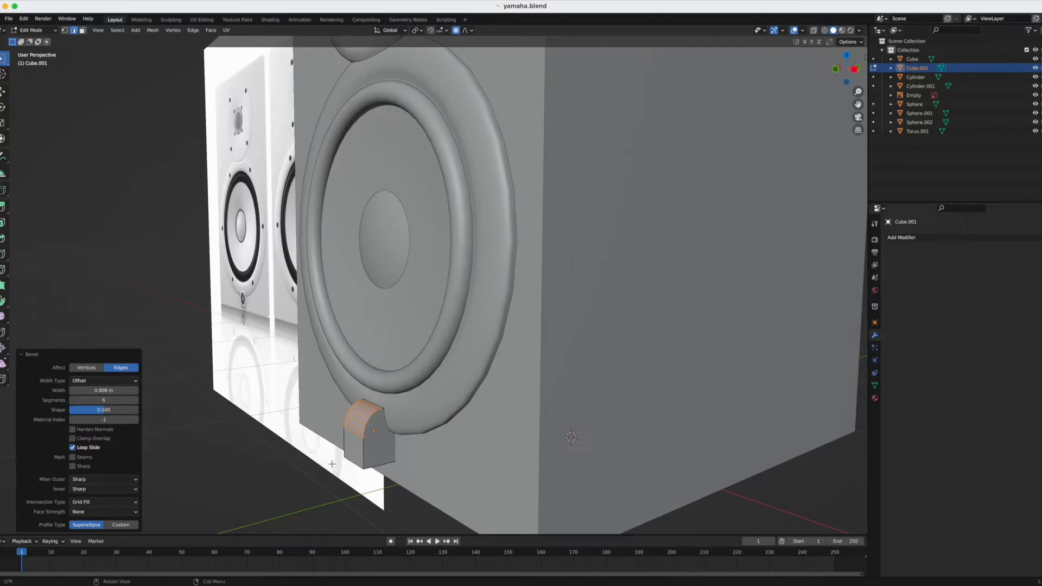
- Bevel the block's lower front edge with a 0.876 m width and 6 segments, and return to Object Mode
{"action": "left_click", "coordinate": [354, 465]}
{"action": "middle_click_drag", "start_coordinate": [367, 505], "coordinate": [376, 496]}
{"action": "key", "text": "ctrl+b"}
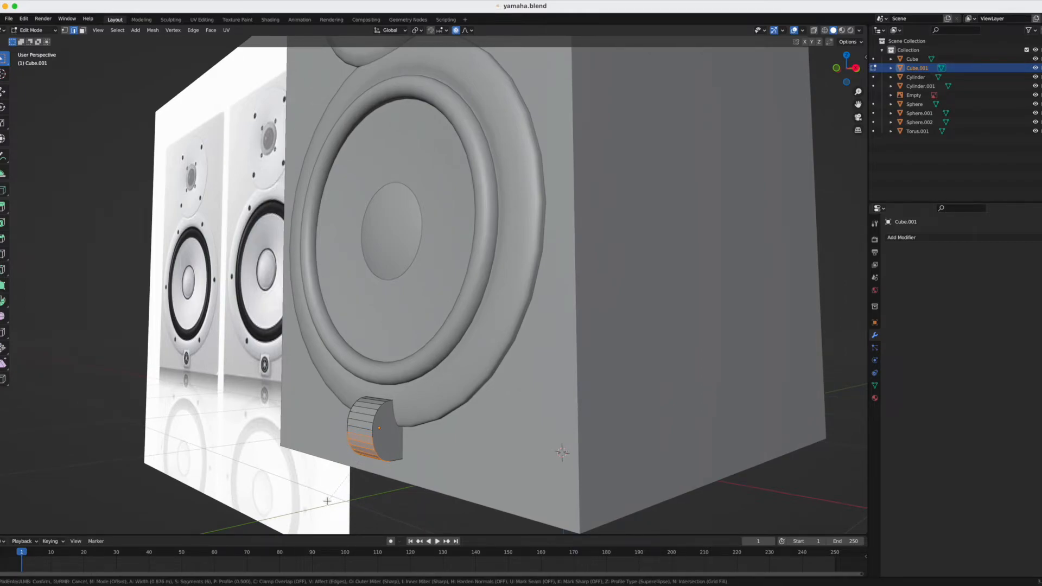
{"action": "left_click", "coordinate": [329, 502]}
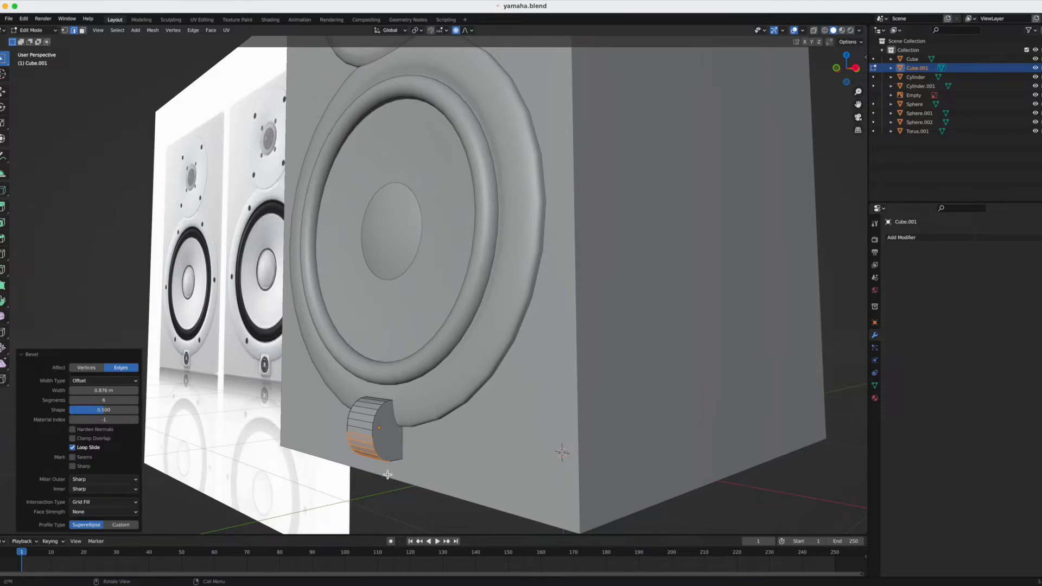
{"action": "middle_click_drag", "start_coordinate": [388, 474], "coordinate": [375, 475]}
{"action": "key", "text": "Tab"}
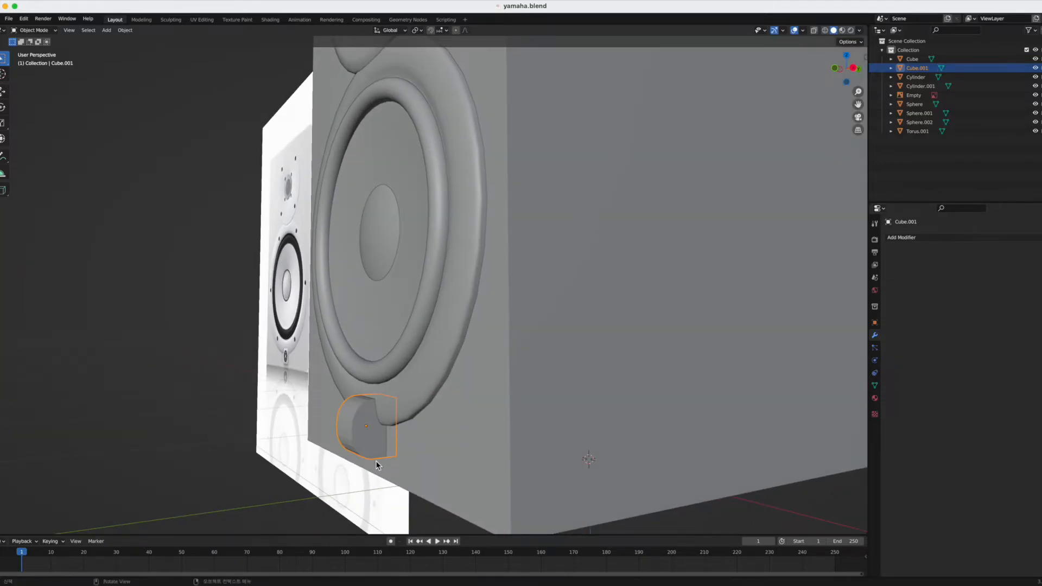
- Isolate the block in local view and select its flat back face in Edit Mode
{"action": "key", "text": "KP_Divide"}
{"action": "key", "text": "Tab"}
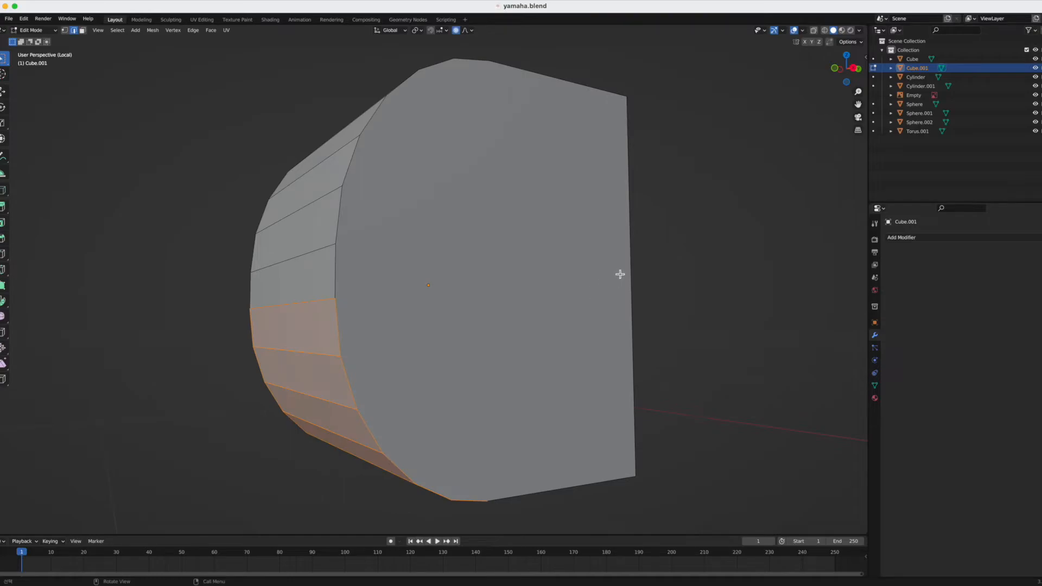
{"action": "left_click", "coordinate": [632, 271]}
{"action": "scroll", "coordinate": [616, 319], "scroll_direction": "down", "scroll_amount": 5}
{"action": "middle_click_drag", "start_coordinate": [617, 320], "coordinate": [560, 360]}
{"action": "key", "text": "3"}
{"action": "left_click", "coordinate": [472, 290]}
{"action": "left_click", "coordinate": [503, 304]}
{"action": "middle_click_drag", "start_coordinate": [502, 304], "coordinate": [548, 377]}
{"action": "key", "text": "g"}
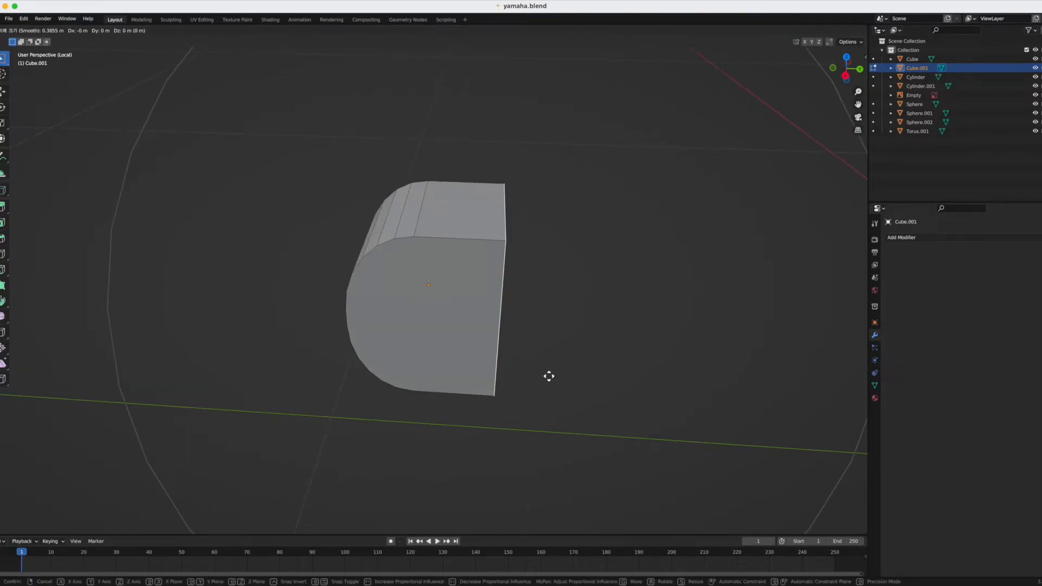
{"action": "key", "text": "y"}
{"action": "key", "text": "Escape"}
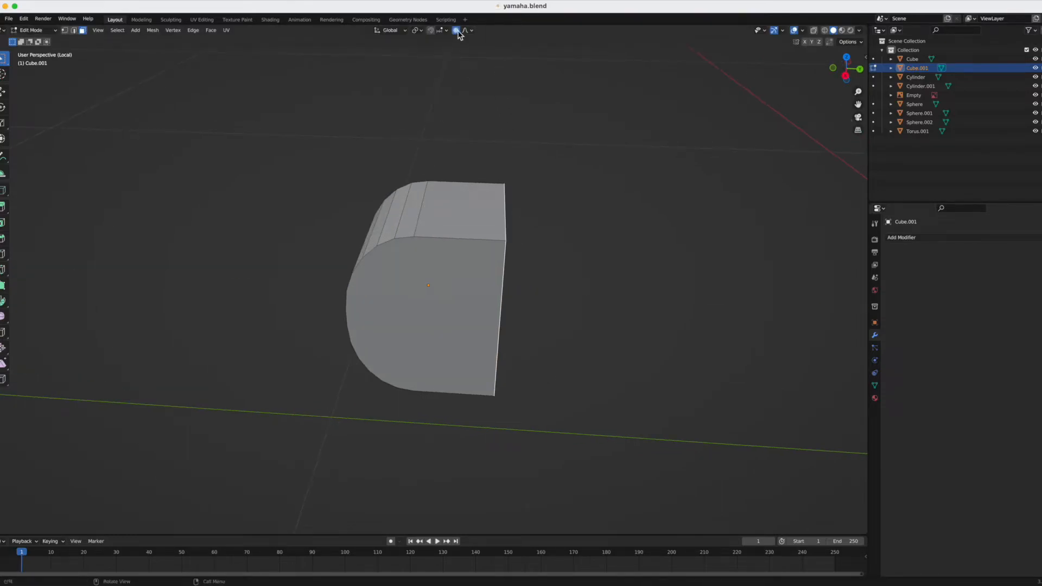
- With proportional editing off, move the block's back face about -0.049 m along Y
{"action": "key", "text": "g"}
{"action": "key", "text": "y"}
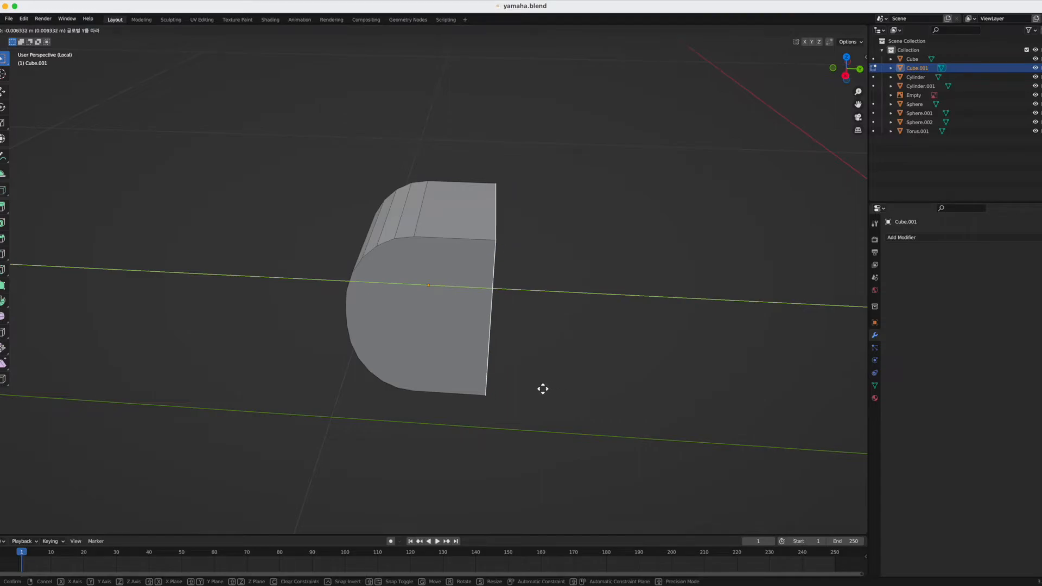
{"action": "left_click", "coordinate": [504, 391]}
{"action": "scroll", "coordinate": [504, 388], "scroll_direction": "down", "scroll_amount": 3}
{"action": "middle_click_drag", "start_coordinate": [518, 383], "coordinate": [532, 380]}
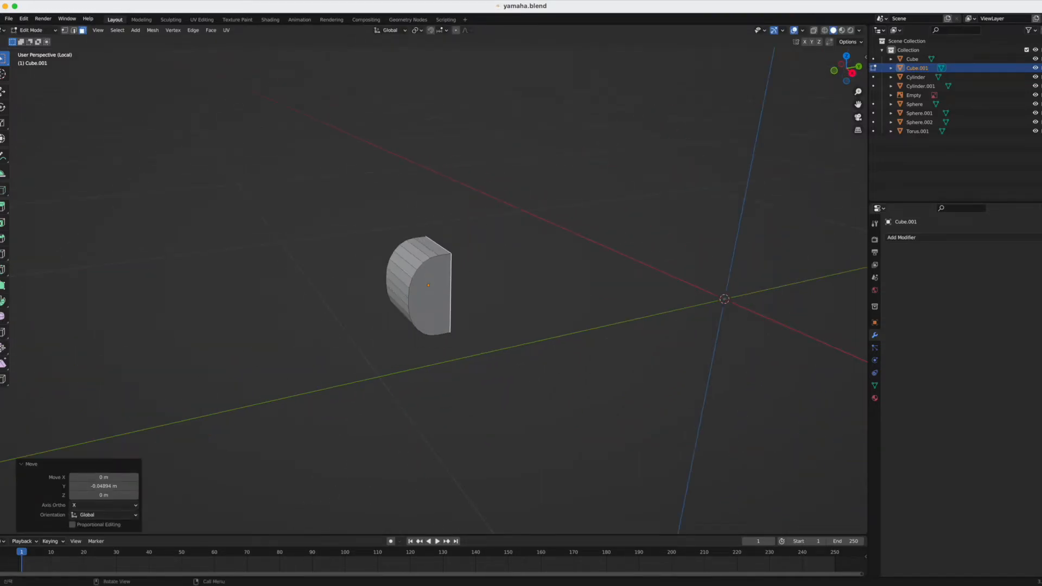
- Bring back the full scene in Object Mode and flatten the rounded block by scaling it to 0.606 along Y
{"action": "key", "text": "KP_Divide"}
{"action": "middle_click_drag", "start_coordinate": [185, 417], "coordinate": [323, 440]}
{"action": "key", "text": "Tab"}
{"action": "middle_click_drag", "start_coordinate": [419, 460], "coordinate": [412, 460]}
{"action": "key", "text": "g"}
{"action": "key", "text": "y"}
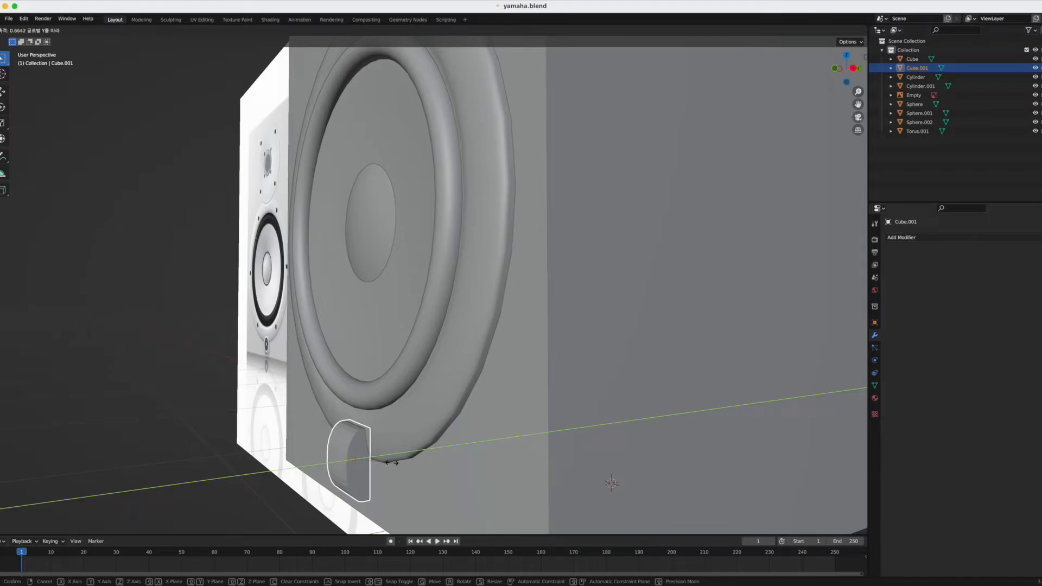
{"action": "left_click", "coordinate": [390, 465]}
- Flatten the rounded block a little more by scaling it to 0.864 along Y
{"action": "mouse_move", "coordinate": [406, 471]}
{"action": "middle_mouse_down"}
{"action": "mouse_move", "coordinate": [444, 464]}
{"action": "mouse_move", "coordinate": [408, 466]}
{"action": "middle_mouse_up"}
{"action": "key", "text": "s"}
{"action": "key", "text": "y"}
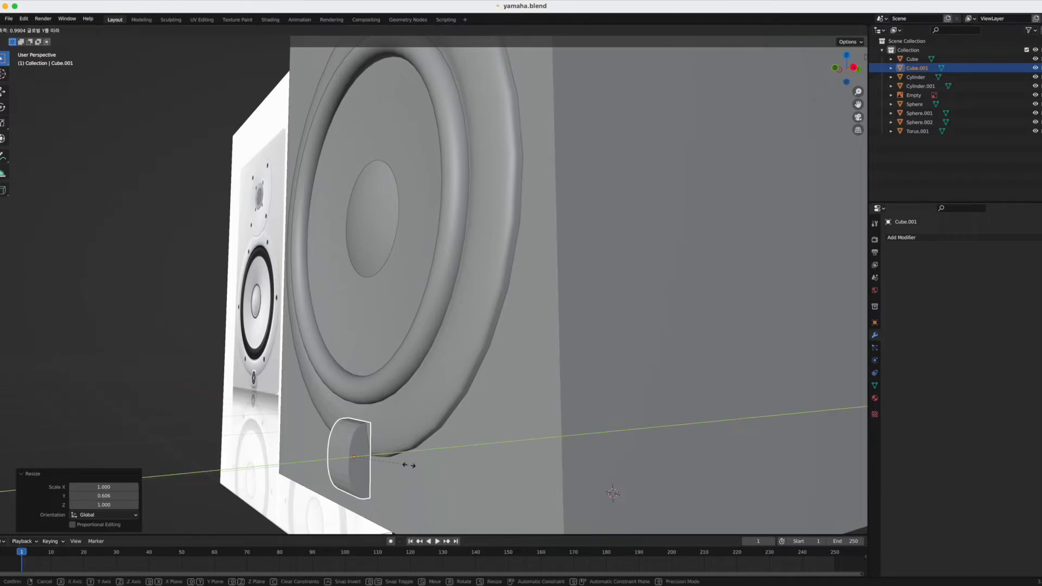
{"action": "left_click", "coordinate": [389, 474]}
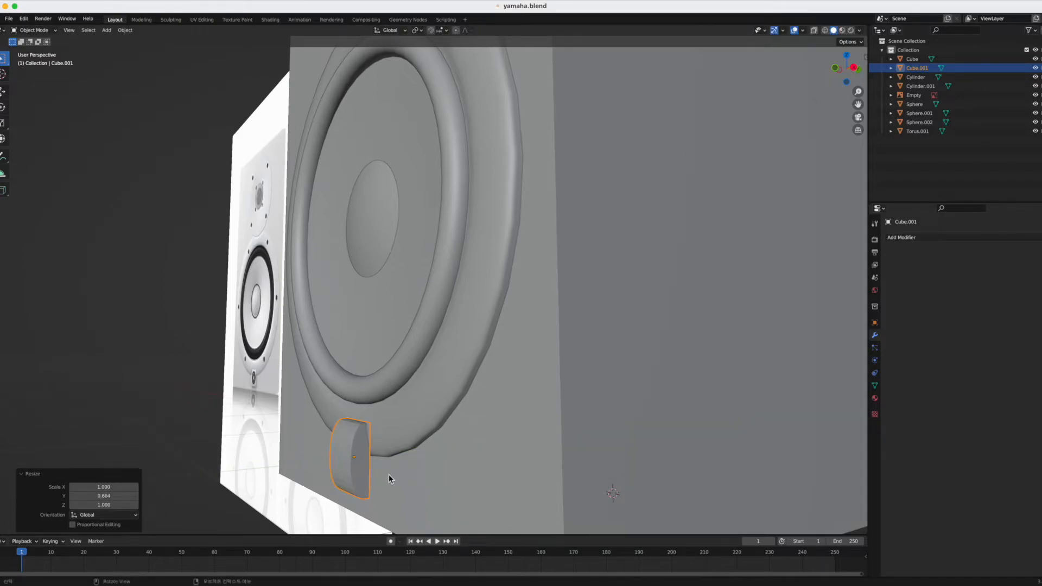
{"action": "mouse_move", "coordinate": [390, 470]}
{"action": "middle_mouse_down"}
{"action": "mouse_move", "coordinate": [408, 475]}
{"action": "mouse_move", "coordinate": [392, 477]}
{"action": "middle_mouse_up"}
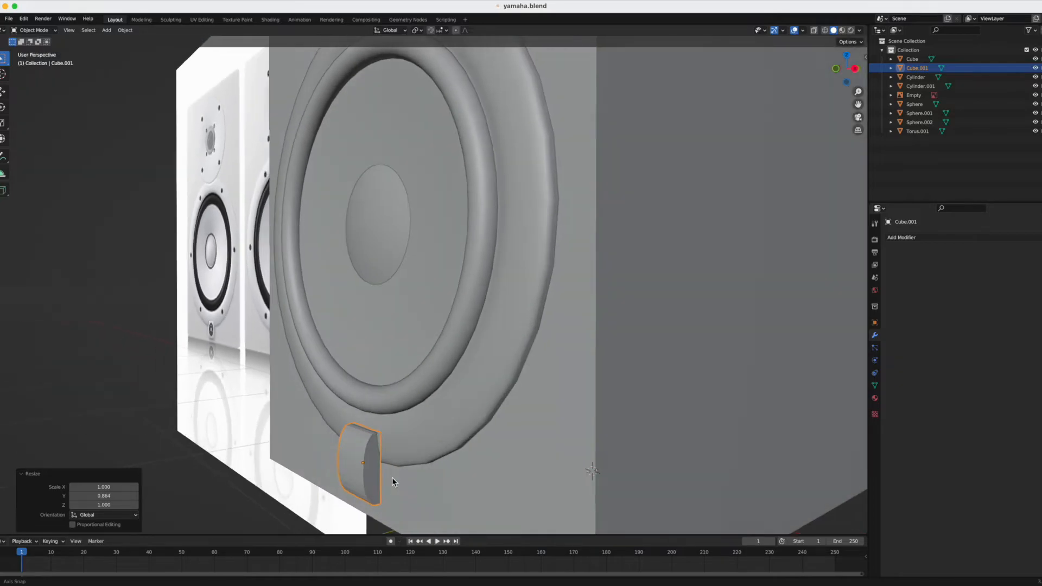
- Apply smooth shading to the rounded block below the woofer
{"action": "right_click", "coordinate": [355, 472]}
{"action": "left_click", "coordinate": [330, 423]}
{"action": "middle_click_drag", "start_coordinate": [338, 504], "coordinate": [373, 480]}
- Isolate the block, enter Edit Mode and add two evenly spaced vertical loop cuts around it without sliding them
{"action": "key", "text": "KP_Divide"}
{"action": "middle_click_drag", "start_coordinate": [522, 438], "coordinate": [489, 445]}
{"action": "scroll", "coordinate": [480, 434], "scroll_direction": "down", "scroll_amount": 4}
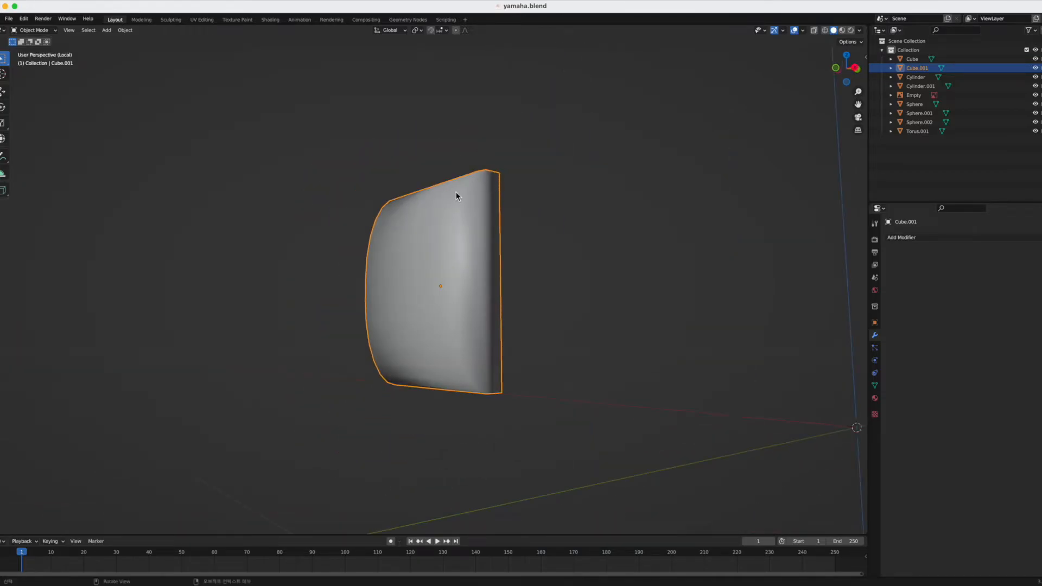
{"action": "middle_click_drag", "start_coordinate": [398, 306], "coordinate": [361, 223]}
{"action": "middle_click_drag", "start_coordinate": [426, 311], "coordinate": [374, 327]}
{"action": "key", "text": "Tab"}
{"action": "middle_click_drag", "start_coordinate": [491, 324], "coordinate": [483, 233]}
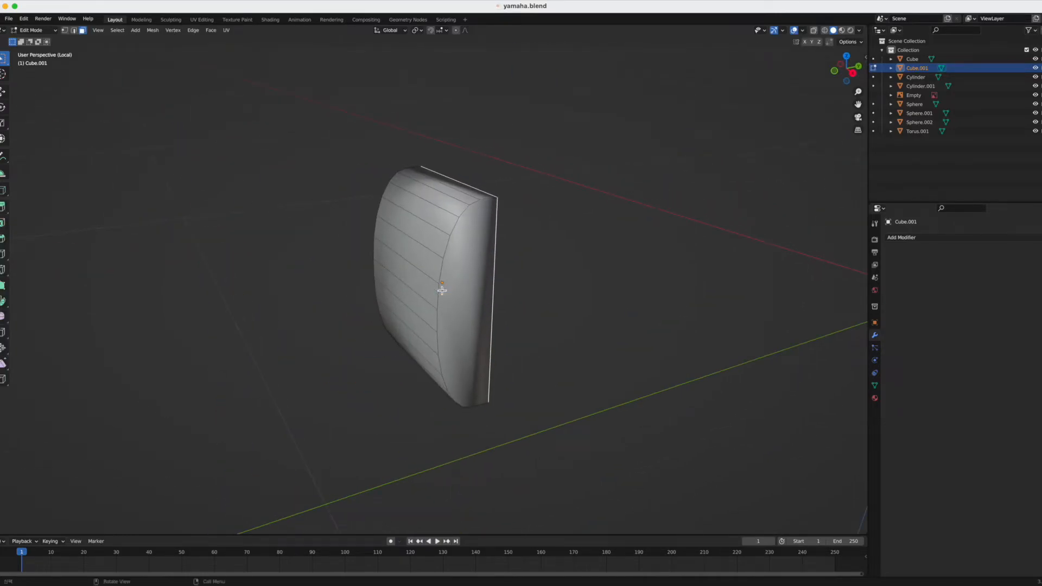
{"action": "middle_click_drag", "start_coordinate": [459, 375], "coordinate": [495, 384]}
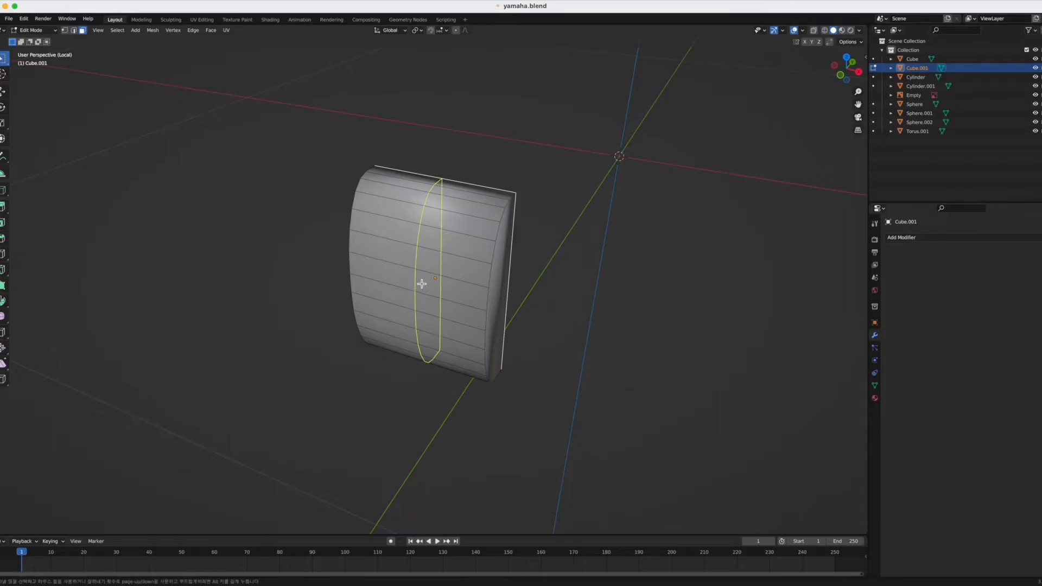
{"action": "scroll", "coordinate": [435, 256], "scroll_direction": "up", "scroll_amount": 1}
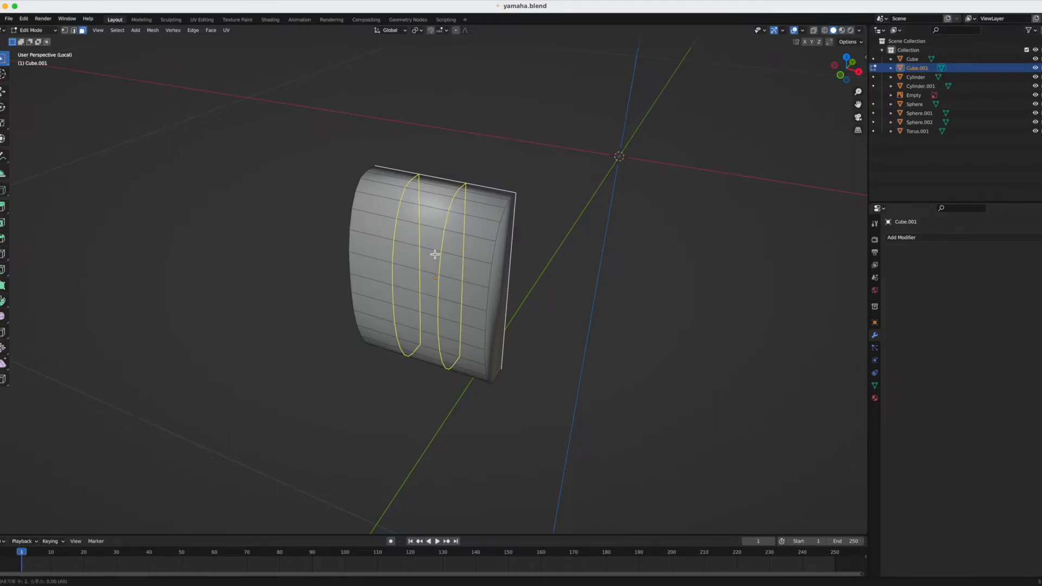
{"action": "left_click", "coordinate": [434, 254]}
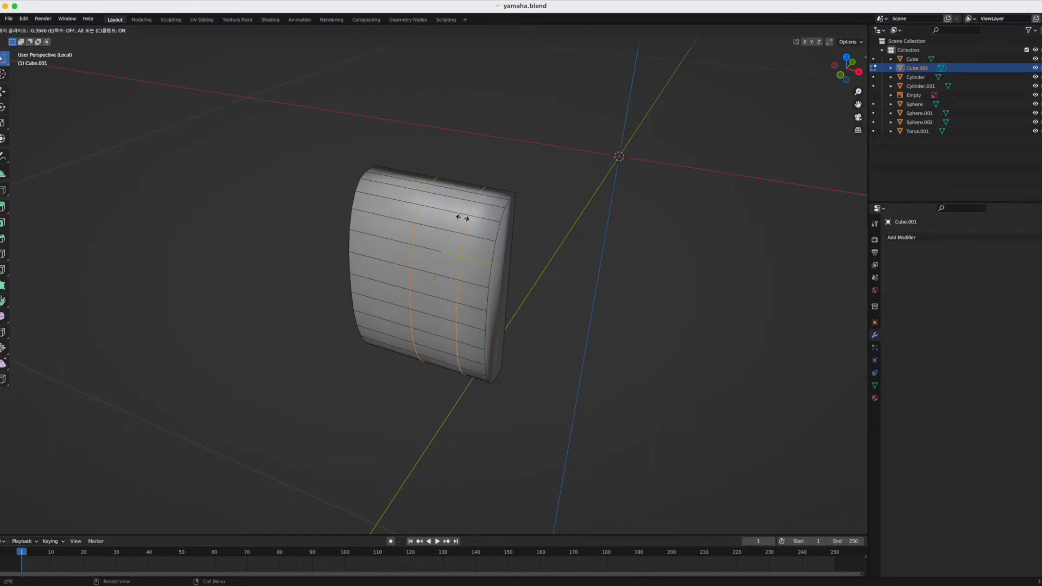
{"action": "right_click", "coordinate": [435, 219]}
- Scale the two loop cuts to 2.901 along X so they sit close to the block's side edges
{"action": "scroll", "coordinate": [434, 221], "scroll_direction": "down", "scroll_amount": 2}
{"action": "key", "text": "s"}
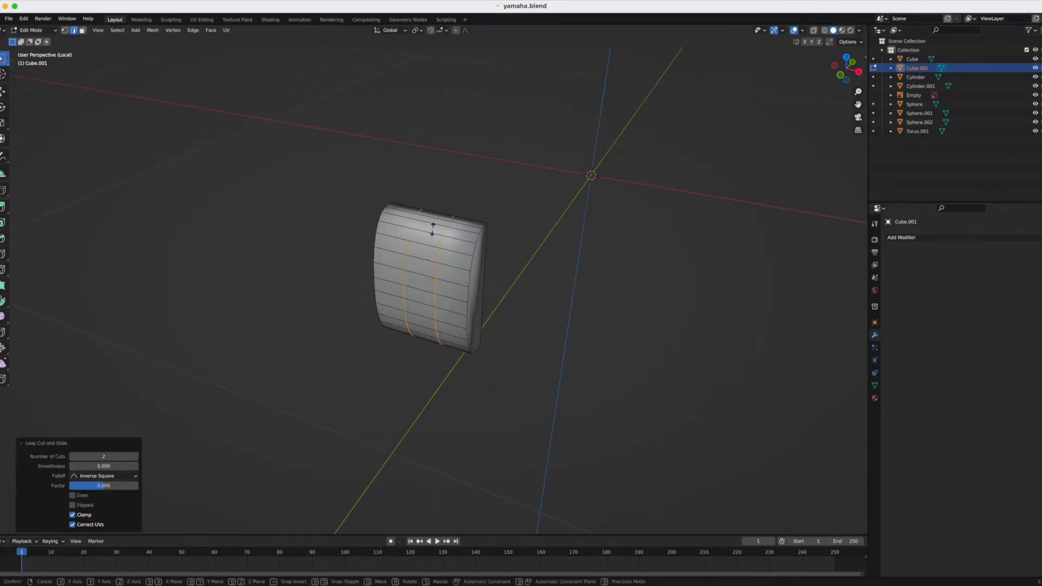
{"action": "key", "text": "x"}
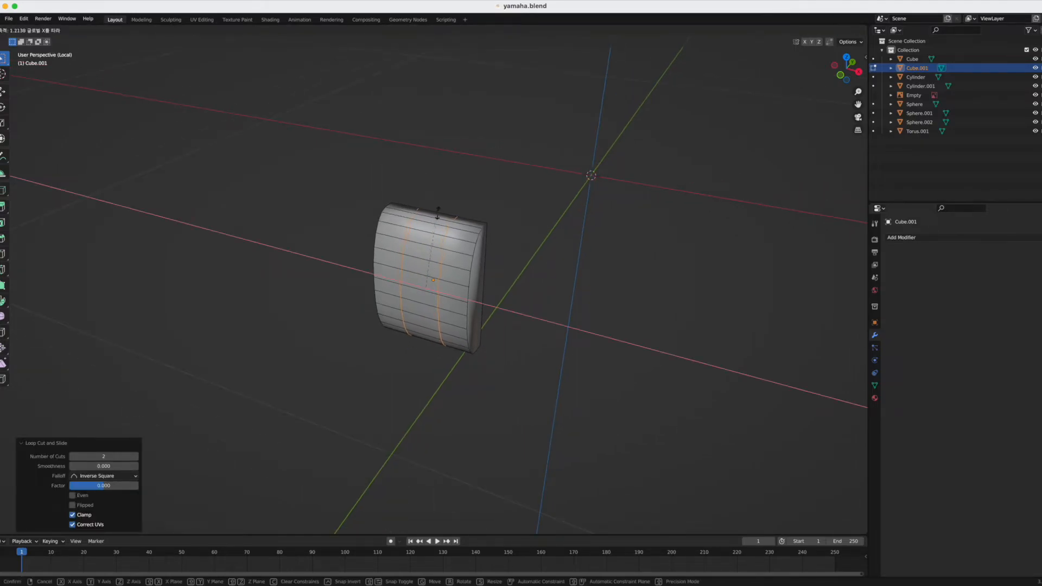
{"action": "left_click", "coordinate": [466, 121]}
{"action": "middle_click_drag", "start_coordinate": [473, 344], "coordinate": [457, 303]}
{"action": "key", "text": "ctrl+r"}
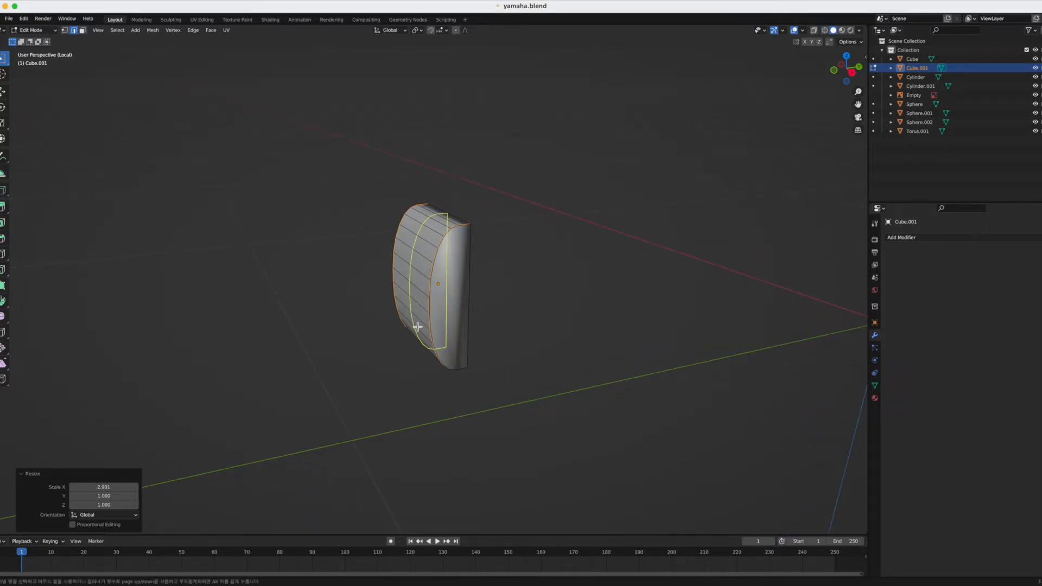
{"action": "middle_click_drag", "start_coordinate": [456, 296], "coordinate": [432, 226]}
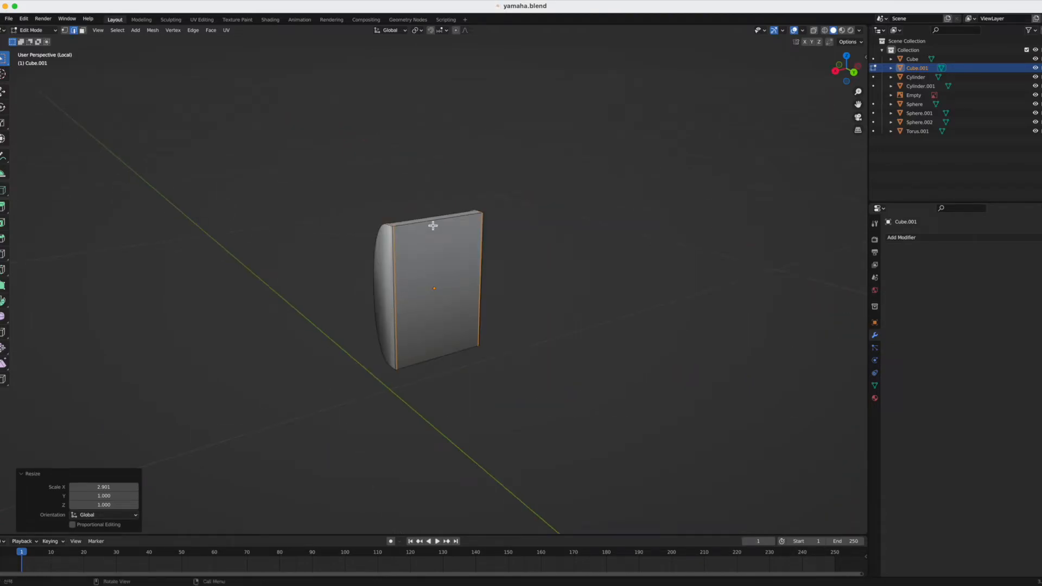
- Inset the flat end face on one side of the rounded block slightly in face selection mode
{"action": "middle_click_drag", "start_coordinate": [415, 263], "coordinate": [514, 275]}
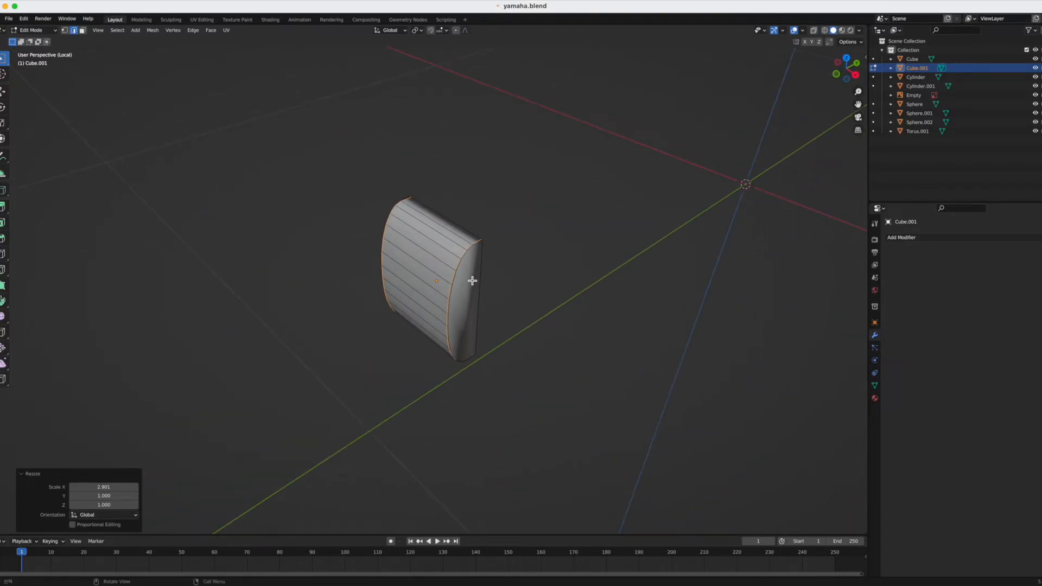
{"action": "key", "text": "3"}
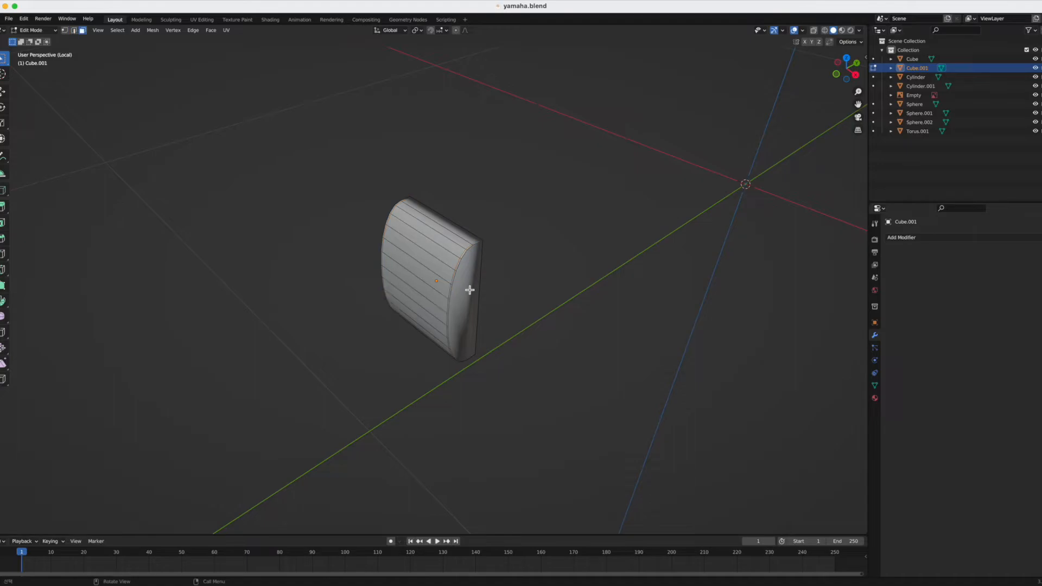
{"action": "left_click", "coordinate": [468, 288]}
{"action": "key", "text": "i"}
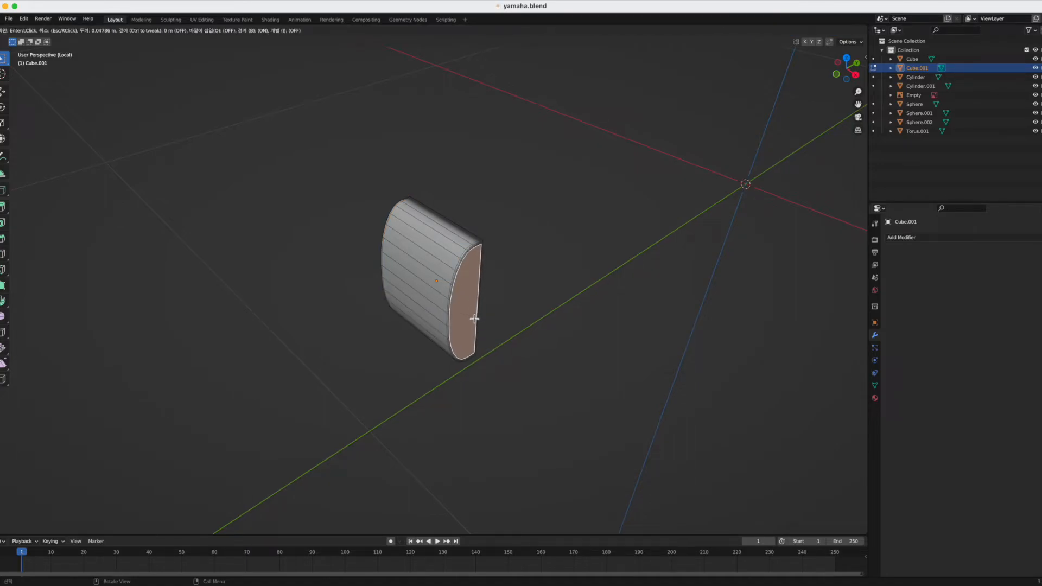
{"action": "left_click", "coordinate": [473, 316]}
- Inset the opposite flat end face of the rounded block slightly and return to Object Mode
{"action": "middle_click_drag", "start_coordinate": [409, 328], "coordinate": [506, 311]}
{"action": "left_click", "coordinate": [397, 296]}
{"action": "key", "text": "i"}
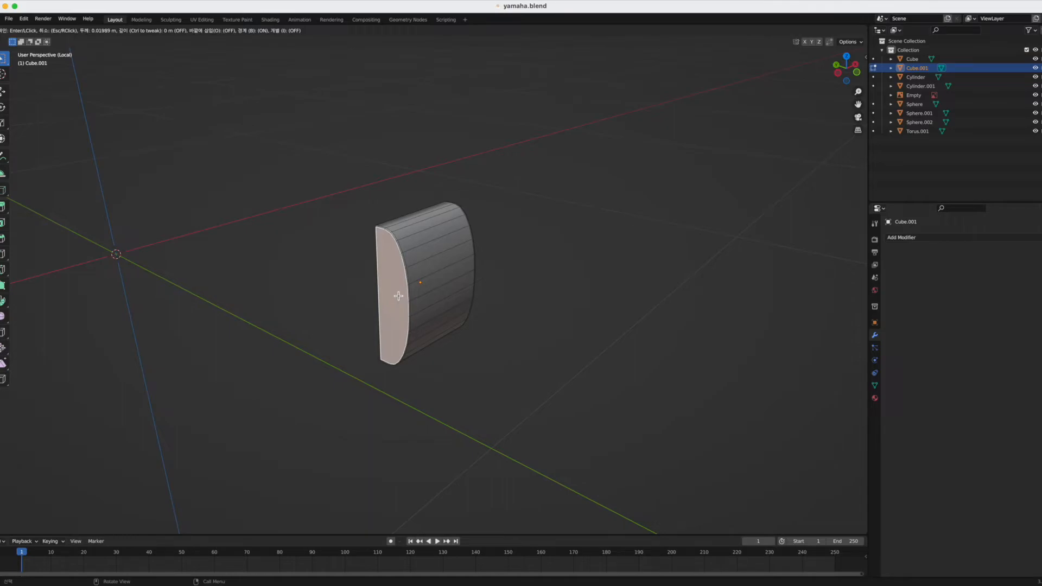
{"action": "left_click", "coordinate": [398, 297]}
{"action": "middle_click_drag", "start_coordinate": [398, 298], "coordinate": [430, 298]}
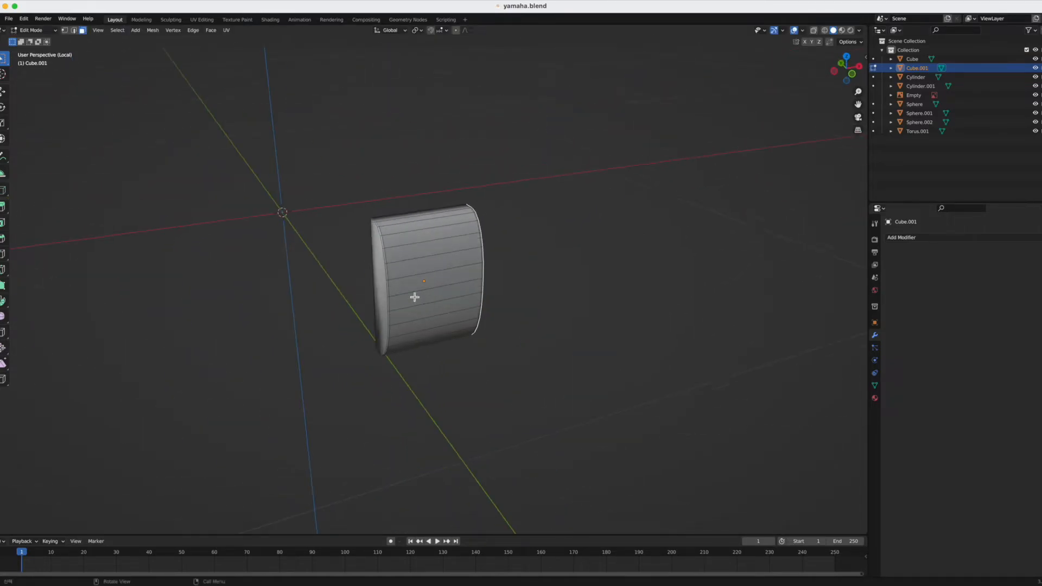
{"action": "middle_click_drag", "start_coordinate": [375, 279], "coordinate": [382, 348]}
{"action": "key", "text": "i"}
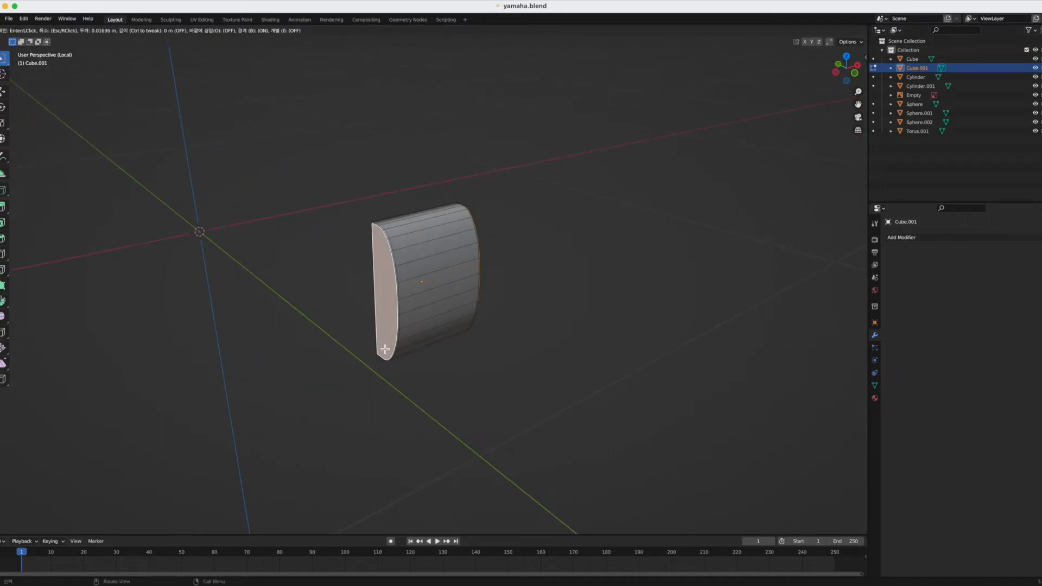
{"action": "left_click", "coordinate": [468, 360]}
{"action": "middle_click_drag", "start_coordinate": [488, 370], "coordinate": [471, 349]}
{"action": "key", "text": "Tab"}
- Compare smooth and flat shading on the inset block, finishing with Shade Smooth
{"action": "middle_click_drag", "start_coordinate": [413, 287], "coordinate": [442, 298]}
{"action": "right_click", "coordinate": [442, 297]}
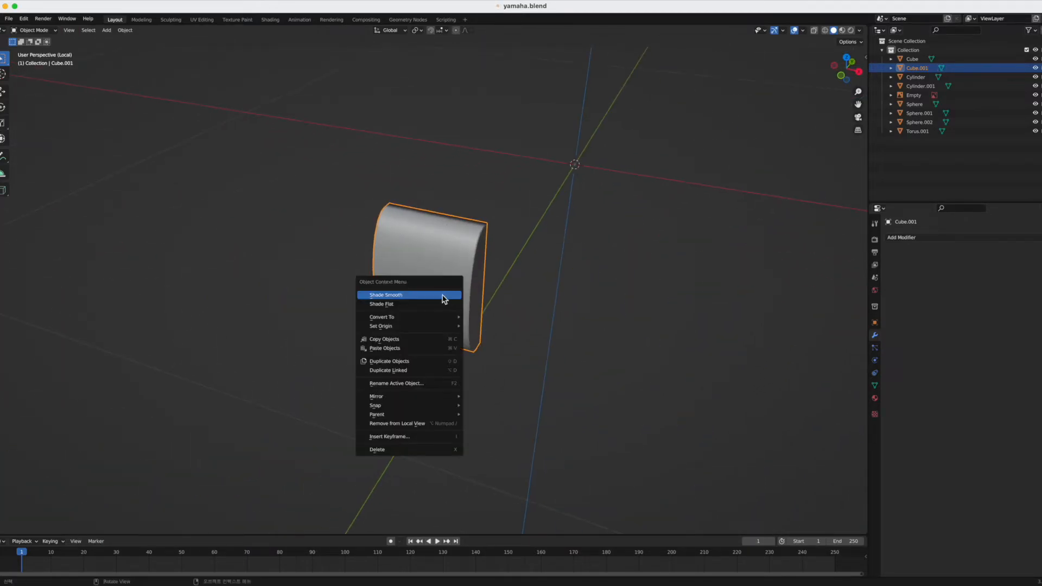
{"action": "left_click", "coordinate": [439, 295]}
{"action": "right_click", "coordinate": [437, 291]}
{"action": "left_click", "coordinate": [437, 300]}
{"action": "right_click", "coordinate": [446, 273]}
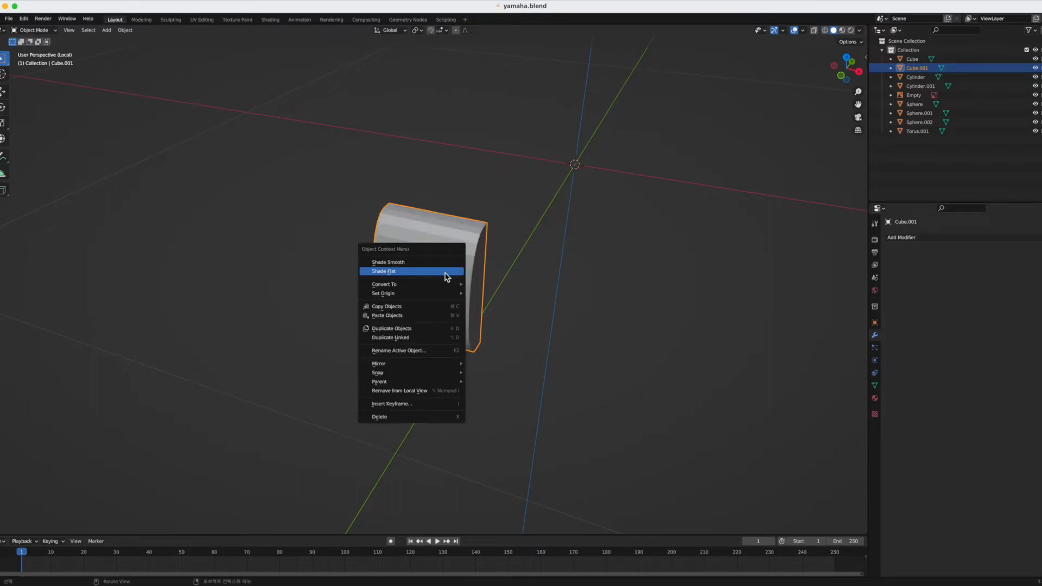
{"action": "left_click", "coordinate": [440, 263]}
- Check the block's inset edges from the side, and exit local view to bring back the whole speaker
{"action": "middle_click_drag", "start_coordinate": [431, 296], "coordinate": [396, 296]}
{"action": "key", "text": "Tab"}
{"action": "mouse_move", "coordinate": [453, 318]}
{"action": "middle_mouse_down"}
{"action": "mouse_move", "coordinate": [435, 319]}
{"action": "mouse_move", "coordinate": [423, 260]}
{"action": "mouse_move", "coordinate": [386, 281]}
{"action": "mouse_move", "coordinate": [372, 267]}
{"action": "mouse_move", "coordinate": [340, 269]}
{"action": "mouse_move", "coordinate": [428, 279]}
{"action": "mouse_move", "coordinate": [398, 251]}
{"action": "mouse_move", "coordinate": [456, 168]}
{"action": "mouse_move", "coordinate": [591, 145]}
{"action": "mouse_move", "coordinate": [498, 167]}
{"action": "mouse_move", "coordinate": [530, 198]}
{"action": "mouse_move", "coordinate": [543, 314]}
{"action": "mouse_move", "coordinate": [418, 295]}
{"action": "mouse_move", "coordinate": [590, 264]}
{"action": "mouse_move", "coordinate": [402, 280]}
{"action": "middle_mouse_up"}
{"action": "key", "text": "Tab"}
{"action": "right_click", "coordinate": [401, 280]}
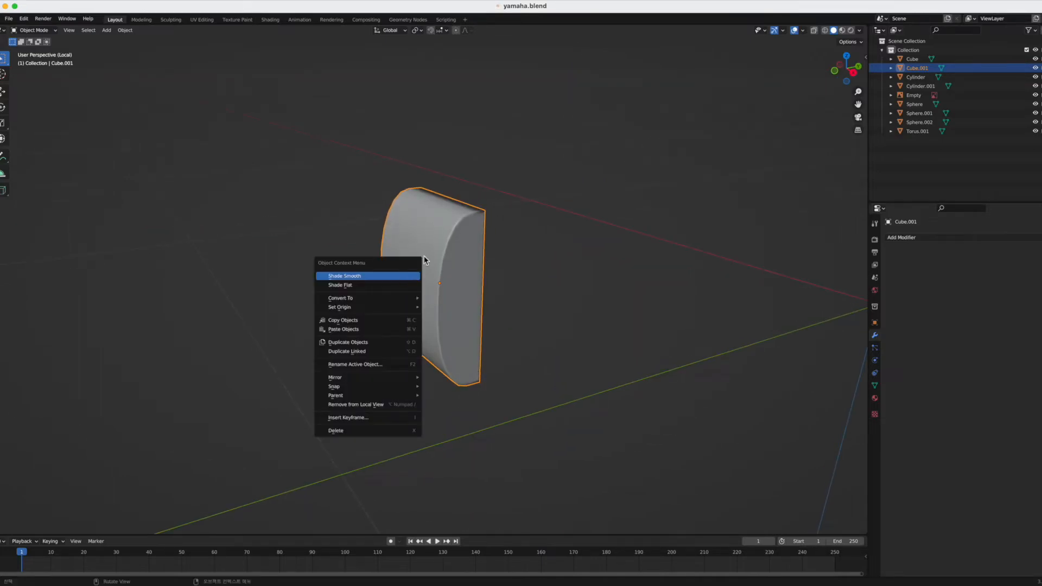
{"action": "scroll", "coordinate": [435, 245], "scroll_direction": "down", "scroll_amount": 3}
{"action": "mouse_move", "coordinate": [432, 247]}
{"action": "middle_mouse_down"}
{"action": "mouse_move", "coordinate": [397, 263]}
{"action": "mouse_move", "coordinate": [421, 260]}
{"action": "middle_mouse_up"}
{"action": "key", "text": "slash"}
{"action": "scroll", "coordinate": [350, 558], "scroll_direction": "down", "scroll_amount": 1}
{"action": "scroll", "coordinate": [351, 558], "scroll_direction": "down", "scroll_amount": 1}
{"action": "scroll", "coordinate": [347, 457], "scroll_direction": "down", "scroll_amount": 4}
{"action": "middle_click_drag", "start_coordinate": [339, 453], "coordinate": [360, 446]}
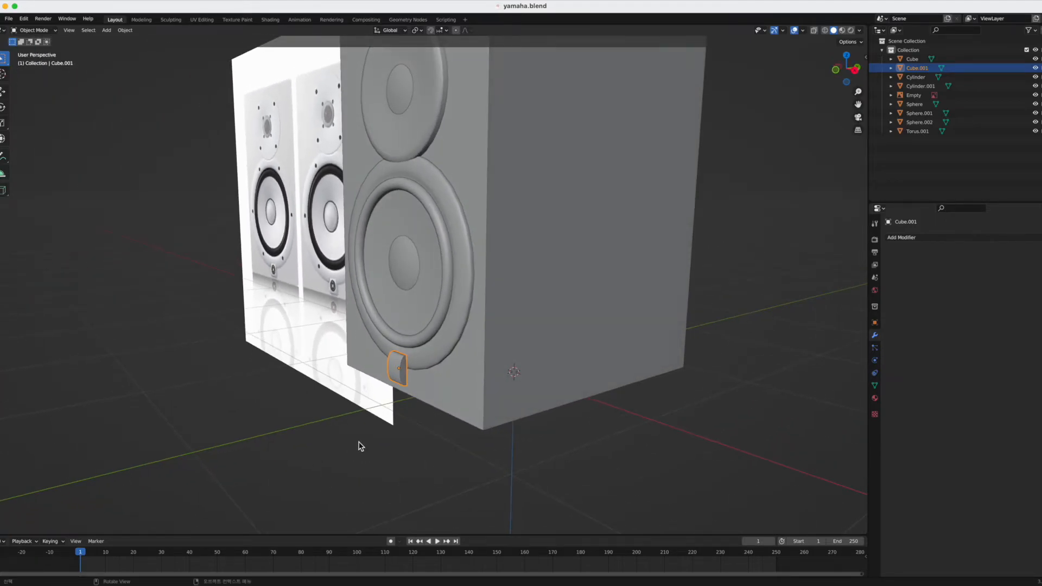
- Move the badge block 0.005423 m along Y and rotate it 9.41° about the X axis
{"action": "key", "text": "g"}
{"action": "key", "text": "y"}
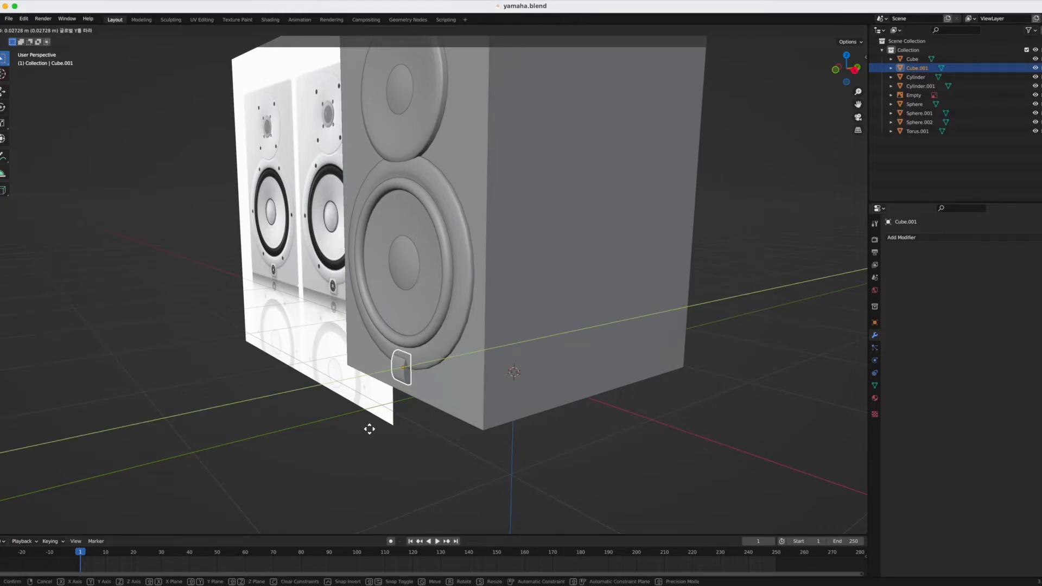
{"action": "left_click", "coordinate": [363, 426]}
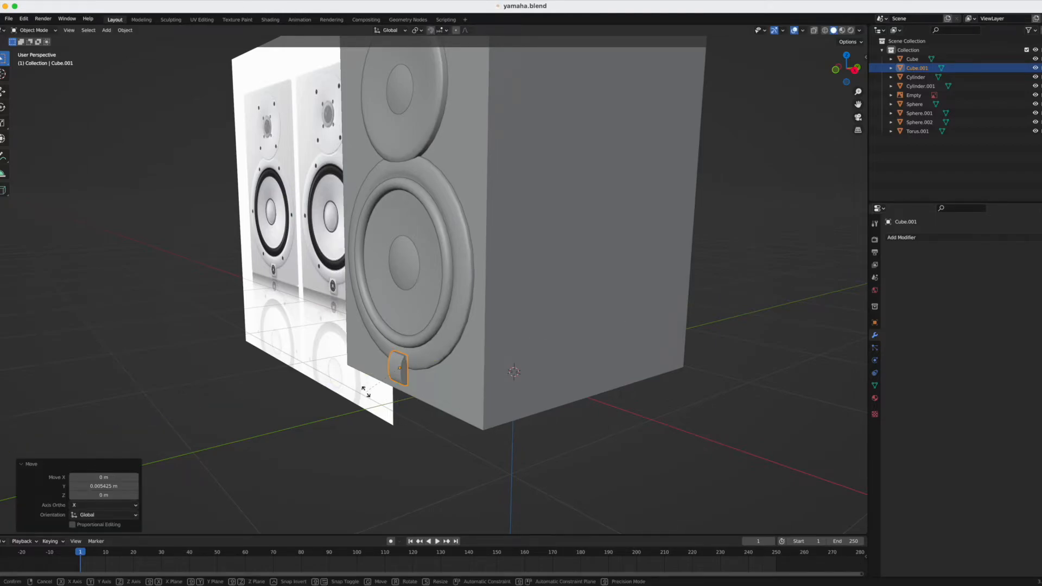
{"action": "key", "text": "r"}
{"action": "key", "text": "x"}
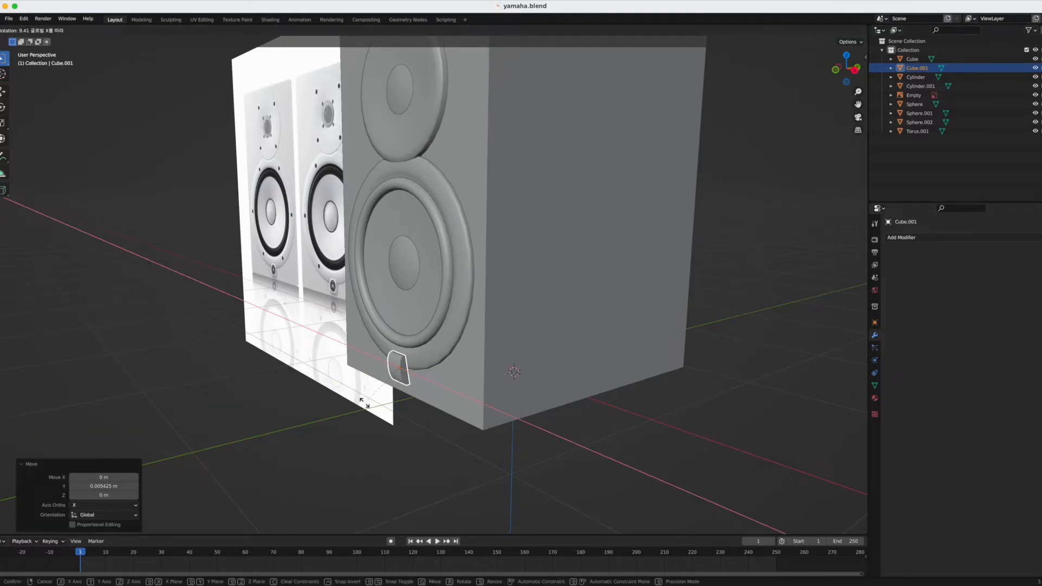
{"action": "left_click", "coordinate": [364, 402]}
- Push the tilted block 0.009081 m along Y and lower it by 0.022278 m along Z
{"action": "key", "text": "g"}
{"action": "key", "text": "y"}
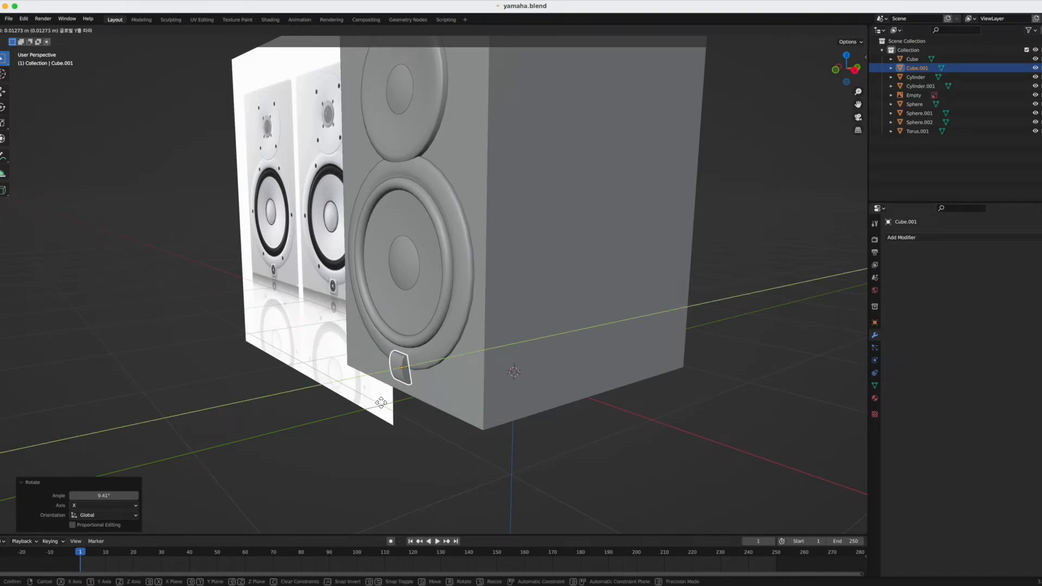
{"action": "left_click", "coordinate": [380, 403]}
{"action": "middle_click_drag", "start_coordinate": [379, 402], "coordinate": [434, 388]}
{"action": "key", "text": "g"}
{"action": "key", "text": "z"}
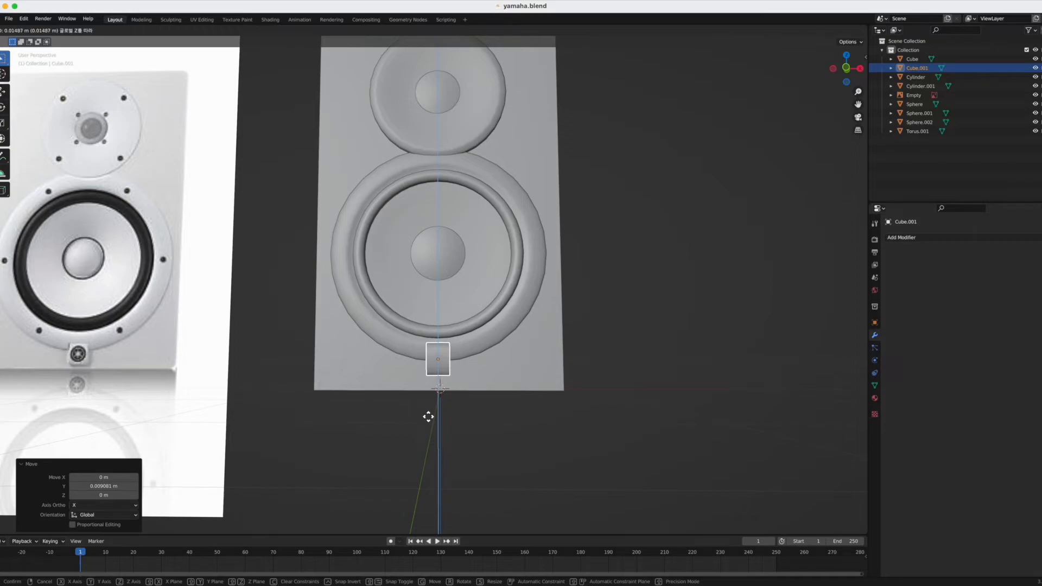
{"action": "left_click", "coordinate": [428, 423]}
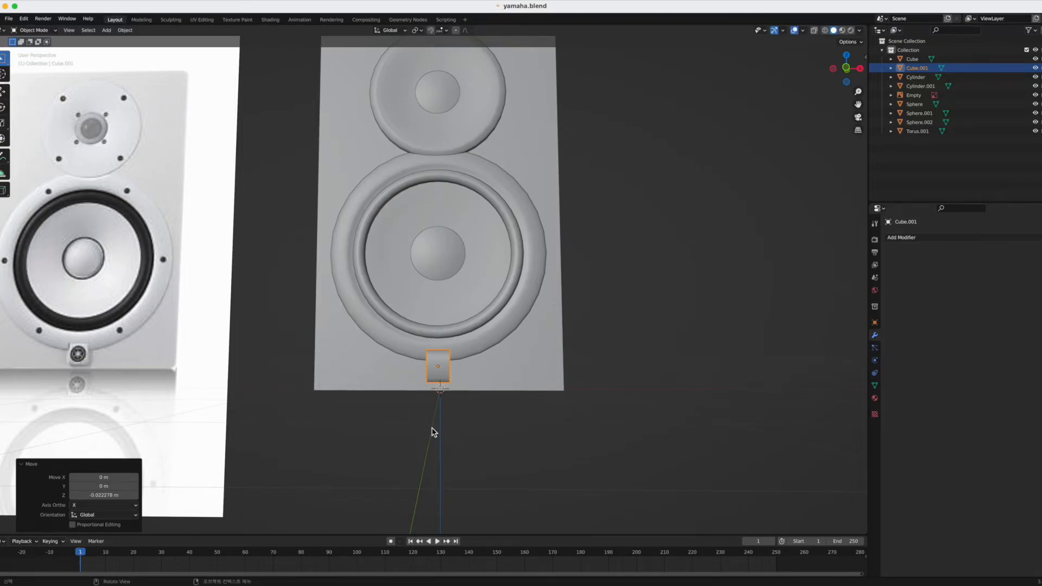
- Scale the badge block to 0.908 along Z and check its proportions in the front view
{"action": "key", "text": "s"}
{"action": "key", "text": "z"}
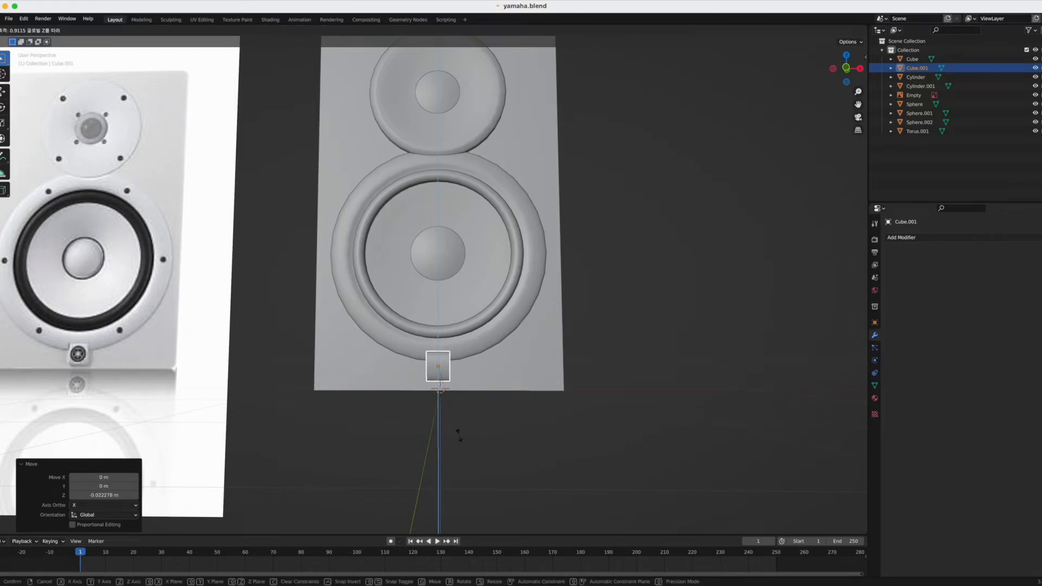
{"action": "left_click", "coordinate": [458, 434]}
{"action": "middle_click_drag", "start_coordinate": [466, 437], "coordinate": [458, 442]}
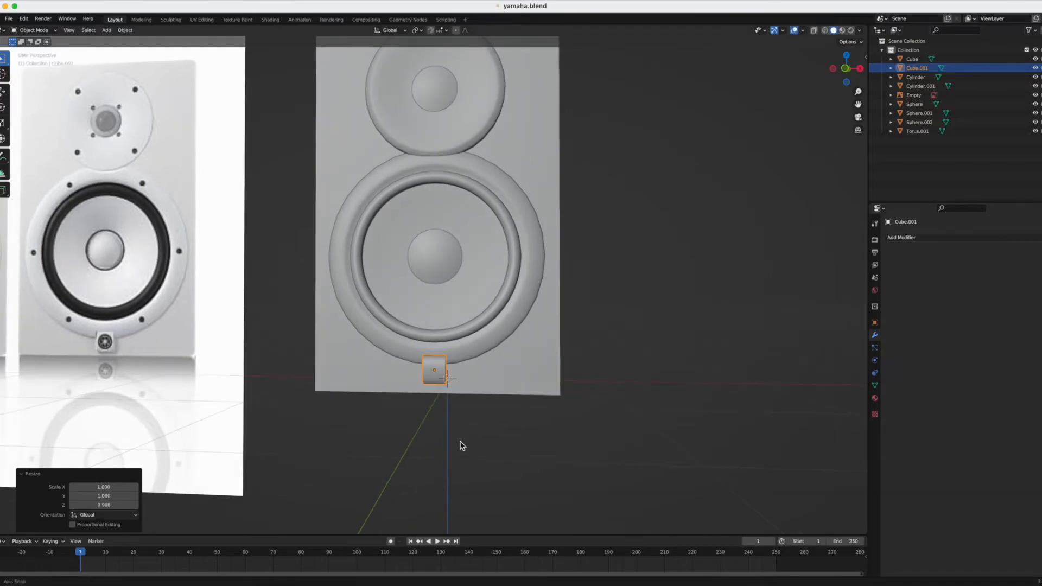
{"action": "key", "text": "grave"}
{"action": "left_click", "coordinate": [391, 410]}
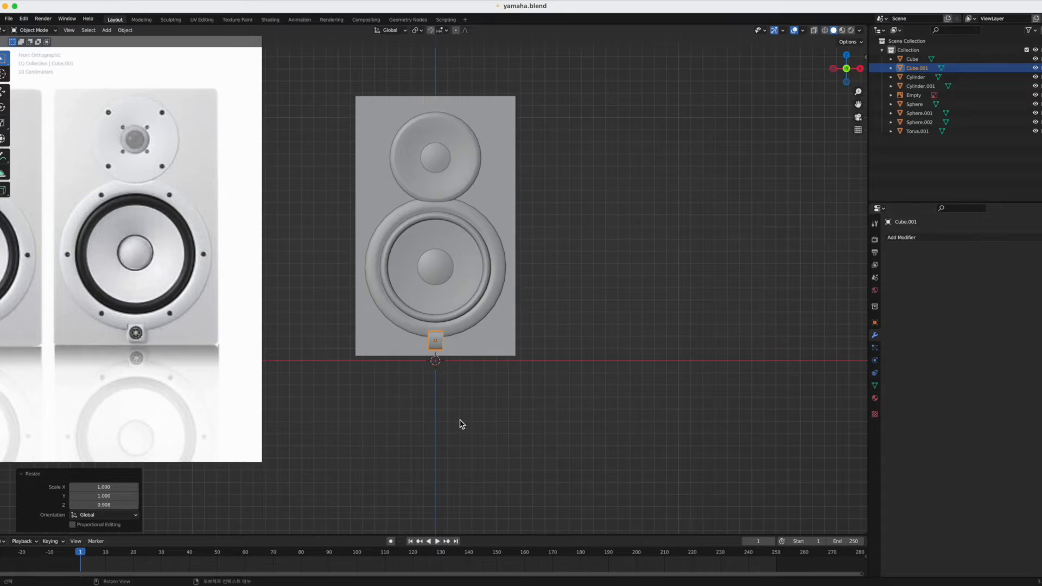
- Move the badge block another 0.008036 m along Y into the speaker front
{"action": "middle_click_drag", "start_coordinate": [463, 422], "coordinate": [403, 428]}
{"action": "key", "text": "g"}
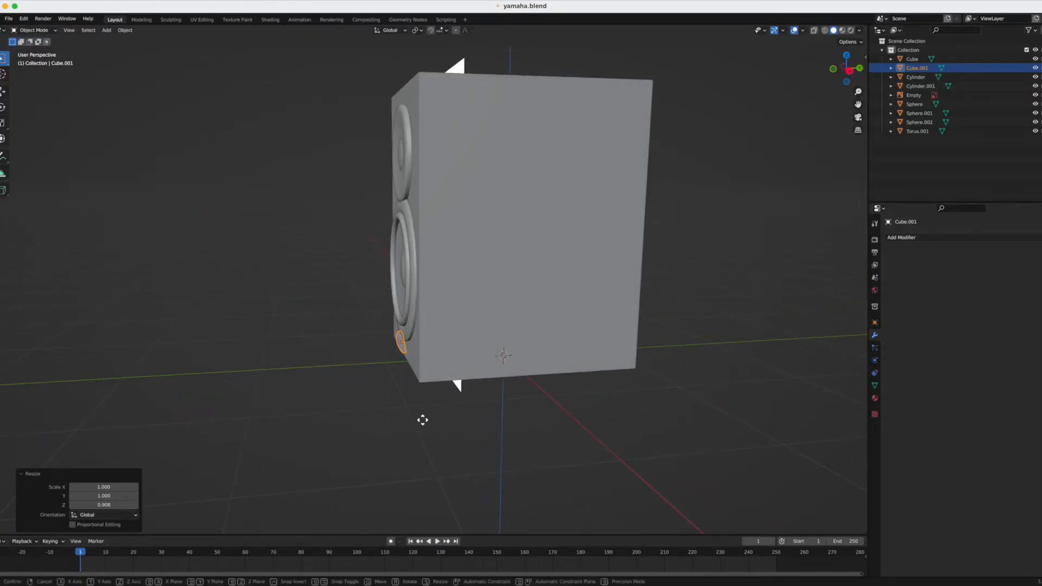
{"action": "key", "text": "y"}
{"action": "left_click", "coordinate": [424, 419]}
{"action": "middle_click_drag", "start_coordinate": [424, 419], "coordinate": [425, 360]}
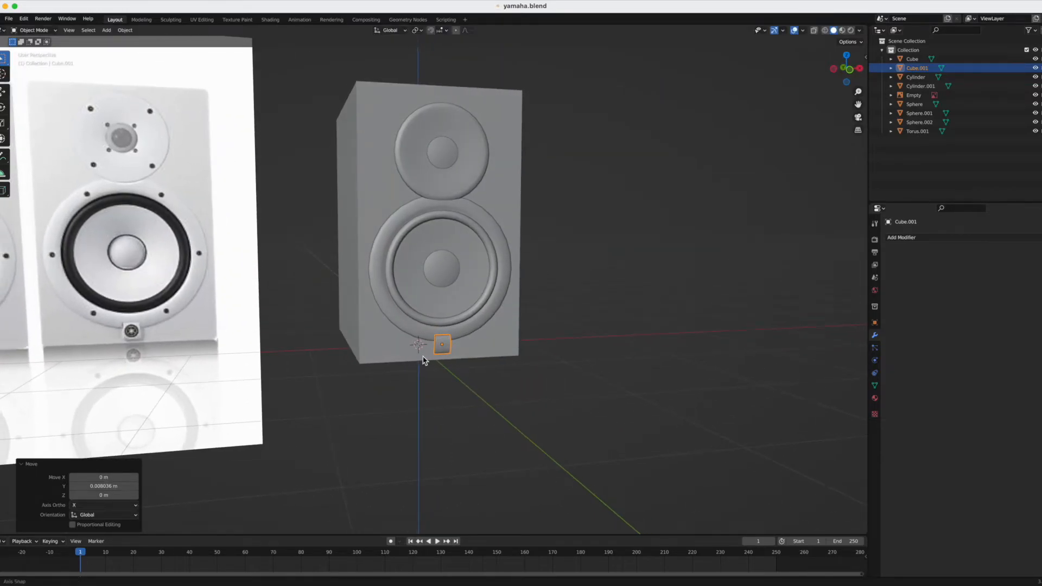
- Deselect the block and compare its size and placement below the woofer with the reference image
{"action": "scroll", "coordinate": [423, 356], "scroll_direction": "up", "scroll_amount": 3}
{"action": "middle_click_drag", "start_coordinate": [324, 359], "coordinate": [310, 364]}
{"action": "scroll", "coordinate": [328, 359], "scroll_direction": "down", "scroll_amount": 3}
{"action": "scroll", "coordinate": [327, 360], "scroll_direction": "down", "scroll_amount": 1}
{"action": "scroll", "coordinate": [310, 365], "scroll_direction": "up", "scroll_amount": 1}
{"action": "left_click", "coordinate": [375, 391]}
{"action": "scroll", "coordinate": [375, 392], "scroll_direction": "down", "scroll_amount": 2}
{"action": "middle_click_drag", "start_coordinate": [374, 392], "coordinate": [452, 391]}
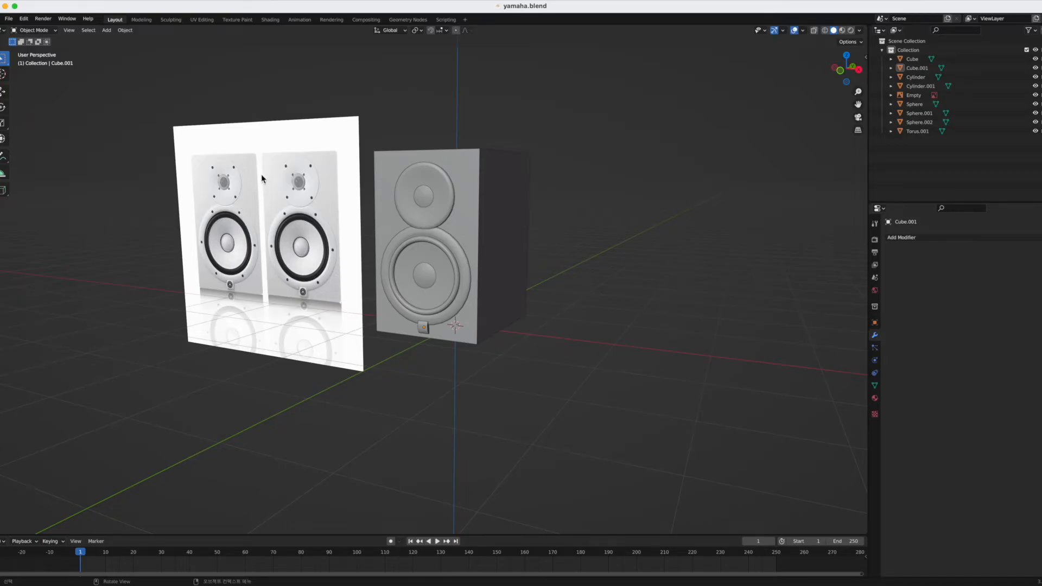
{"action": "scroll", "coordinate": [448, 329], "scroll_direction": "up", "scroll_amount": 3}
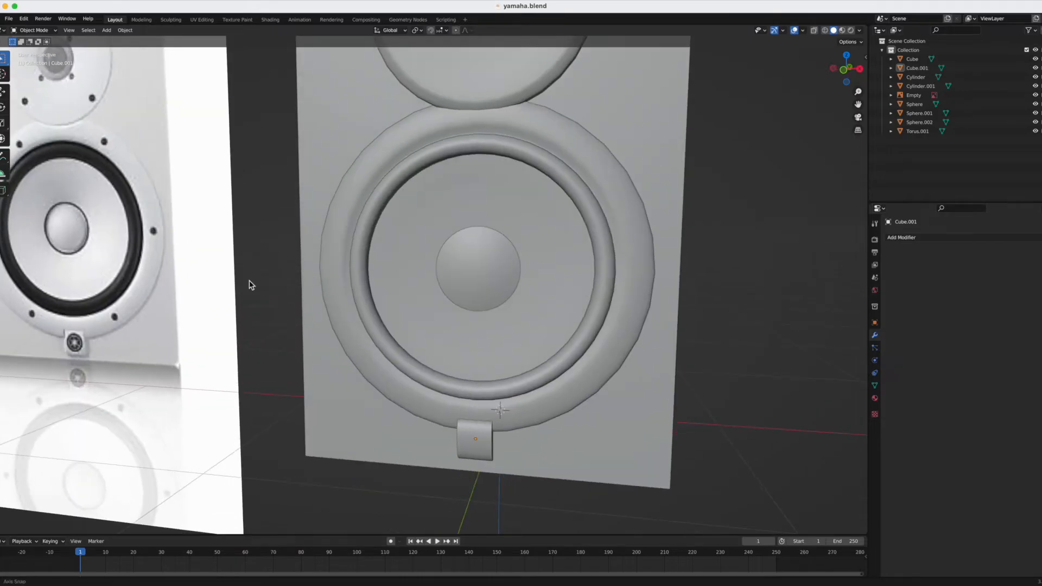
{"action": "middle_click_drag", "start_coordinate": [251, 284], "coordinate": [256, 283]}
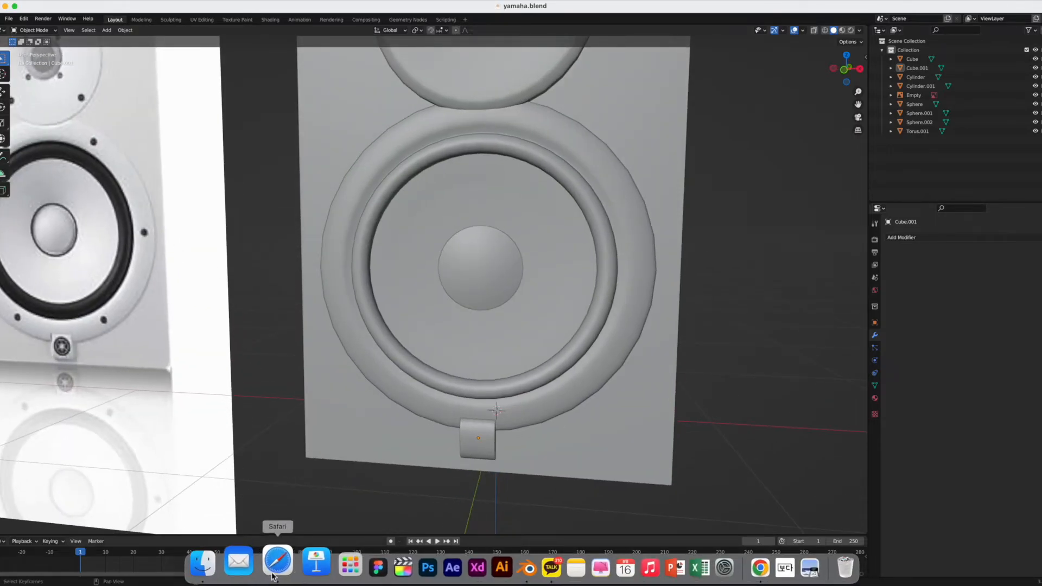
- Switch to Safari and examine related white Yamaha HS5 photos for the badge and cabinet details
{"action": "left_click", "coordinate": [271, 565]}
{"action": "scroll", "coordinate": [803, 261], "scroll_direction": "down", "scroll_amount": 5}
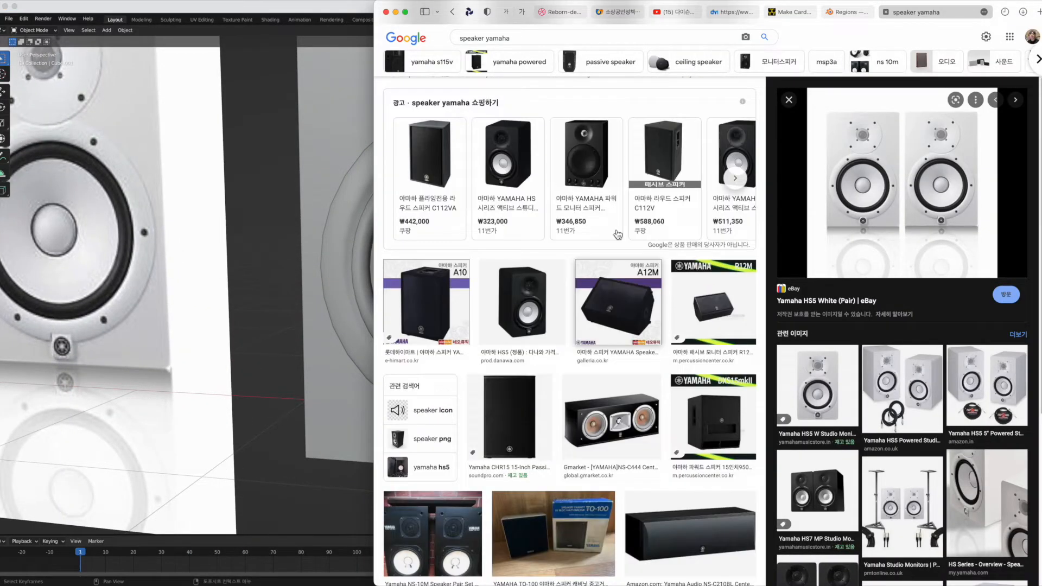
{"action": "left_click", "coordinate": [899, 353]}
{"action": "scroll", "coordinate": [911, 423], "scroll_direction": "down", "scroll_amount": 2}
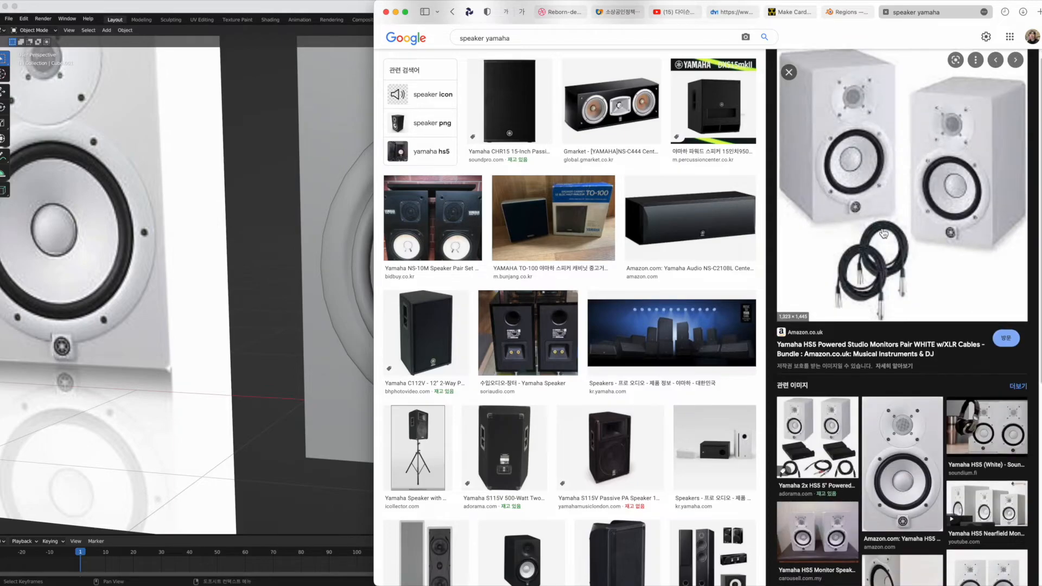
{"action": "left_click", "coordinate": [924, 431]}
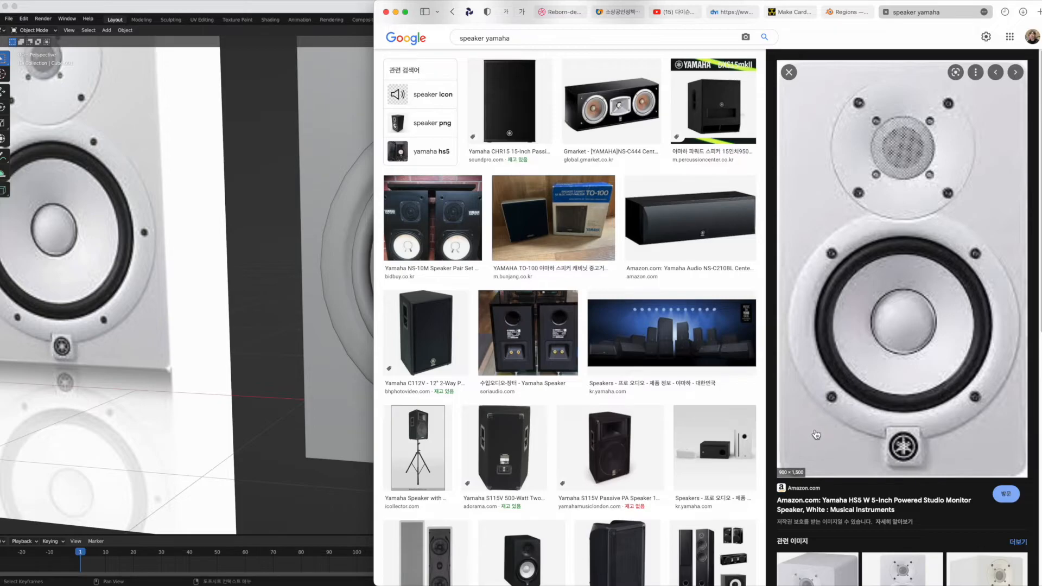
{"action": "scroll", "coordinate": [814, 435], "scroll_direction": "down", "scroll_amount": 5}
{"action": "left_click", "coordinate": [903, 350]}
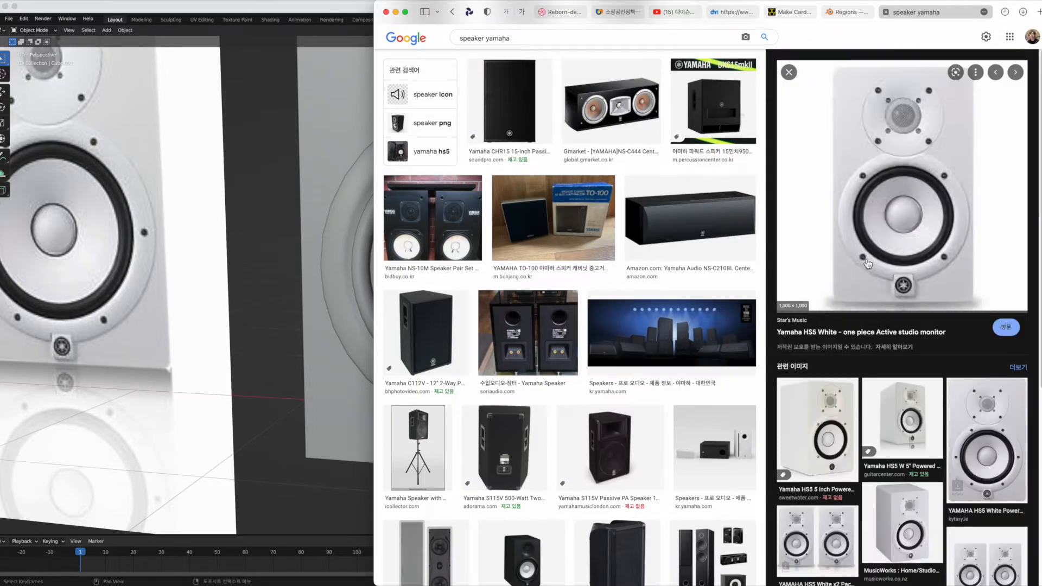
{"action": "left_click", "coordinate": [879, 445]}
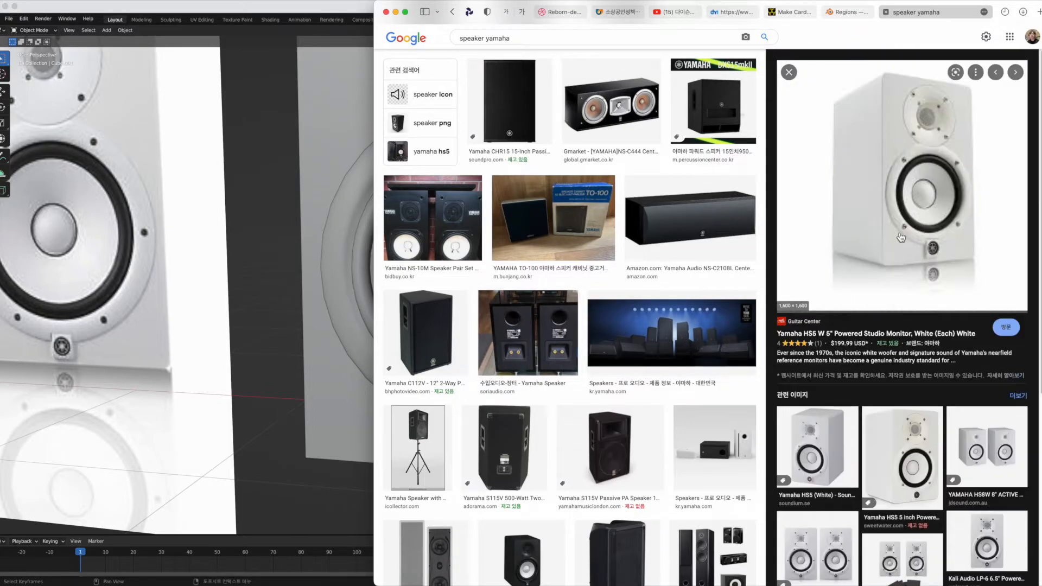
{"action": "left_click", "coordinate": [794, 479]}
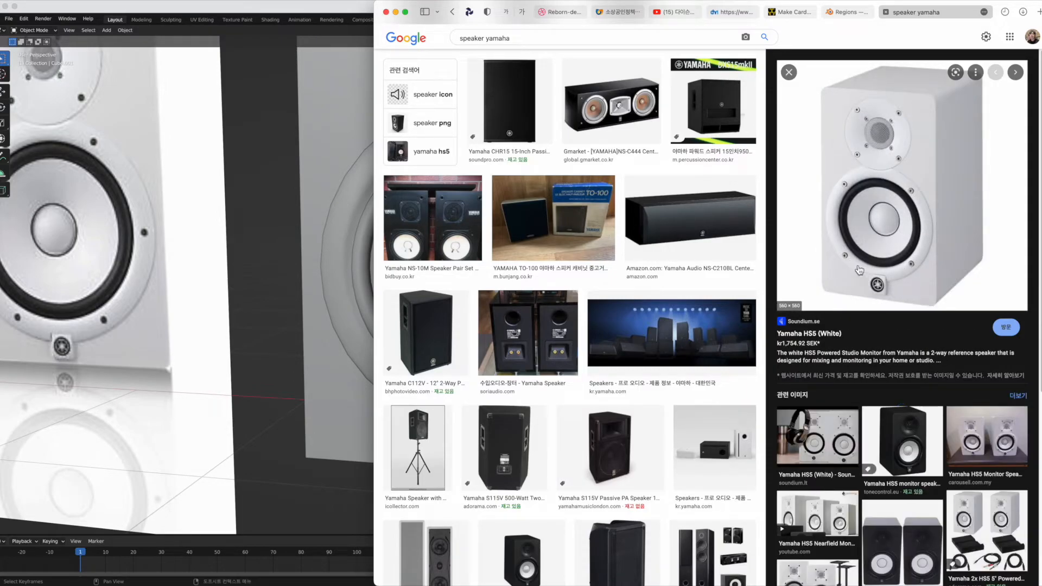
- Switch back to Blender and add a mesh cylinder with 5 vertices, 1 m radius and 2 m depth
{"action": "left_click", "coordinate": [354, 460]}
{"action": "scroll", "coordinate": [410, 421], "scroll_direction": "down", "scroll_amount": 7}
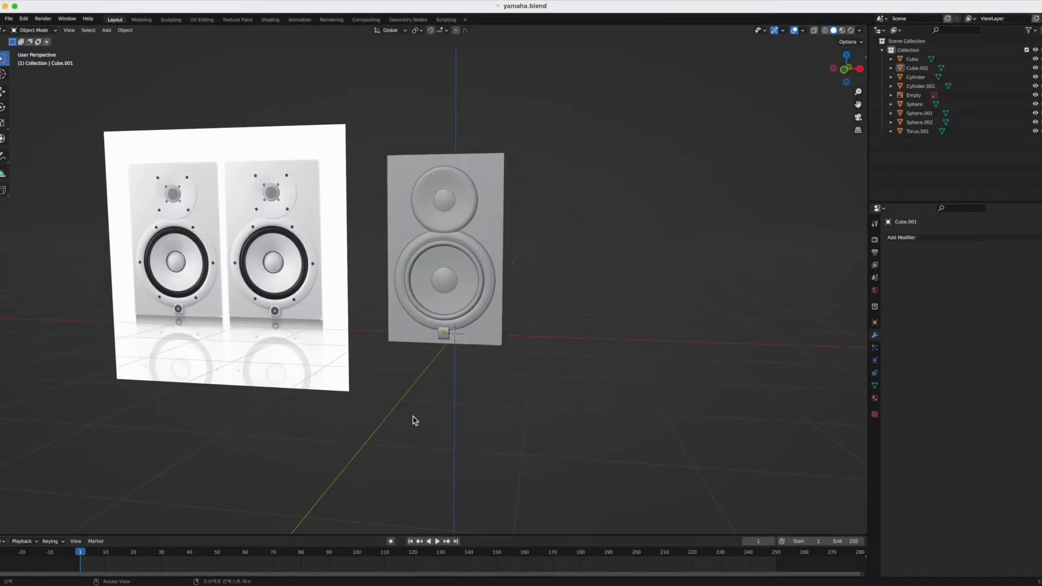
{"action": "key", "text": "shift+a"}
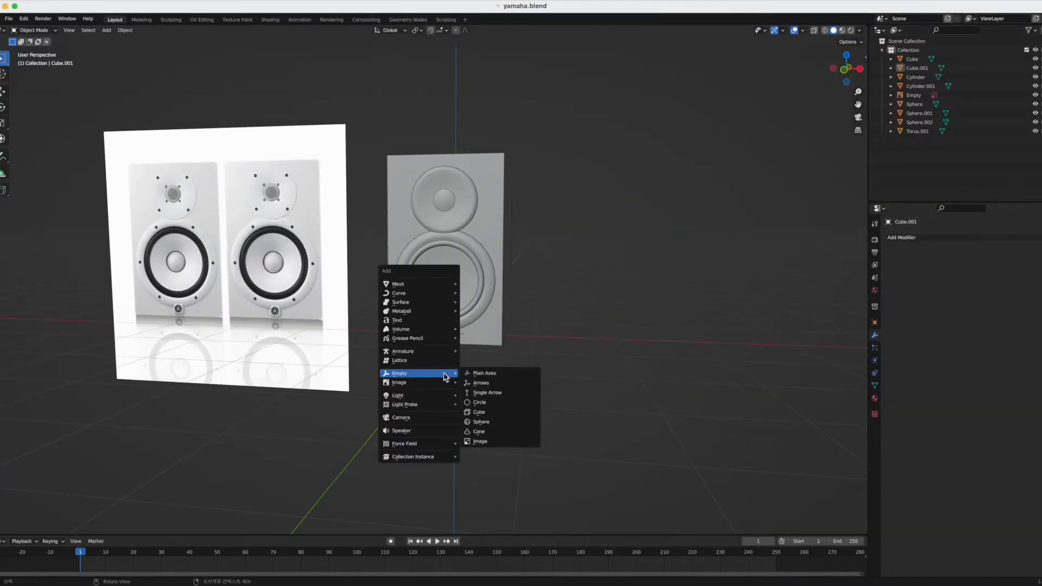
{"action": "mouse_move", "coordinate": [443, 284]}
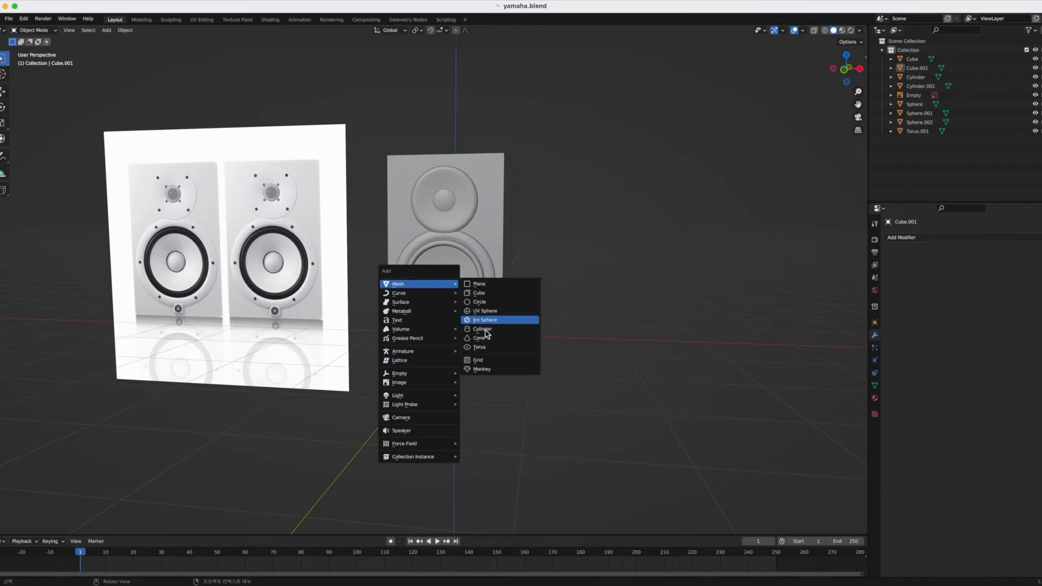
{"action": "left_click", "coordinate": [487, 329]}
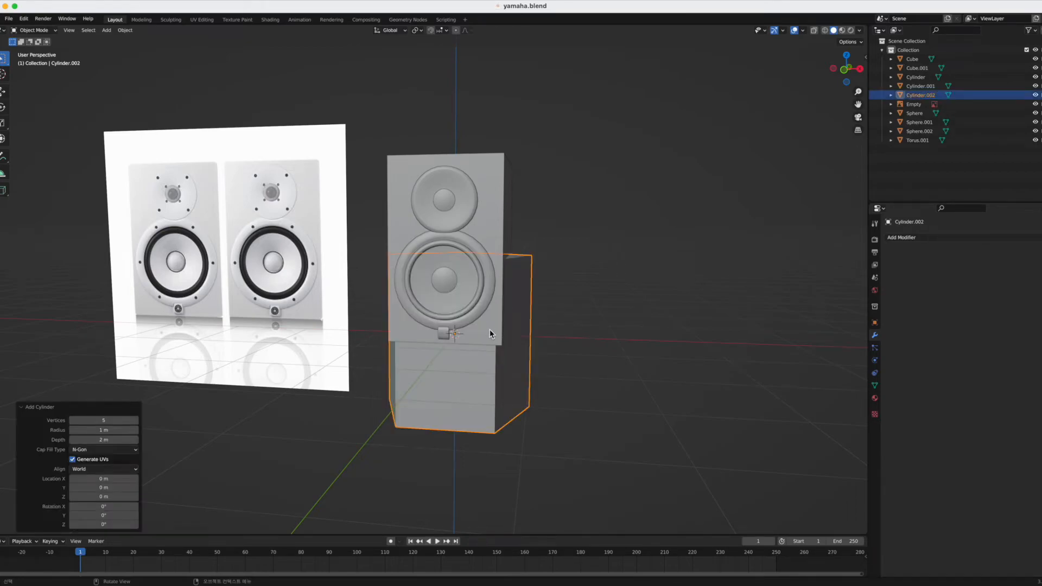
{"action": "left_click", "coordinate": [123, 420]}
{"action": "key", "text": "Return"}
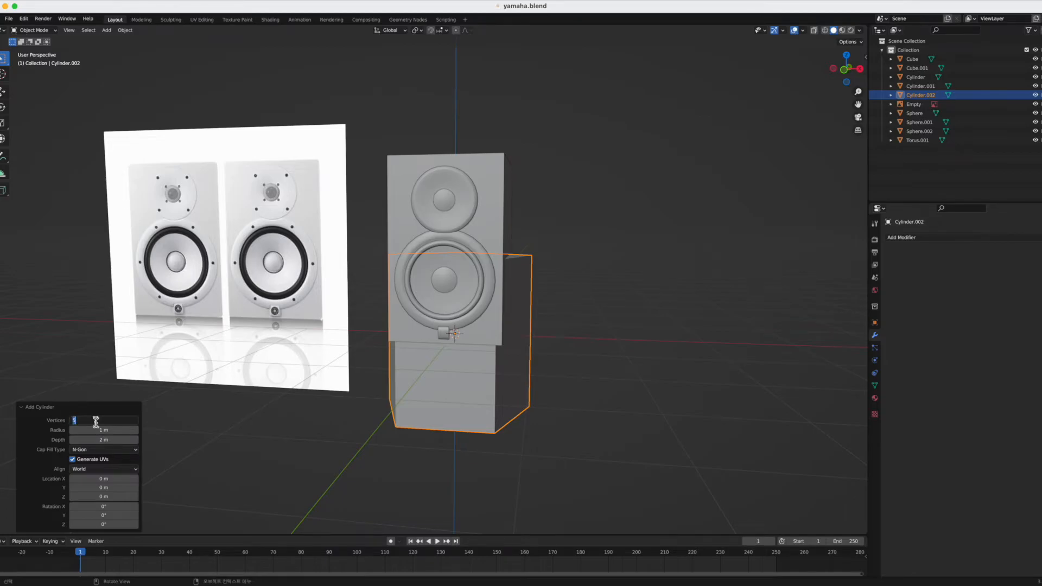
{"action": "middle_click_drag", "start_coordinate": [524, 403], "coordinate": [556, 356]}
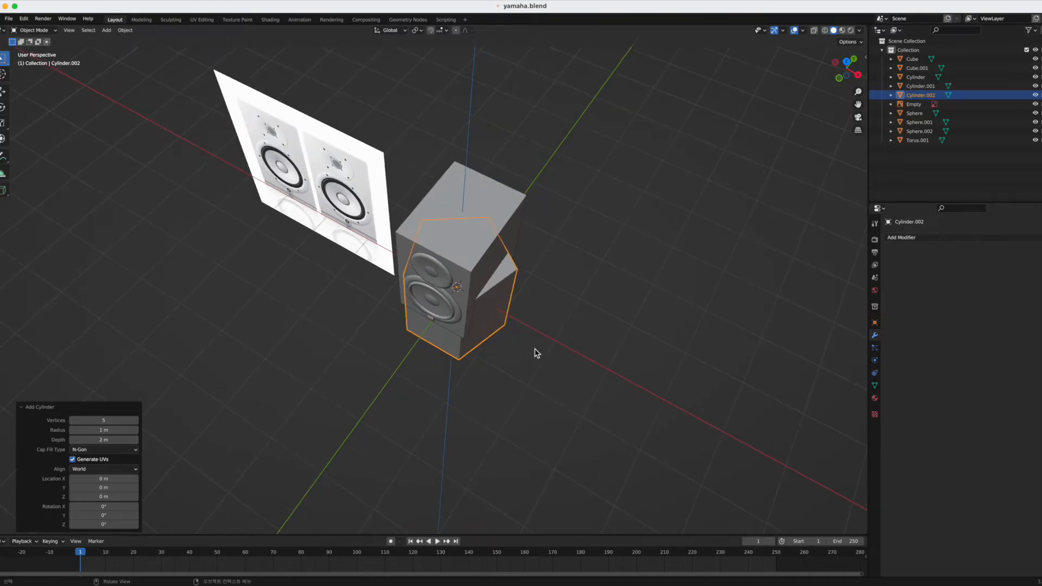
- Isolate the five-sided cylinder, scale its whole mesh down to about 0.07 in Edit Mode, and return to the full scene
{"action": "key", "text": "slash"}
{"action": "scroll", "coordinate": [585, 343], "scroll_direction": "down", "scroll_amount": 5}
{"action": "middle_click_drag", "start_coordinate": [537, 402], "coordinate": [614, 322]}
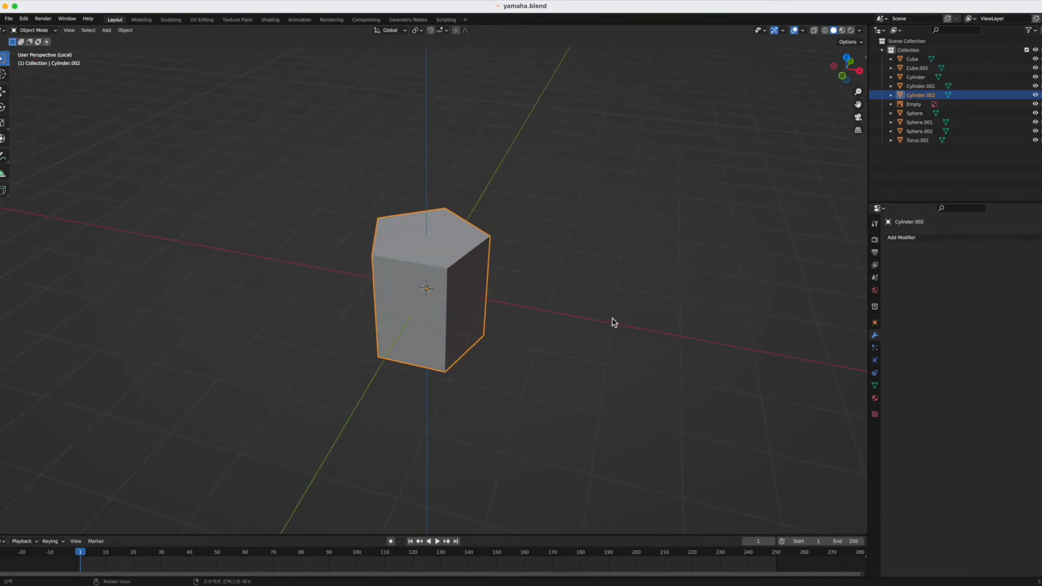
{"action": "key", "text": "Tab"}
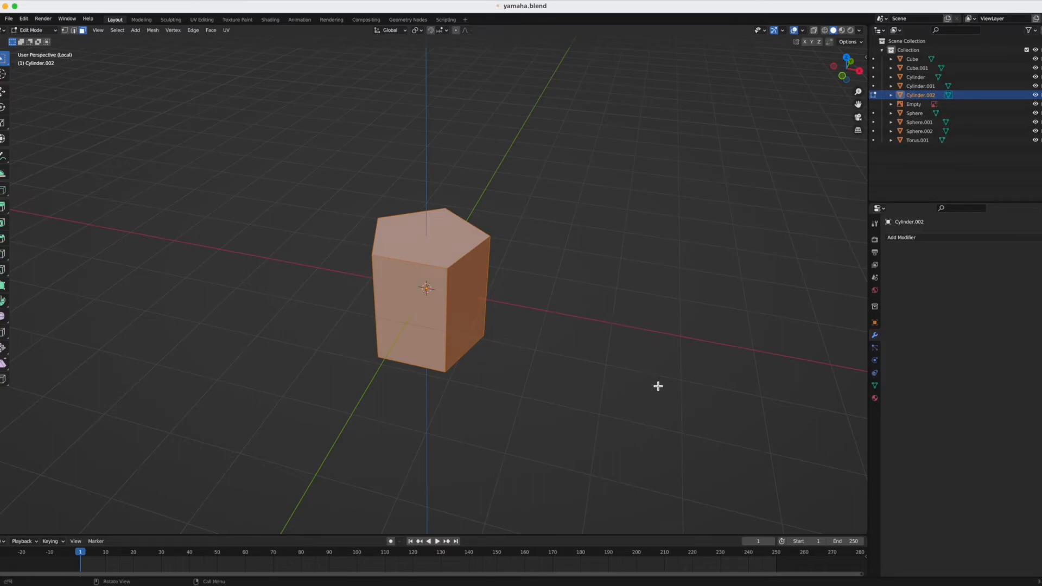
{"action": "key", "text": "s"}
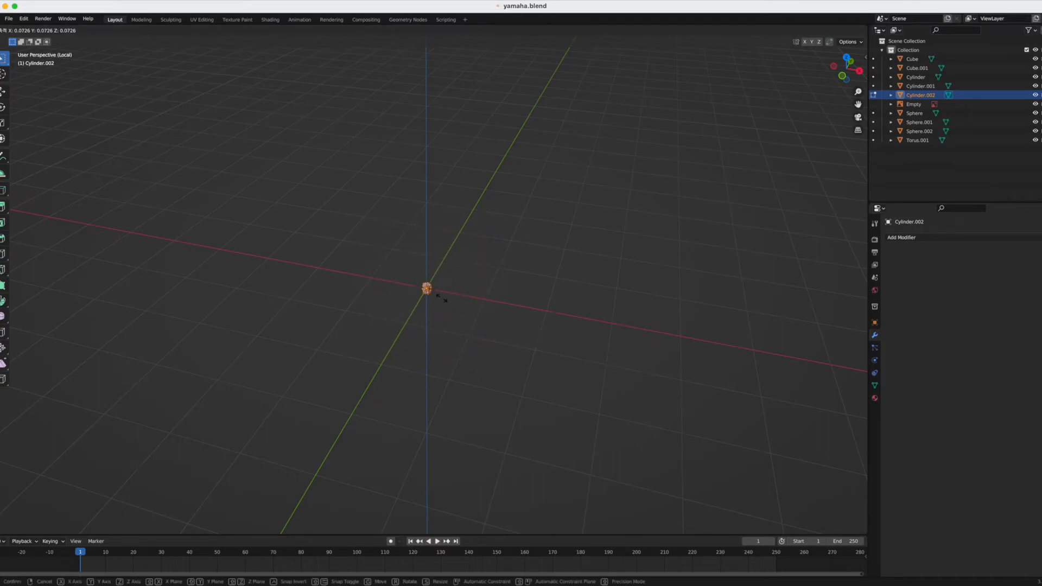
{"action": "left_click", "coordinate": [442, 298]}
{"action": "key", "text": "slash"}
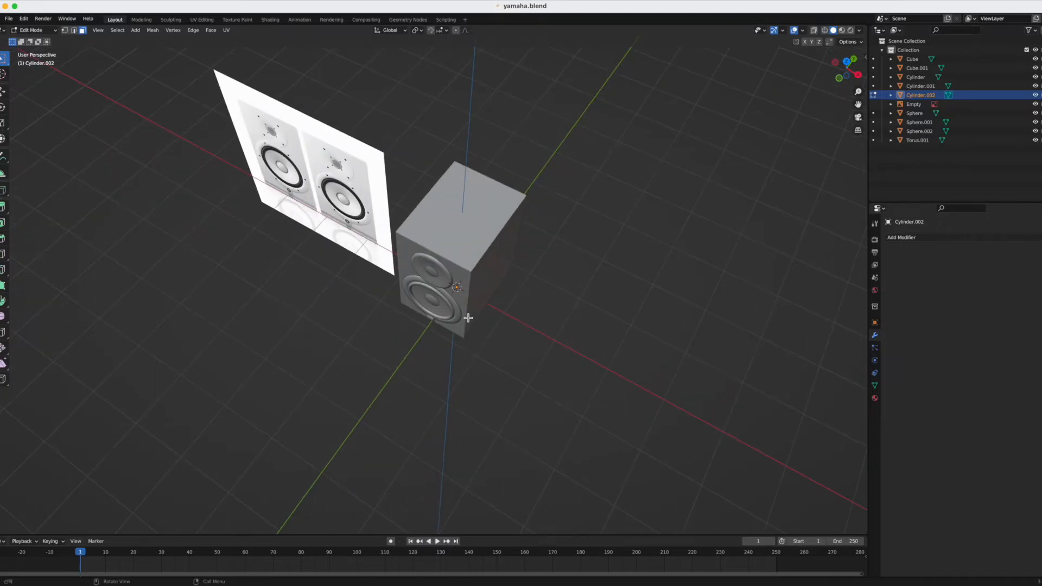
- Move the small cylinder mesh -1.1556 m along Y to bring it in front of the speaker
{"action": "middle_click_drag", "start_coordinate": [496, 352], "coordinate": [548, 375]}
{"action": "key", "text": "g"}
{"action": "key", "text": "y"}
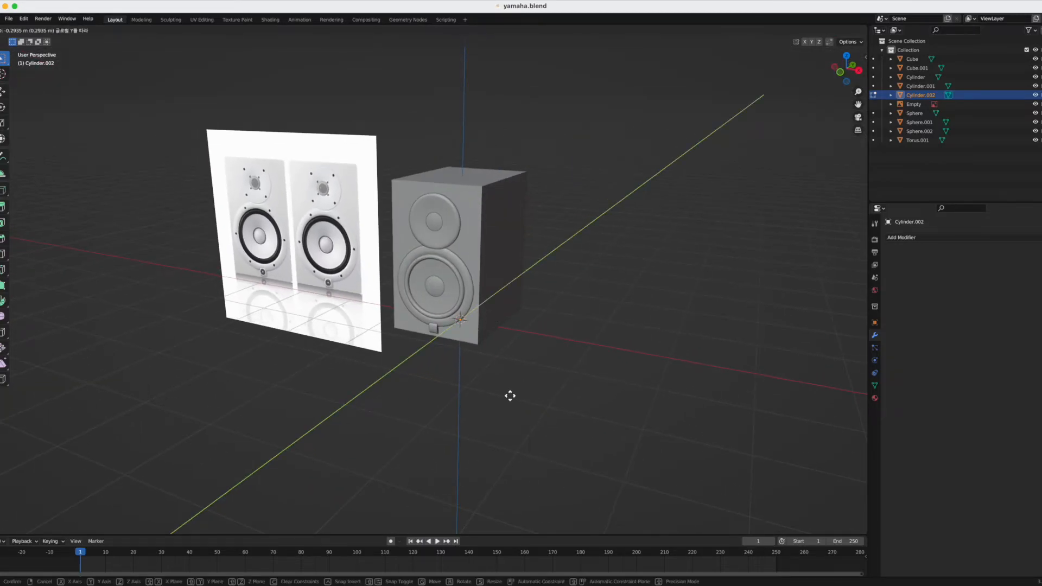
{"action": "left_click", "coordinate": [505, 393]}
{"action": "middle_click_drag", "start_coordinate": [499, 426], "coordinate": [533, 421]}
- Rotate the cylinder mesh 90° about X so its pentagonal end faces forward
{"action": "key", "text": "r"}
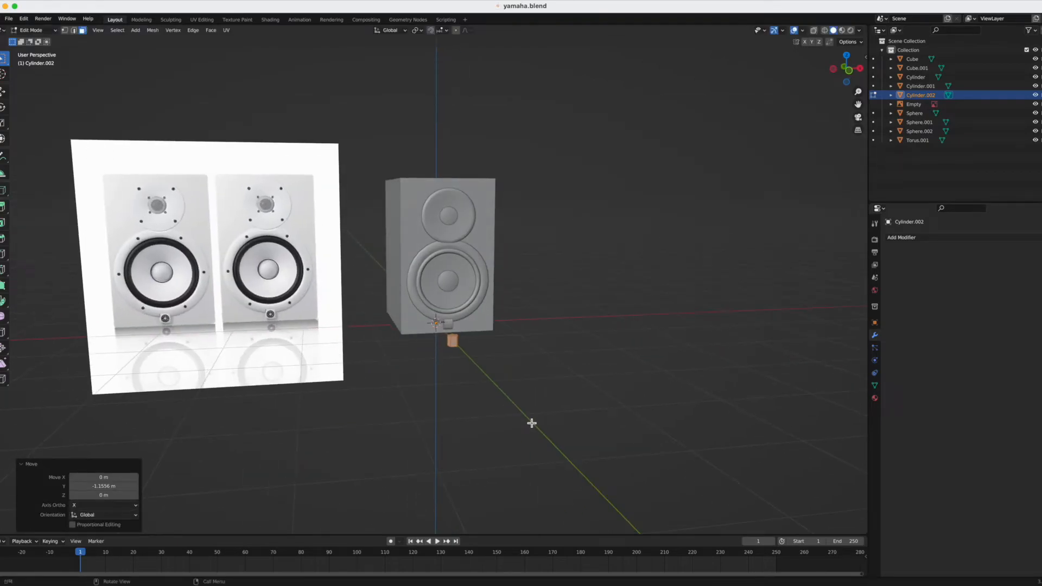
{"action": "type", "text": "x"}
{"action": "type", "text": "90"}
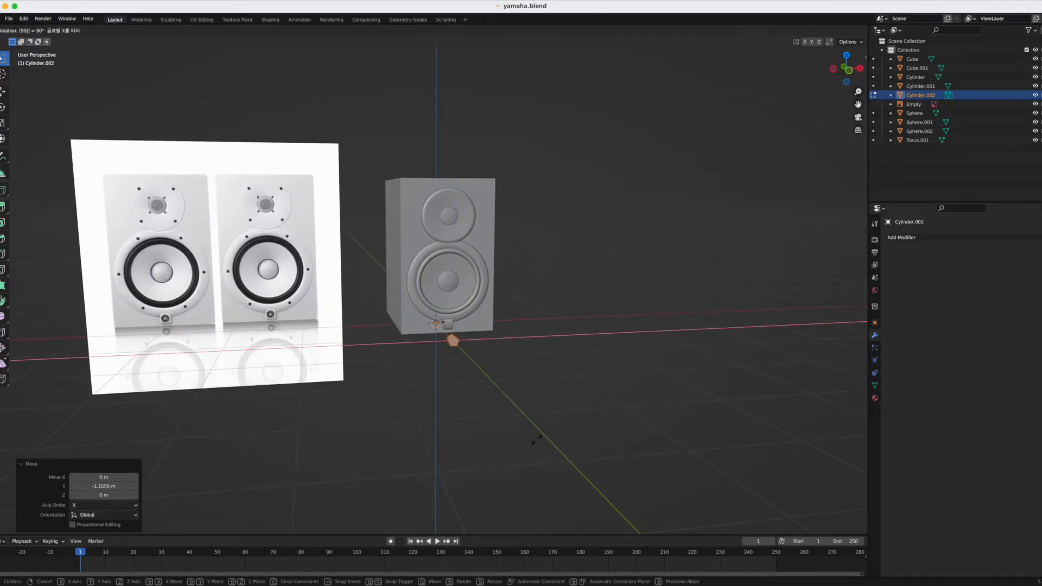
{"action": "key", "text": "Return"}
{"action": "middle_click_drag", "start_coordinate": [537, 437], "coordinate": [521, 408]}
- In the front view, scale the cylinder mesh to 0.606 and then by a further 0.902
{"action": "key", "text": "grave"}
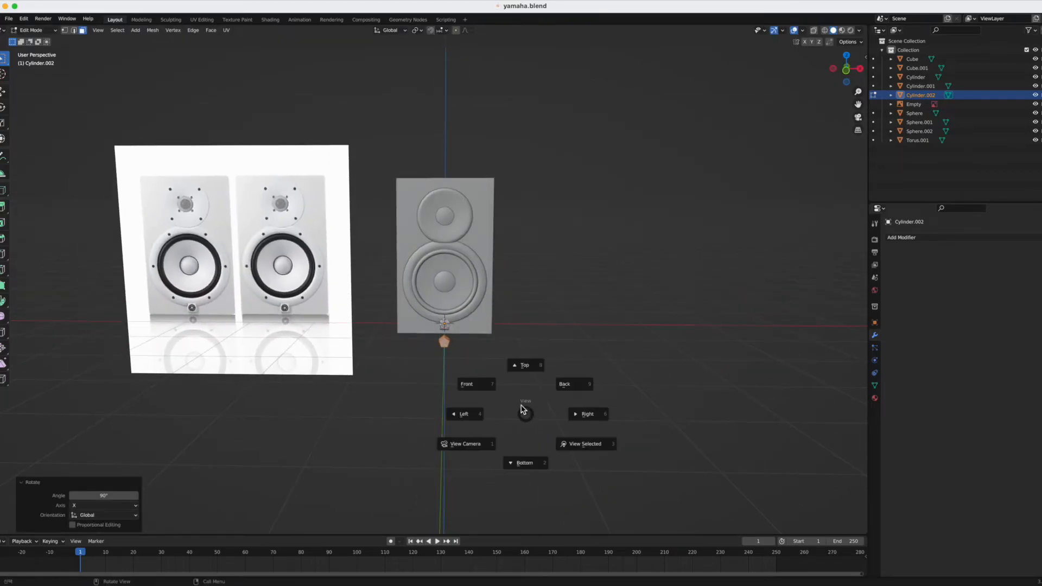
{"action": "left_click", "coordinate": [481, 376]}
{"action": "key", "text": "s"}
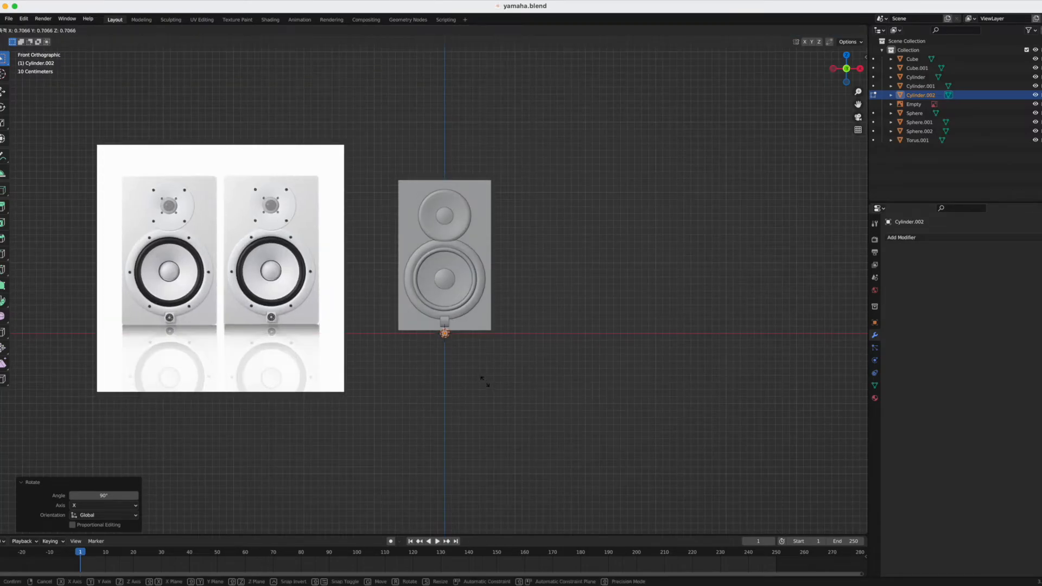
{"action": "scroll", "coordinate": [477, 379], "scroll_direction": "up", "scroll_amount": 3}
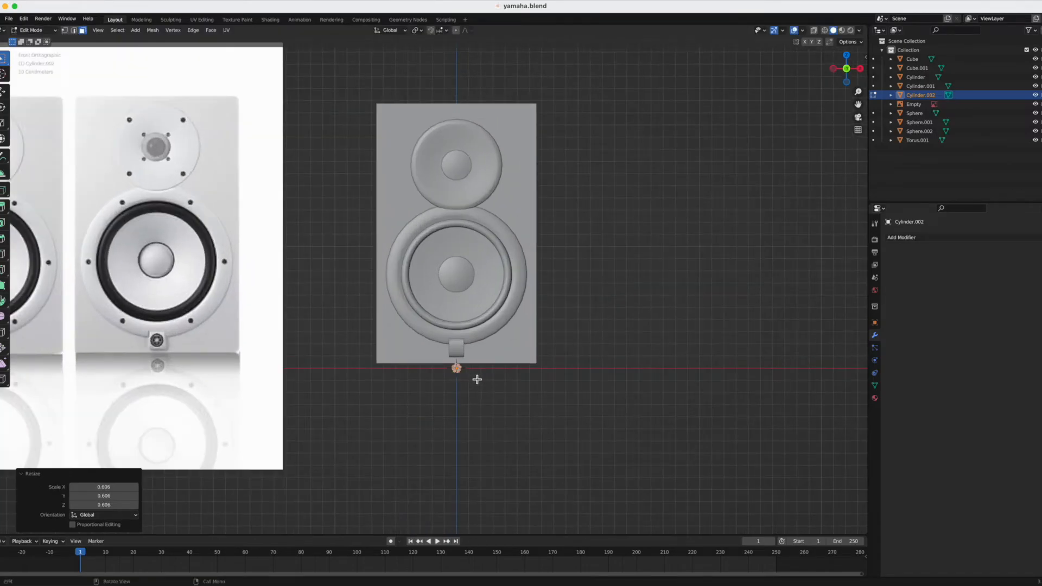
{"action": "key", "text": "g"}
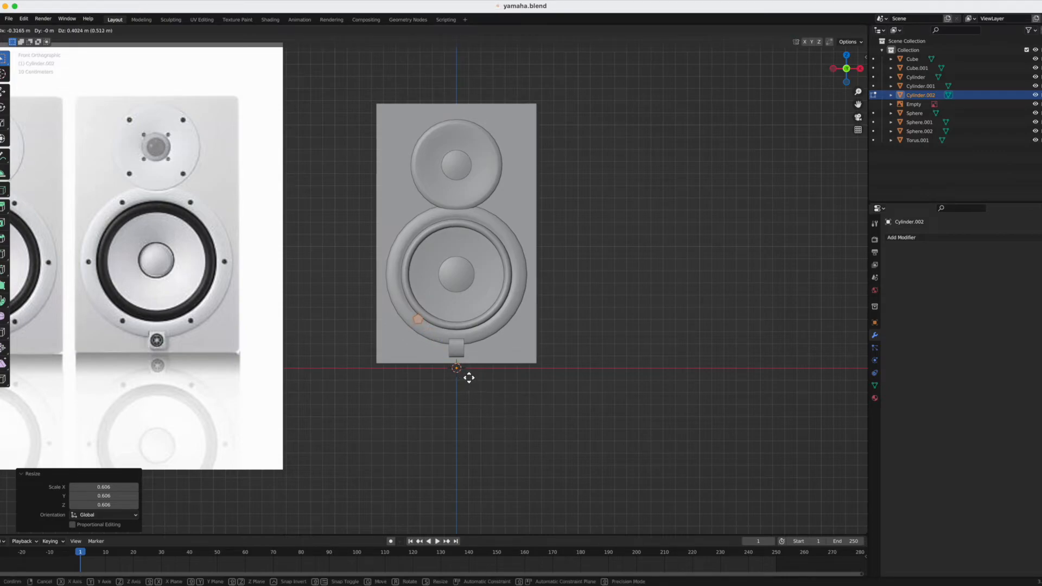
{"action": "key", "text": "Escape"}
{"action": "key", "text": "s"}
{"action": "left_click", "coordinate": [483, 411]}
{"action": "scroll", "coordinate": [503, 447], "scroll_direction": "up", "scroll_amount": 2}
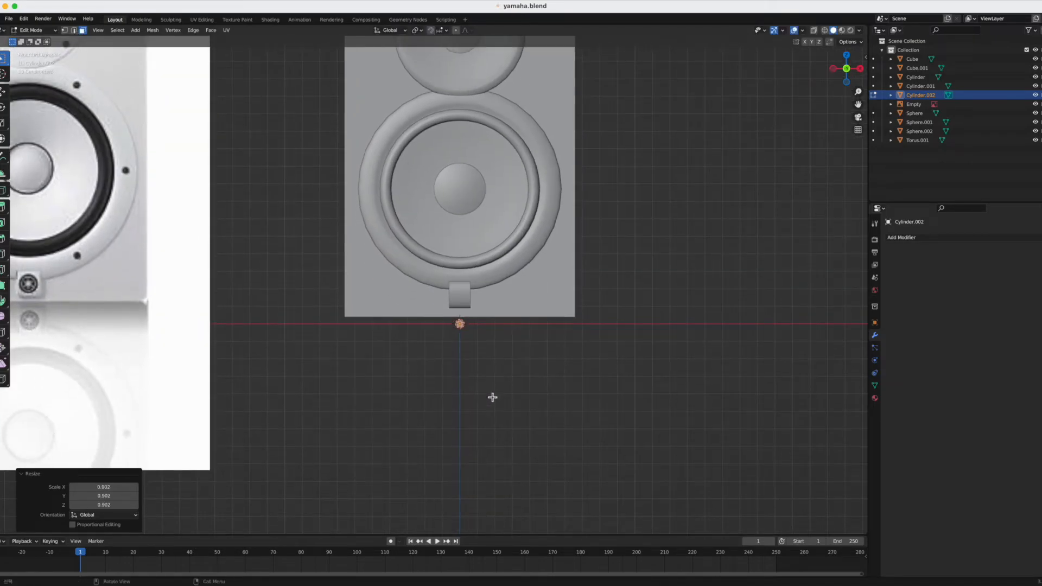
- Isolate the cylinder and inset its front pentagonal face by 0.01039 m
{"action": "key", "text": "KP_Divide"}
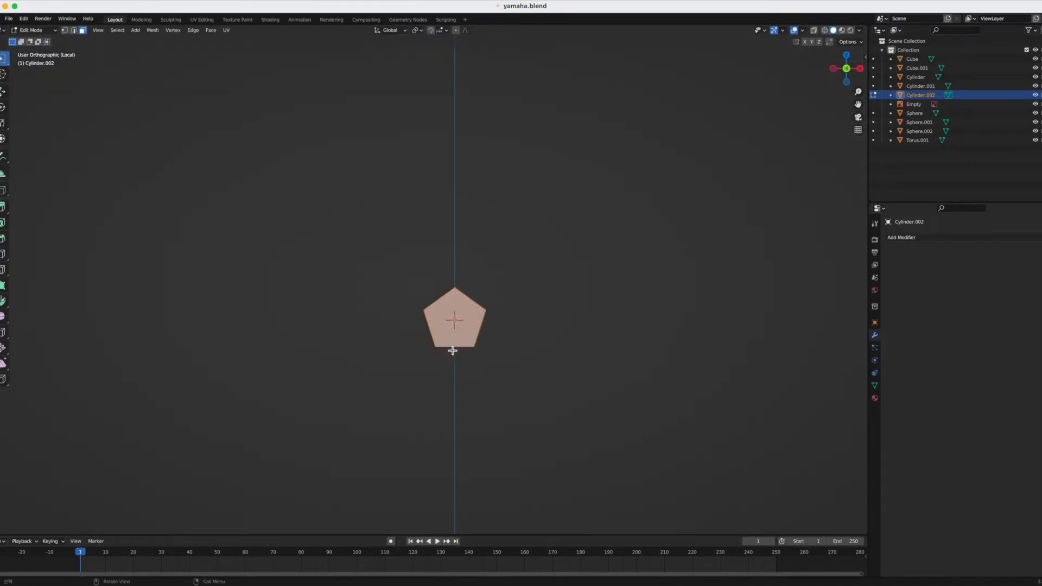
{"action": "middle_click_drag", "start_coordinate": [483, 365], "coordinate": [508, 346]}
{"action": "scroll", "coordinate": [507, 345], "scroll_direction": "down", "scroll_amount": 3}
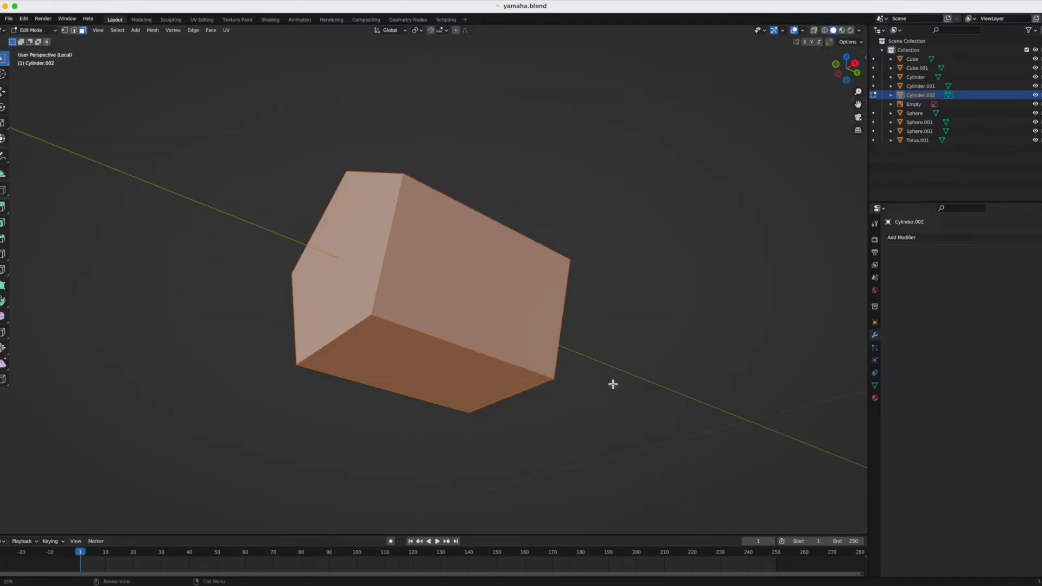
{"action": "left_click", "coordinate": [347, 252]}
{"action": "middle_click_drag", "start_coordinate": [346, 277], "coordinate": [483, 309]}
{"action": "key", "text": "i"}
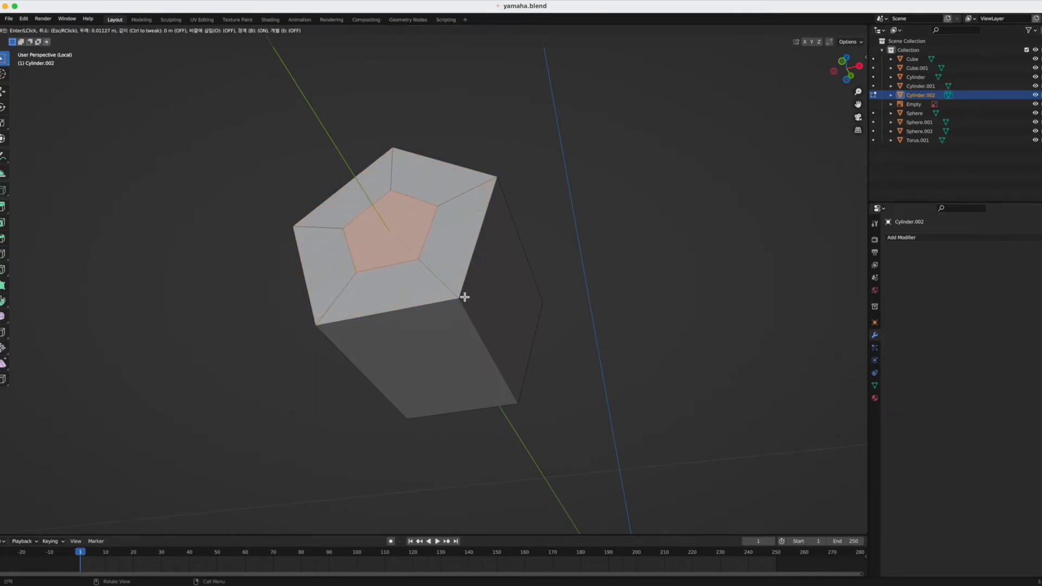
{"action": "left_click", "coordinate": [467, 297]}
{"action": "middle_click_drag", "start_coordinate": [416, 340], "coordinate": [470, 356]}
{"action": "key", "text": "g"}
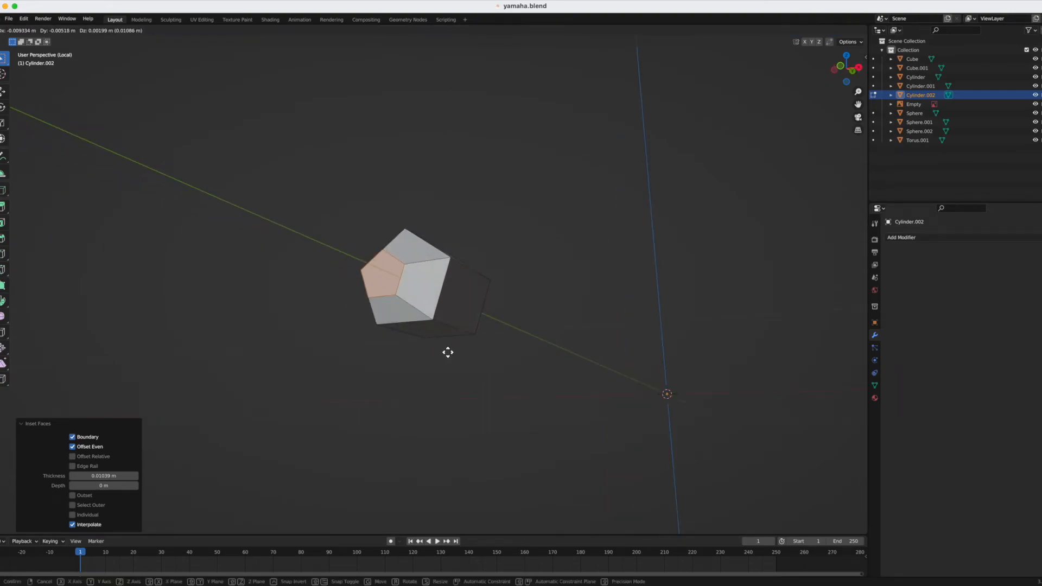
{"action": "key", "text": "y"}
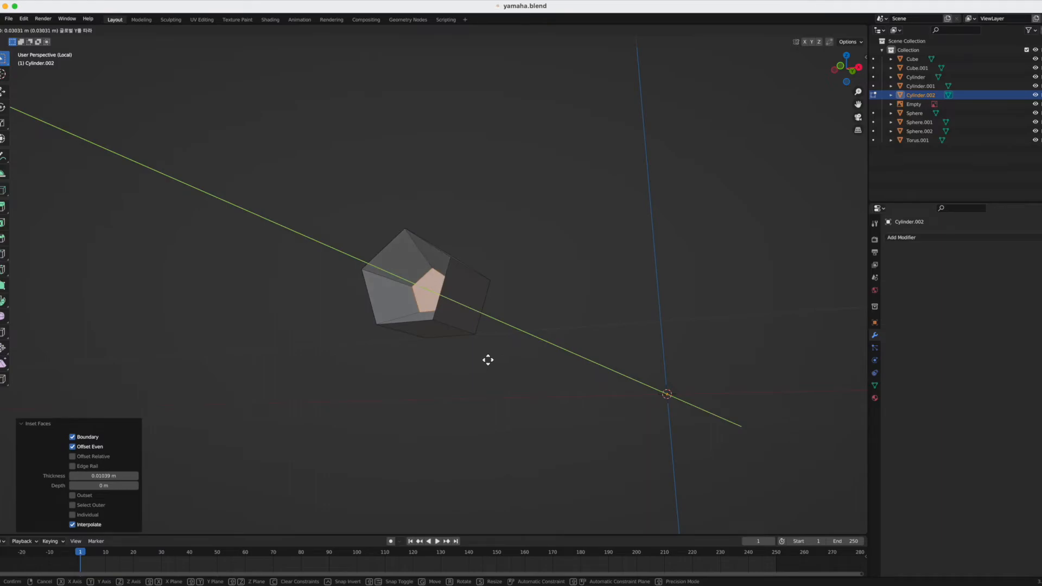
{"action": "right_click", "coordinate": [460, 366]}
{"action": "middle_click_drag", "start_coordinate": [461, 368], "coordinate": [493, 321]}
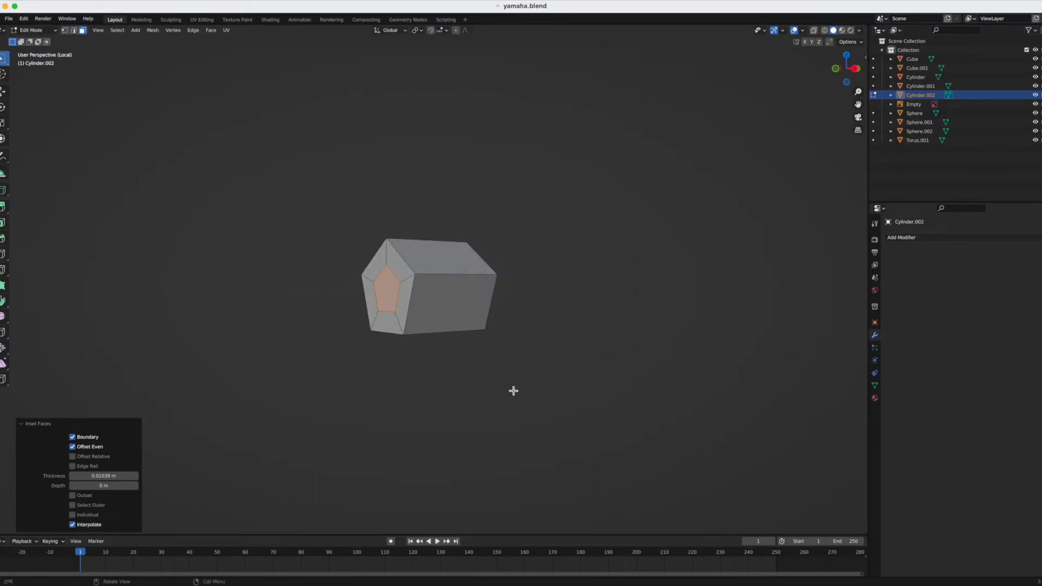
{"action": "key", "text": "g"}
{"action": "key", "text": "y"}
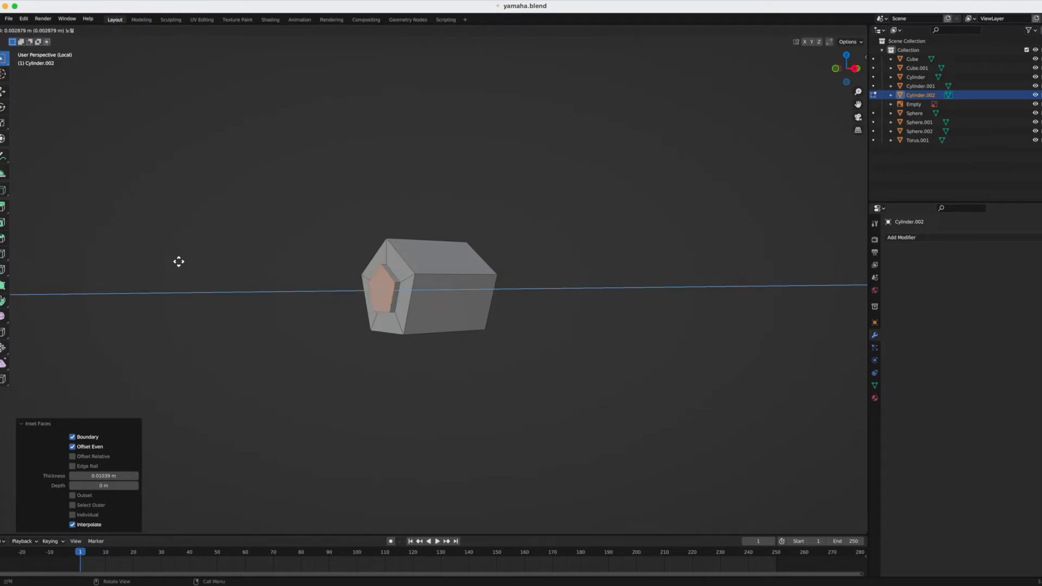
{"action": "right_click", "coordinate": [182, 276]}
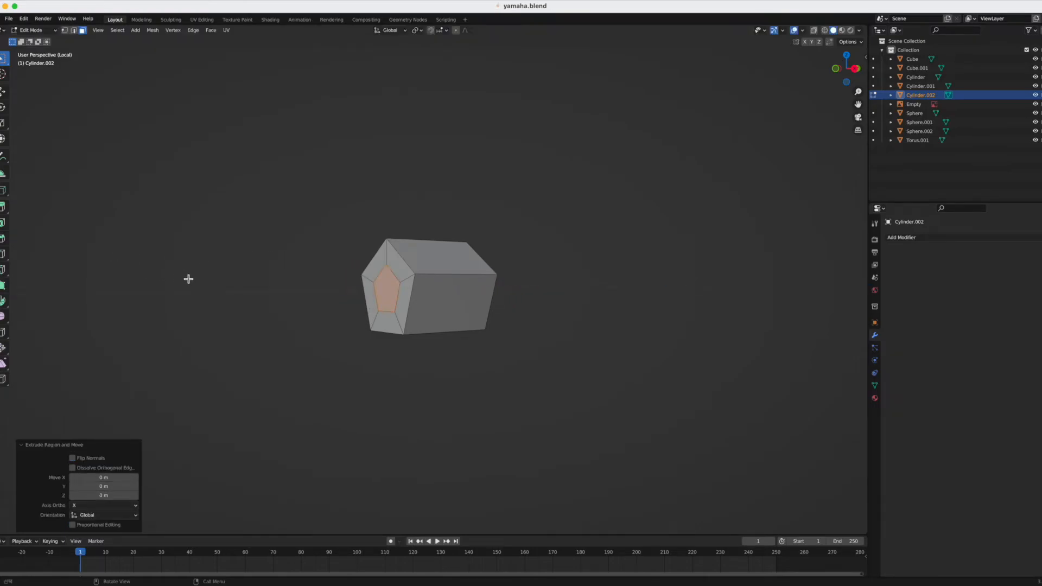
{"action": "key", "text": "ctrl+z"}
{"action": "middle_click_drag", "start_coordinate": [308, 320], "coordinate": [477, 337]}
{"action": "key", "text": "e"}
{"action": "right_click", "coordinate": [493, 340]}
{"action": "key", "text": "ctrl+z"}
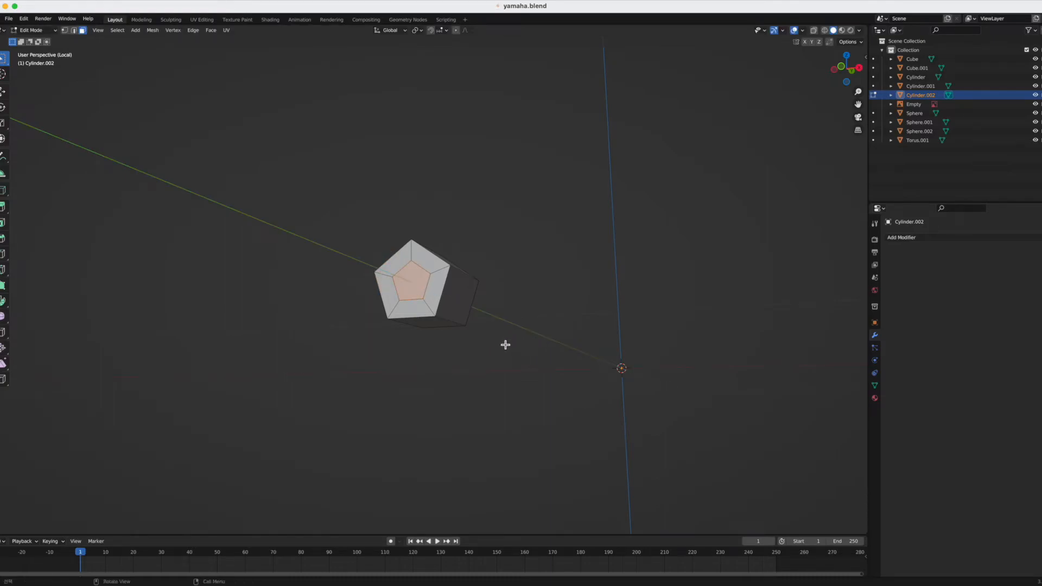
{"action": "key", "text": "g"}
{"action": "right_click", "coordinate": [476, 339]}
- Extrude the inset pentagonal face about 0.04 m inward to hollow out the cylinder
{"action": "key", "text": "e"}
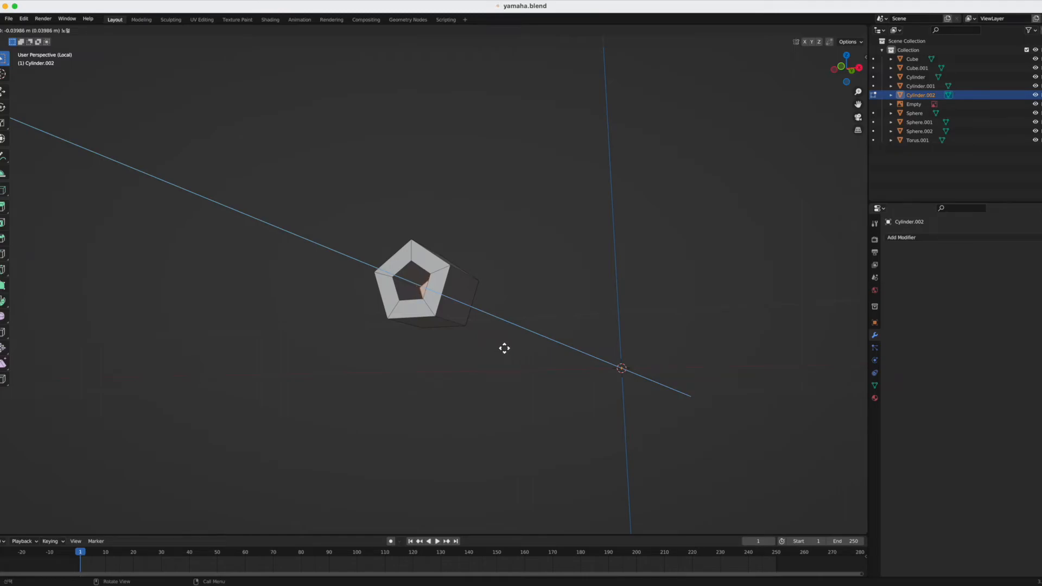
{"action": "left_click", "coordinate": [504, 348]}
{"action": "middle_click_drag", "start_coordinate": [505, 348], "coordinate": [39, 253]}
- Try to bevel all edges of the hollow pentagonal mesh with the Bevel tool
{"action": "key", "text": "a"}
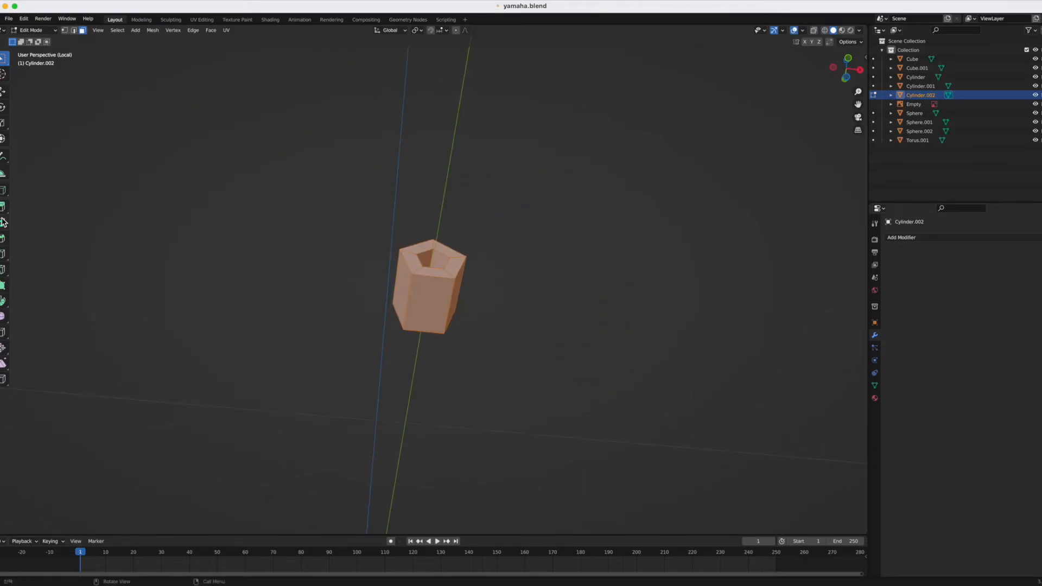
{"action": "middle_click_drag", "start_coordinate": [392, 326], "coordinate": [441, 285]}
{"action": "scroll", "coordinate": [442, 282], "scroll_direction": "up", "scroll_amount": 4}
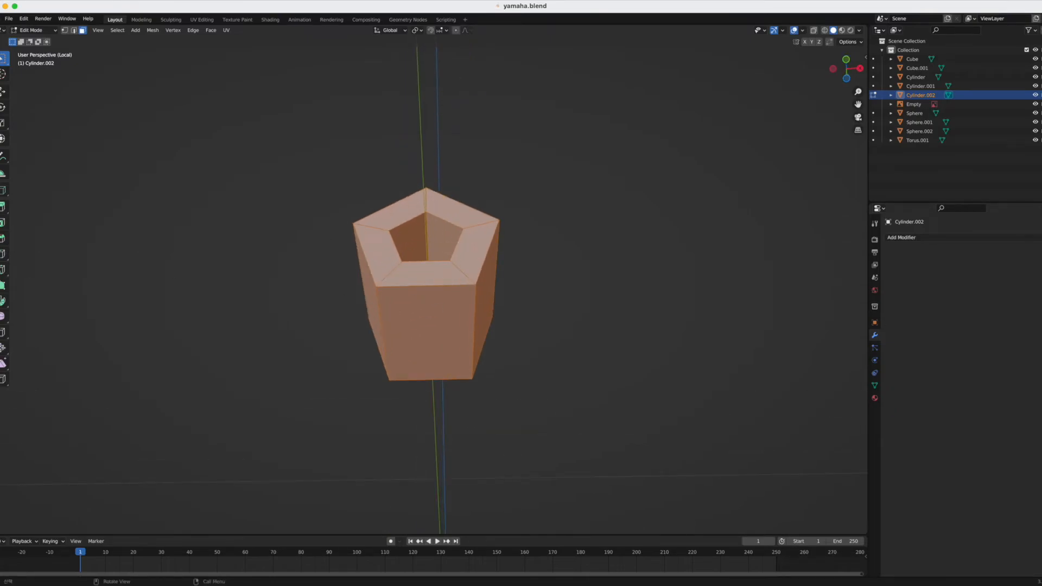
{"action": "left_click", "coordinate": [2, 239]}
{"action": "left_click_drag", "start_coordinate": [426, 256], "coordinate": [427, 251]}
{"action": "key", "text": "a"}
- Add a Bevel modifier to the hollow five-sided cylinder and set its amount to 0.002 m
{"action": "key", "text": "Tab"}
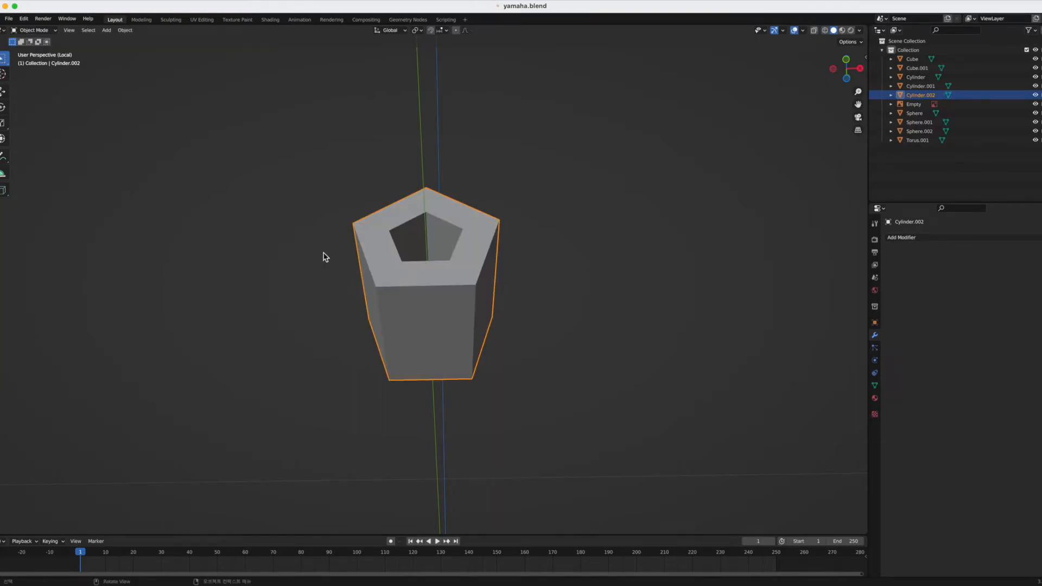
{"action": "left_click", "coordinate": [953, 239]}
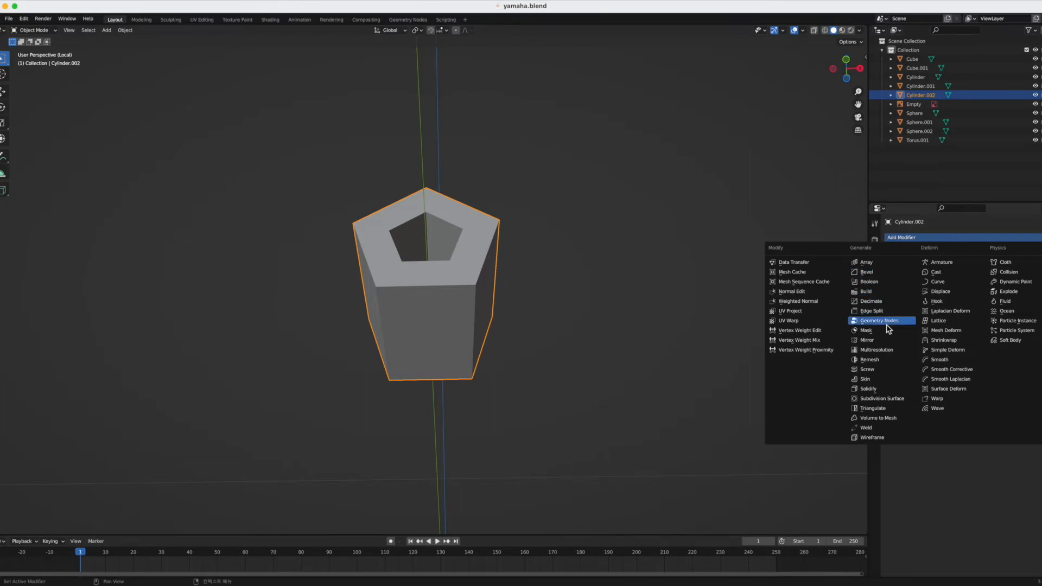
{"action": "left_click", "coordinate": [873, 273]}
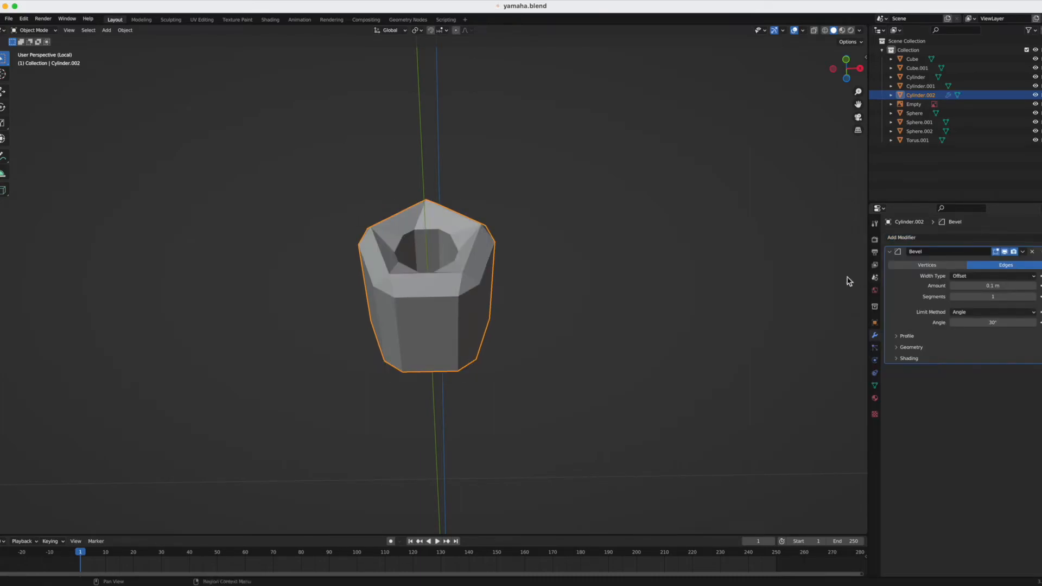
{"action": "middle_click_drag", "start_coordinate": [523, 312], "coordinate": [469, 288]}
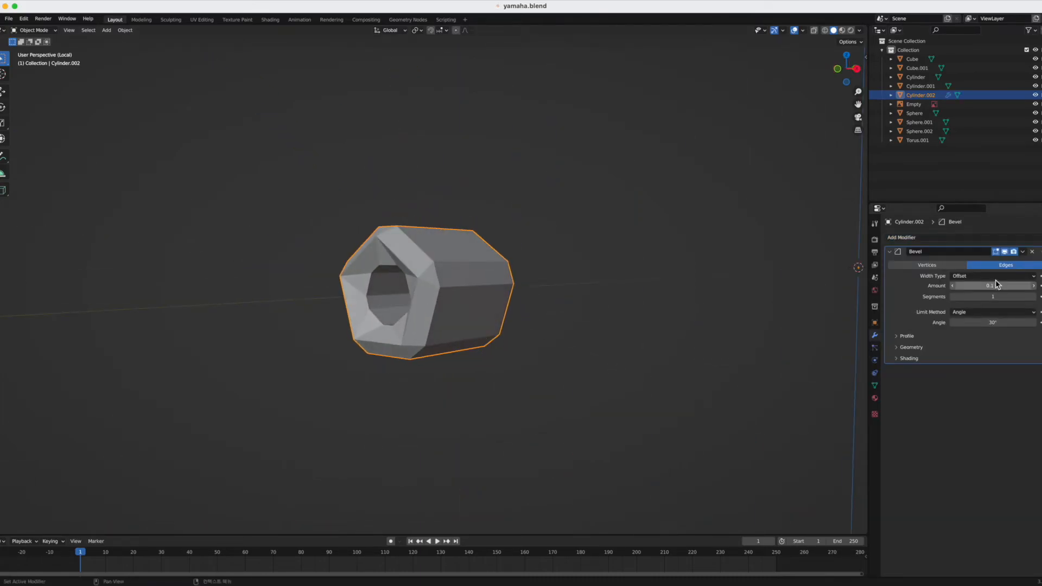
{"action": "mouse_move", "coordinate": [1000, 288]}
{"action": "left_mouse_down"}
{"action": "mouse_move", "coordinate": [977, 287]}
{"action": "mouse_move", "coordinate": [1001, 285]}
{"action": "left_mouse_up"}
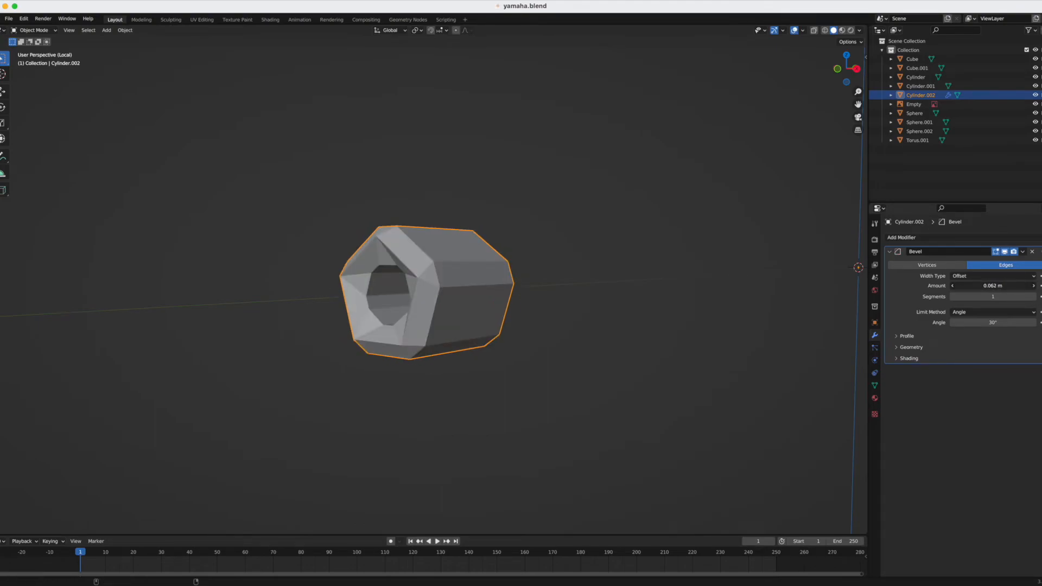
{"action": "left_click_drag", "start_coordinate": [994, 286], "coordinate": [987, 285]}
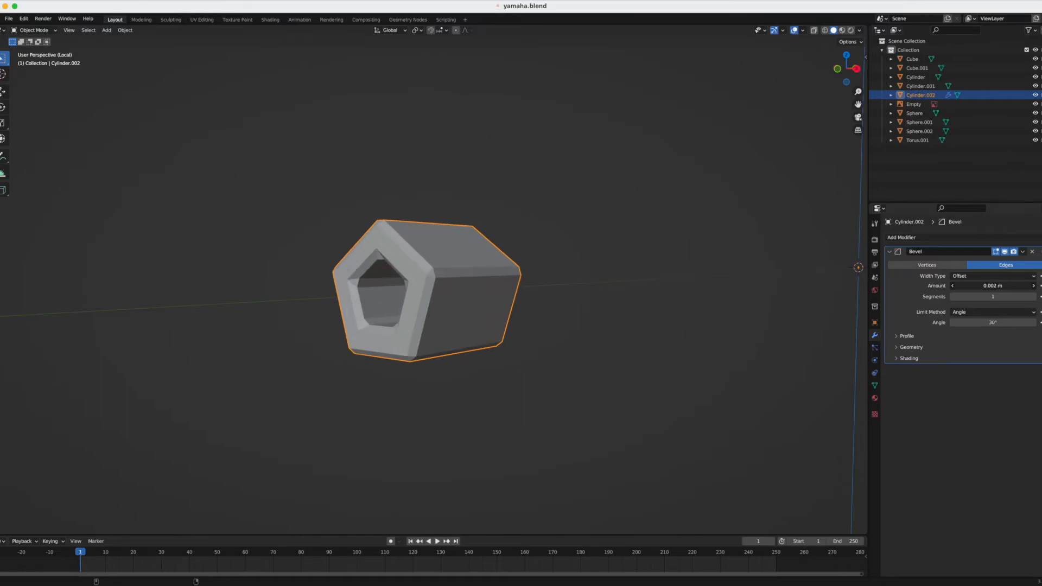
{"action": "middle_click_drag", "start_coordinate": [623, 316], "coordinate": [663, 270]}
{"action": "scroll", "coordinate": [615, 293], "scroll_direction": "down", "scroll_amount": 2}
{"action": "middle_click_drag", "start_coordinate": [597, 293], "coordinate": [446, 317]}
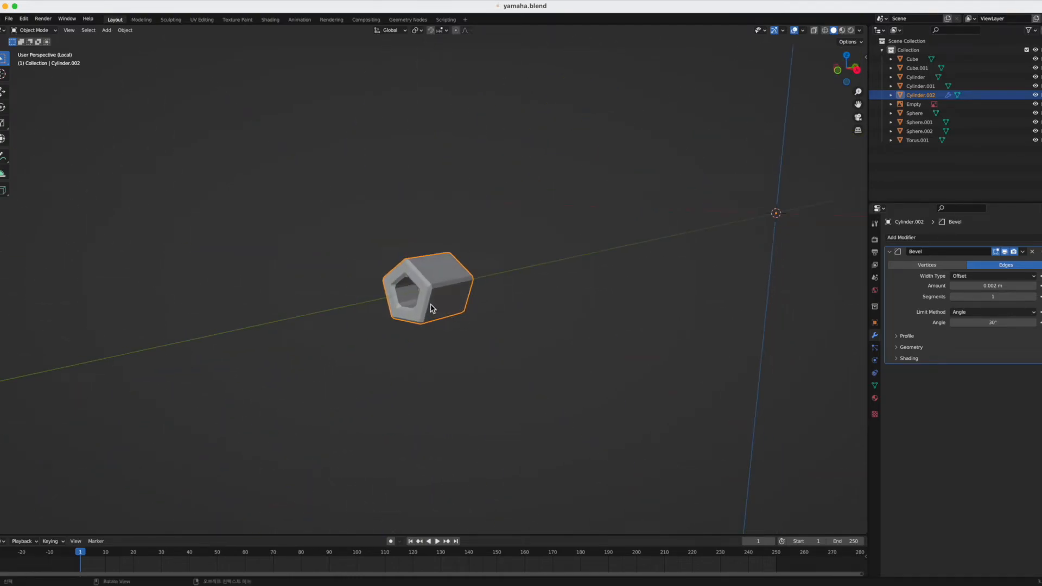
{"action": "scroll", "coordinate": [434, 309], "scroll_direction": "up", "scroll_amount": 3}
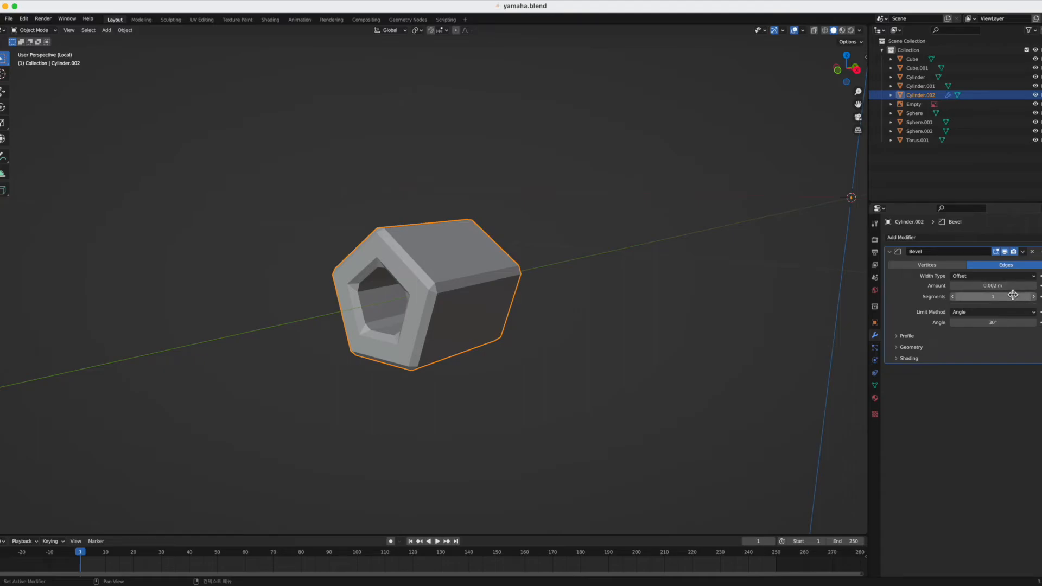
- Raise the Bevel modifier's segments to 3 and check the rounded edges on the pentagonal screw
{"action": "left_click", "coordinate": [1033, 297]}
{"action": "left_click", "coordinate": [1035, 300]}
{"action": "middle_click_drag", "start_coordinate": [834, 339], "coordinate": [625, 279]}
{"action": "key", "text": "Tab"}
{"action": "middle_click_drag", "start_coordinate": [649, 356], "coordinate": [604, 377]}
{"action": "key", "text": "Tab"}
{"action": "scroll", "coordinate": [604, 377], "scroll_direction": "down", "scroll_amount": 2}
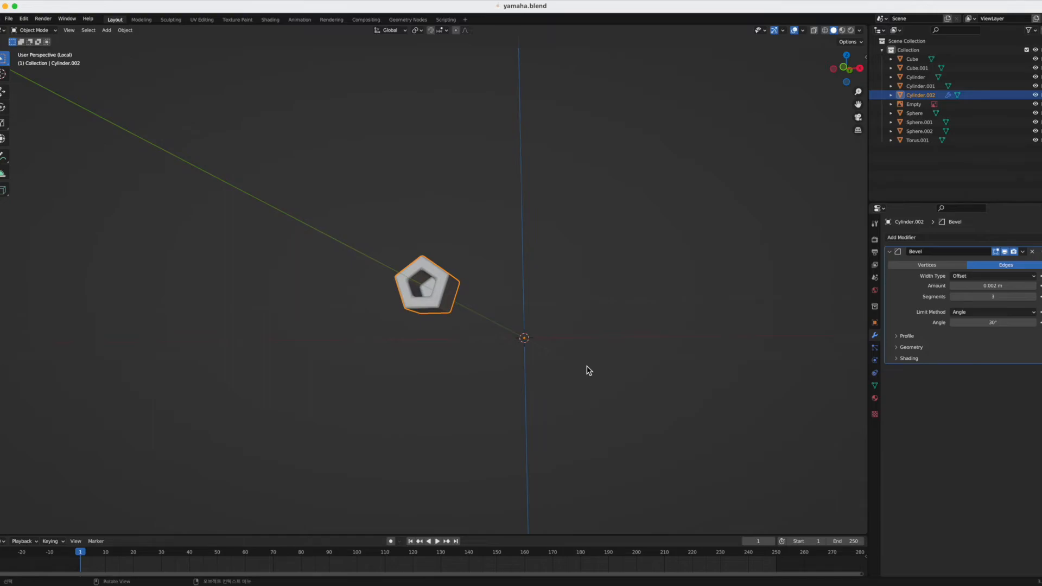
- Leave the isolated view and bring the screw back into the front view with the whole speaker
{"action": "key", "text": "KP_Divide"}
{"action": "scroll", "coordinate": [447, 346], "scroll_direction": "up", "scroll_amount": 3}
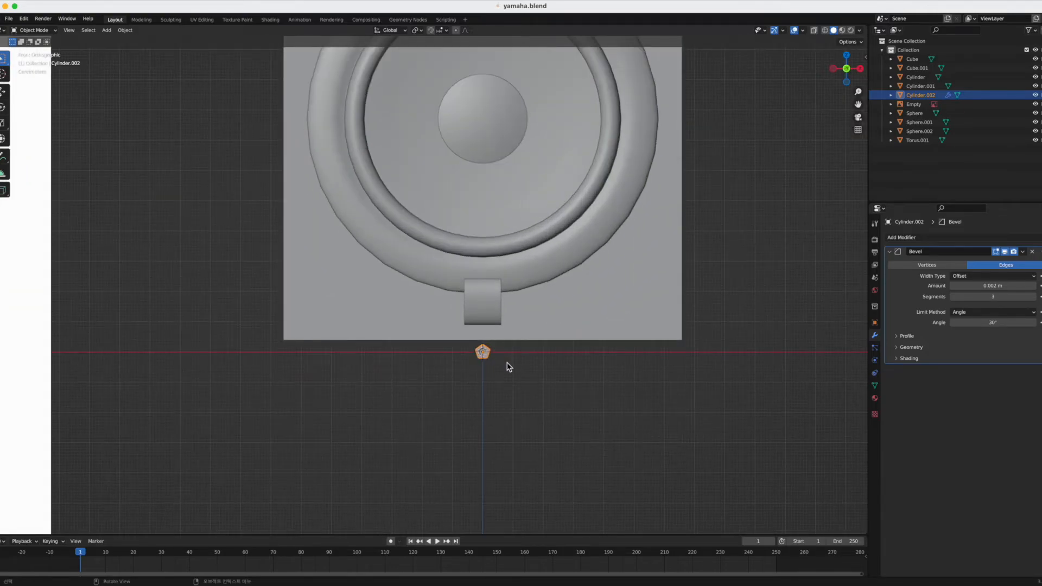
{"action": "left_click", "coordinate": [487, 369]}
{"action": "left_click", "coordinate": [490, 359]}
{"action": "scroll", "coordinate": [489, 365], "scroll_direction": "down", "scroll_amount": 3}
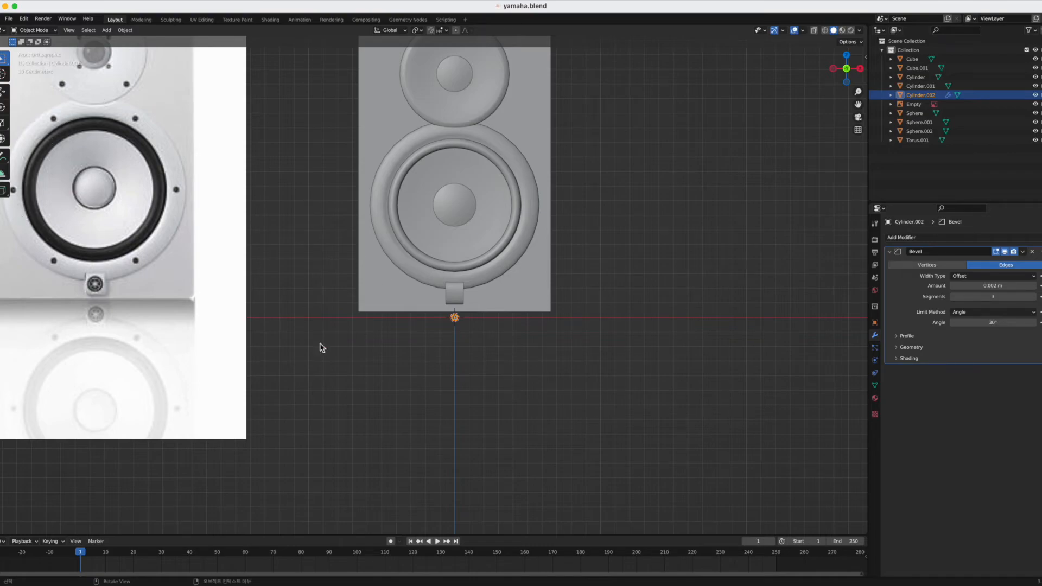
{"action": "key", "text": "g"}
{"action": "key", "text": "Escape"}
- Add an Array modifier to the screw with a fixed count of 6
{"action": "left_click", "coordinate": [917, 239]}
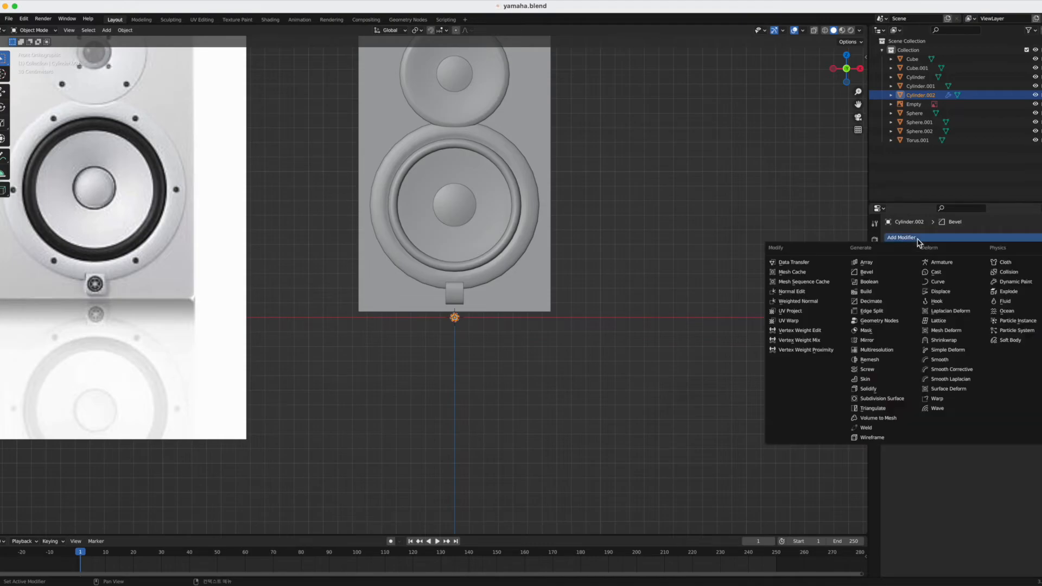
{"action": "left_click", "coordinate": [867, 262]}
{"action": "scroll", "coordinate": [486, 335], "scroll_direction": "up", "scroll_amount": 8}
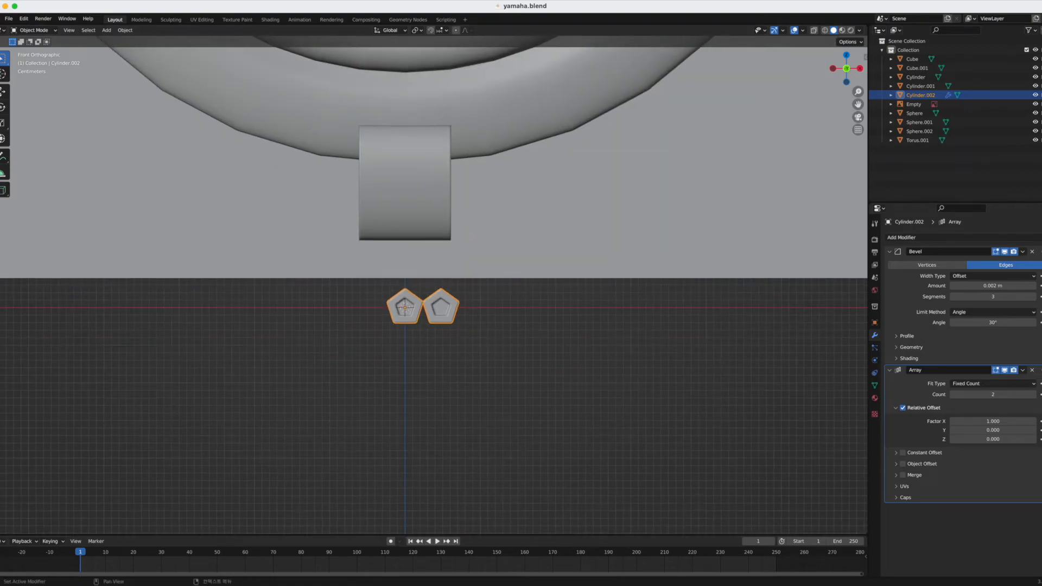
{"action": "mouse_move", "coordinate": [985, 392]}
{"action": "left_mouse_down"}
{"action": "mouse_move", "coordinate": [1032, 392]}
{"action": "mouse_move", "coordinate": [981, 392]}
{"action": "left_mouse_up"}
{"action": "left_click", "coordinate": [1008, 397]}
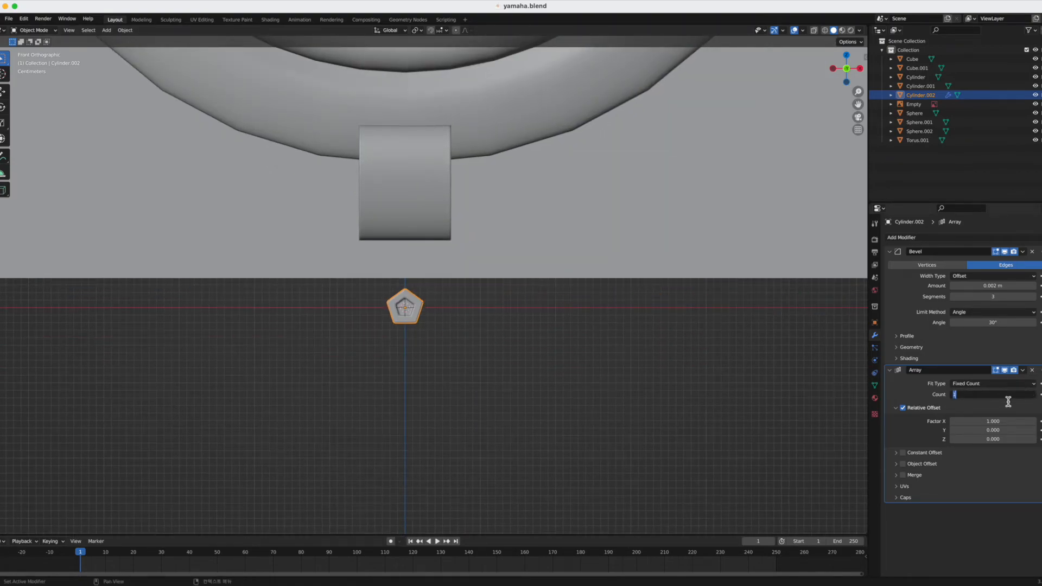
{"action": "type", "text": "6"}
{"action": "key", "text": "Return"}
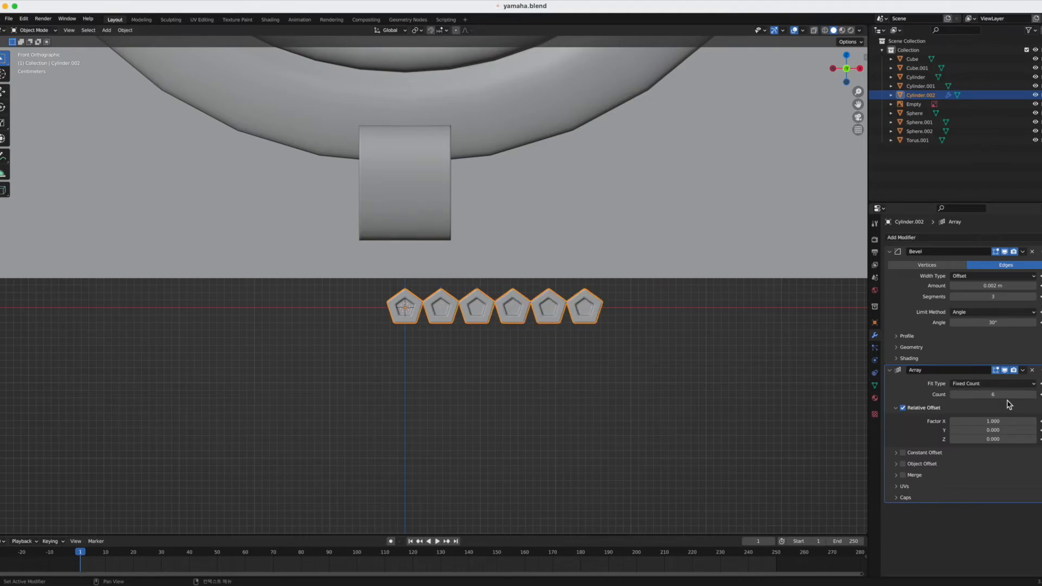
- Set the array's relative offset X factor to 0 and enable Object Offset
{"action": "left_click", "coordinate": [984, 422]}
{"action": "type", "text": "0"}
{"action": "key", "text": "Return"}
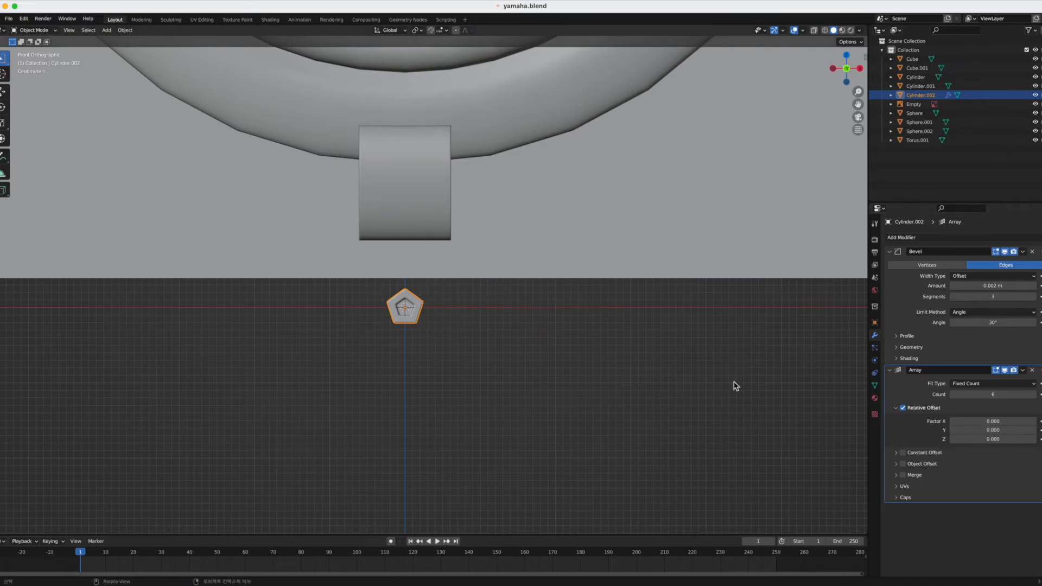
{"action": "mouse_move", "coordinate": [993, 422]}
{"action": "left_mouse_down"}
{"action": "mouse_move", "coordinate": [1036, 423]}
{"action": "mouse_move", "coordinate": [1014, 422]}
{"action": "left_mouse_up"}
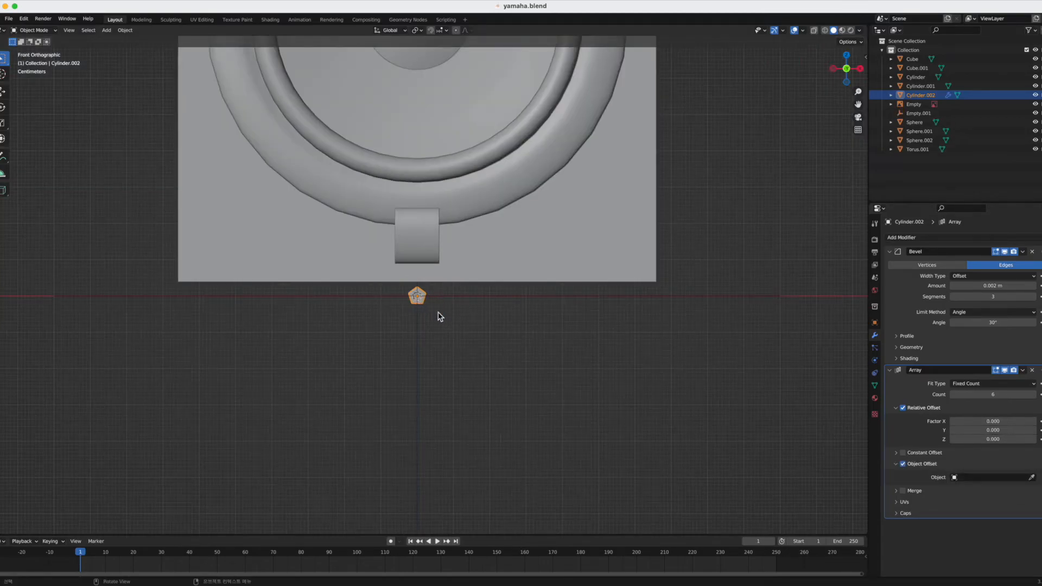
- Move the screw about 0.364 m along the X axis, away from the world origin
{"action": "key", "text": "g"}
{"action": "key", "text": "x"}
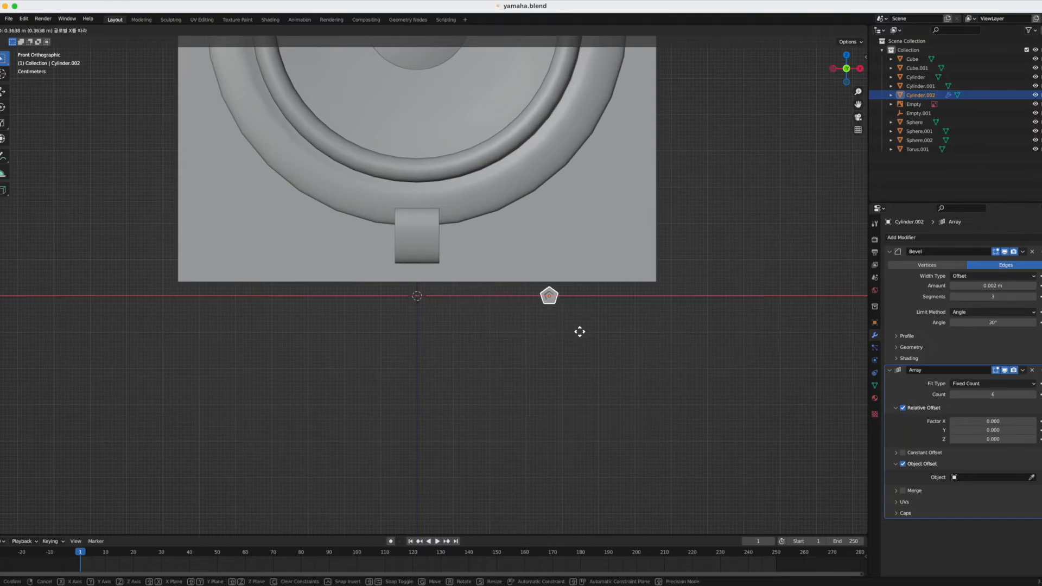
{"action": "left_click", "coordinate": [581, 333]}
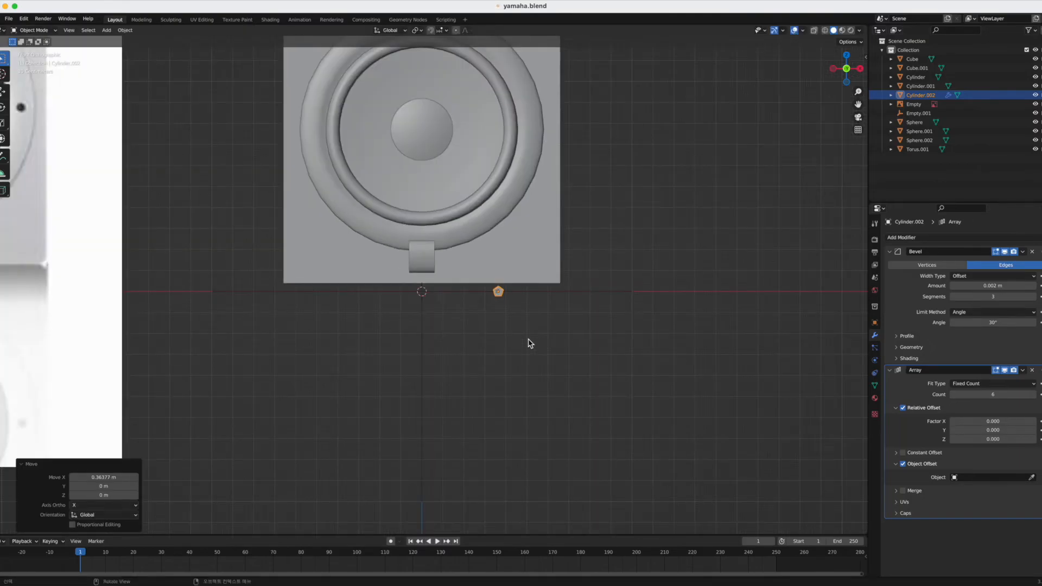
{"action": "scroll", "coordinate": [530, 343], "scroll_direction": "down", "scroll_amount": 2}
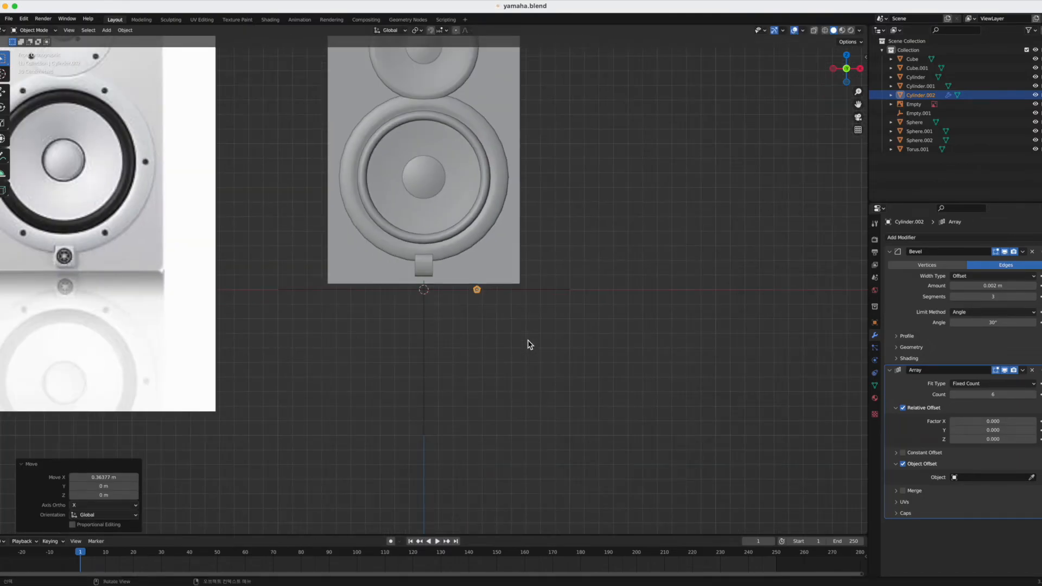
{"action": "key", "text": "g"}
{"action": "key", "text": "z"}
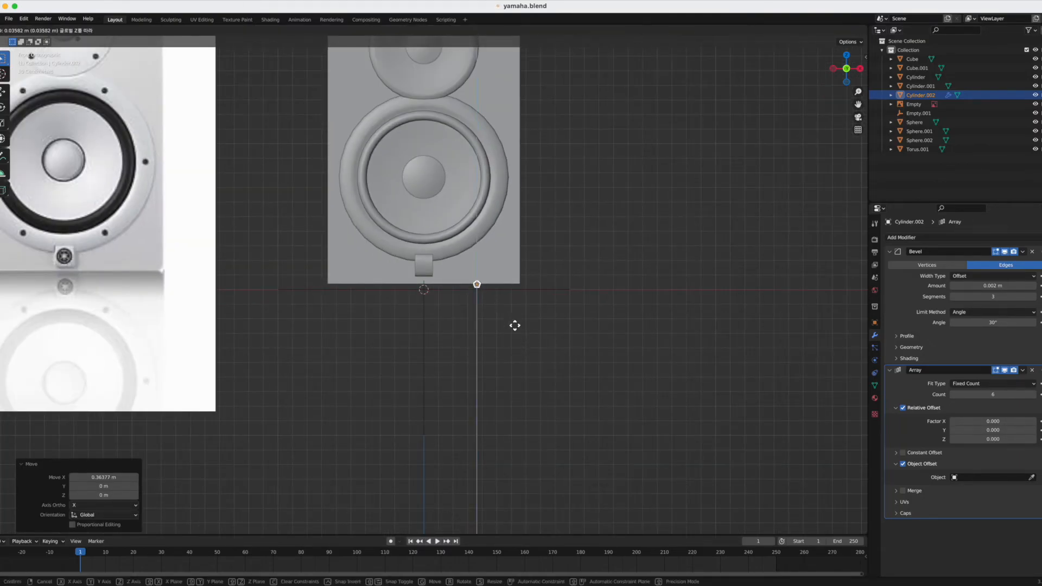
{"action": "right_click", "coordinate": [510, 284]}
{"action": "scroll", "coordinate": [418, 330], "scroll_direction": "up", "scroll_amount": 3}
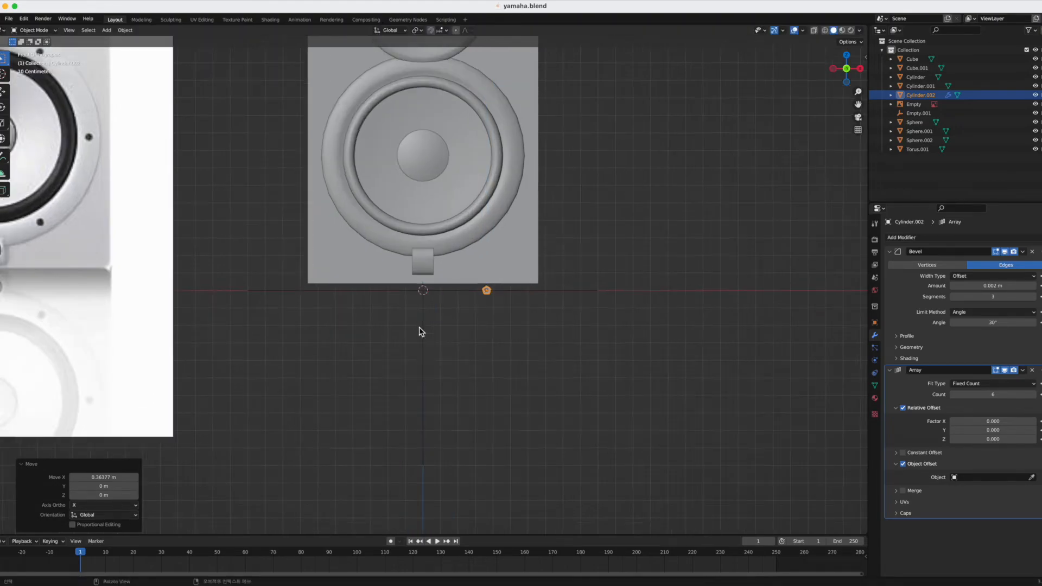
- Add another Plain Axes empty at the world origin
{"action": "key", "text": "shift+a"}
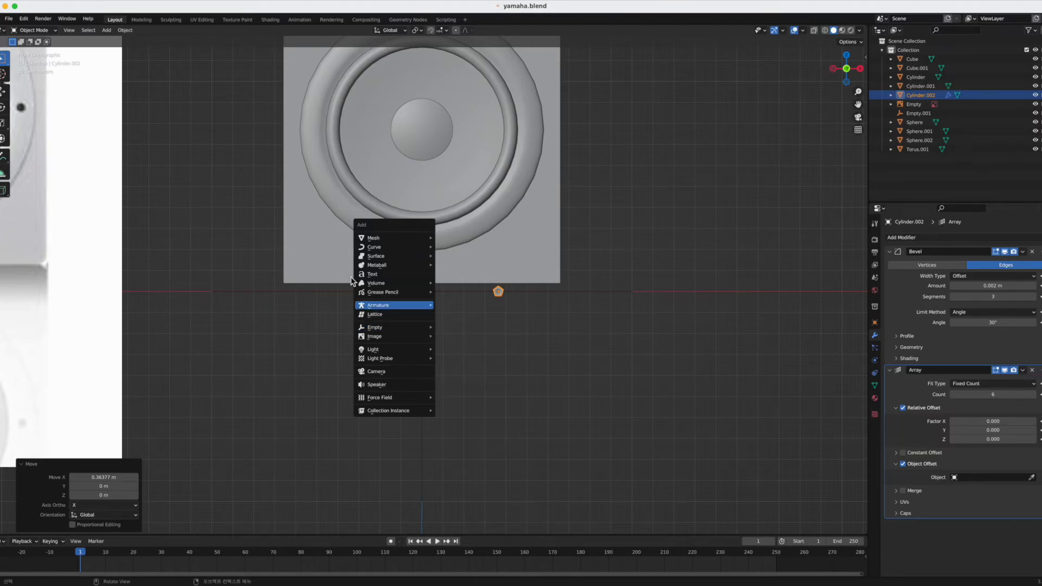
{"action": "mouse_move", "coordinate": [404, 328]}
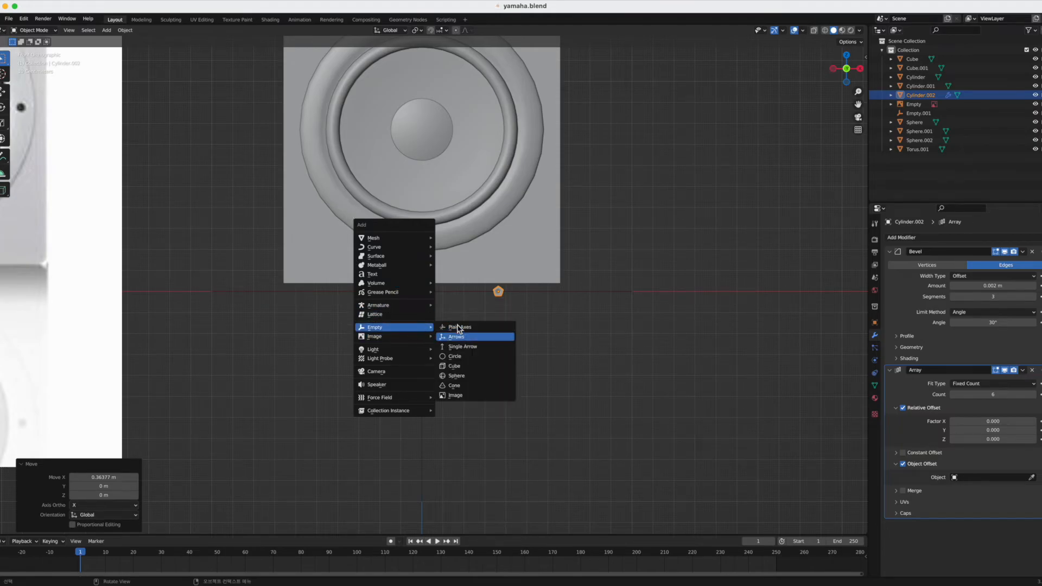
{"action": "left_click", "coordinate": [455, 327]}
{"action": "scroll", "coordinate": [426, 353], "scroll_direction": "down", "scroll_amount": 3}
{"action": "scroll", "coordinate": [428, 309], "scroll_direction": "up", "scroll_amount": 4}
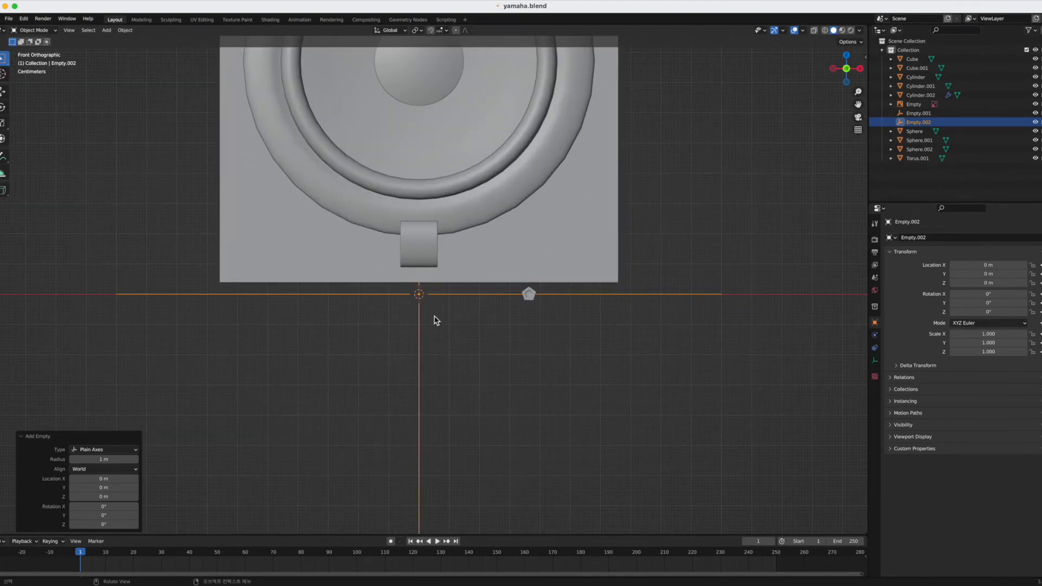
- Select the screw and assign Empty.001 at the origin as its array's offset object
{"action": "left_click", "coordinate": [532, 295]}
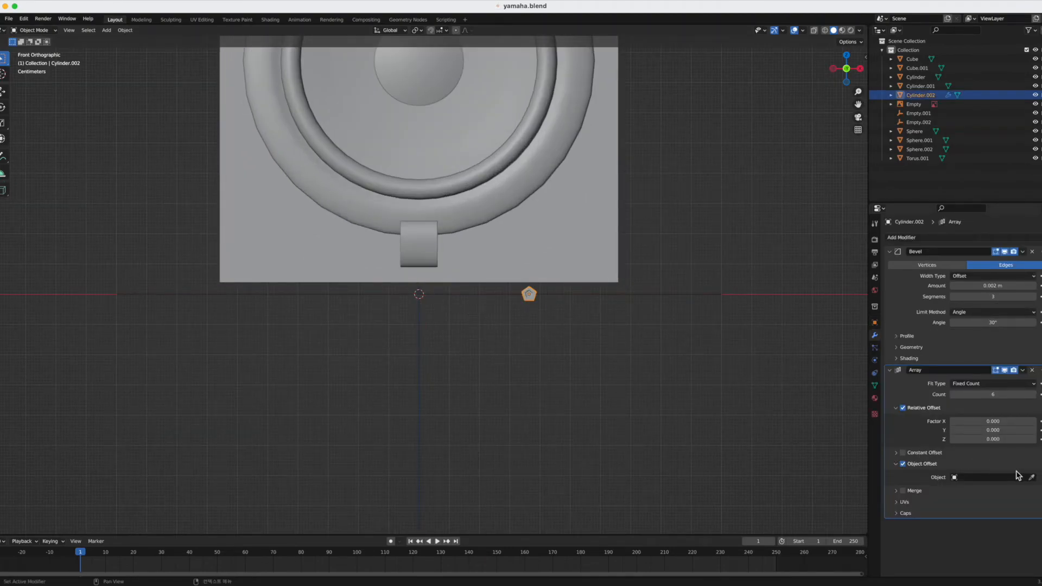
{"action": "left_click", "coordinate": [1033, 477]}
{"action": "left_click", "coordinate": [419, 293]}
{"action": "scroll", "coordinate": [461, 347], "scroll_direction": "down", "scroll_amount": 3}
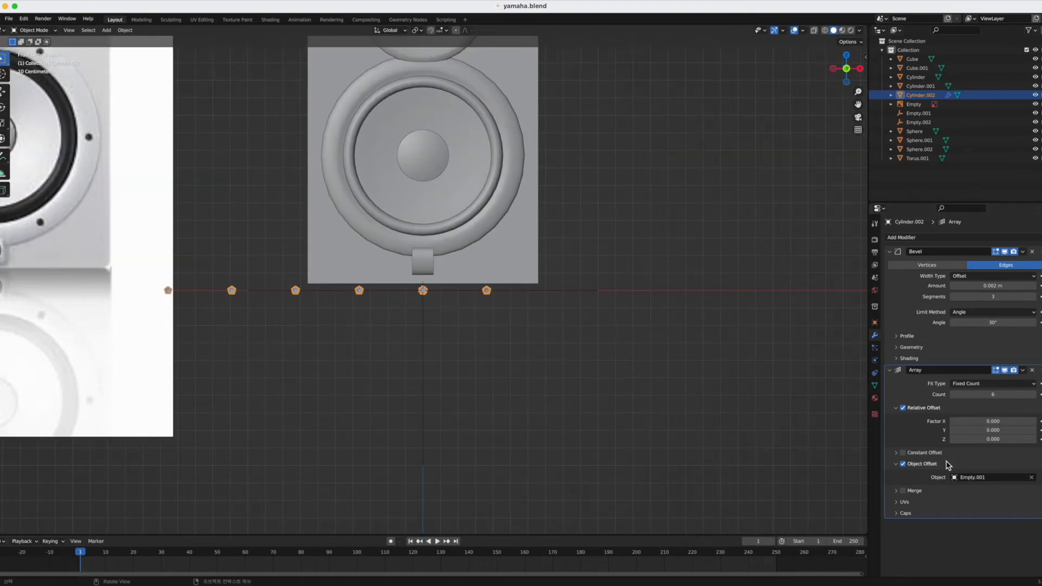
{"action": "left_click_drag", "start_coordinate": [419, 312], "coordinate": [456, 339]}
{"action": "key", "text": "r"}
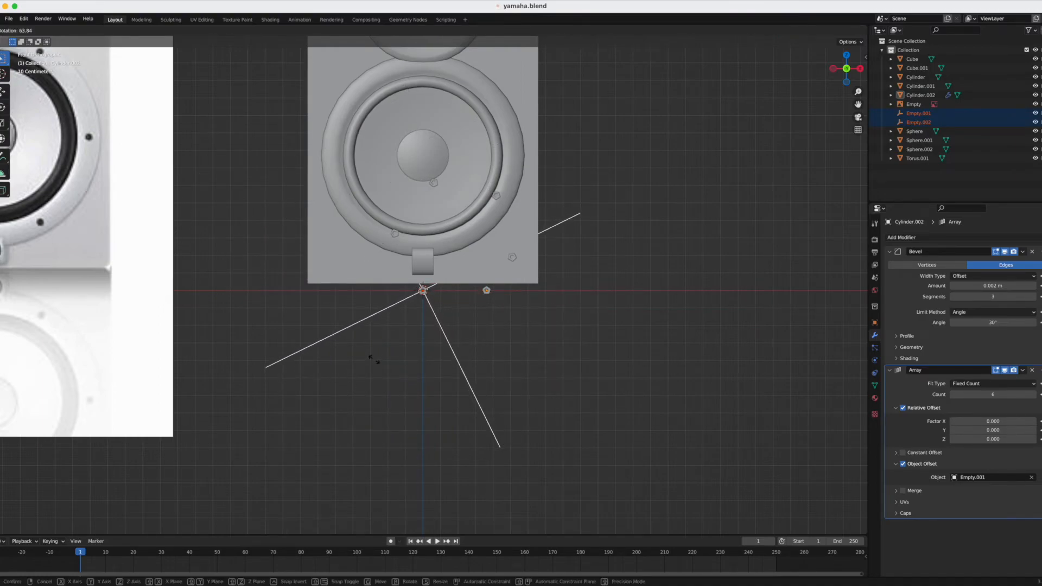
{"action": "key", "text": "Escape"}
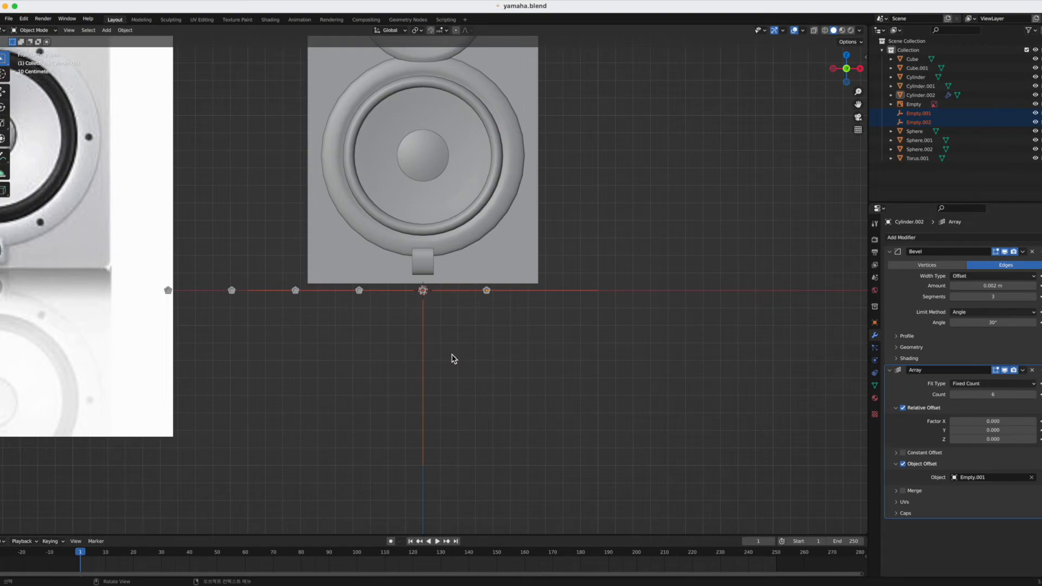
- Rotate both empties at the origin by about 27.2° and set Empty.001's Y rotation to 60°
{"action": "left_click", "coordinate": [427, 339]}
{"action": "left_click", "coordinate": [422, 348], "text": "shift"}
{"action": "key", "text": "r"}
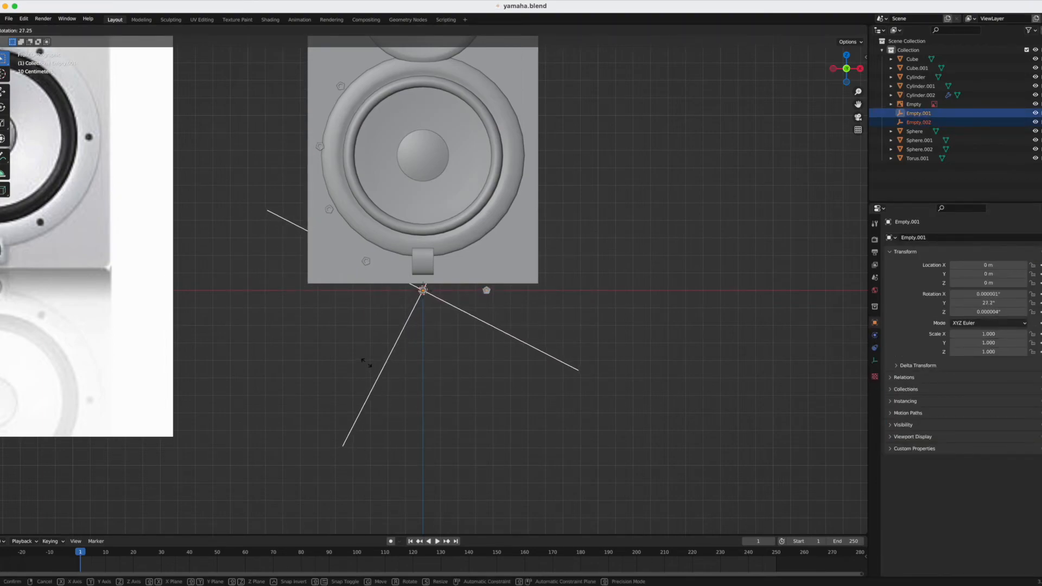
{"action": "left_click", "coordinate": [366, 362]}
{"action": "left_click", "coordinate": [988, 302]}
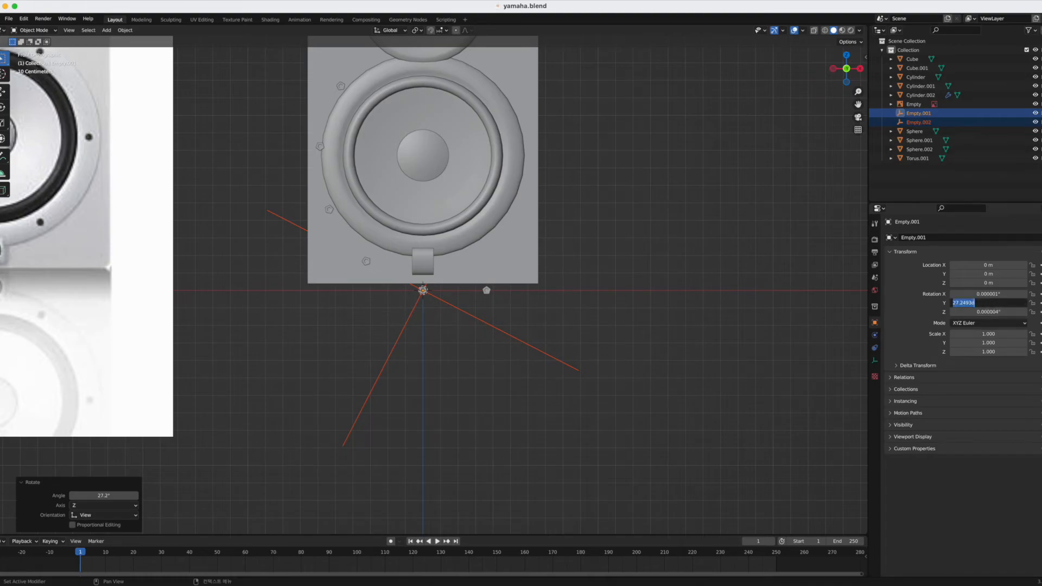
{"action": "type", "text": "60"}
{"action": "key", "text": "Return"}
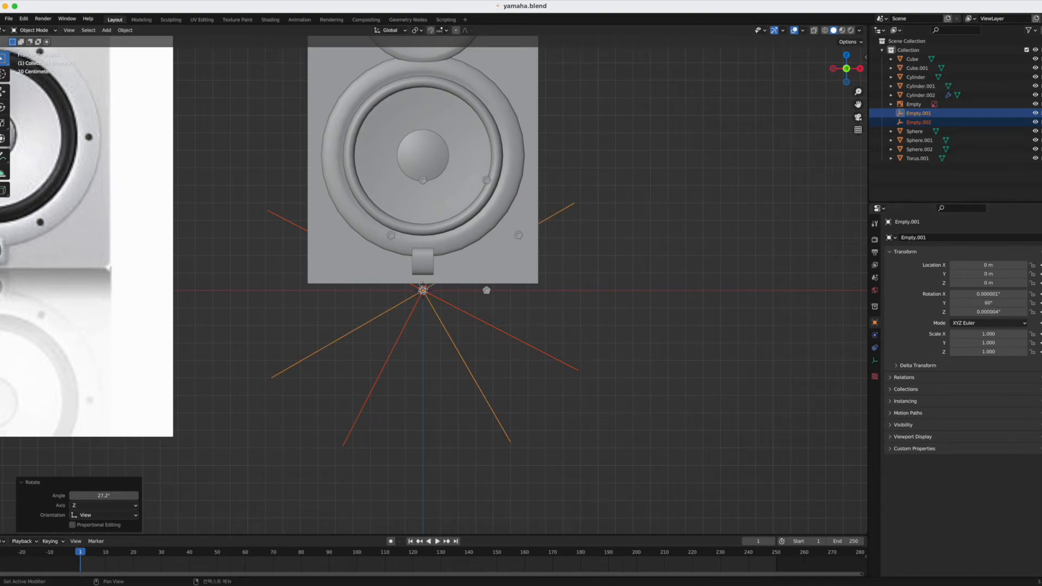
{"action": "key", "text": "alt+a"}
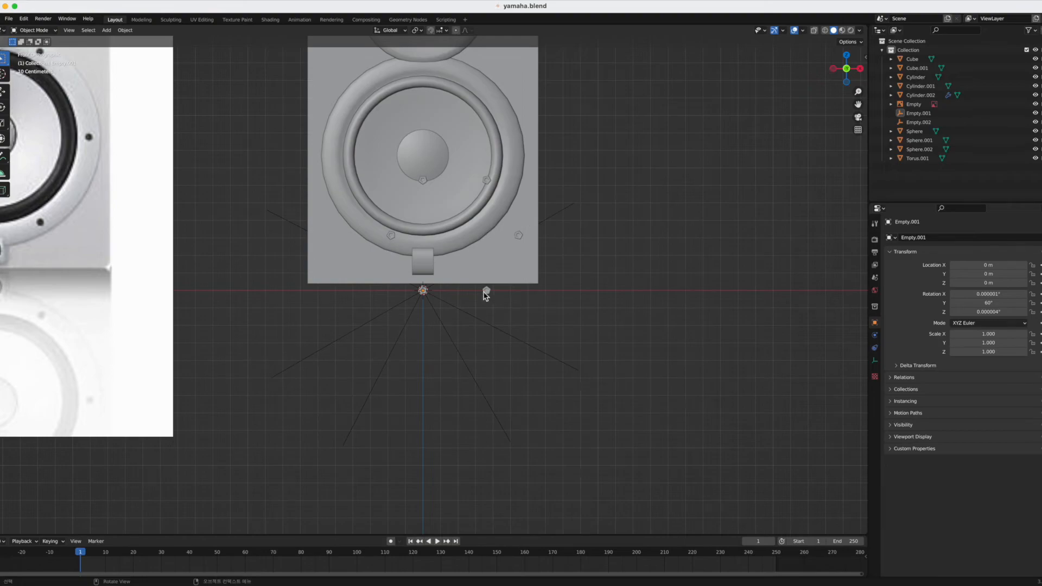
{"action": "left_click", "coordinate": [485, 290]}
{"action": "key", "text": "g"}
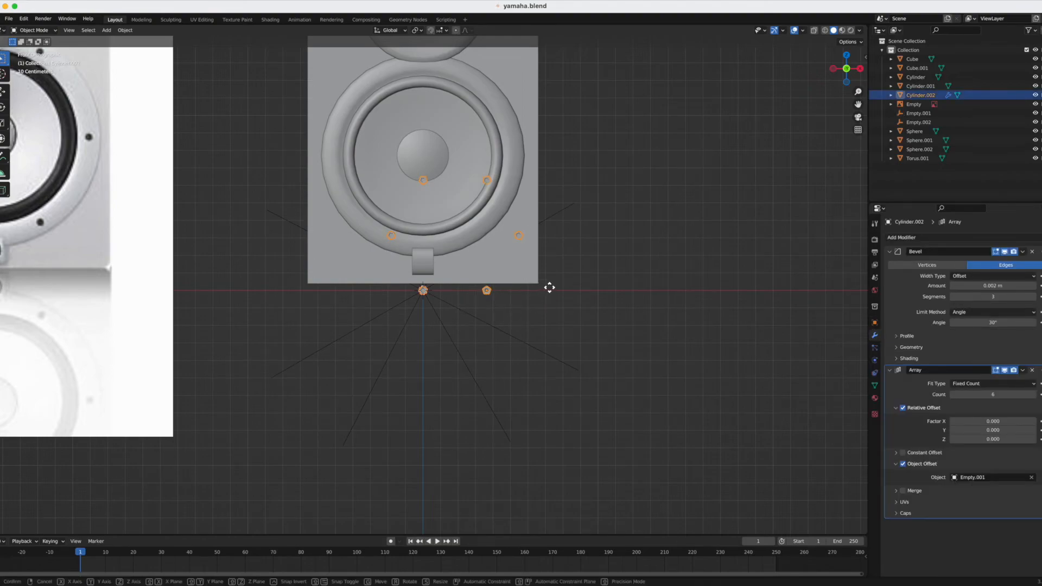
{"action": "right_click", "coordinate": [561, 289]}
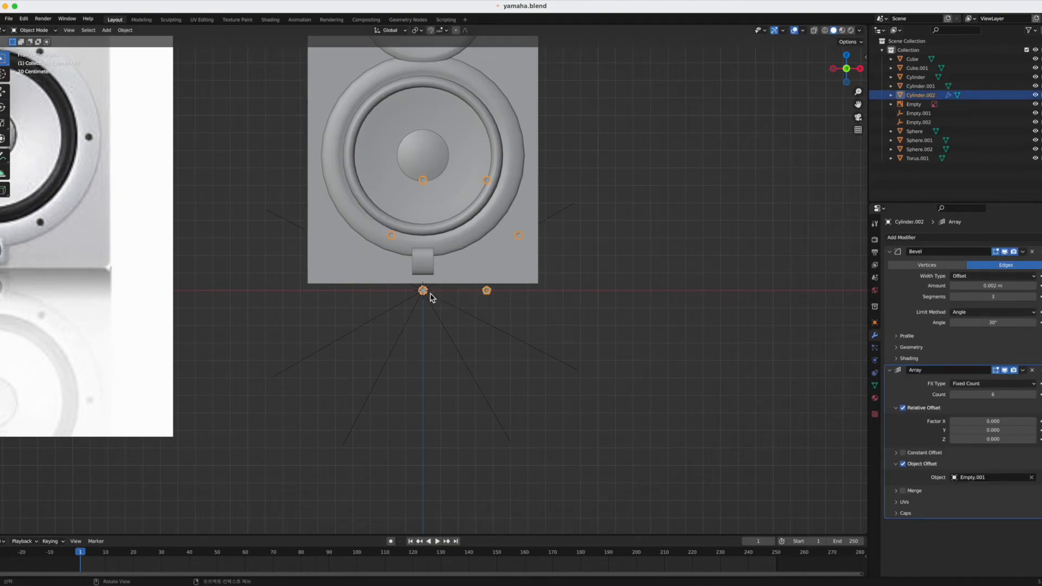
- Select the arrayed pentagonal screws and apply their Array modifier
{"action": "left_click", "coordinate": [431, 293]}
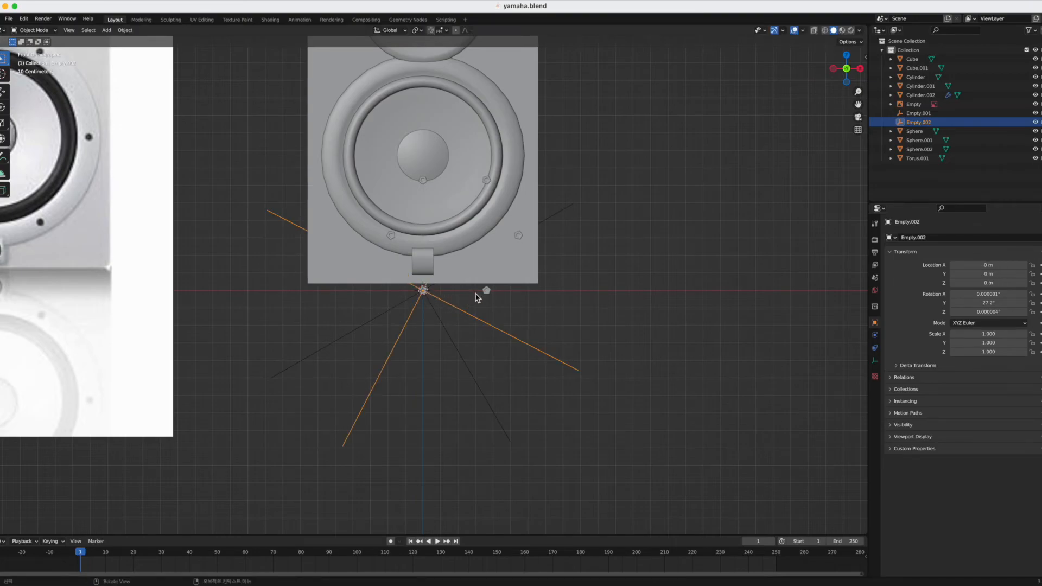
{"action": "left_click", "coordinate": [488, 292]}
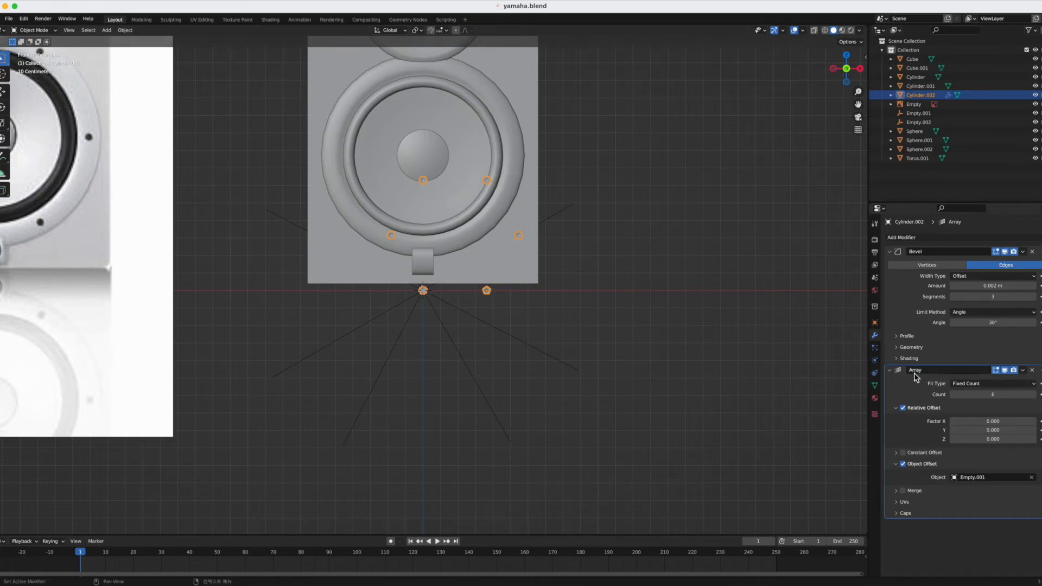
{"action": "left_click", "coordinate": [1022, 371]}
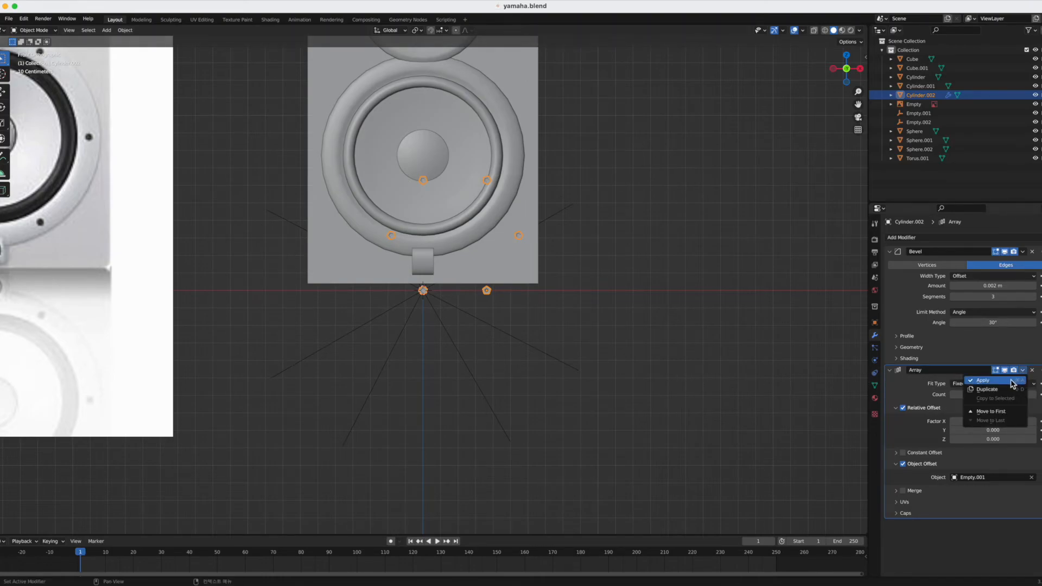
{"action": "left_click", "coordinate": [1012, 384]}
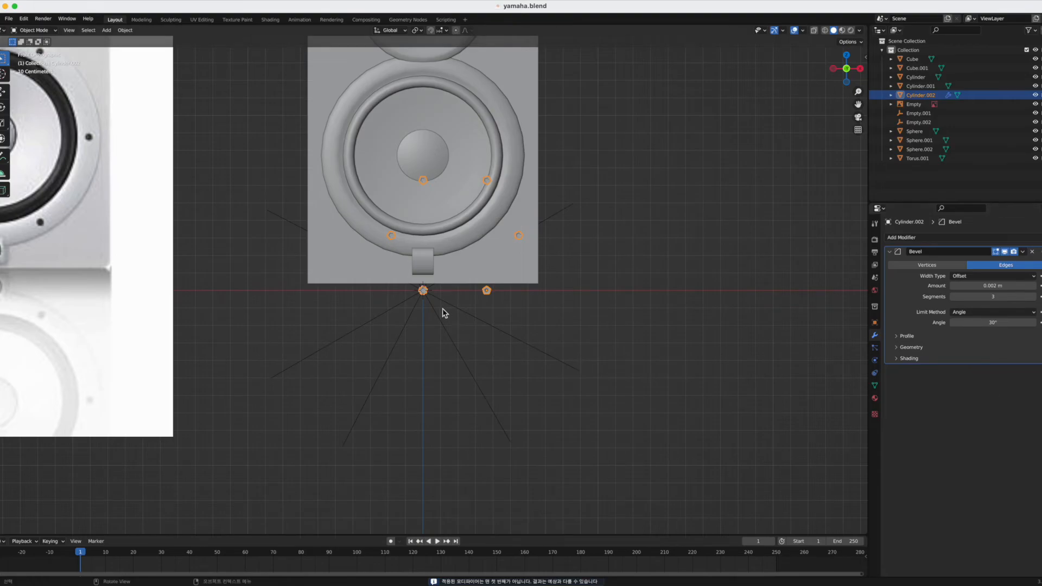
- Move the circle of six screws onto the woofer ring on the speaker front
{"action": "key", "text": "g"}
{"action": "right_click", "coordinate": [525, 295]}
{"action": "scroll", "coordinate": [494, 287], "scroll_direction": "down", "scroll_amount": 4}
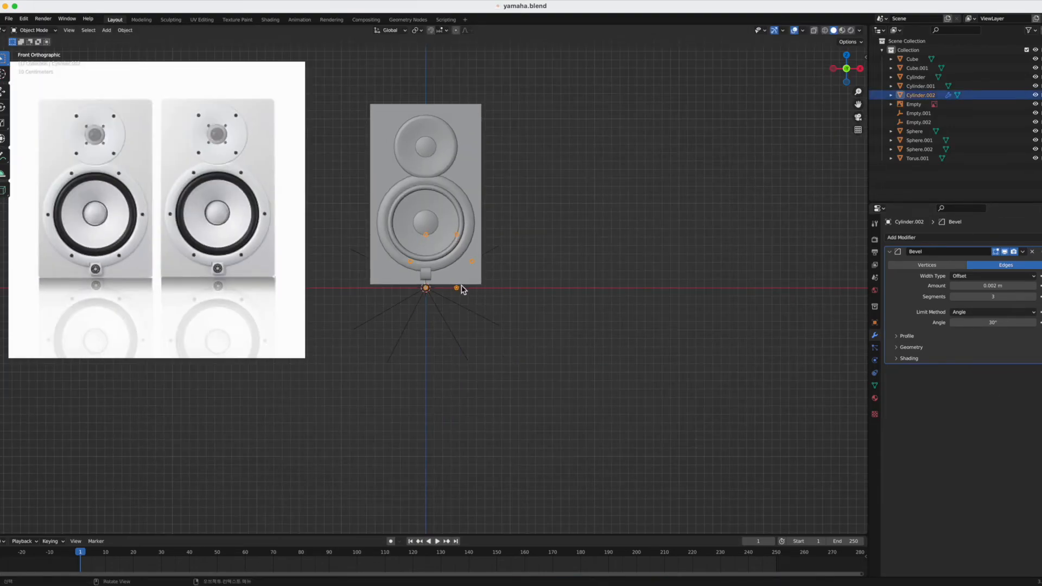
{"action": "key", "text": "g"}
{"action": "right_click", "coordinate": [465, 244]}
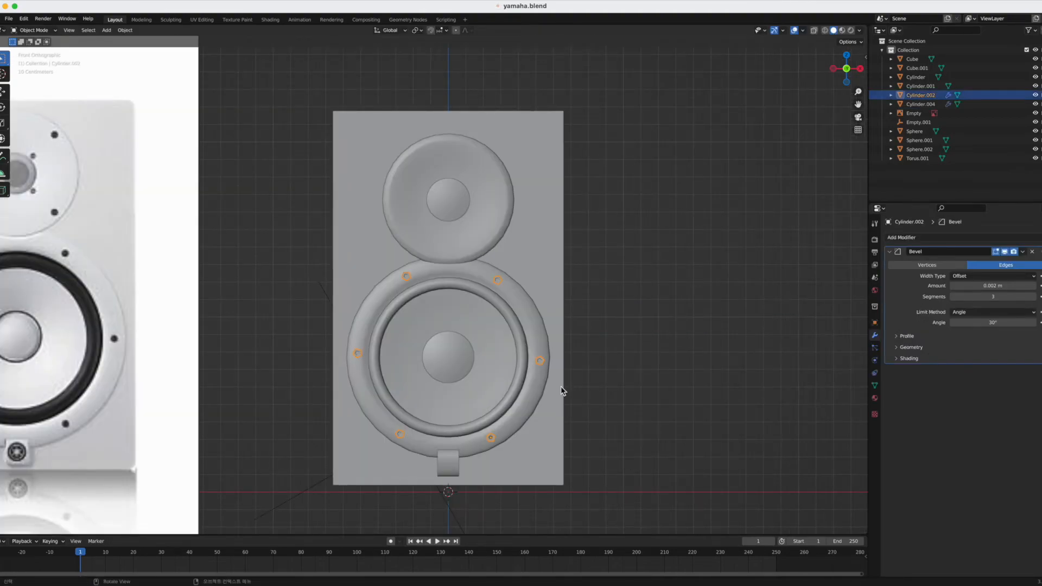
- Duplicate the woofer screws and move the copy about 0.08 m along X and 1.15 m up along Z
{"action": "key", "text": "ctrl+c"}
{"action": "key", "text": "ctrl+v"}
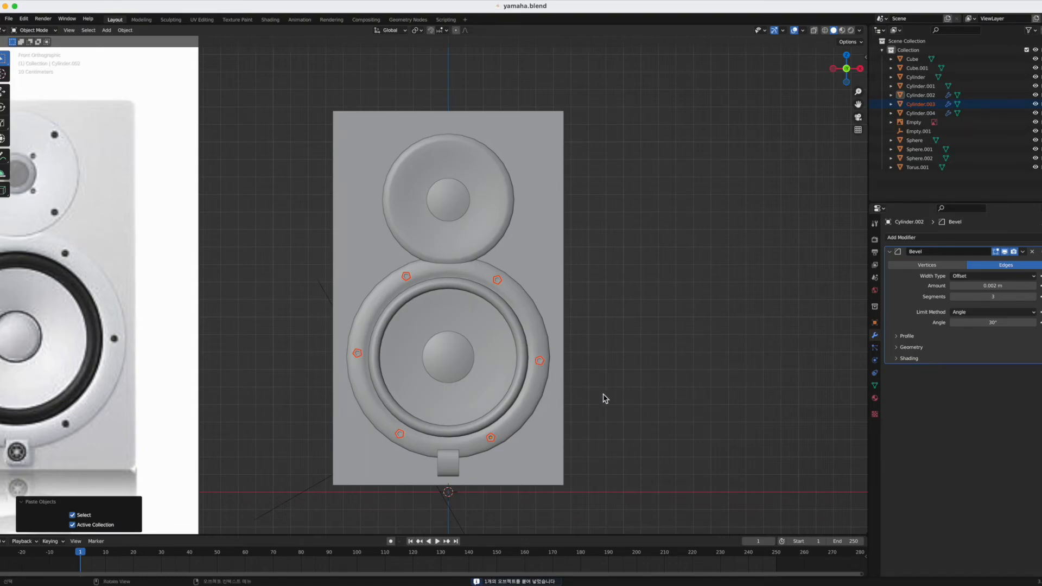
{"action": "key", "text": "g"}
{"action": "left_click", "coordinate": [626, 163]}
{"action": "scroll", "coordinate": [627, 171], "scroll_direction": "down", "scroll_amount": 2}
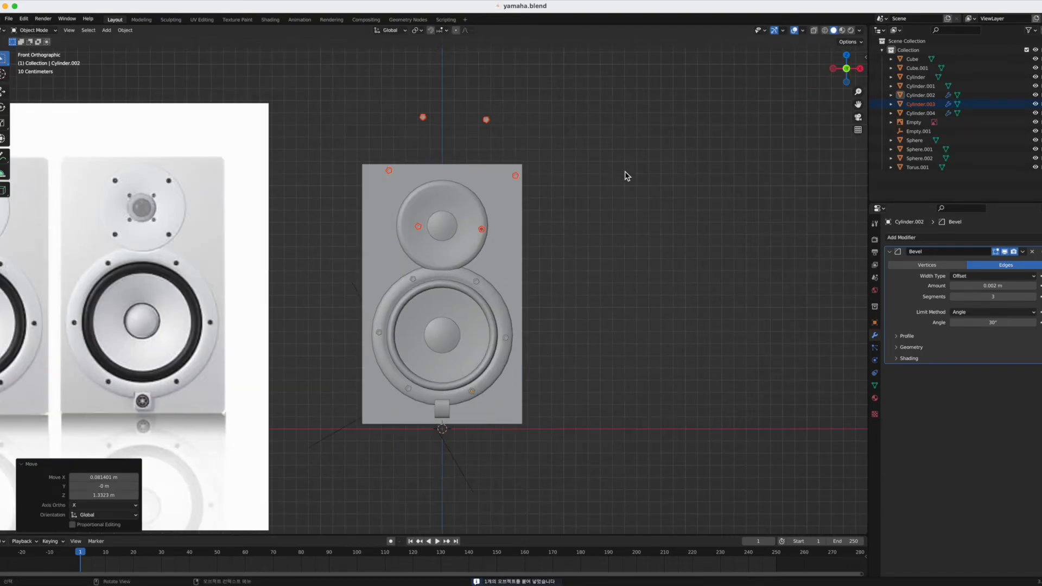
- Select the duplicated screw group above the woofer and view it from the front
{"action": "middle_click_drag", "start_coordinate": [621, 181], "coordinate": [583, 224]}
{"action": "key", "text": "Tab"}
{"action": "middle_click_drag", "start_coordinate": [521, 266], "coordinate": [589, 272]}
{"action": "key", "text": "Tab"}
{"action": "left_click", "coordinate": [521, 216]}
{"action": "key", "text": "Tab"}
{"action": "key", "text": "Tab"}
{"action": "key", "text": "grave"}
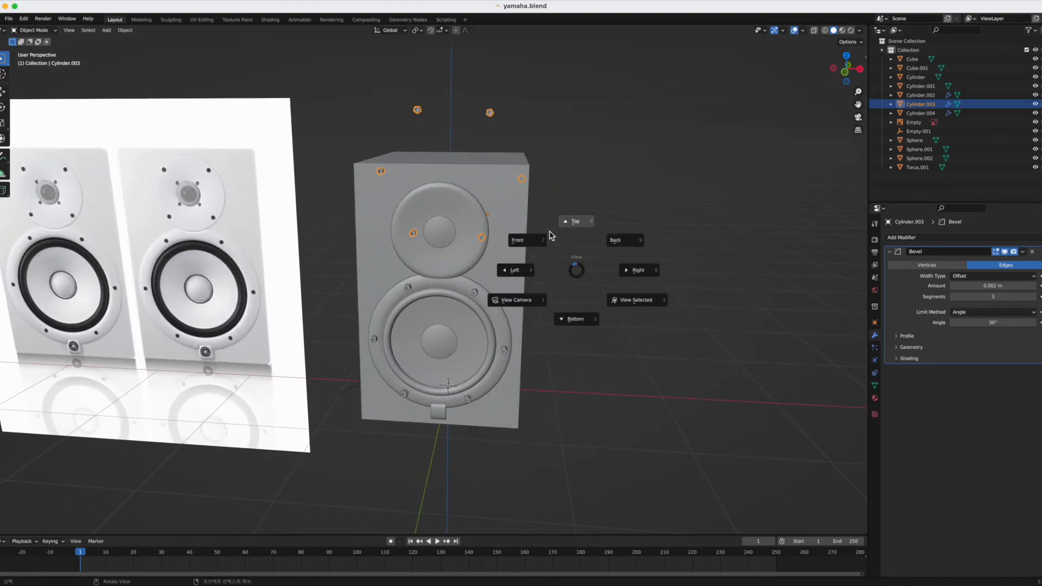
{"action": "left_click", "coordinate": [536, 243]}
- Delete five of the six duplicated screws in wireframe shading, leave only one, and return to solid shading
{"action": "key", "text": "Tab"}
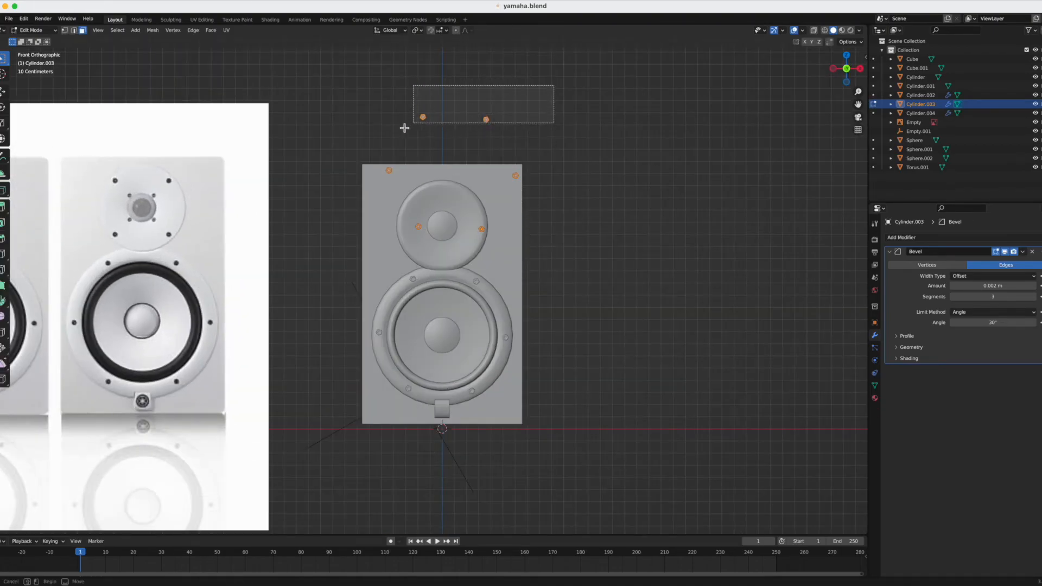
{"action": "key", "text": "z"}
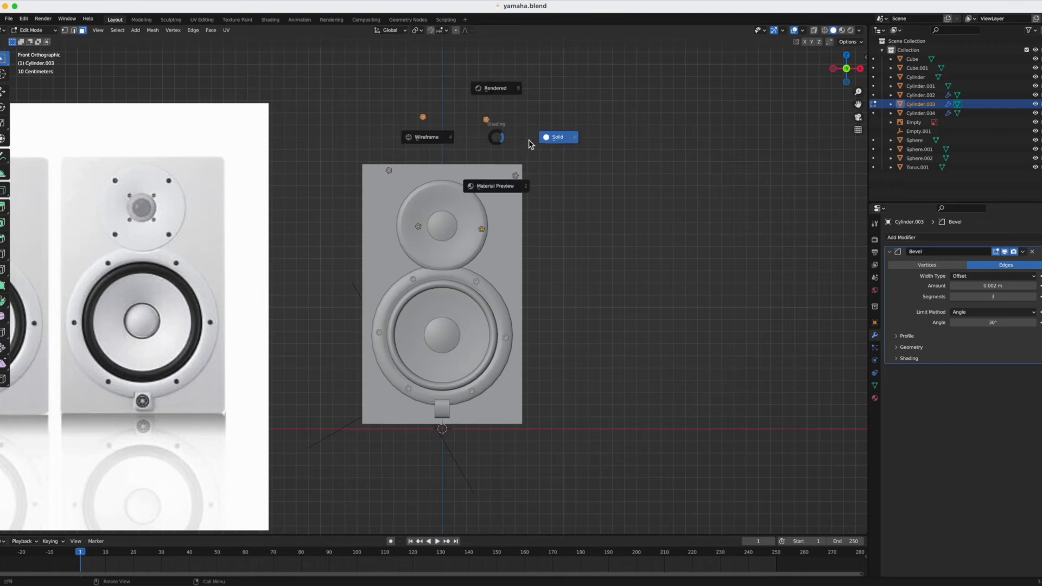
{"action": "left_click", "coordinate": [438, 144]}
{"action": "left_click_drag", "start_coordinate": [532, 92], "coordinate": [416, 193]}
{"action": "key", "text": "x"}
{"action": "left_click", "coordinate": [362, 138]}
{"action": "key", "text": "x"}
{"action": "left_click", "coordinate": [417, 194]}
{"action": "left_click_drag", "start_coordinate": [549, 138], "coordinate": [436, 248]}
{"action": "key", "text": "x"}
{"action": "left_click", "coordinate": [443, 195]}
{"action": "key", "text": "x"}
{"action": "left_click", "coordinate": [436, 249]}
{"action": "key", "text": "Tab"}
{"action": "mouse_move", "coordinate": [534, 251]}
{"action": "middle_mouse_down"}
{"action": "mouse_move", "coordinate": [570, 288]}
{"action": "mouse_move", "coordinate": [554, 293]}
{"action": "middle_mouse_up"}
{"action": "key", "text": "z"}
{"action": "left_click", "coordinate": [594, 265]}
- Move the remaining single screw above the cabinet and set its origin to its geometry
{"action": "key", "text": "g"}
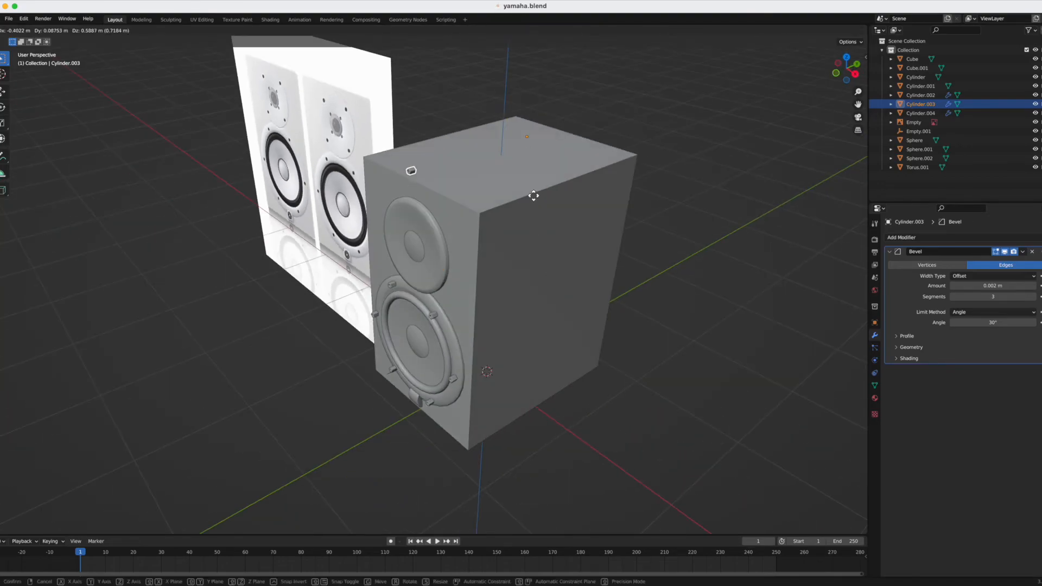
{"action": "left_click", "coordinate": [541, 174]}
{"action": "key", "text": "Tab"}
{"action": "key", "text": "Tab"}
{"action": "middle_click_drag", "start_coordinate": [495, 203], "coordinate": [495, 153]}
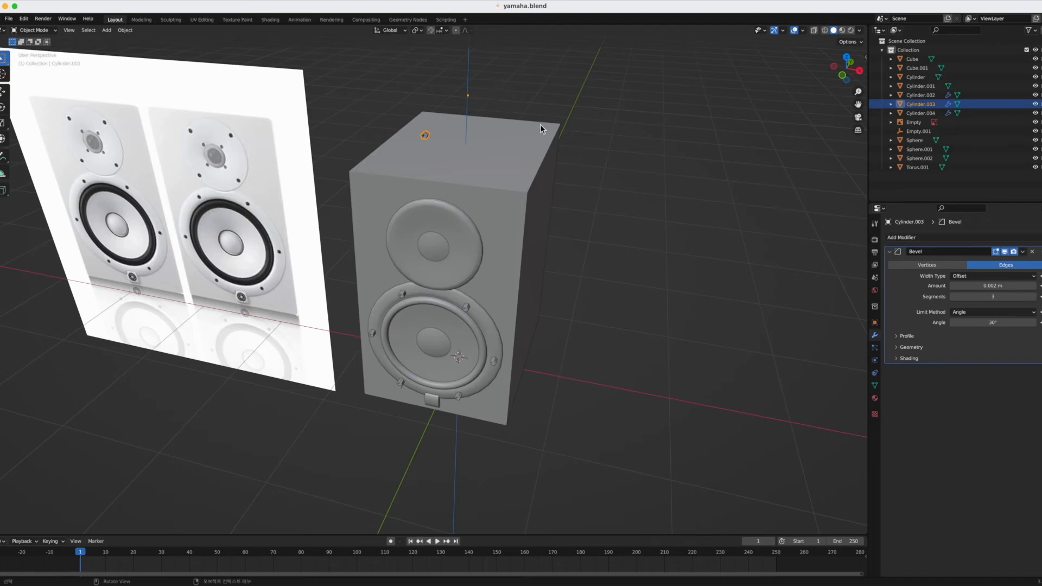
{"action": "middle_click_drag", "start_coordinate": [535, 126], "coordinate": [517, 124]}
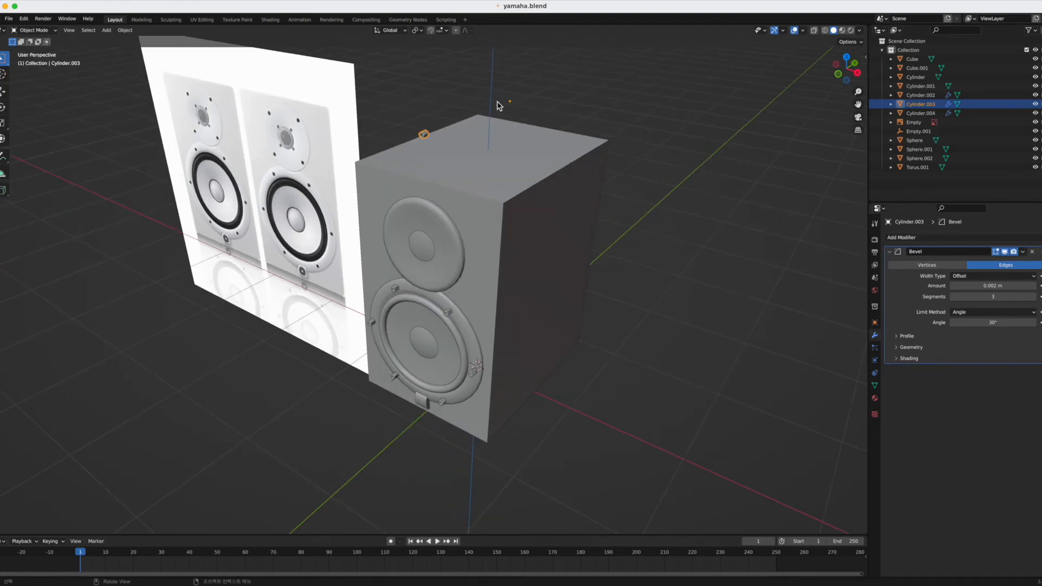
{"action": "left_click", "coordinate": [126, 32]}
{"action": "mouse_move", "coordinate": [140, 50]}
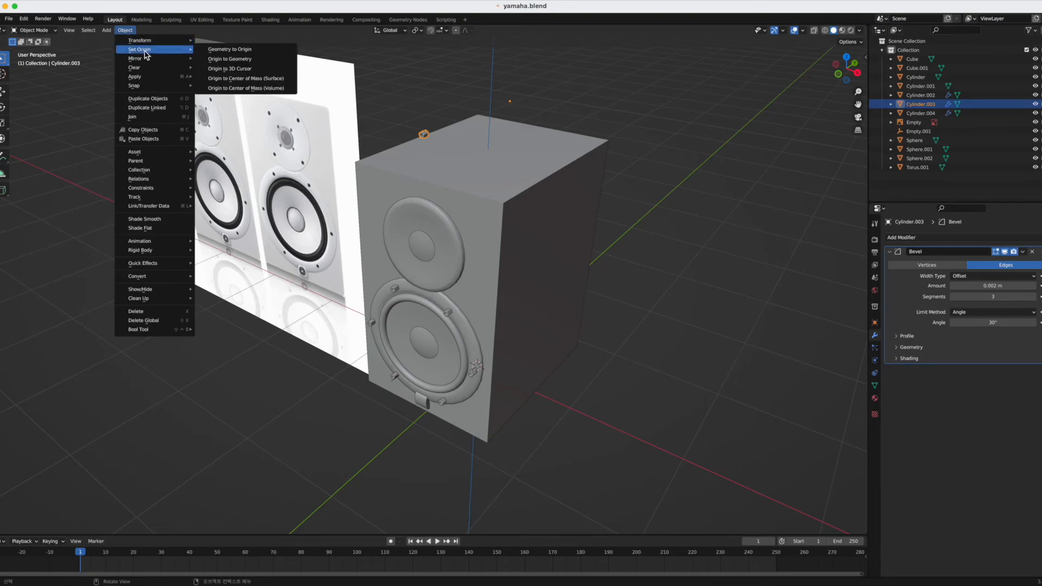
{"action": "left_click", "coordinate": [220, 60]}
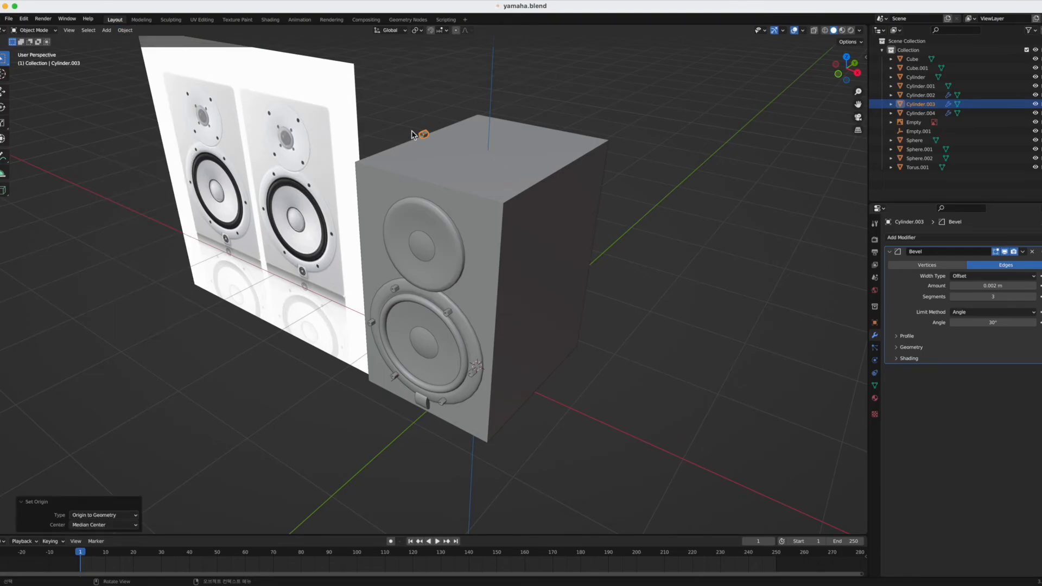
- Move the screw in front view about -0.074 m along X and -0.57 m along Z, onto the tweeter's upper left
{"action": "middle_click_drag", "start_coordinate": [422, 151], "coordinate": [462, 244]}
{"action": "key", "text": "grave"}
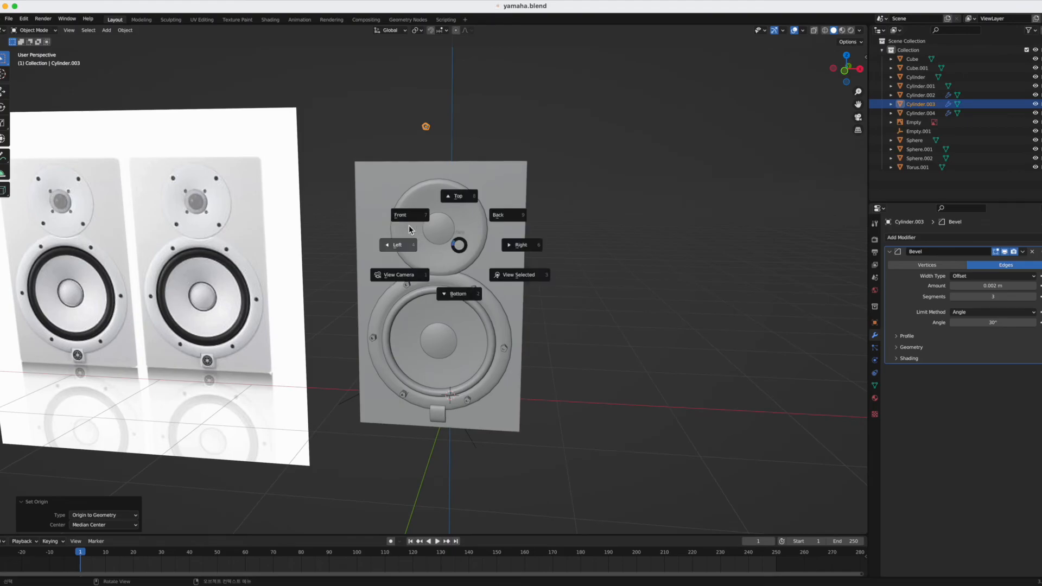
{"action": "left_click", "coordinate": [409, 215]}
{"action": "key", "text": "g"}
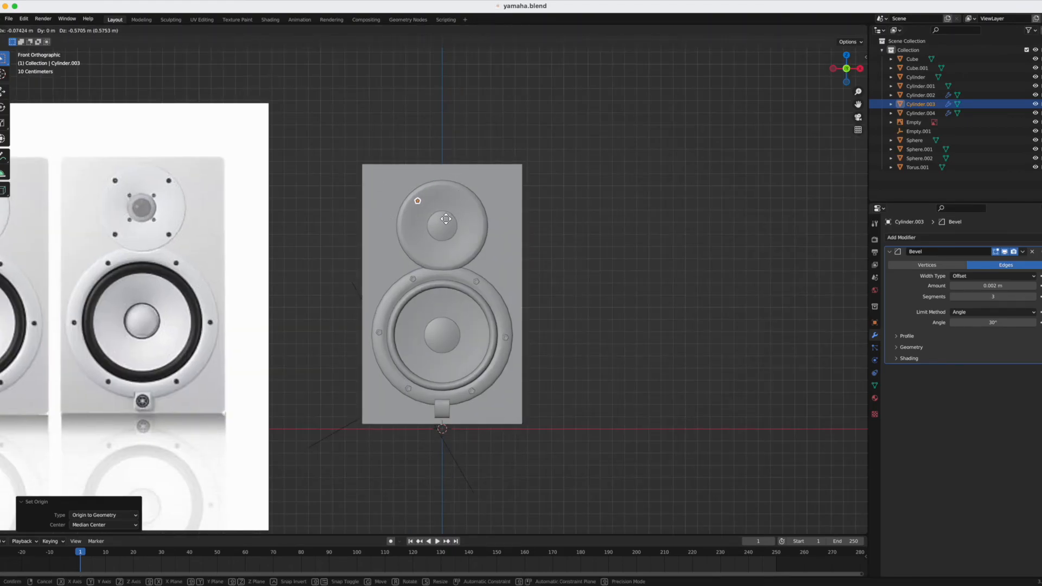
{"action": "left_click", "coordinate": [490, 239]}
- Move the tweeter screw about -0.2 m along the Y axis, out to the front face of the tweeter plate
{"action": "middle_click_drag", "start_coordinate": [491, 240], "coordinate": [417, 263]}
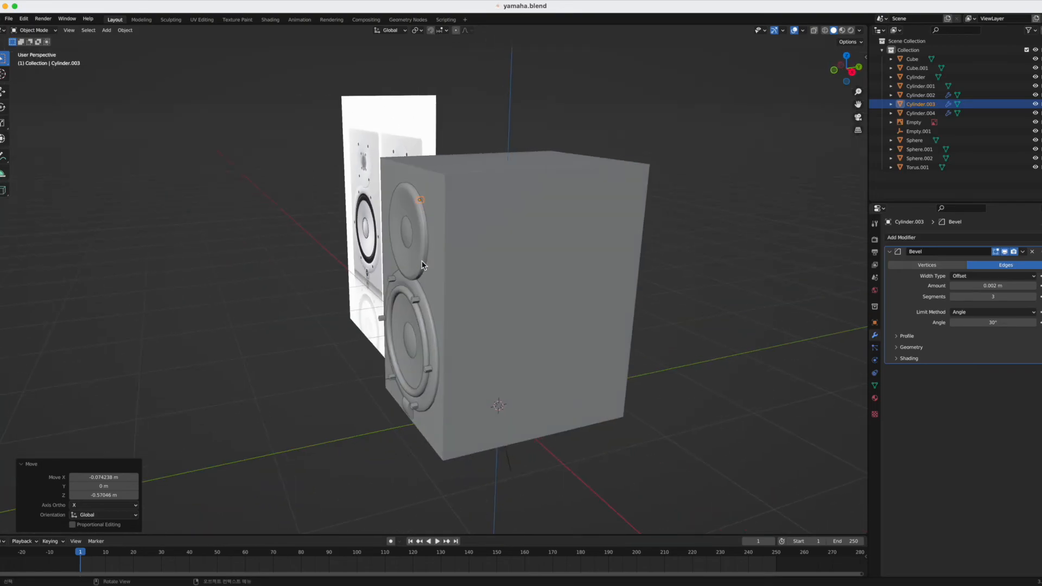
{"action": "key", "text": "g"}
{"action": "key", "text": "y"}
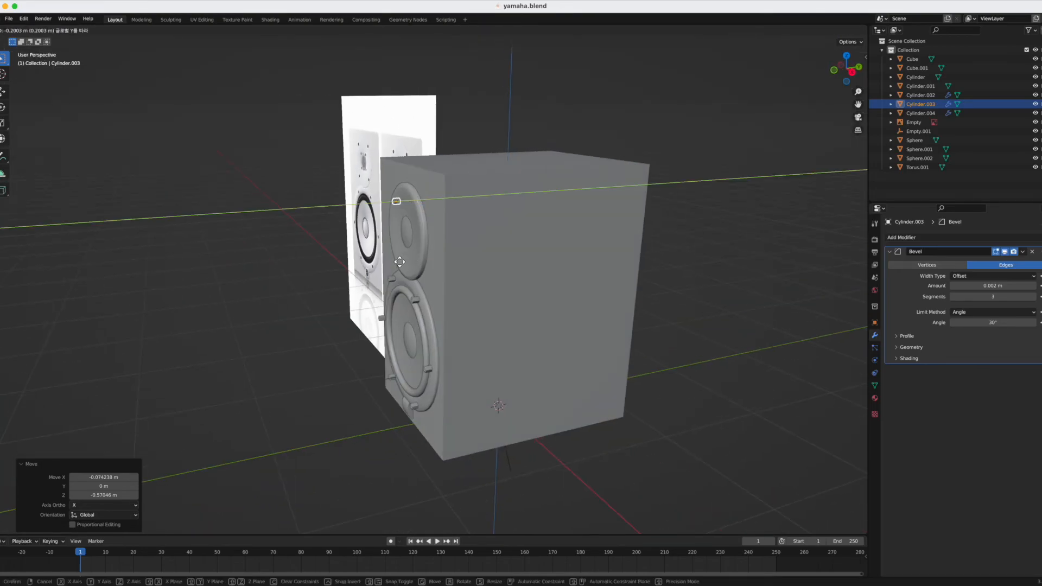
{"action": "left_click", "coordinate": [398, 259]}
{"action": "middle_click_drag", "start_coordinate": [398, 259], "coordinate": [437, 257]}
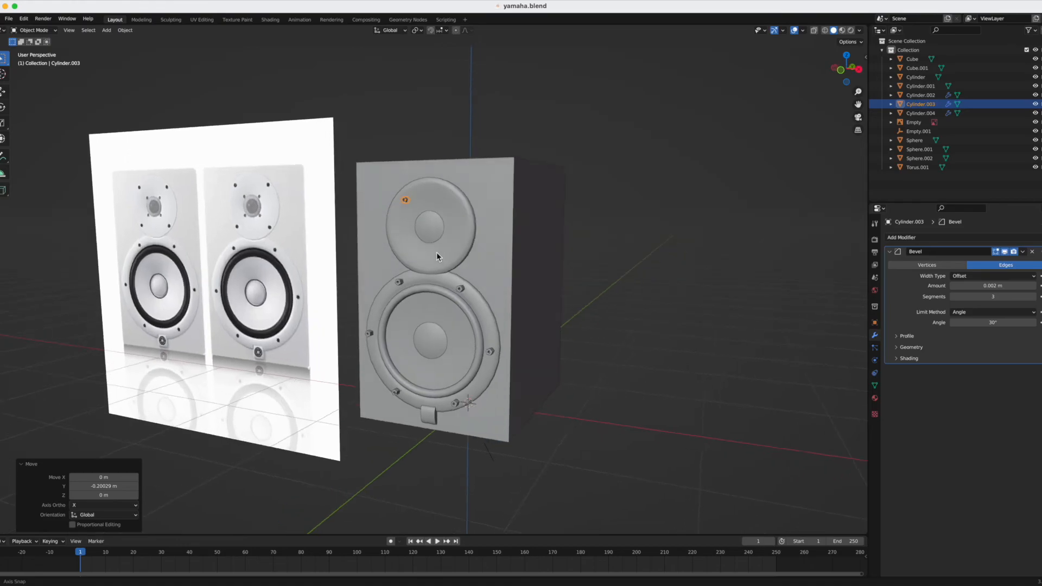
- Push the screw about 0.012 m back along the Y axis into the tweeter plate
{"action": "scroll", "coordinate": [348, 225], "scroll_direction": "up", "scroll_amount": 2}
{"action": "middle_click_drag", "start_coordinate": [347, 222], "coordinate": [415, 227]}
{"action": "key", "text": "g"}
{"action": "key", "text": "y"}
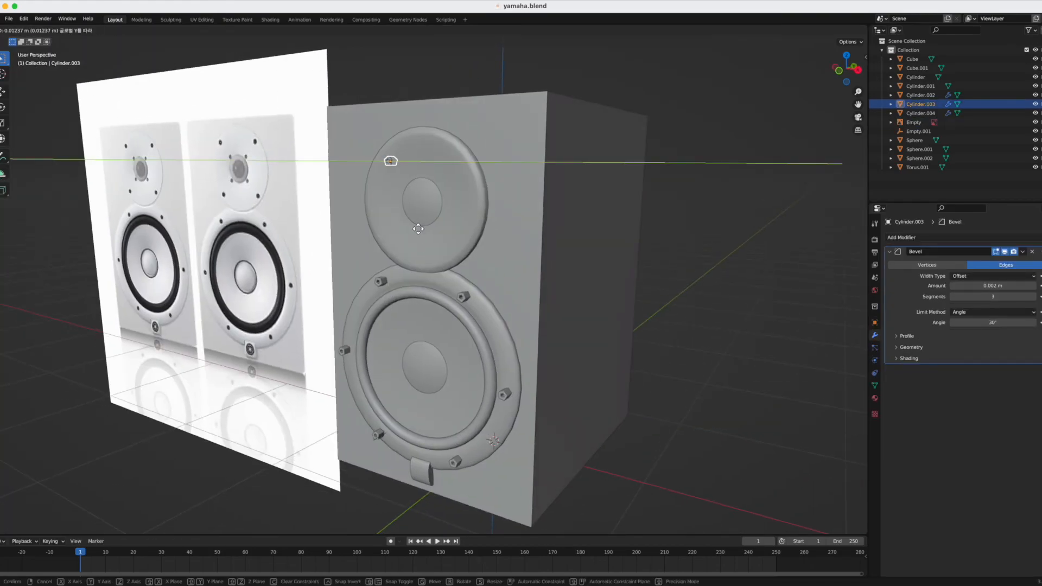
{"action": "left_click", "coordinate": [361, 249]}
{"action": "middle_click_drag", "start_coordinate": [361, 249], "coordinate": [402, 247]}
- Add a Mirror modifier to the tweeter screw with the tweeter dome, Sphere.002, as its mirror object
{"action": "key", "text": "grave"}
{"action": "left_click", "coordinate": [360, 217]}
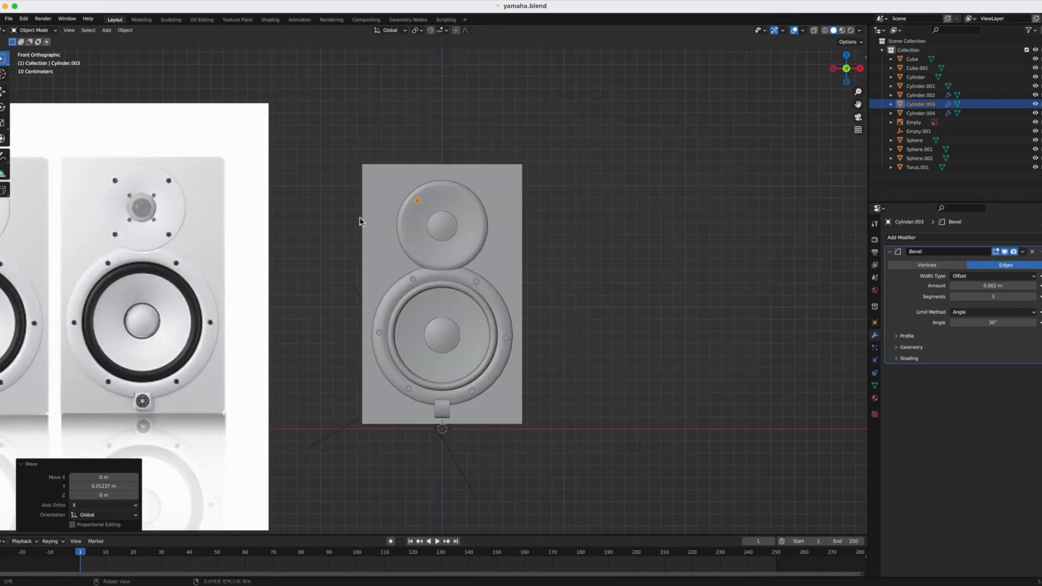
{"action": "left_click", "coordinate": [929, 239]}
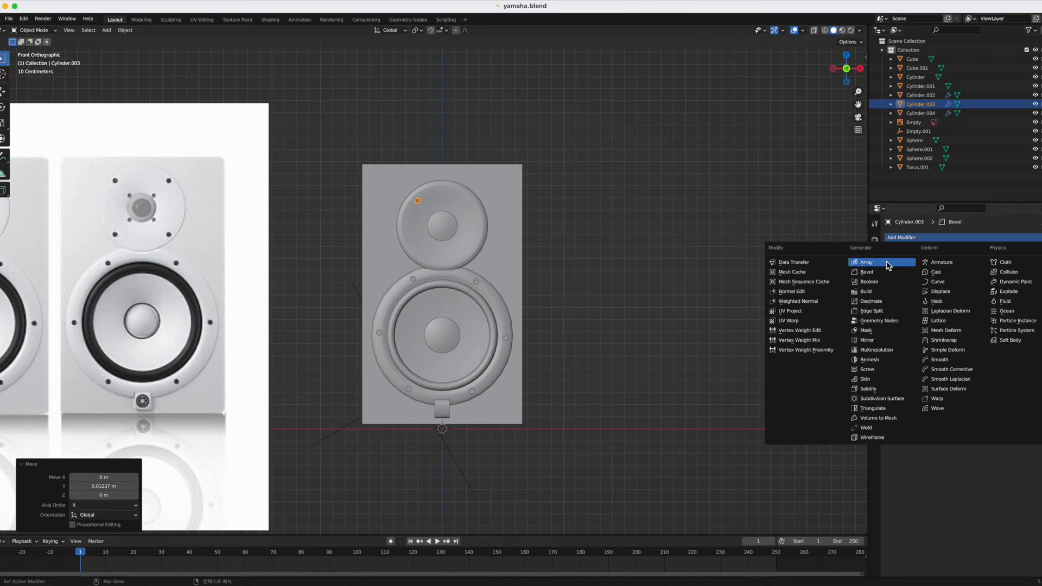
{"action": "left_click", "coordinate": [871, 341]}
{"action": "middle_click_drag", "start_coordinate": [672, 309], "coordinate": [660, 326]}
{"action": "scroll", "coordinate": [512, 282], "scroll_direction": "up", "scroll_amount": 2}
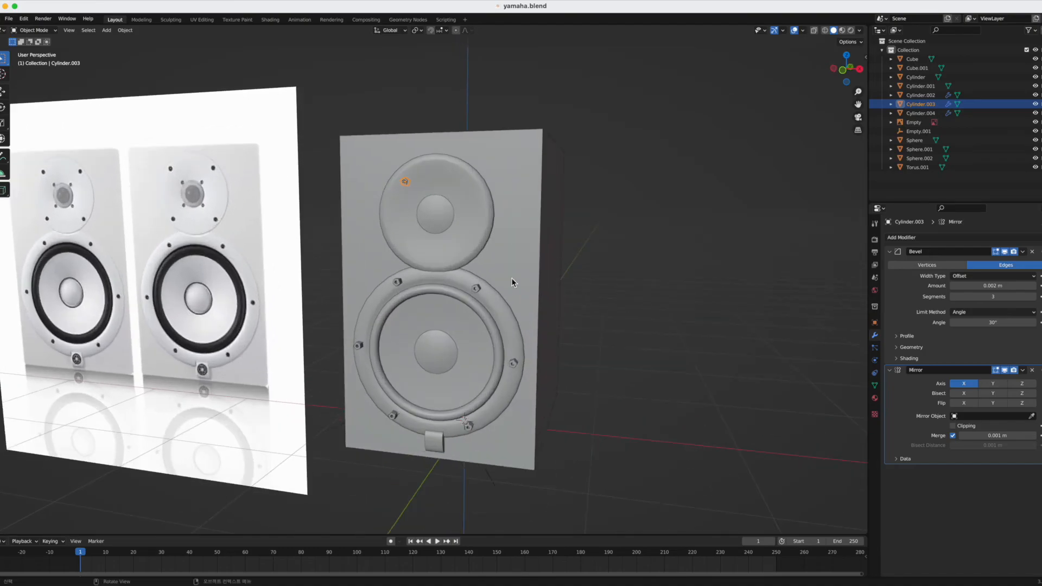
{"action": "left_click", "coordinate": [1032, 416]}
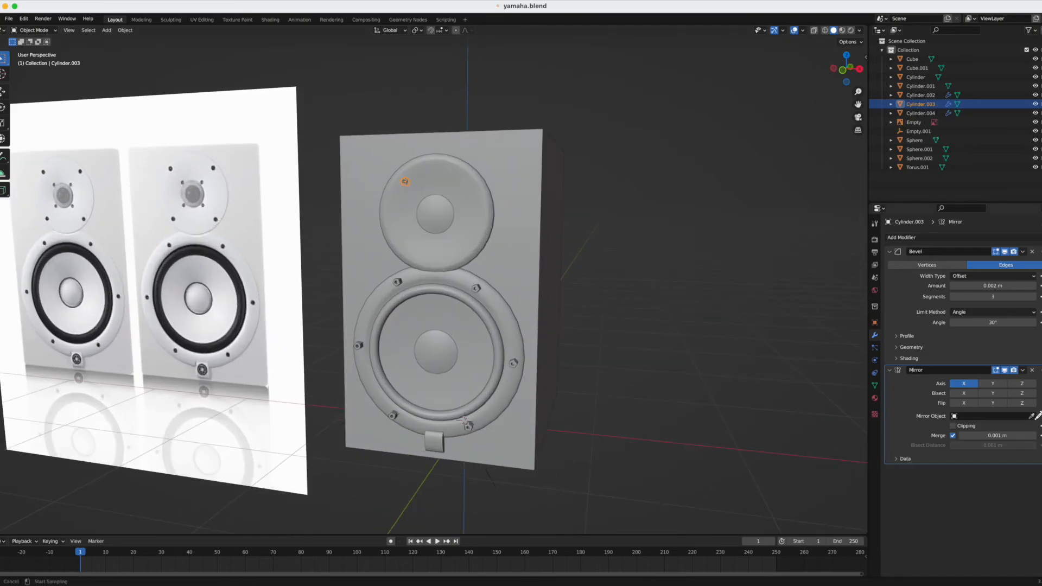
{"action": "left_click", "coordinate": [441, 207]}
- Set the screw's Mirror modifier to the X and Y axes to place four screws around the tweeter
{"action": "middle_click_drag", "start_coordinate": [441, 207], "coordinate": [403, 191]}
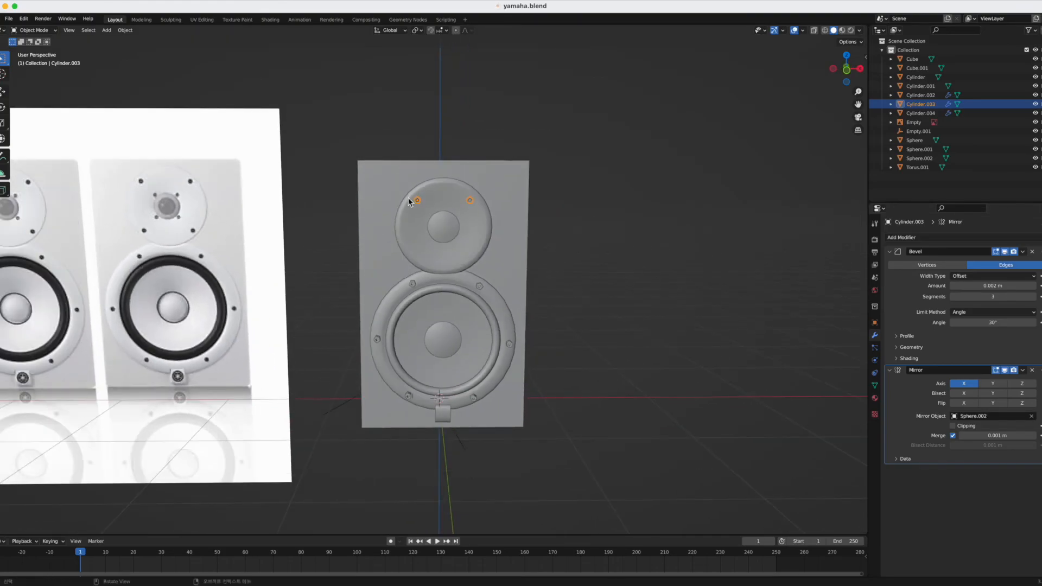
{"action": "left_click", "coordinate": [442, 227]}
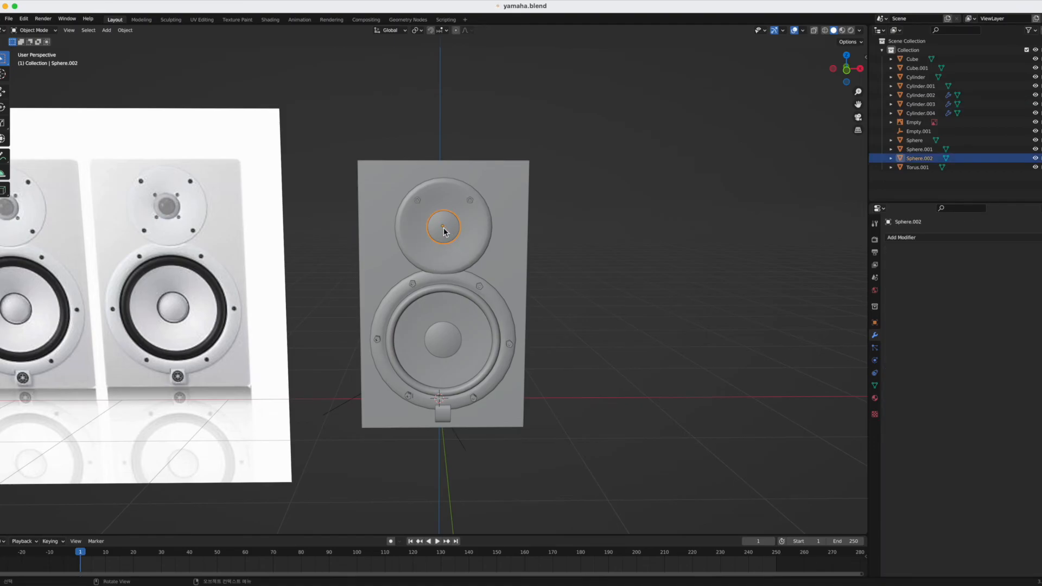
{"action": "left_click", "coordinate": [417, 202]}
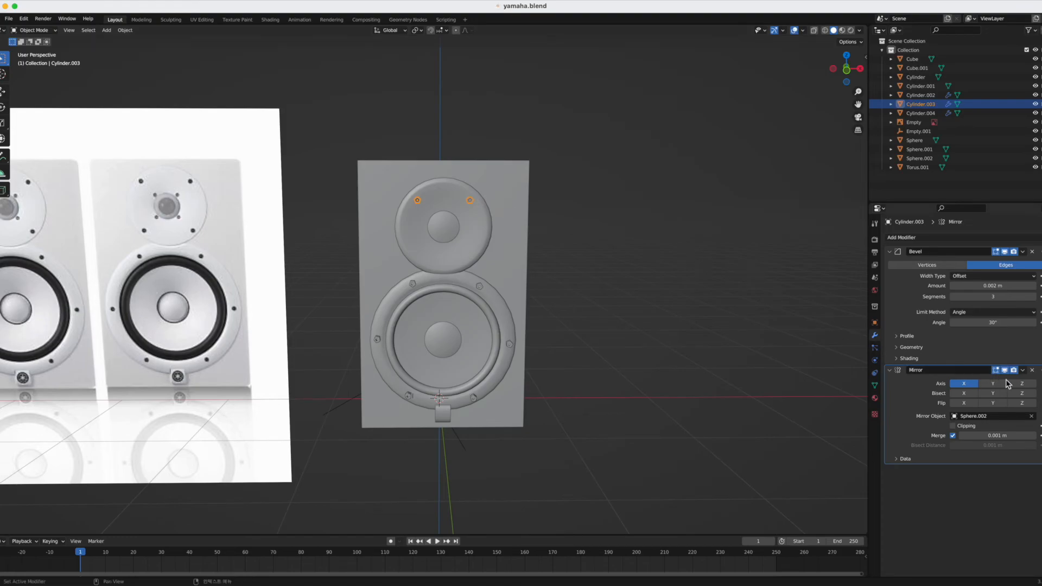
{"action": "middle_click_drag", "start_coordinate": [807, 342], "coordinate": [691, 363]}
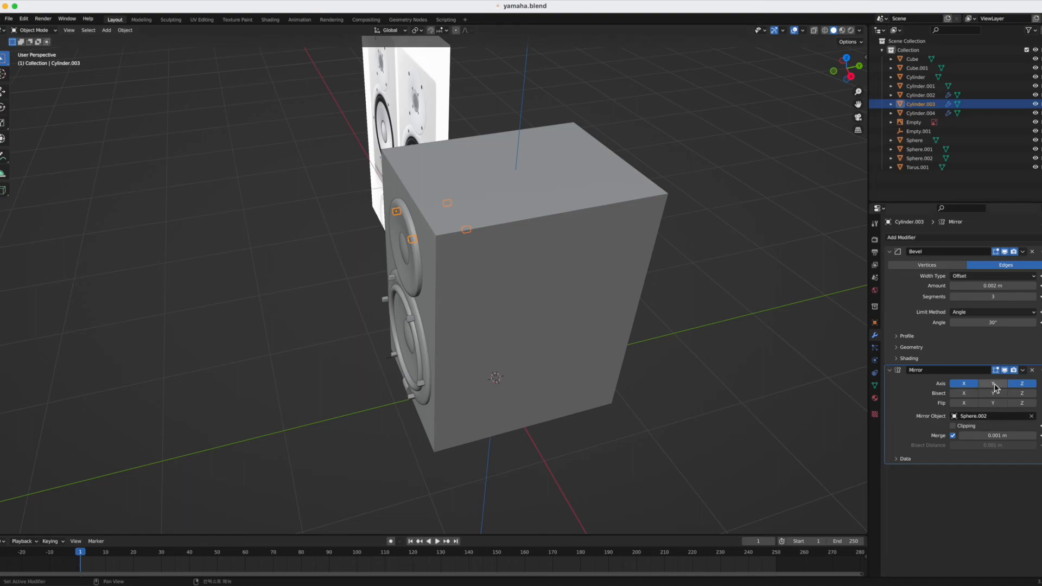
{"action": "middle_click_drag", "start_coordinate": [455, 341], "coordinate": [494, 318]}
{"action": "key", "text": "grave"}
{"action": "left_click", "coordinate": [427, 285]}
{"action": "key", "text": "alt+a"}
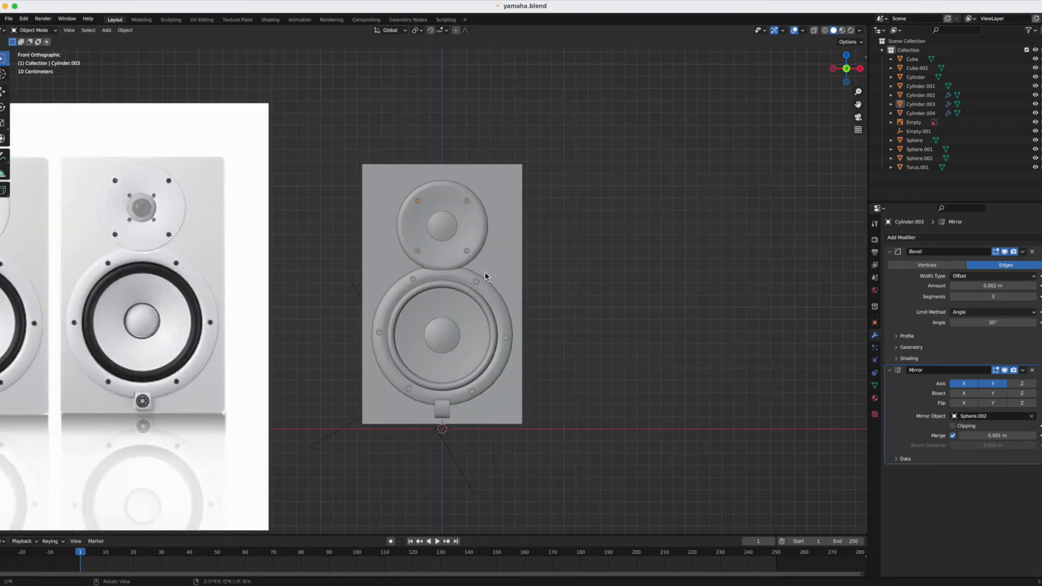
- Compare the layout of the four tweeter screws with the tweeter in the reference image
{"action": "scroll", "coordinate": [332, 192], "scroll_direction": "up", "scroll_amount": 2}
{"action": "scroll", "coordinate": [430, 215], "scroll_direction": "down", "scroll_amount": 2}
{"action": "left_click", "coordinate": [422, 203]}
{"action": "scroll", "coordinate": [420, 204], "scroll_direction": "up", "scroll_amount": 3}
{"action": "scroll", "coordinate": [163, 249], "scroll_direction": "down", "scroll_amount": 1}
{"action": "scroll", "coordinate": [146, 250], "scroll_direction": "left", "scroll_amount": 4, "text": "shift"}
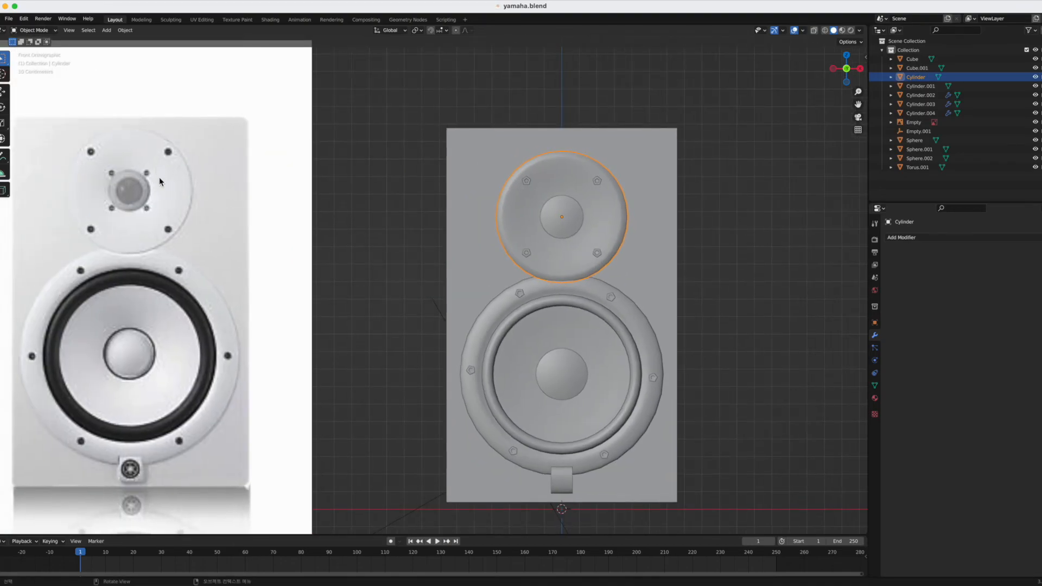
{"action": "left_click", "coordinate": [597, 181]}
{"action": "scroll", "coordinate": [634, 226], "scroll_direction": "down", "scroll_amount": 2}
{"action": "middle_click_drag", "start_coordinate": [656, 235], "coordinate": [641, 242]}
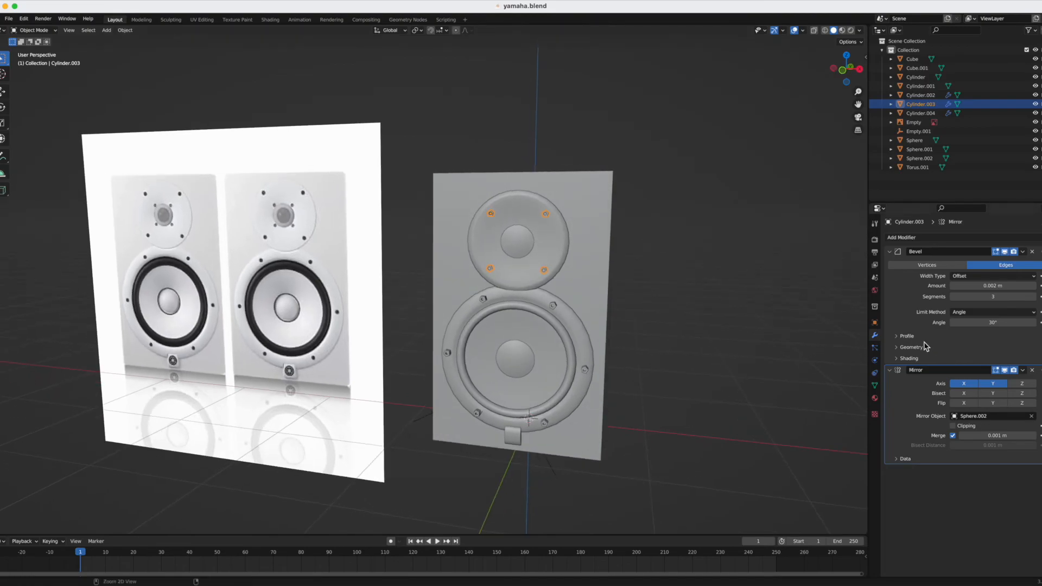
{"action": "key", "text": "ctrl+v"}
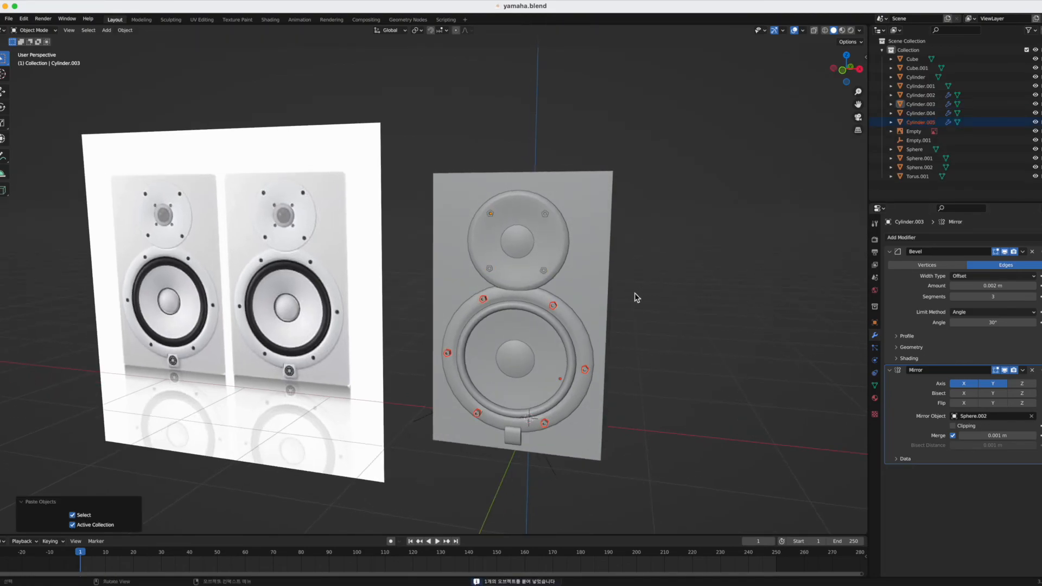
{"action": "key", "text": "g"}
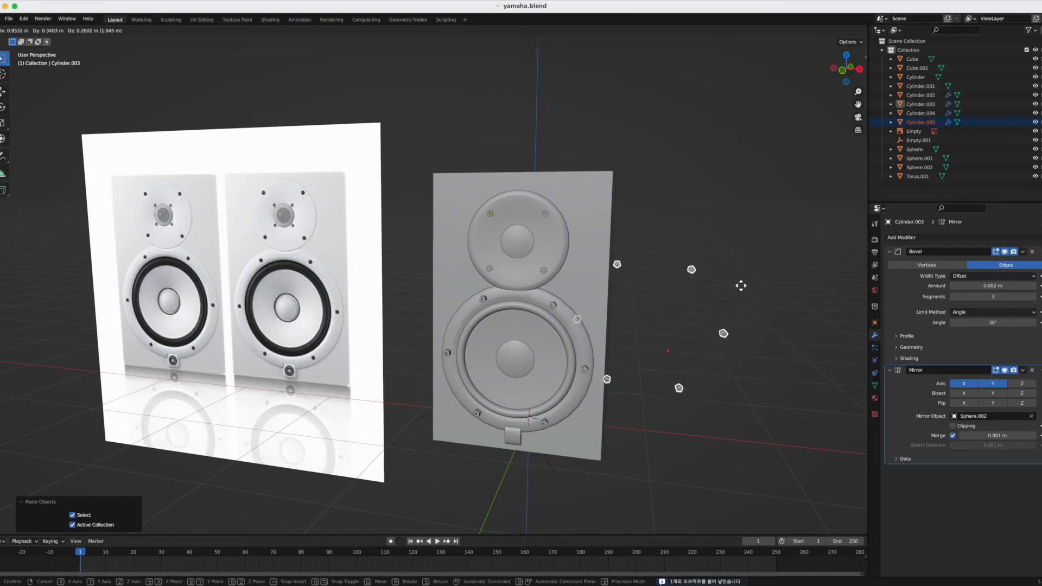
{"action": "right_click", "coordinate": [741, 287]}
{"action": "key", "text": "ctrl+z"}
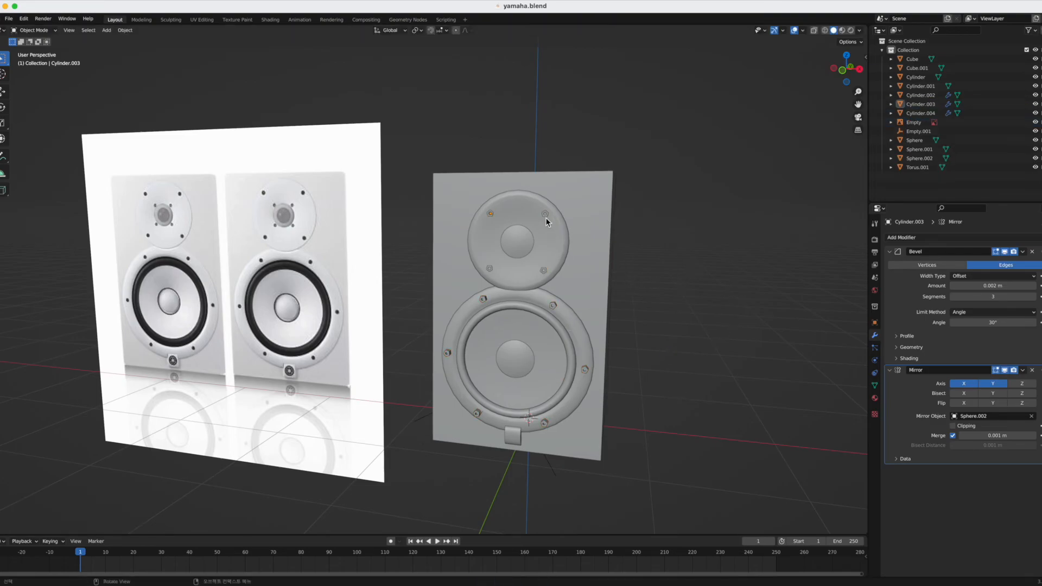
- Apply the Mirror modifier on the tweeter screws so all four become real geometry
{"action": "left_click", "coordinate": [1022, 370]}
{"action": "left_click", "coordinate": [972, 382]}
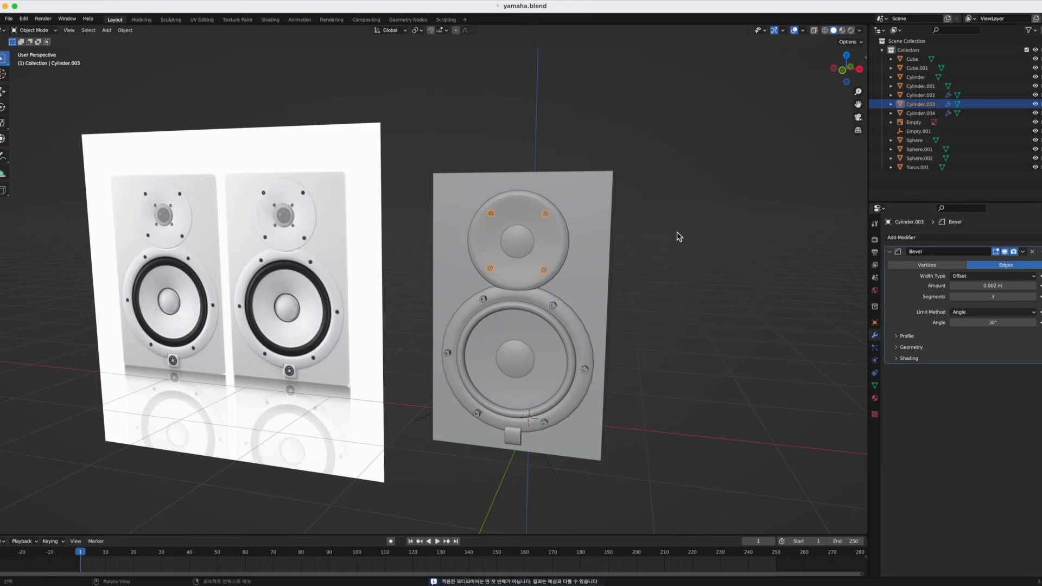
{"action": "left_click", "coordinate": [546, 214]}
{"action": "middle_click_drag", "start_coordinate": [681, 270], "coordinate": [597, 315]}
{"action": "middle_click_drag", "start_coordinate": [541, 351], "coordinate": [658, 266]}
{"action": "key", "text": "g"}
{"action": "left_click", "coordinate": [562, 309]}
{"action": "scroll", "coordinate": [610, 288], "scroll_direction": "up", "scroll_amount": 1}
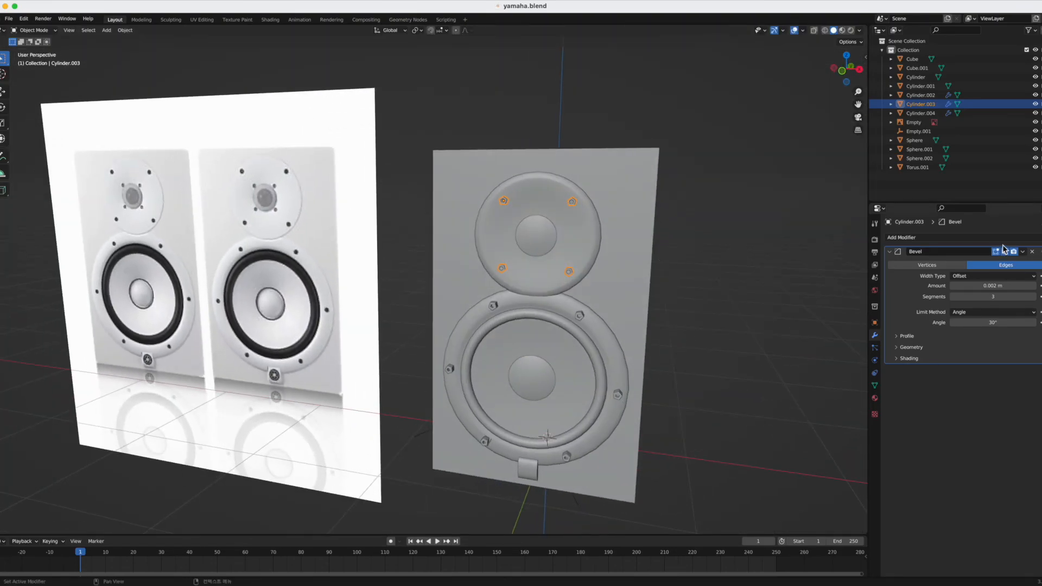
- Paste a copy of the four tweeter screws and move it about 0.56 m along X, away from the originals
{"action": "left_click", "coordinate": [1004, 238]}
{"action": "key", "text": "super+c"}
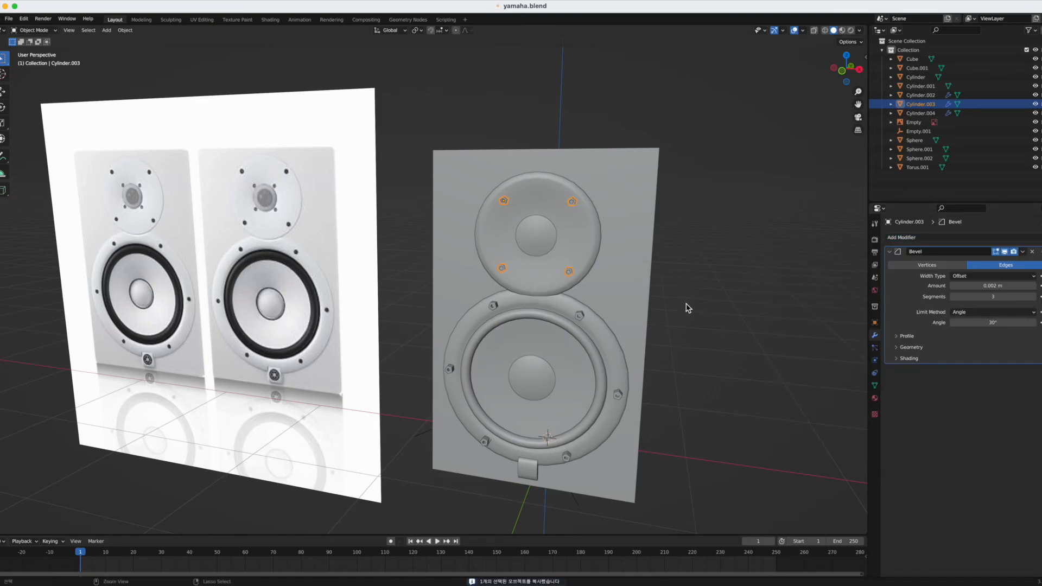
{"action": "key", "text": "super+v"}
{"action": "key", "text": "g"}
{"action": "left_click", "coordinate": [786, 312]}
{"action": "middle_click_drag", "start_coordinate": [785, 311], "coordinate": [691, 355]}
- In the front view, move the copied screws above the cabinet and scale them down to about half size
{"action": "key", "text": "grave"}
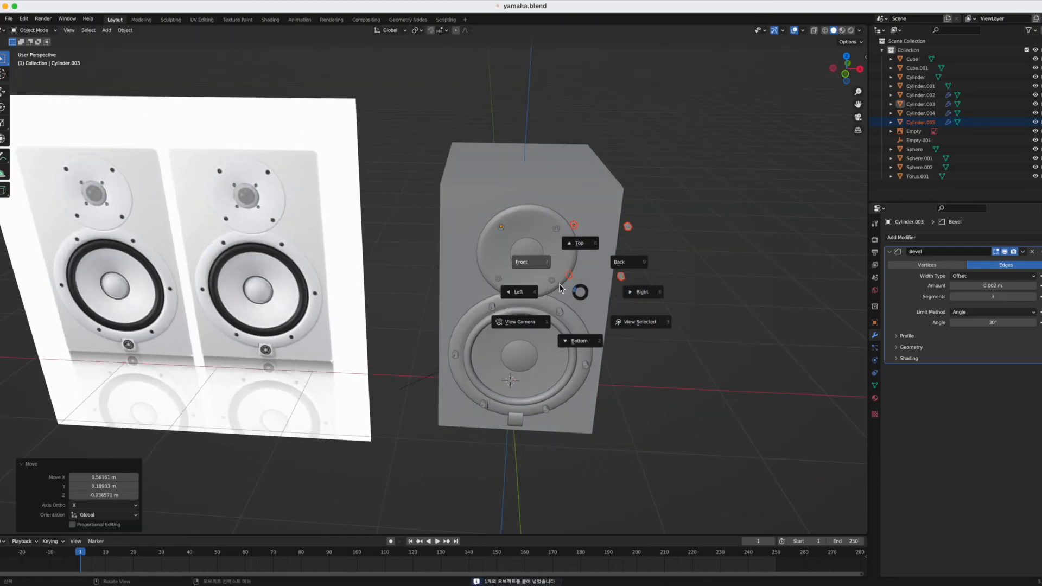
{"action": "left_click", "coordinate": [530, 265]}
{"action": "key", "text": "g"}
{"action": "left_click", "coordinate": [593, 123]}
{"action": "key", "text": "s"}
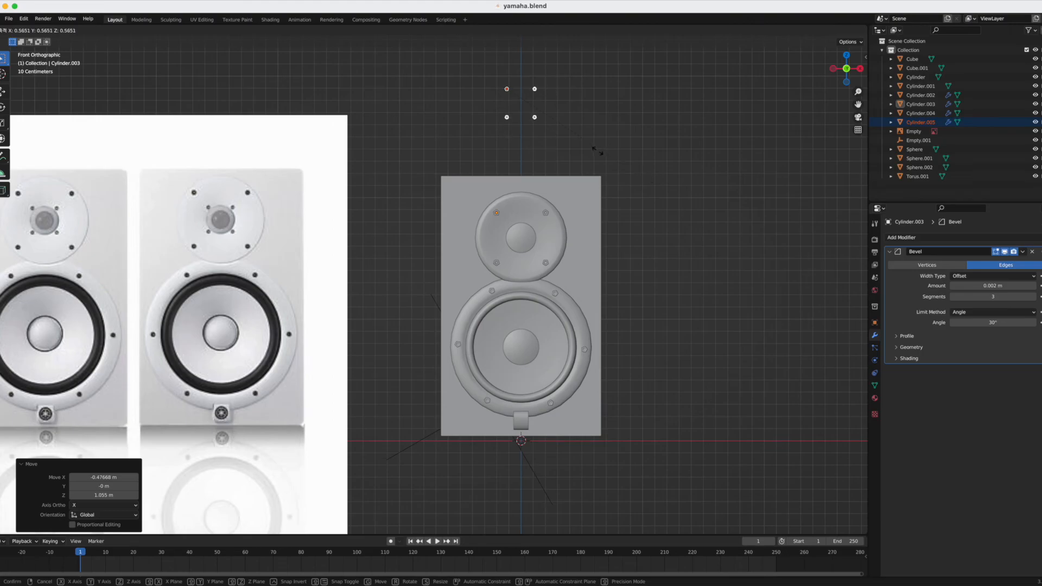
{"action": "left_click", "coordinate": [597, 152]}
{"action": "key", "text": "s"}
{"action": "left_click", "coordinate": [605, 167]}
- Move the copied screws about 1.13 m down around the tweeter dome and scale them up by 1.058 and 1.024
{"action": "key", "text": "g"}
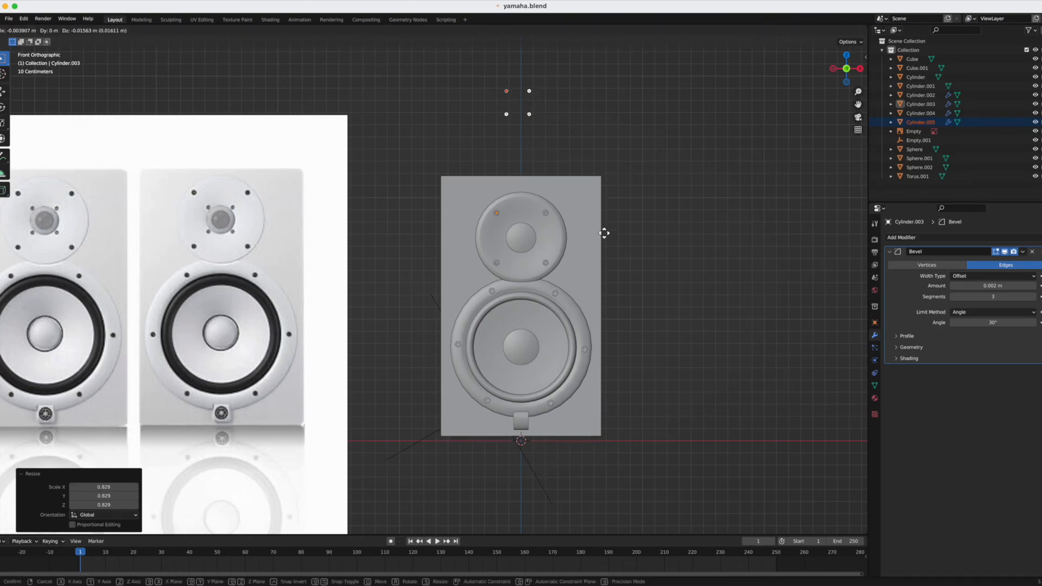
{"action": "left_click", "coordinate": [609, 305]}
{"action": "key", "text": "s"}
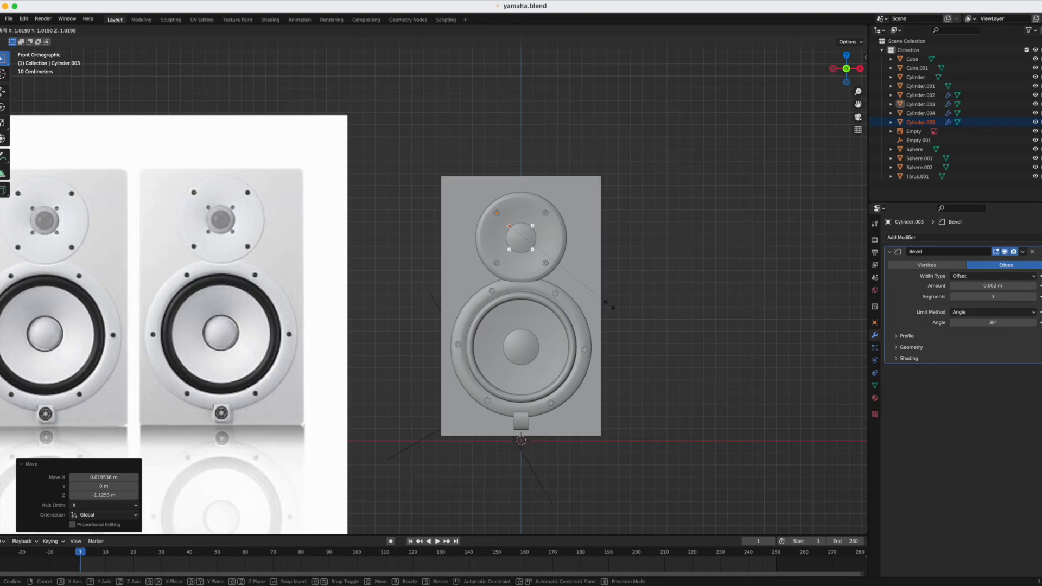
{"action": "left_click", "coordinate": [613, 307]}
{"action": "key", "text": "s"}
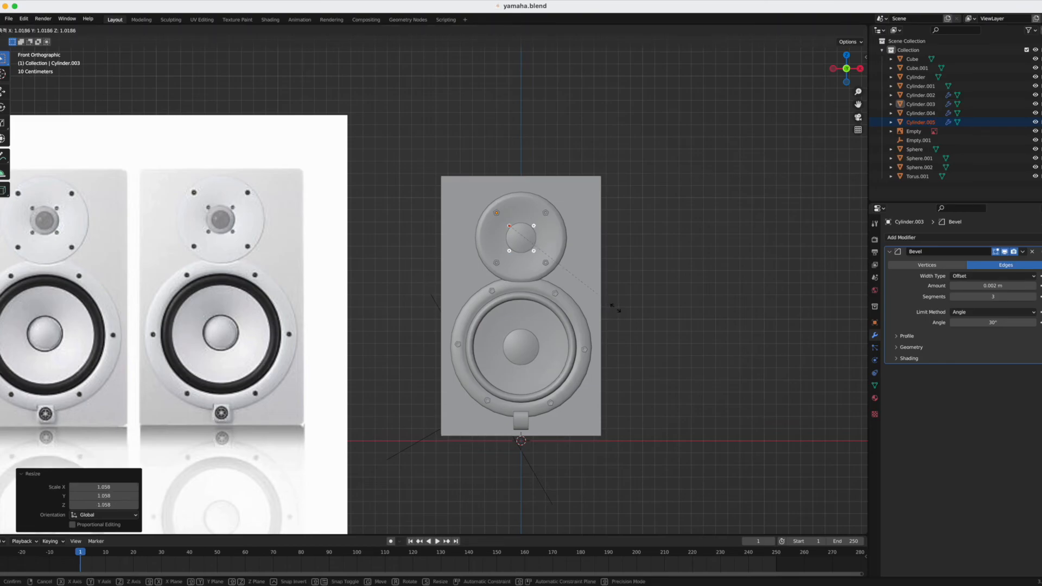
{"action": "left_click", "coordinate": [616, 308]}
- Move the small screws about 0.193 m forward along the Y axis and 0.004 m back to seat them in the tweeter plate
{"action": "middle_click_drag", "start_coordinate": [594, 255], "coordinate": [546, 266]}
{"action": "scroll", "coordinate": [546, 266], "scroll_direction": "down", "scroll_amount": 1}
{"action": "key", "text": "g"}
{"action": "key", "text": "y"}
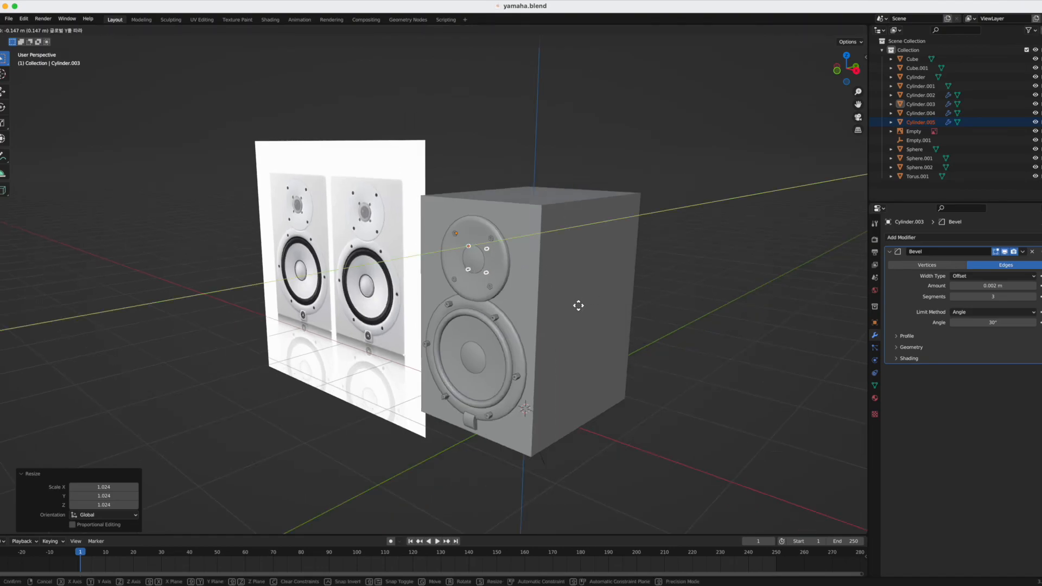
{"action": "left_click", "coordinate": [566, 308]}
{"action": "scroll", "coordinate": [509, 295], "scroll_direction": "up", "scroll_amount": 6}
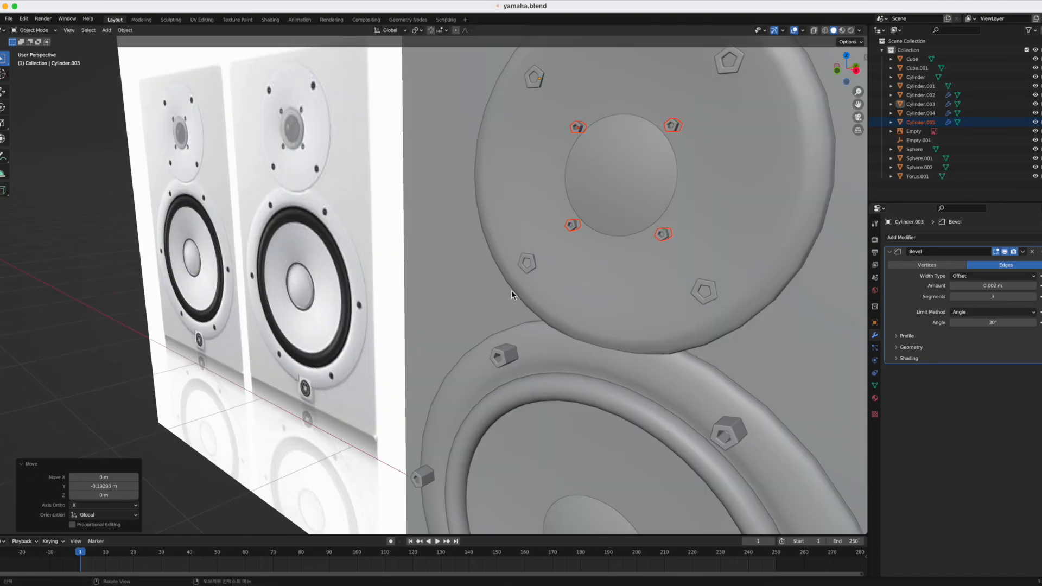
{"action": "middle_click_drag", "start_coordinate": [619, 238], "coordinate": [627, 249]}
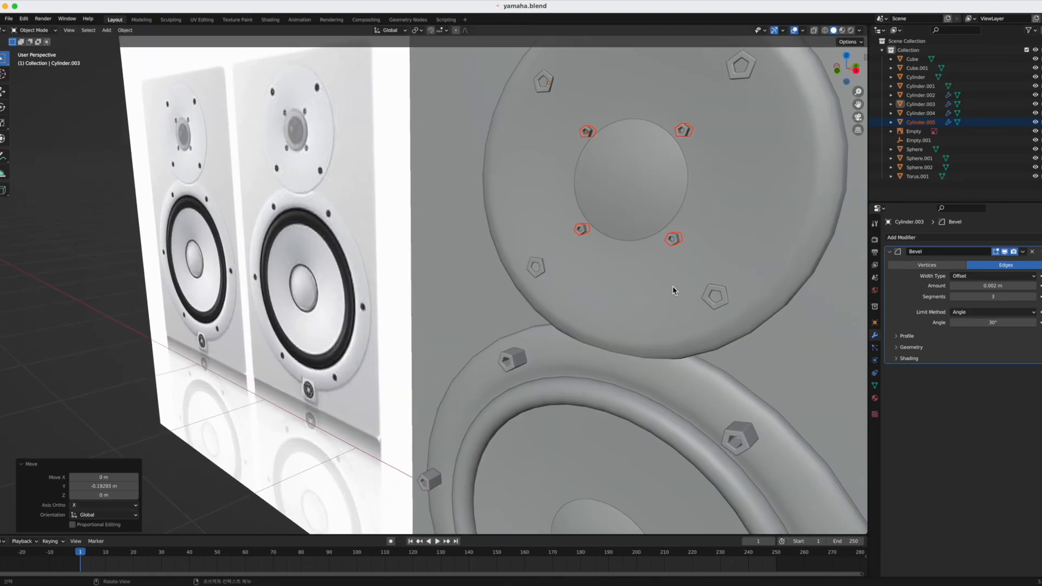
{"action": "key", "text": "g"}
{"action": "key", "text": "y"}
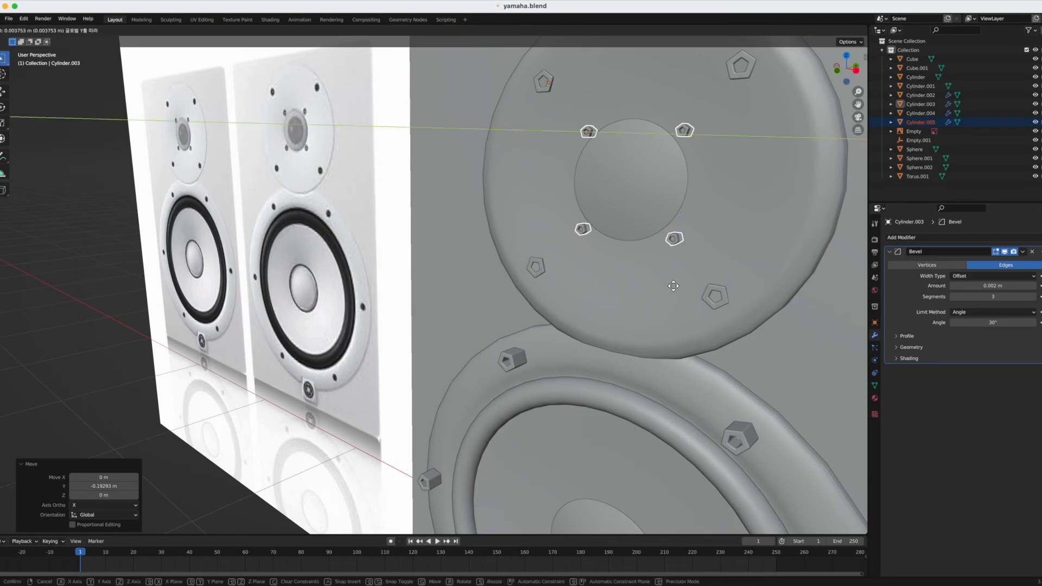
{"action": "left_click", "coordinate": [675, 290]}
- In the front view, rotate the four small screws about 0.3° and enlarge them by about 1% around the tweeter dome
{"action": "key", "text": "grave"}
{"action": "left_click", "coordinate": [591, 262]}
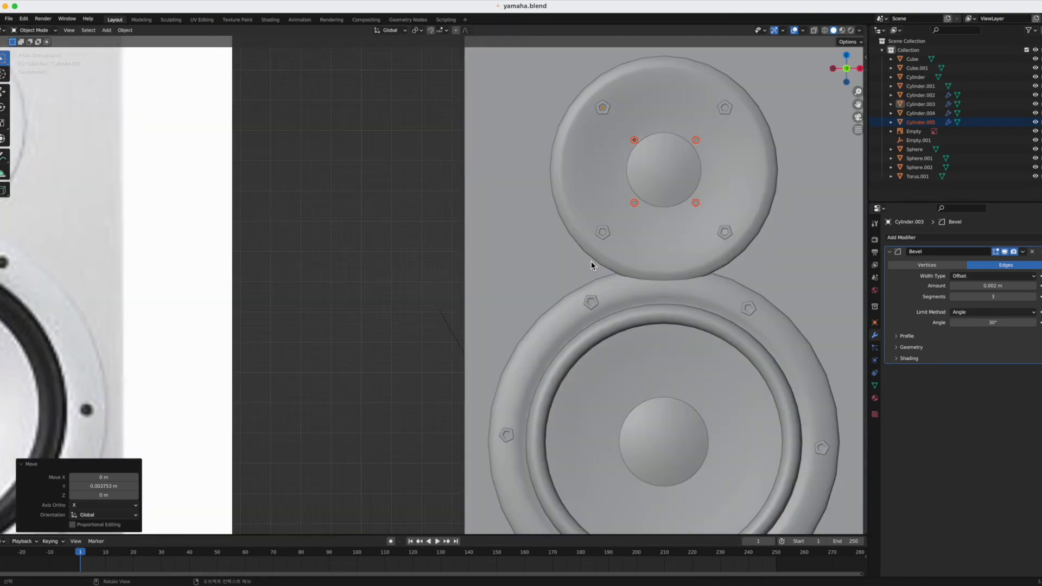
{"action": "scroll", "coordinate": [692, 258], "scroll_direction": "down", "scroll_amount": 1}
{"action": "key", "text": "g"}
{"action": "left_click", "coordinate": [694, 255]}
{"action": "key", "text": "r"}
{"action": "left_click", "coordinate": [695, 255]}
{"action": "key", "text": "s"}
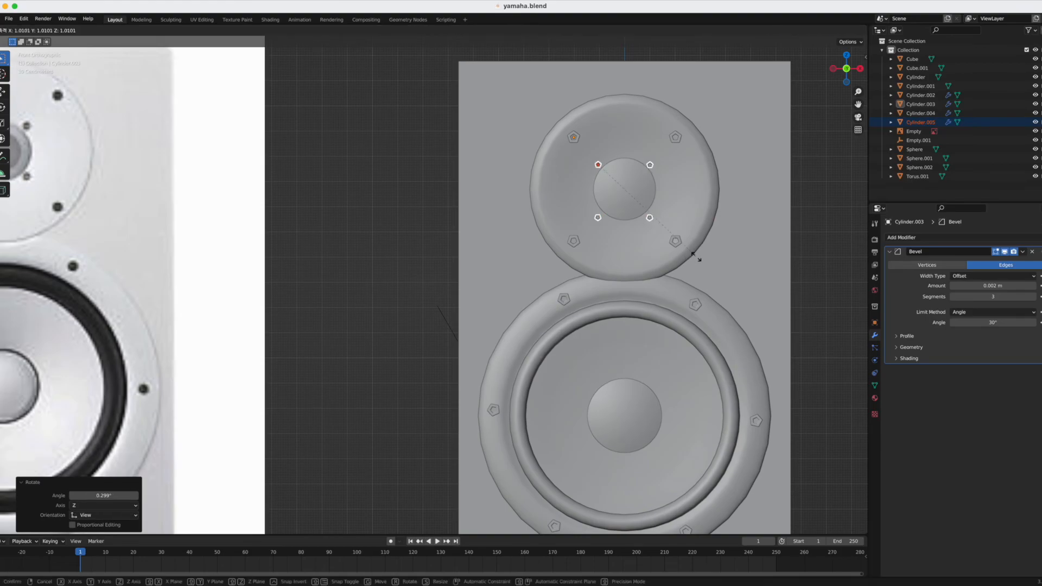
{"action": "left_click", "coordinate": [698, 257]}
- Scale the small screws by 1.008 and nudge them so they sit centred around the tweeter dome
{"action": "key", "text": "g"}
{"action": "left_click", "coordinate": [697, 255]}
{"action": "key", "text": "s"}
{"action": "left_click", "coordinate": [699, 256]}
{"action": "key", "text": "g"}
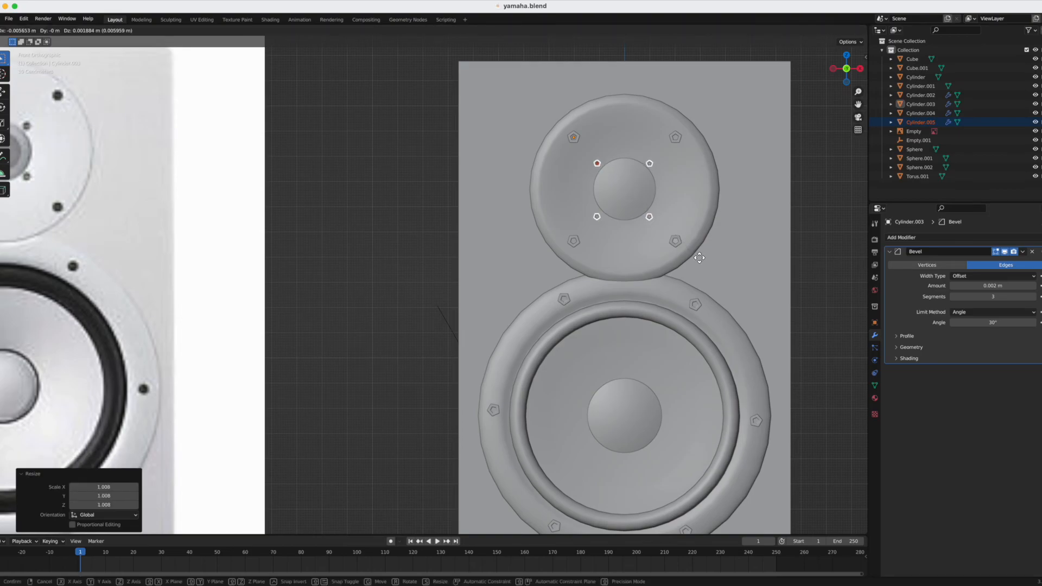
{"action": "left_click", "coordinate": [698, 260]}
- Compare the small screws around the tweeter dome with the speakers in the reference image
{"action": "scroll", "coordinate": [695, 256], "scroll_direction": "down", "scroll_amount": 6}
{"action": "key", "text": "Tab"}
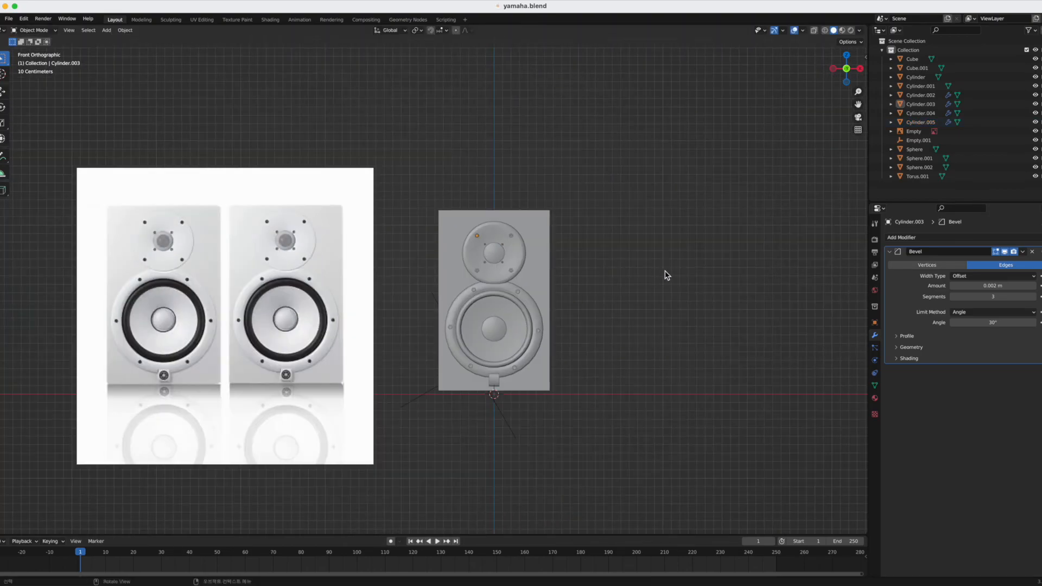
{"action": "middle_click_drag", "start_coordinate": [658, 304], "coordinate": [621, 307]}
{"action": "key", "text": "Tab"}
{"action": "scroll", "coordinate": [616, 307], "scroll_direction": "up", "scroll_amount": 2}
{"action": "key", "text": "Tab"}
{"action": "scroll", "coordinate": [572, 282], "scroll_direction": "down", "scroll_amount": 3}
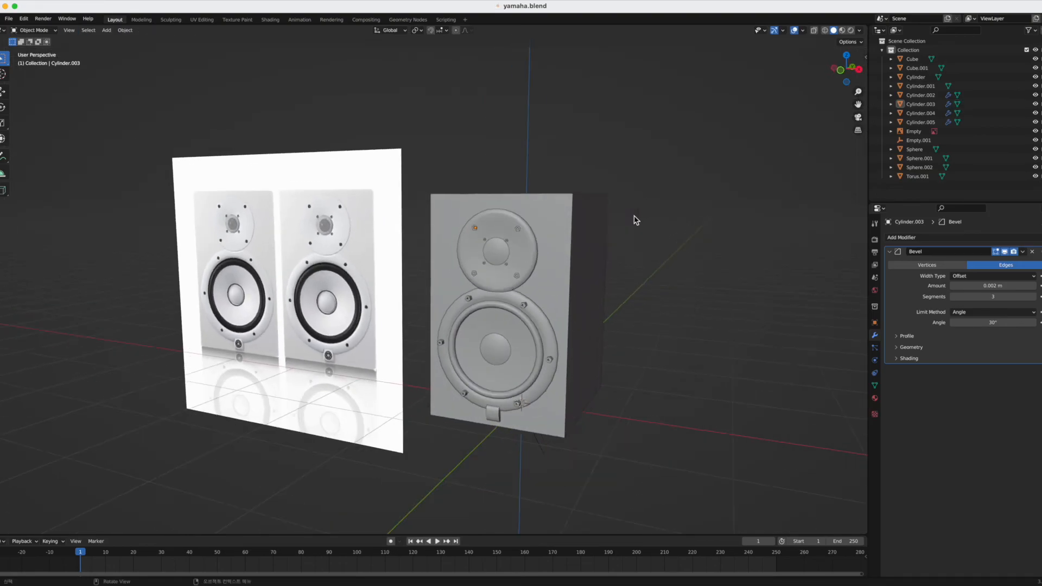
{"action": "left_click", "coordinate": [566, 265]}
{"action": "left_click", "coordinate": [670, 276]}
{"action": "middle_click_drag", "start_coordinate": [557, 381], "coordinate": [523, 363]}
{"action": "scroll", "coordinate": [547, 337], "scroll_direction": "up", "scroll_amount": 1}
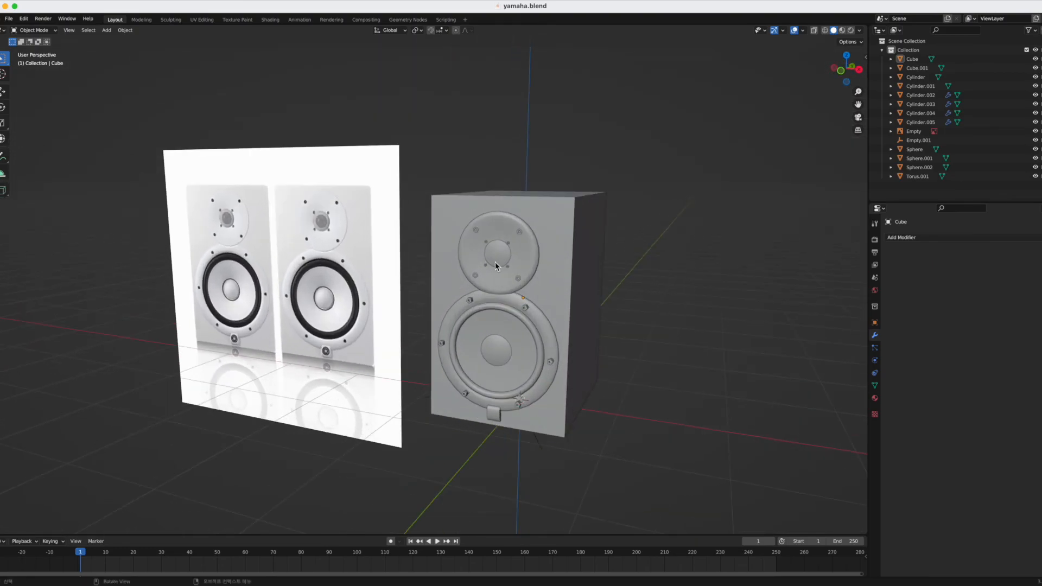
- Try a Bevel modifier on the cabinet with a 0.02 m amount and 3 segments
{"action": "left_click", "coordinate": [554, 219]}
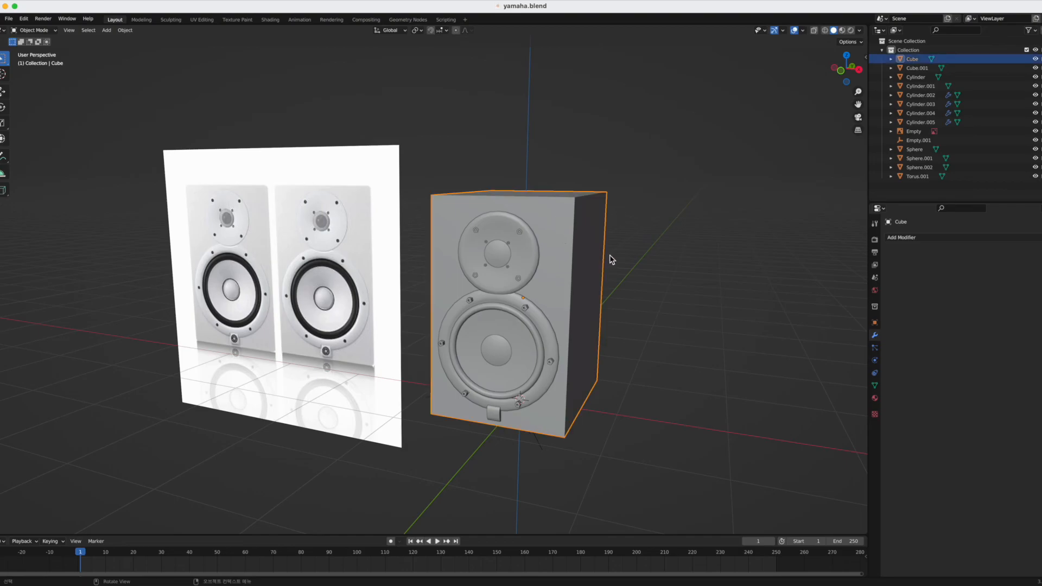
{"action": "middle_click_drag", "start_coordinate": [609, 259], "coordinate": [614, 262]}
{"action": "left_click", "coordinate": [924, 242]}
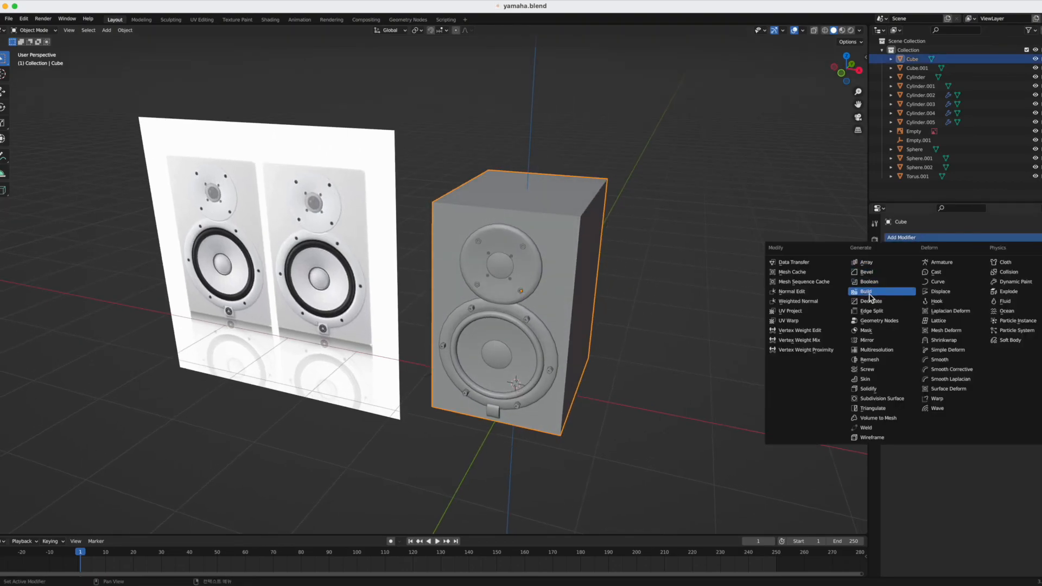
{"action": "left_click", "coordinate": [878, 273]}
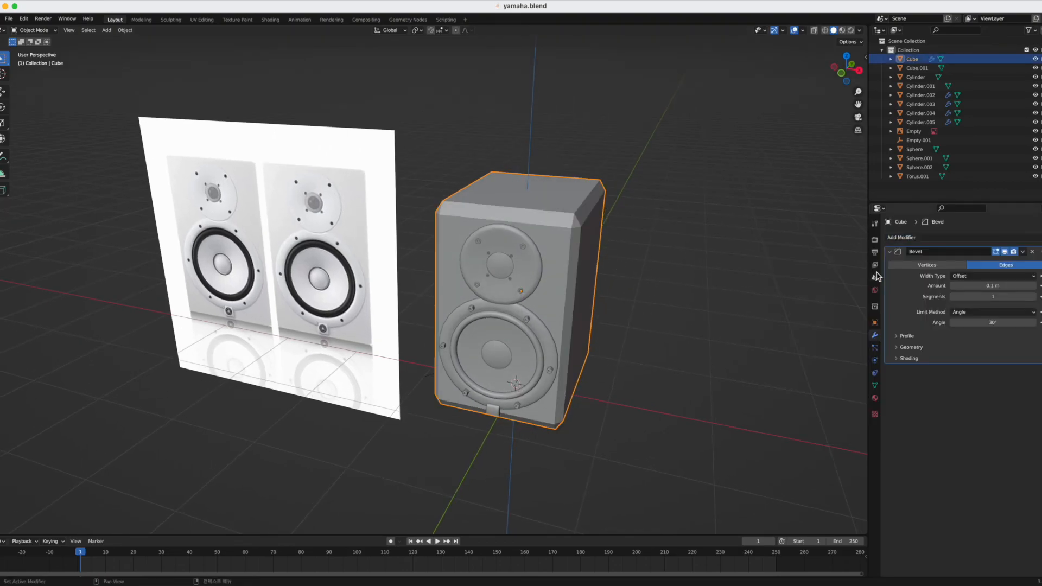
{"action": "middle_click_drag", "start_coordinate": [566, 371], "coordinate": [643, 381]}
{"action": "left_click_drag", "start_coordinate": [994, 285], "coordinate": [961, 286]}
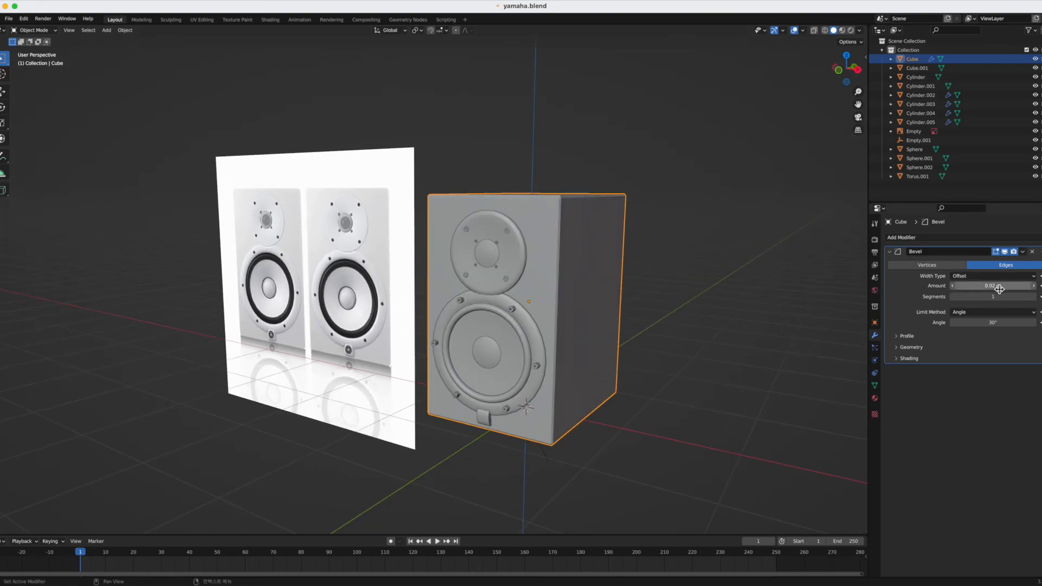
{"action": "left_click", "coordinate": [1033, 297]}
{"action": "left_click", "coordinate": [1008, 298]}
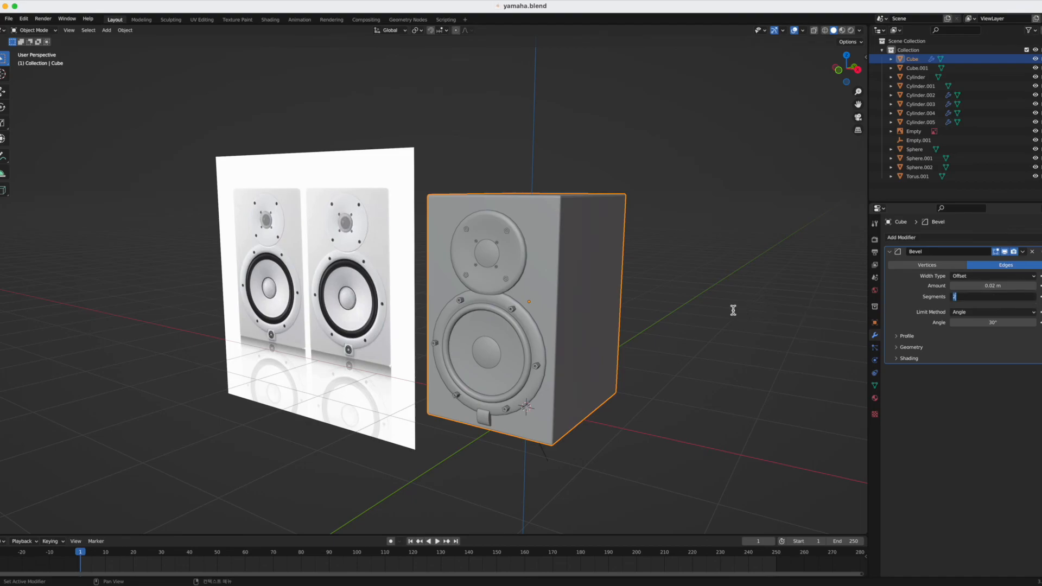
{"action": "type", "text": "3"}
{"action": "key", "text": "Return"}
- Remove the Bevel modifier from the cabinet
{"action": "mouse_move", "coordinate": [738, 356]}
{"action": "middle_mouse_down"}
{"action": "mouse_move", "coordinate": [751, 364]}
{"action": "mouse_move", "coordinate": [782, 352]}
{"action": "mouse_move", "coordinate": [739, 360]}
{"action": "middle_mouse_up"}
{"action": "left_click", "coordinate": [740, 361]}
{"action": "mouse_move", "coordinate": [594, 314]}
{"action": "middle_mouse_down"}
{"action": "mouse_move", "coordinate": [624, 333]}
{"action": "mouse_move", "coordinate": [642, 309]}
{"action": "mouse_move", "coordinate": [613, 315]}
{"action": "middle_mouse_up"}
{"action": "left_click", "coordinate": [1032, 253]}
- Bevel the cabinet's four front-to-back corner edges in Edit Mode with a width of about 0.053 m
{"action": "middle_click_drag", "start_coordinate": [682, 275], "coordinate": [617, 278]}
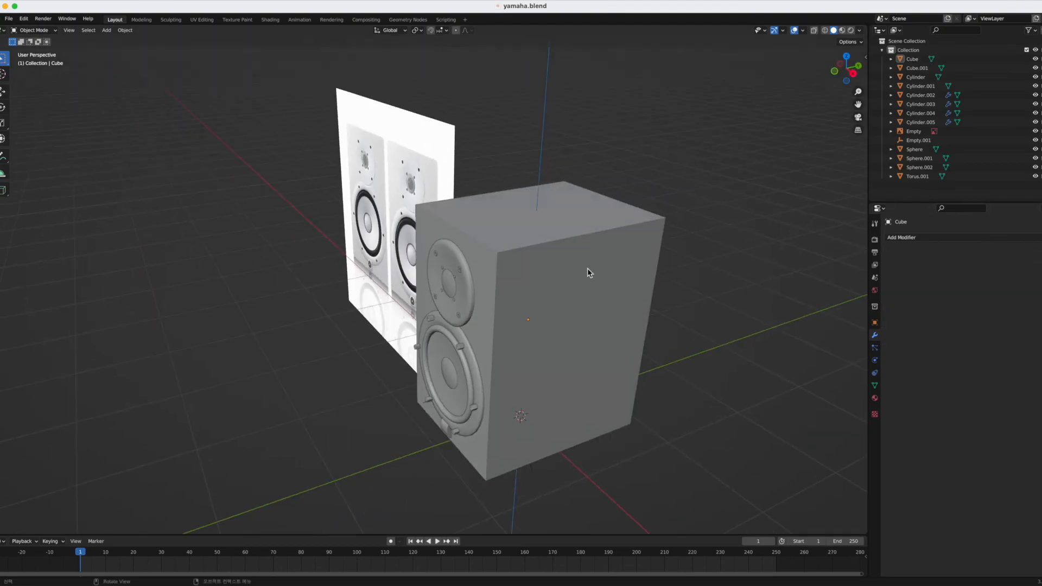
{"action": "key", "text": "Tab"}
{"action": "left_click", "coordinate": [559, 243]}
{"action": "middle_click_drag", "start_coordinate": [574, 309], "coordinate": [538, 379]}
{"action": "left_click", "coordinate": [449, 199], "text": "shift"}
{"action": "left_click", "coordinate": [540, 307], "text": "shift"}
{"action": "middle_click_drag", "start_coordinate": [540, 307], "coordinate": [502, 404]}
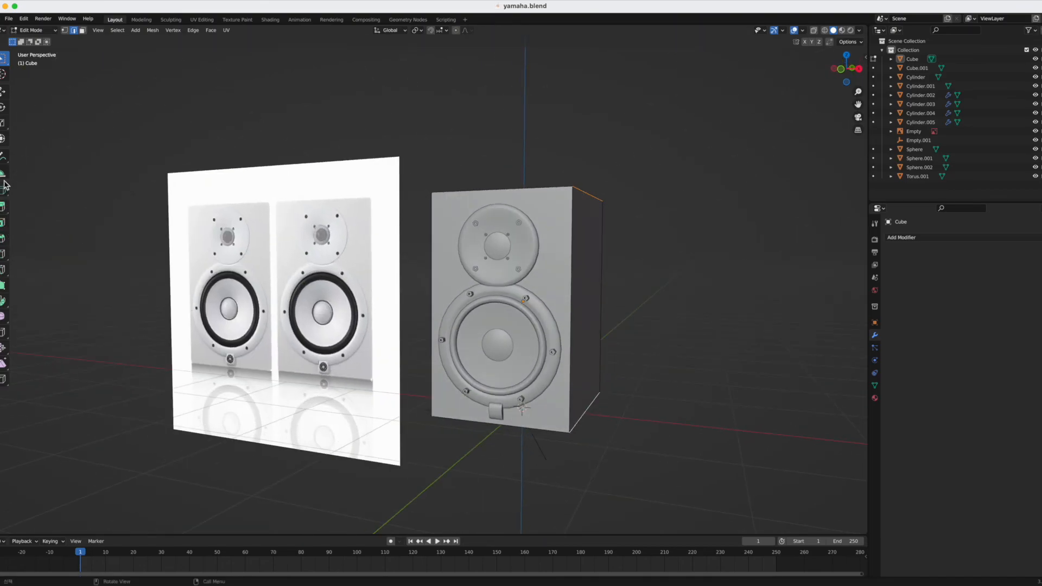
{"action": "middle_click_drag", "start_coordinate": [239, 304], "coordinate": [438, 307]}
{"action": "key", "text": "ctrl+b"}
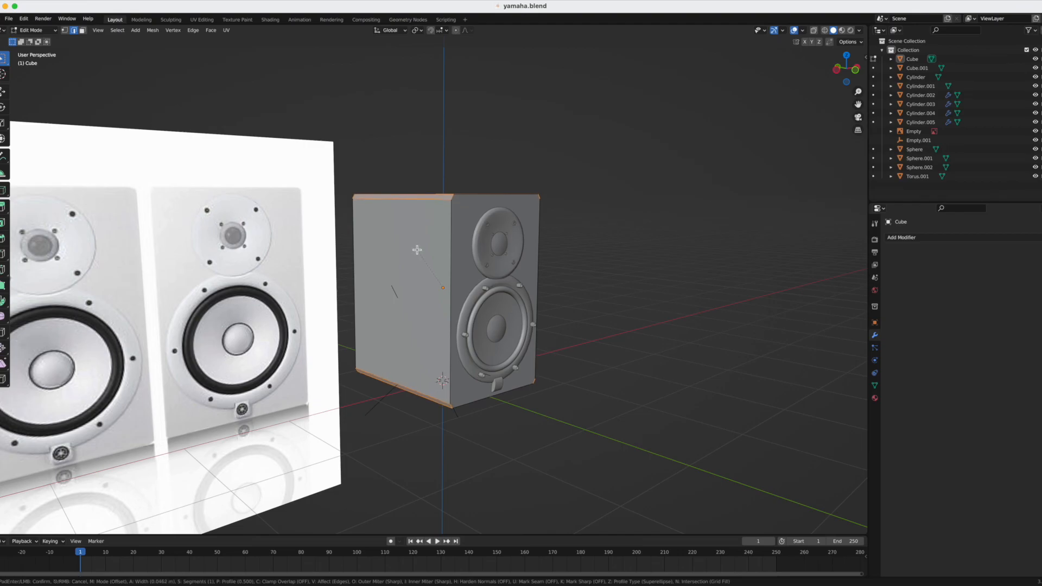
{"action": "left_click", "coordinate": [417, 250]}
- Set the corner bevel to 9 segments and a width of 0.0594 m, and return to Object Mode
{"action": "key", "text": "KP_1"}
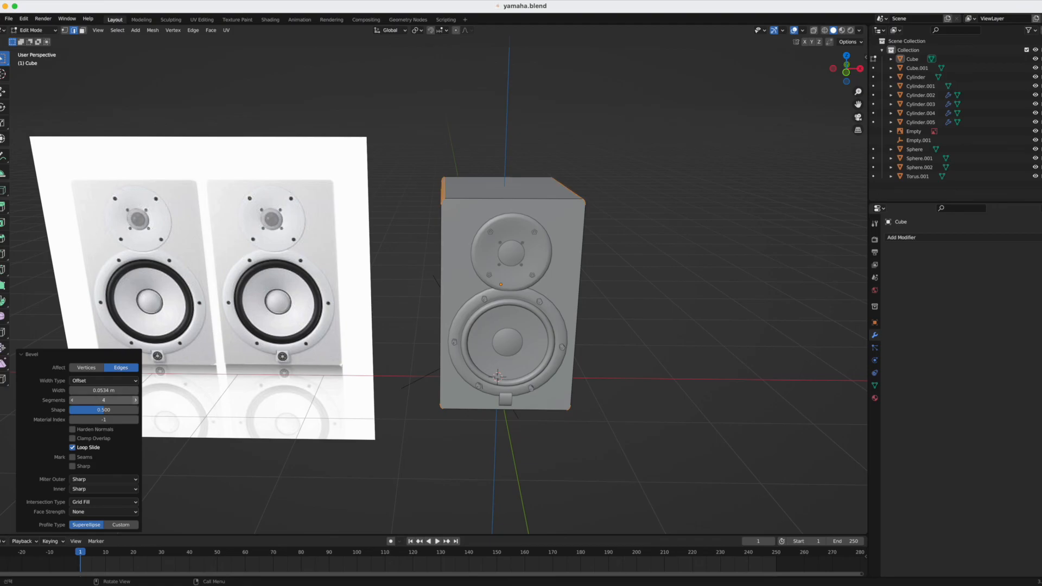
{"action": "left_click", "coordinate": [136, 400]}
{"action": "left_click", "coordinate": [135, 400]}
{"action": "middle_click_drag", "start_coordinate": [136, 400], "coordinate": [415, 316]}
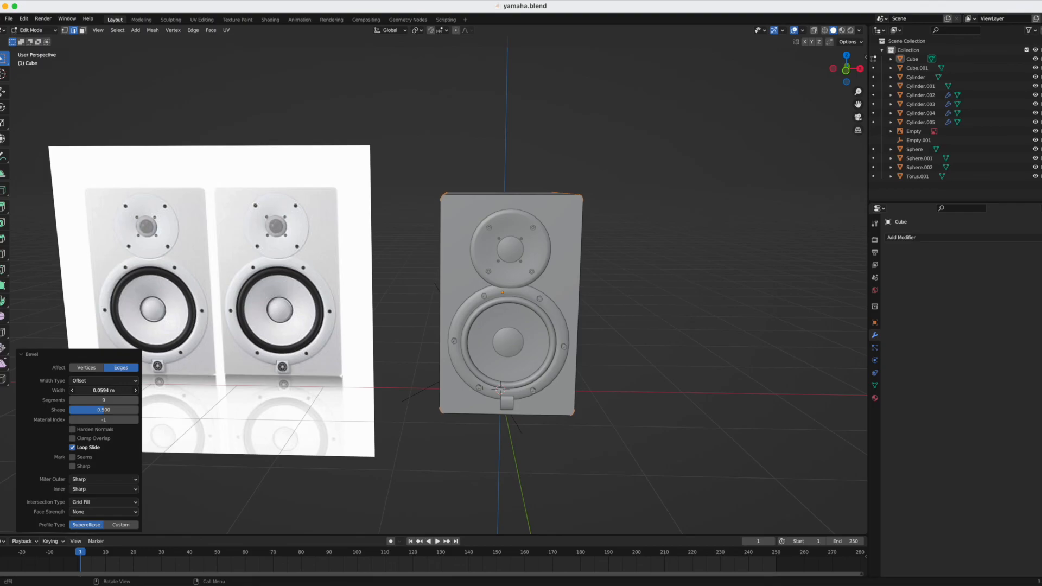
{"action": "middle_click_drag", "start_coordinate": [389, 407], "coordinate": [385, 414]}
{"action": "key", "text": "Tab"}
{"action": "middle_click_drag", "start_coordinate": [499, 455], "coordinate": [588, 435]}
{"action": "middle_click_drag", "start_coordinate": [537, 286], "coordinate": [517, 268]}
- Add a Bevel modifier to the cabinet with a 0.02 m amount and 3 segments
{"action": "left_click", "coordinate": [467, 192]}
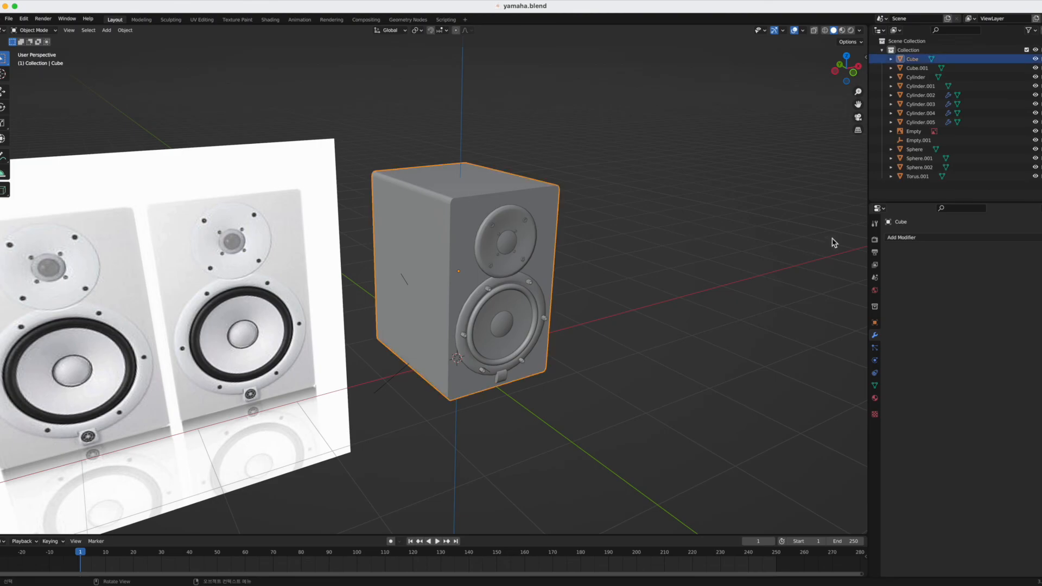
{"action": "left_click", "coordinate": [938, 238]}
{"action": "left_click", "coordinate": [881, 273]}
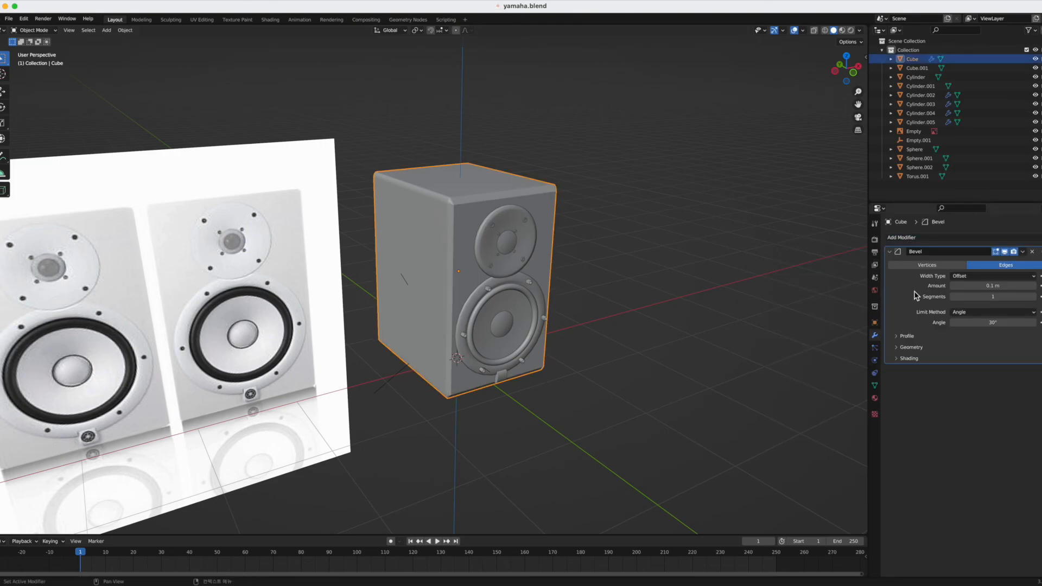
{"action": "left_click", "coordinate": [1034, 297]}
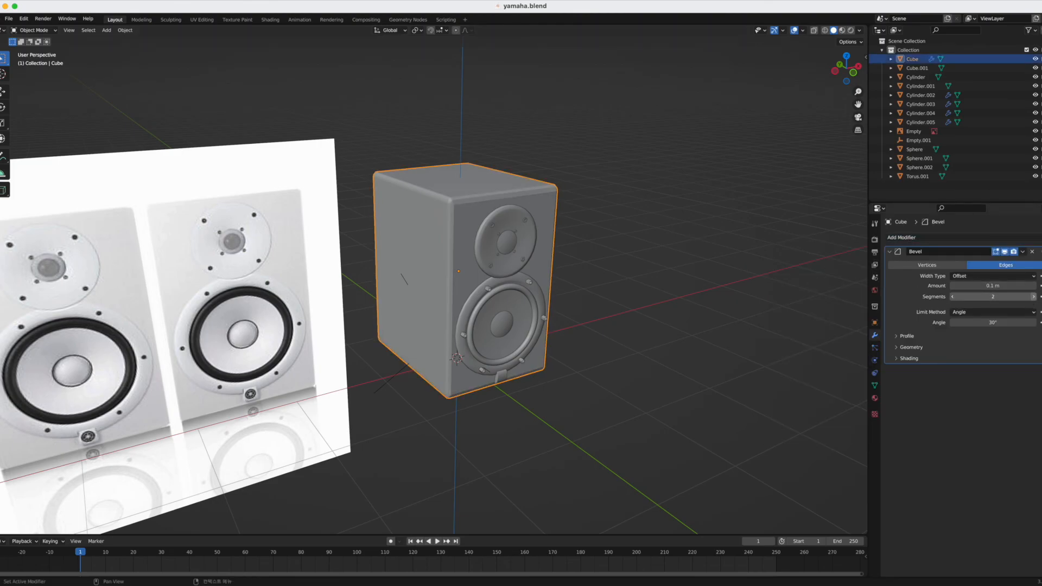
{"action": "left_click_drag", "start_coordinate": [992, 286], "coordinate": [980, 286]}
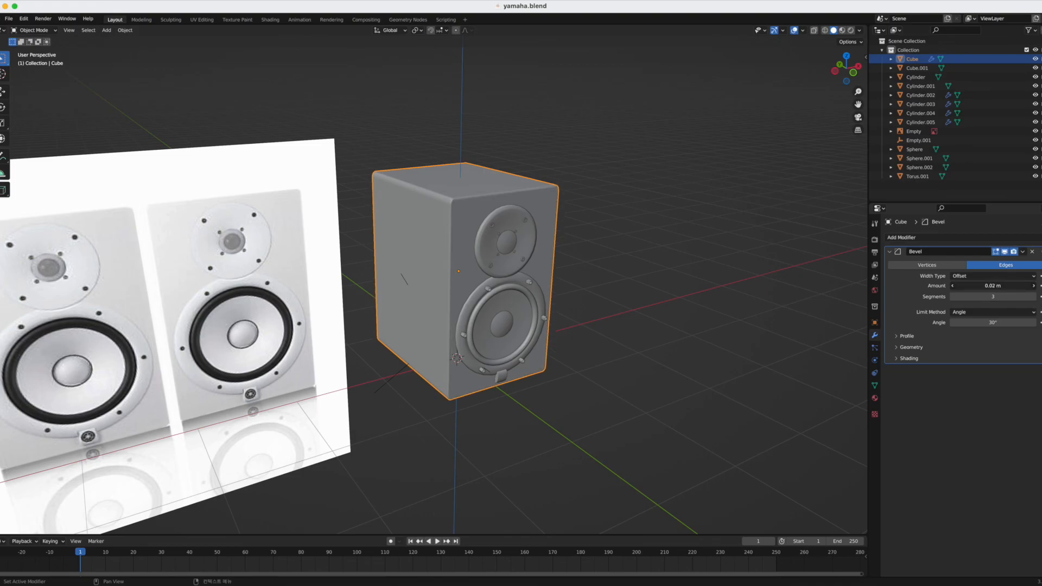
- Apply Shade Smooth to the speaker cabinet and deselect it
{"action": "middle_click_drag", "start_coordinate": [748, 293], "coordinate": [729, 316]}
{"action": "left_click", "coordinate": [728, 303]}
{"action": "left_click", "coordinate": [533, 223]}
{"action": "right_click", "coordinate": [533, 223]}
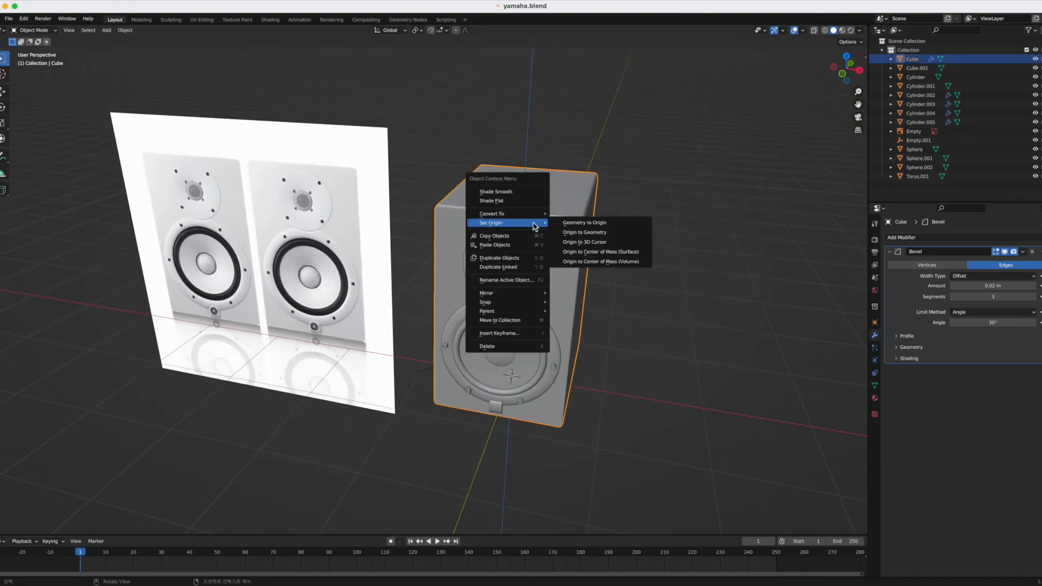
{"action": "left_click", "coordinate": [509, 192]}
{"action": "left_click", "coordinate": [698, 268]}
{"action": "mouse_move", "coordinate": [698, 267]}
{"action": "middle_mouse_down"}
{"action": "mouse_move", "coordinate": [667, 295]}
{"action": "mouse_move", "coordinate": [628, 295]}
{"action": "mouse_move", "coordinate": [691, 286]}
{"action": "middle_mouse_up"}
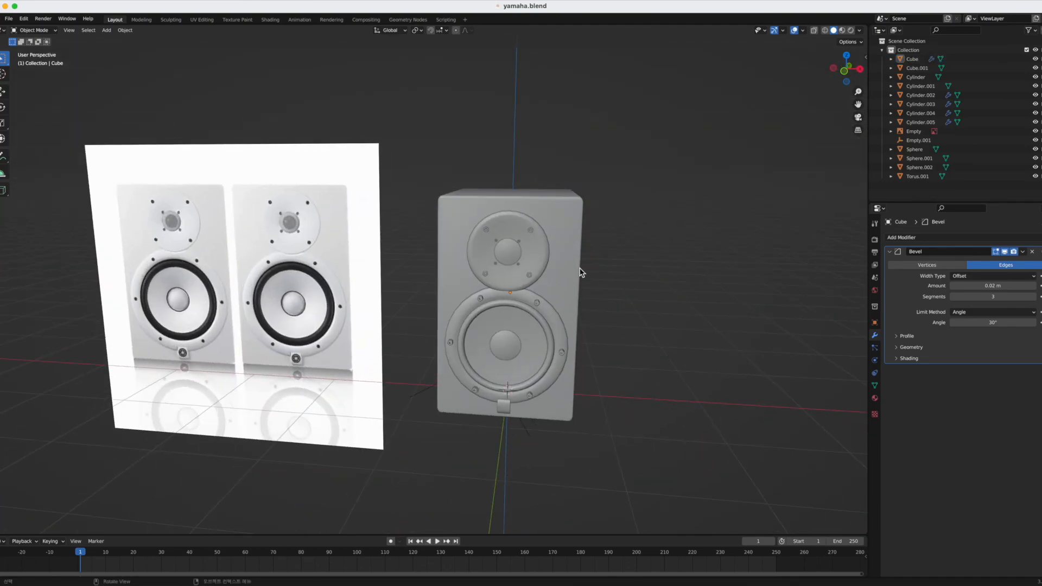
- Move the ring of six woofer screws along the global Y axis by about 0.034 m, sinking them into the woofer frame, and deselect them
{"action": "scroll", "coordinate": [580, 272], "scroll_direction": "up", "scroll_amount": 2}
{"action": "middle_click_drag", "start_coordinate": [563, 298], "coordinate": [598, 289]}
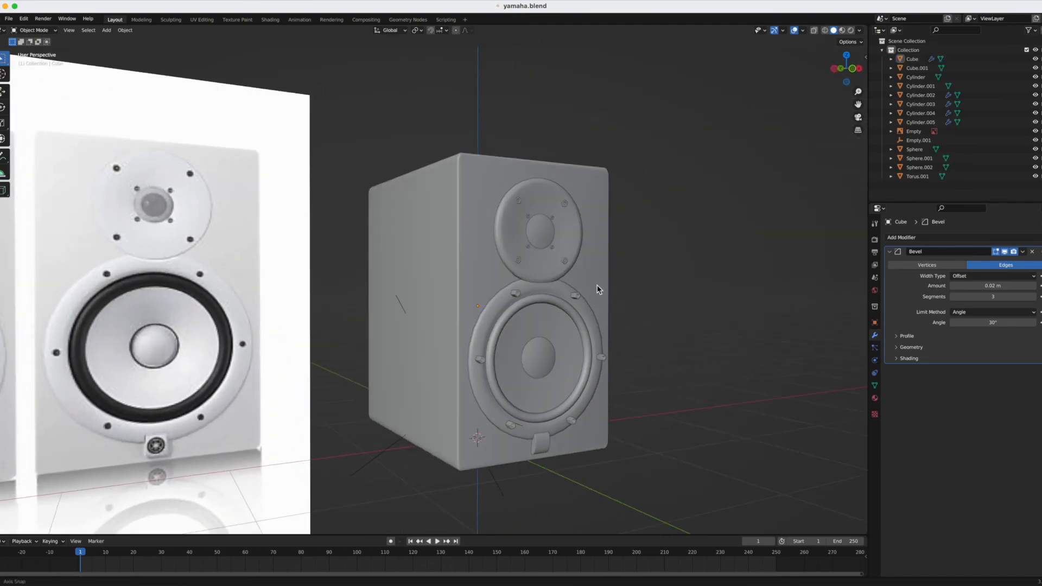
{"action": "left_click", "coordinate": [516, 296]}
{"action": "middle_click_drag", "start_coordinate": [559, 354], "coordinate": [581, 368]}
{"action": "key", "text": "g"}
{"action": "key", "text": "y"}
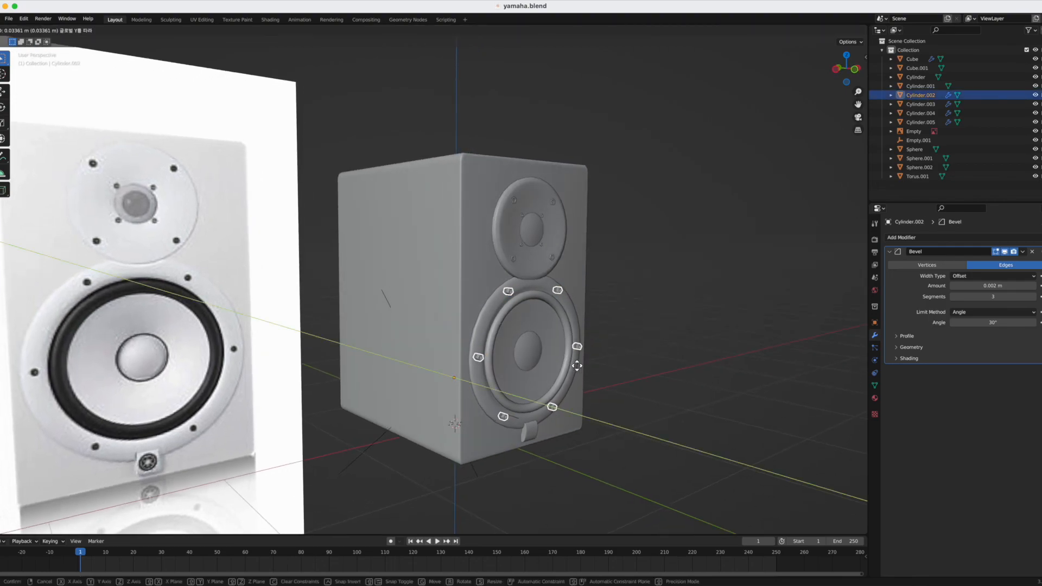
{"action": "left_click", "coordinate": [579, 369]}
{"action": "middle_click_drag", "start_coordinate": [644, 387], "coordinate": [615, 384]}
{"action": "left_click", "coordinate": [668, 361]}
{"action": "middle_click_drag", "start_coordinate": [670, 363], "coordinate": [522, 318]}
{"action": "scroll", "coordinate": [522, 319], "scroll_direction": "up", "scroll_amount": 1}
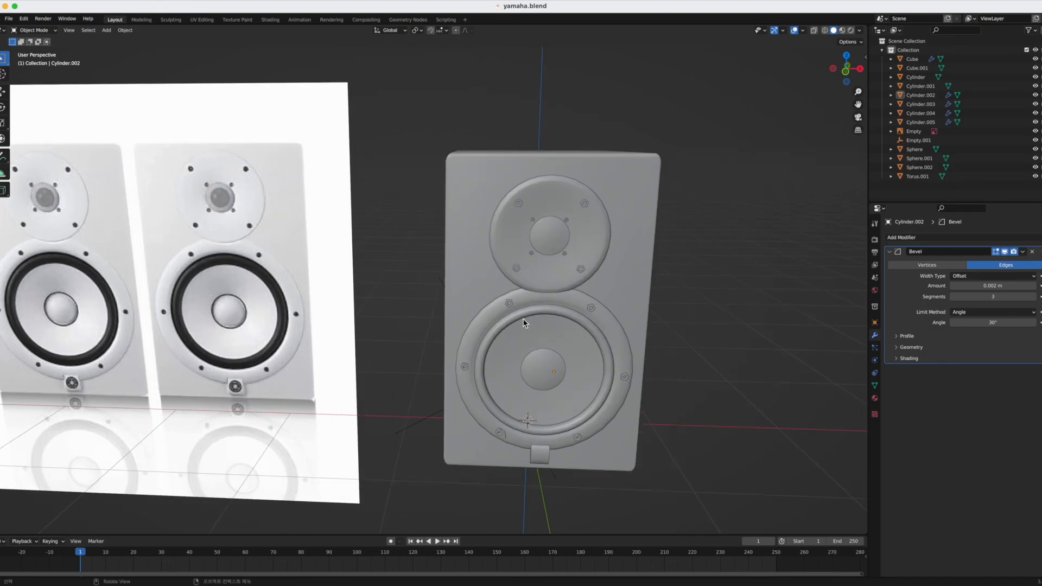
{"action": "middle_click_drag", "start_coordinate": [560, 432], "coordinate": [501, 348]}
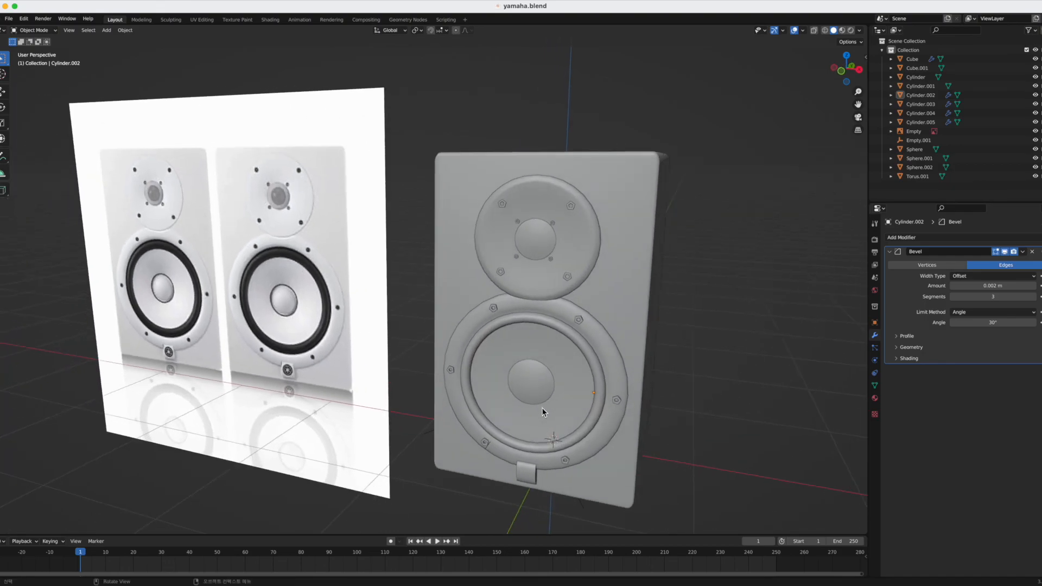